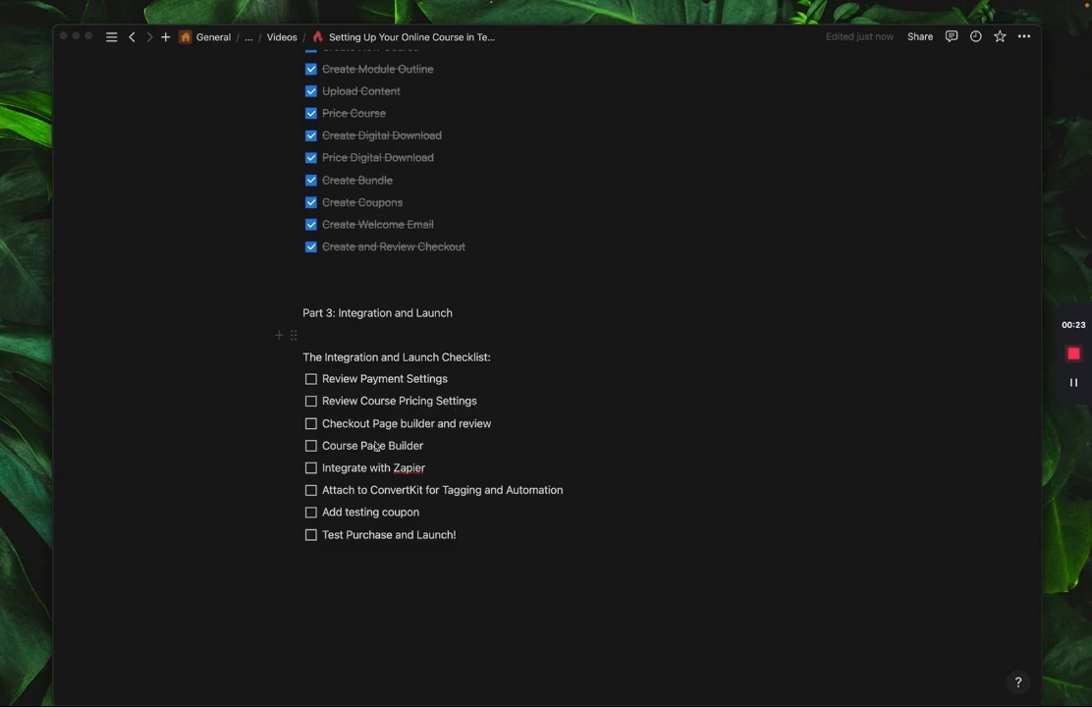
# Add a 'Hone page Builder' to-do under 'Course Page Builder' in the Notion launch checklist
pyautogui.click(426, 438)
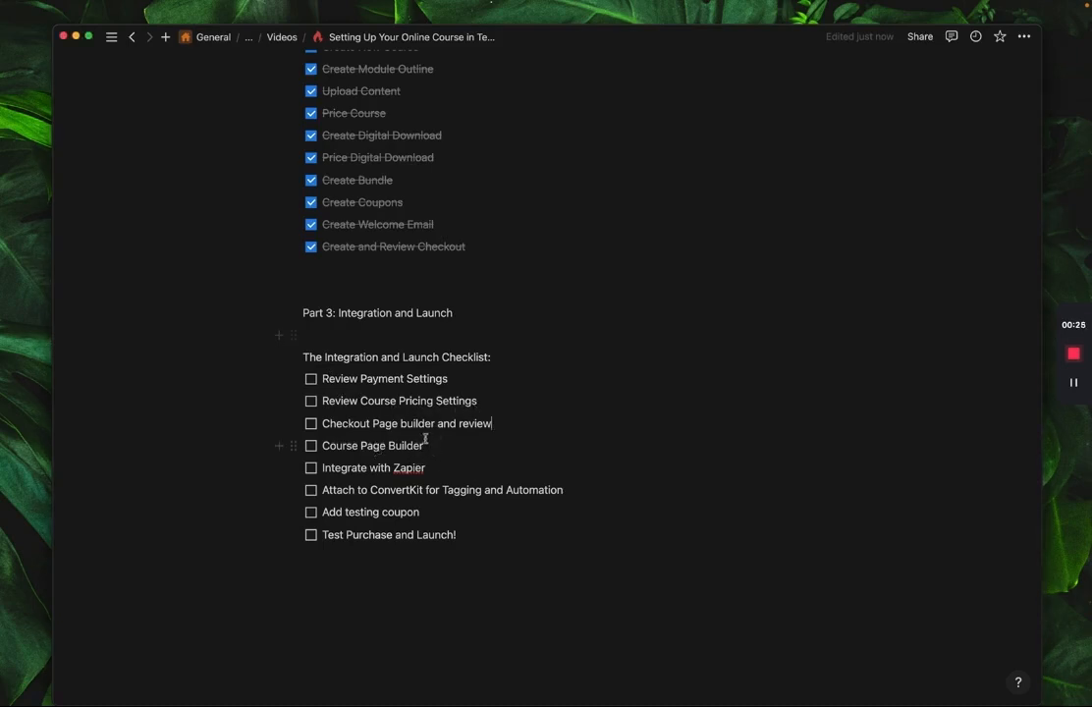
pyautogui.click(426, 445)
pyautogui.press('Return')
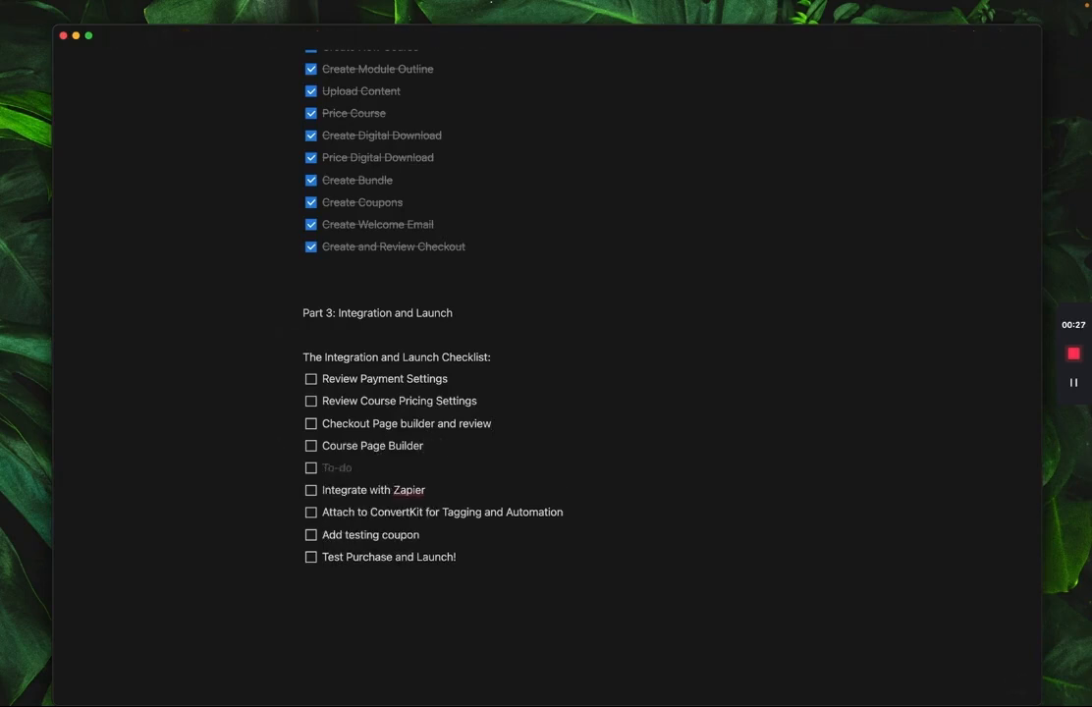
pyautogui.write('Hon')
pyautogui.write('e page builder')
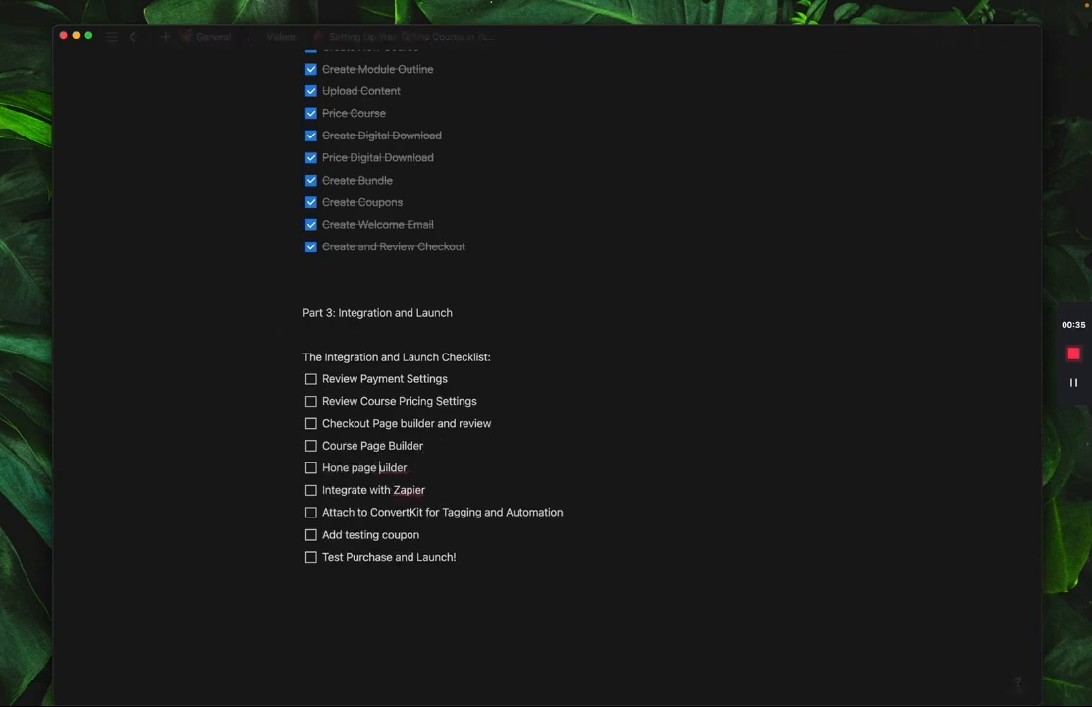
pyautogui.write('B')
pyautogui.click(436, 489)
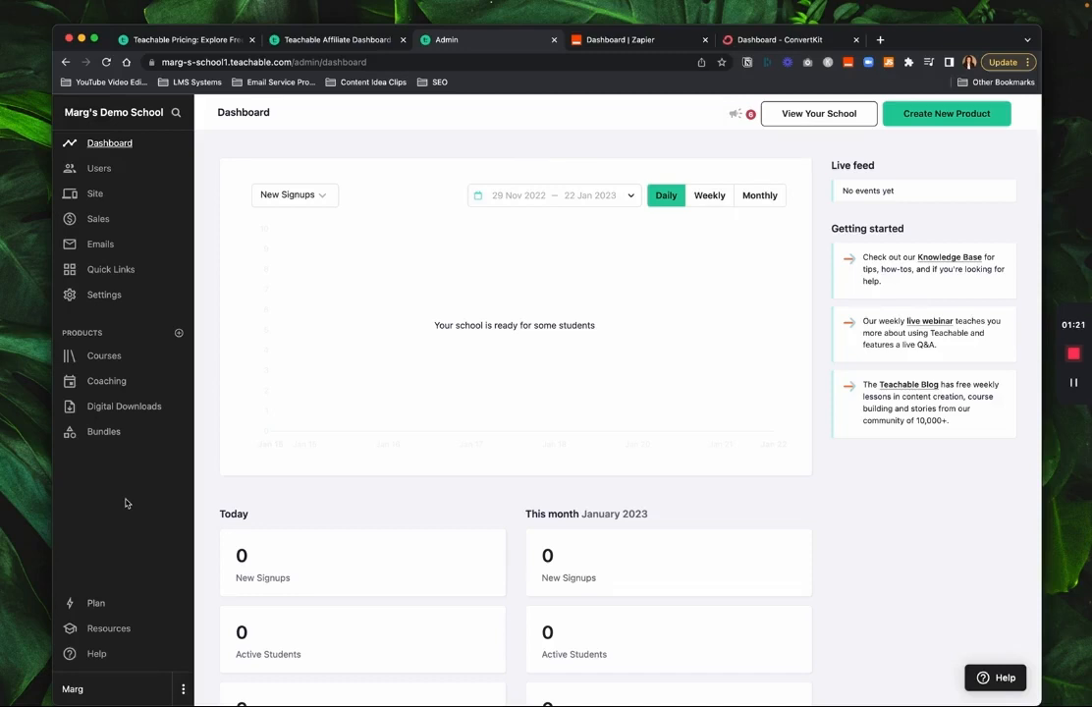
# Go to Users in the Teachable admin to see the empty Students list
pyautogui.click(99, 168)
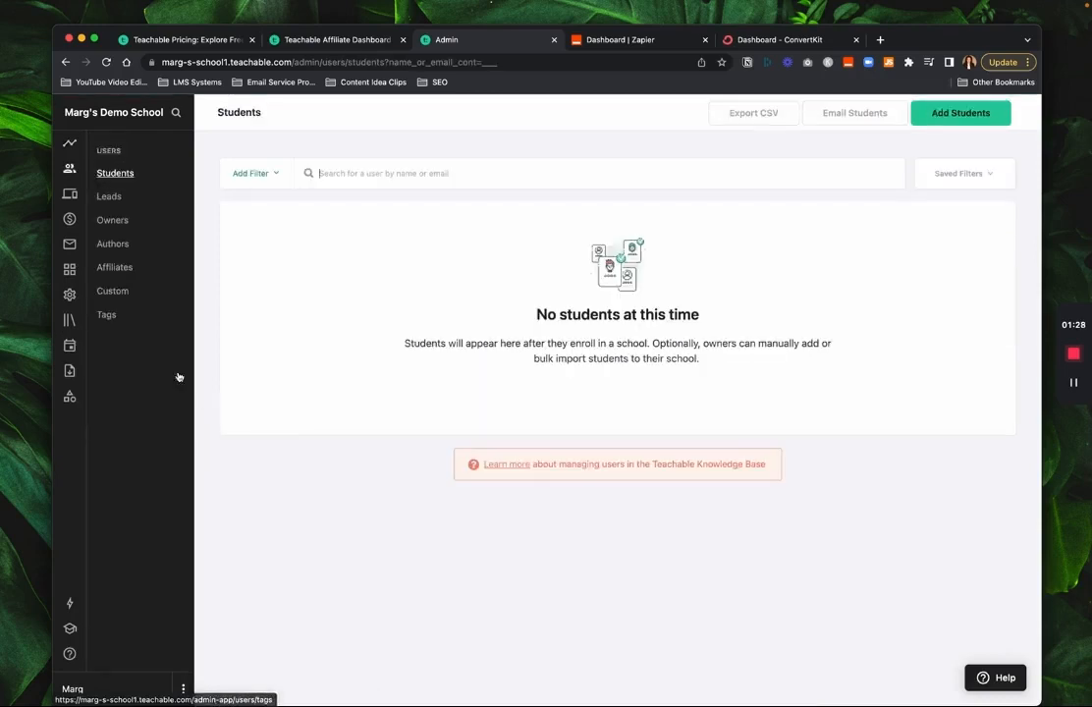
# Browse the Owners, Authors, Custom and Tags user pages, ending on the Site Theme settings
pyautogui.click(113, 221)
pyautogui.click(111, 244)
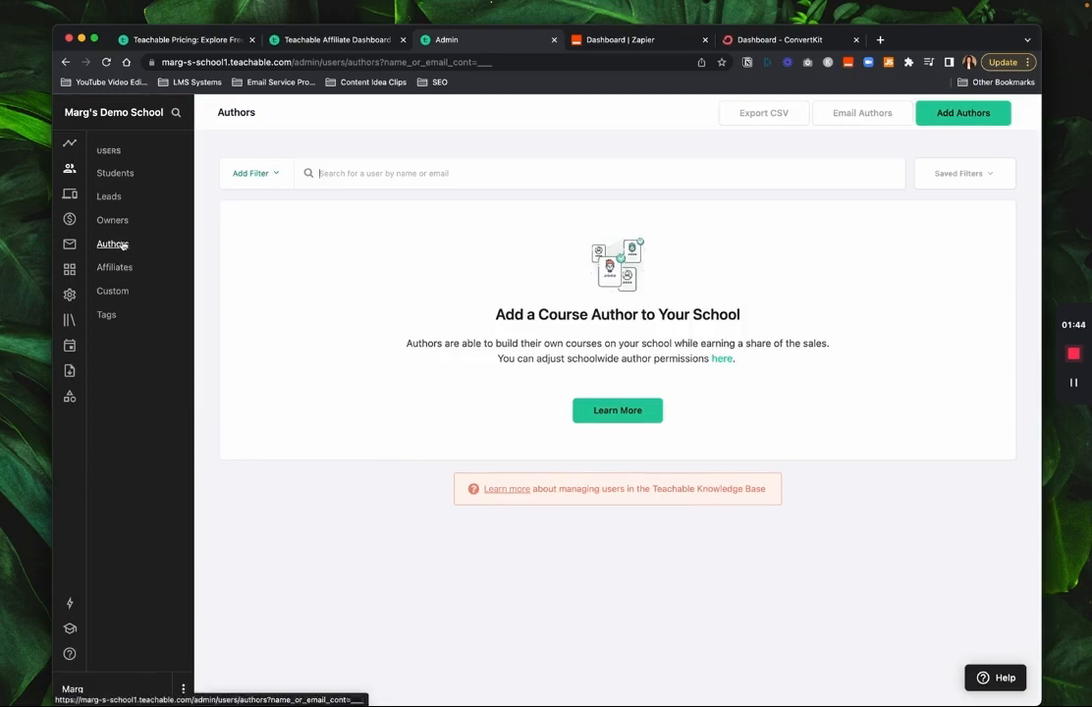
pyautogui.click(113, 292)
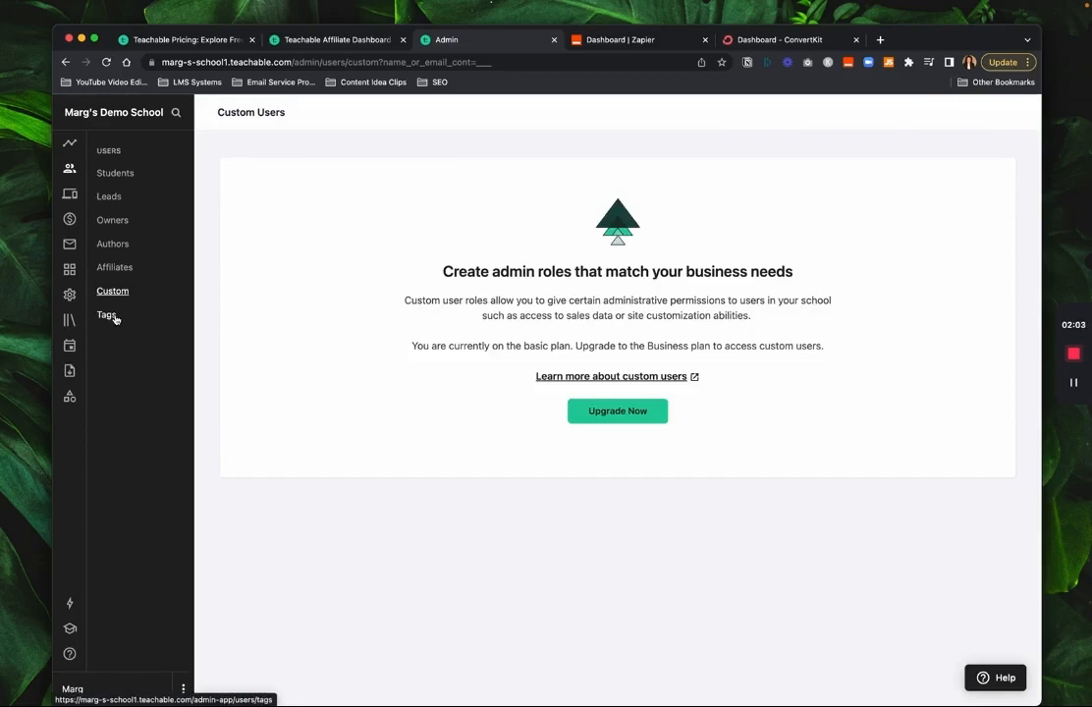
pyautogui.click(107, 315)
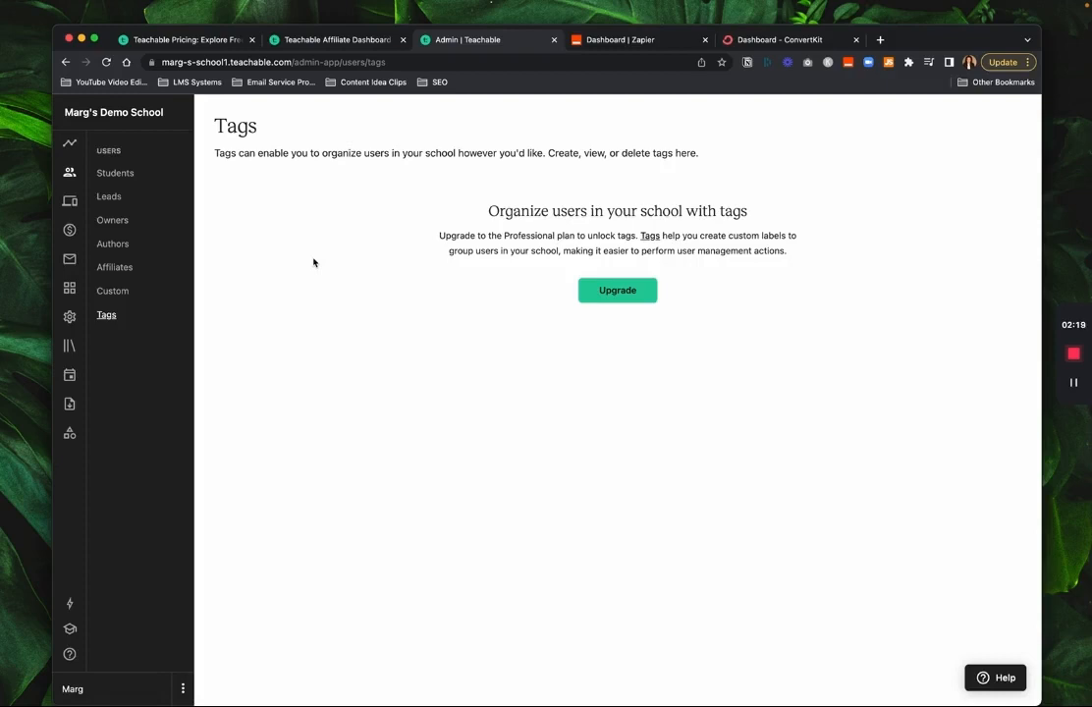
pyautogui.click(69, 203)
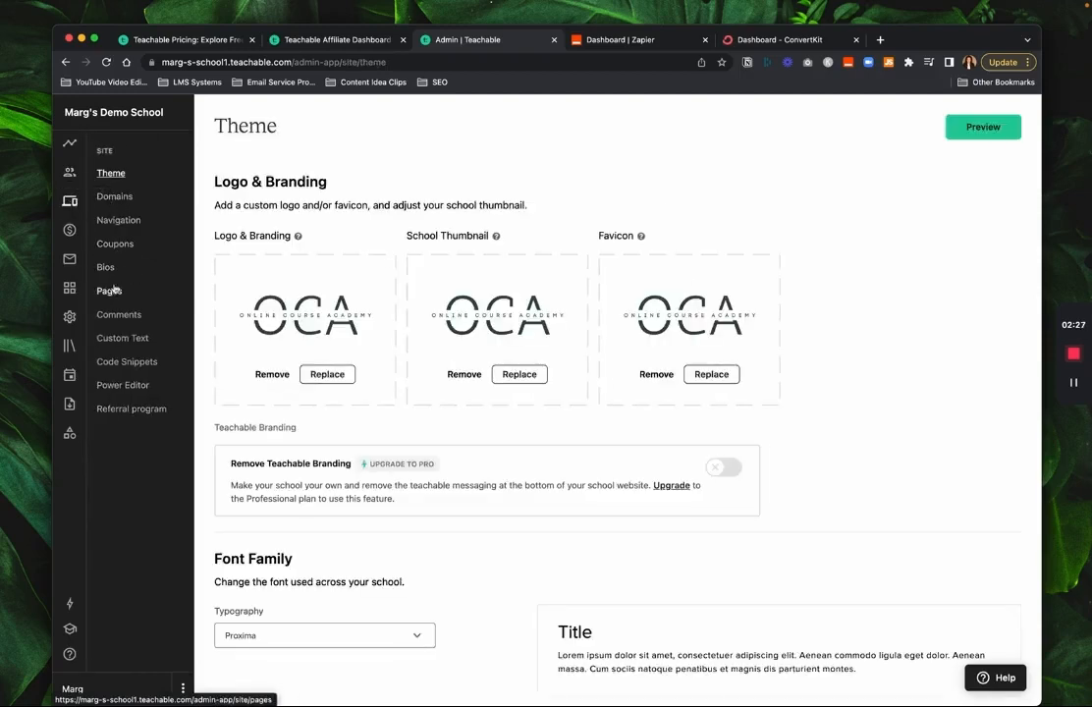
# Step through the Sales pages: Transactions, Statements, Payouts, Breakdown, Upsells and Reserves
pyautogui.click(71, 231)
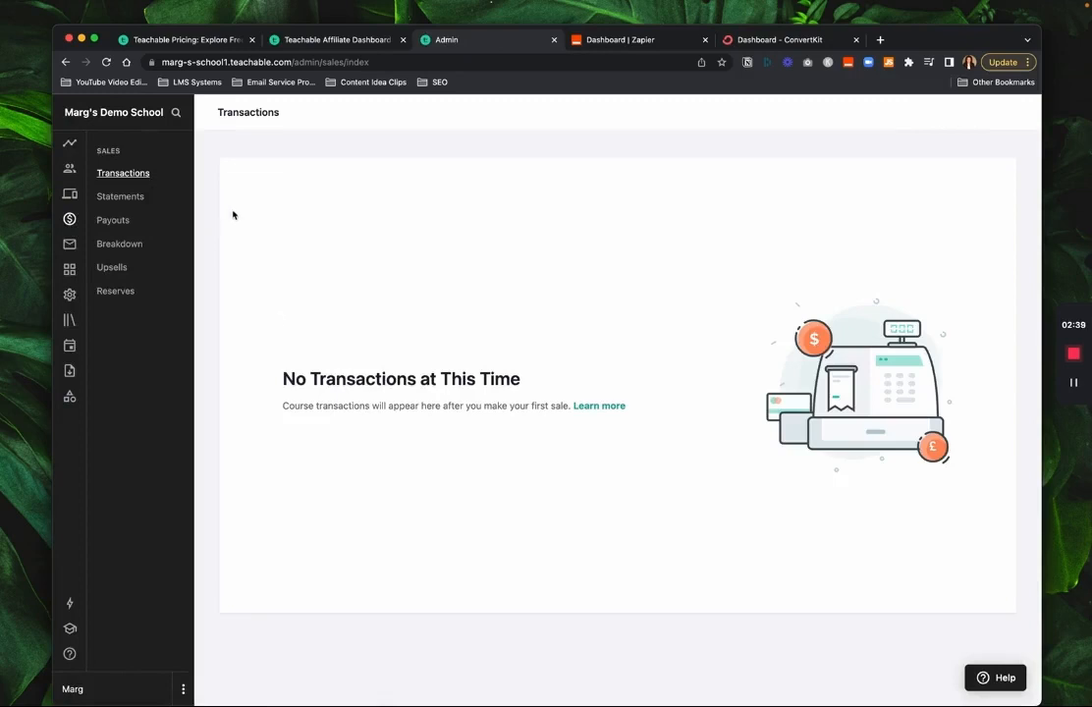
pyautogui.click(122, 198)
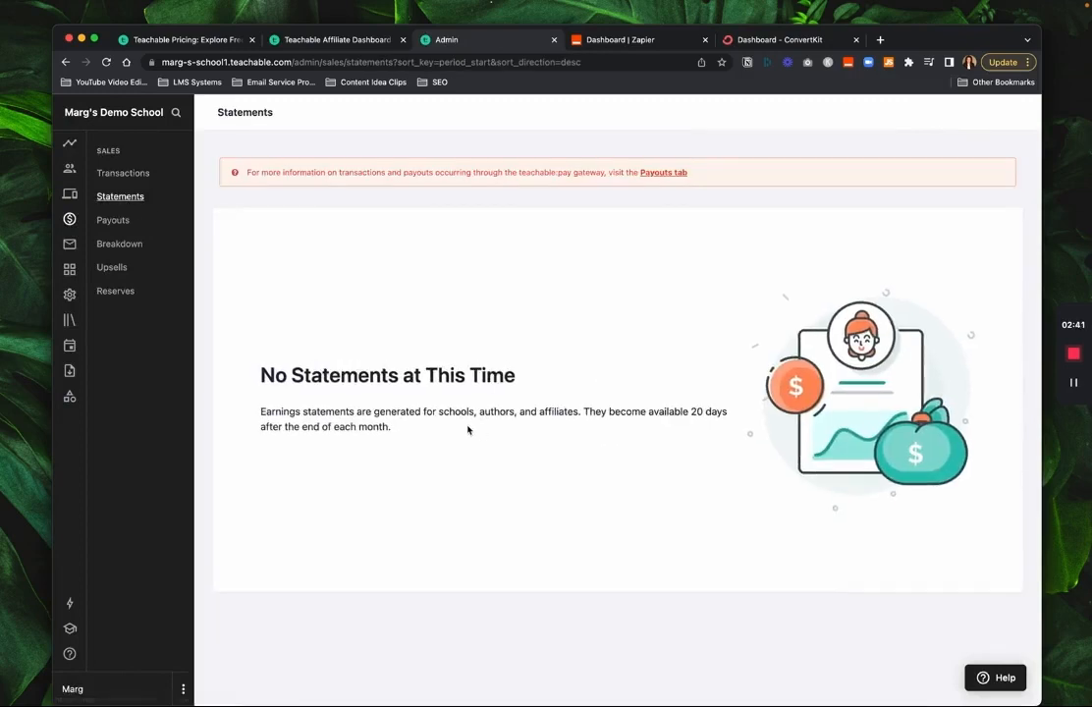
pyautogui.click(124, 222)
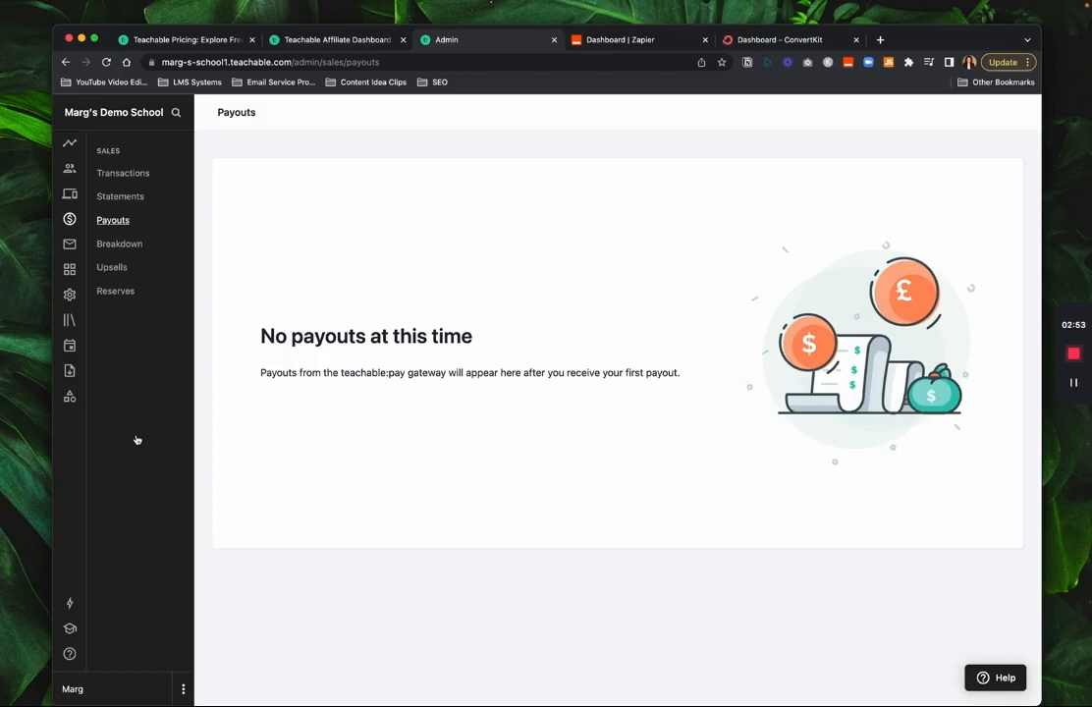
pyautogui.click(122, 246)
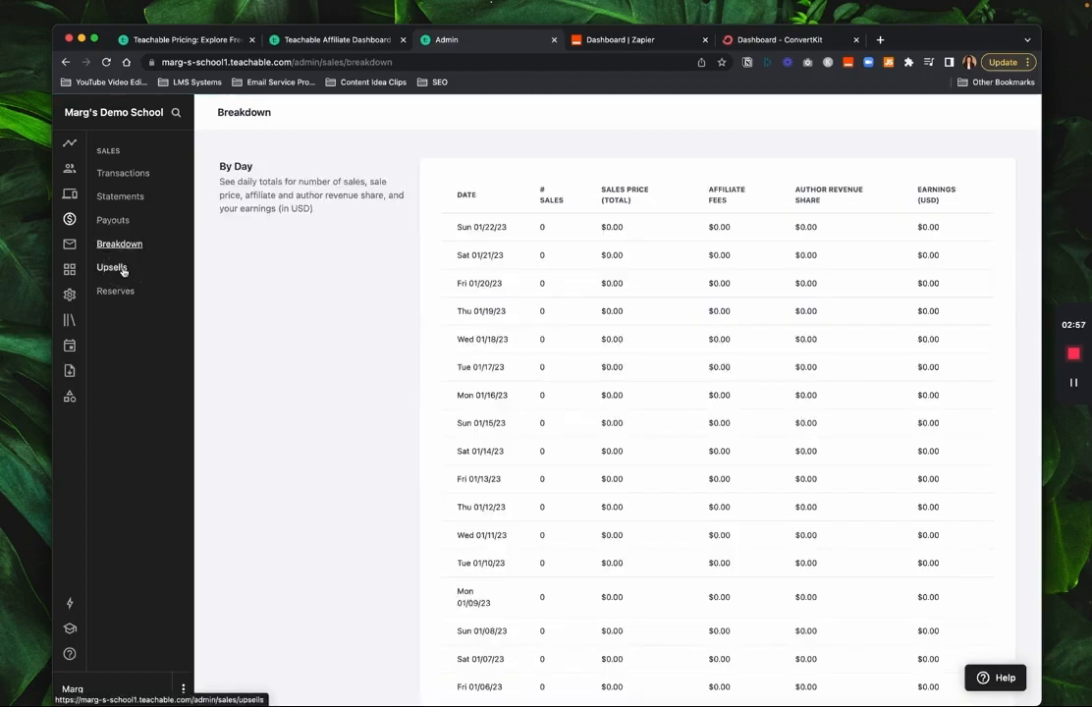
pyautogui.click(110, 269)
pyautogui.click(115, 291)
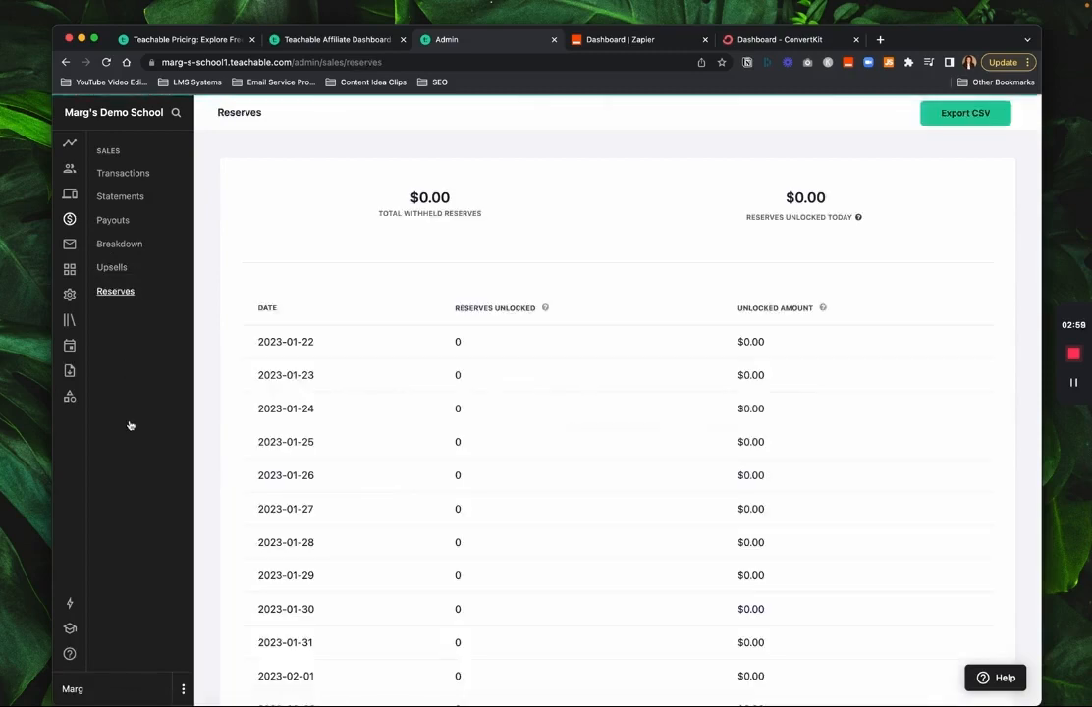
# View the email Compose and History pages, then the school's Global settings
pyautogui.click(70, 246)
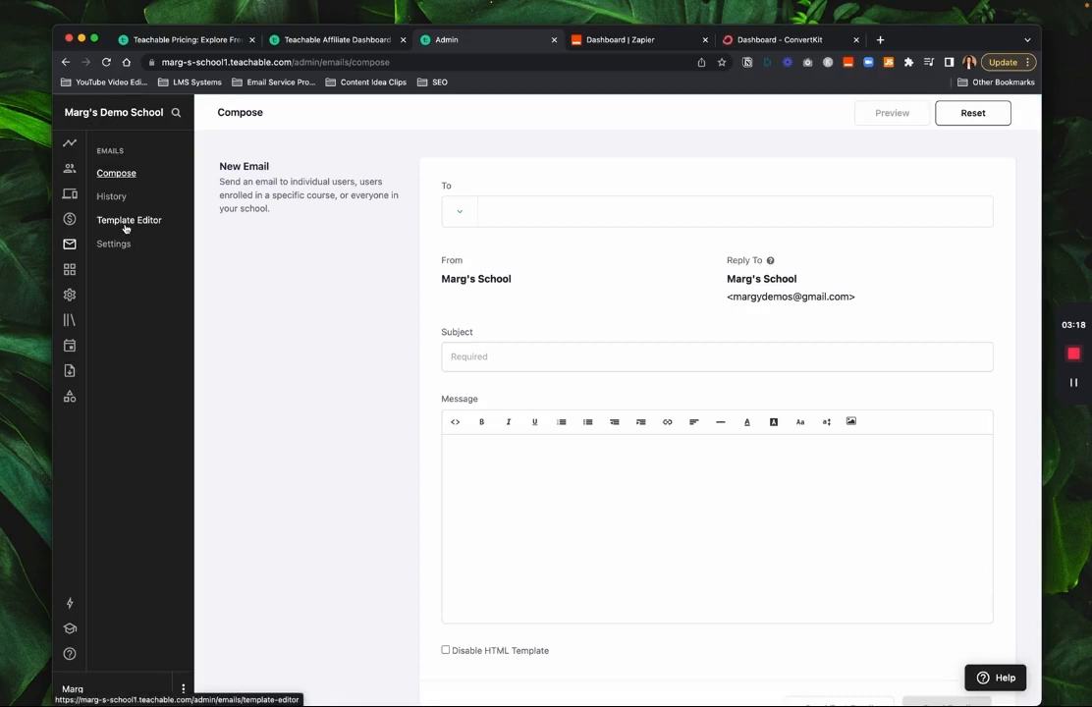
pyautogui.click(112, 197)
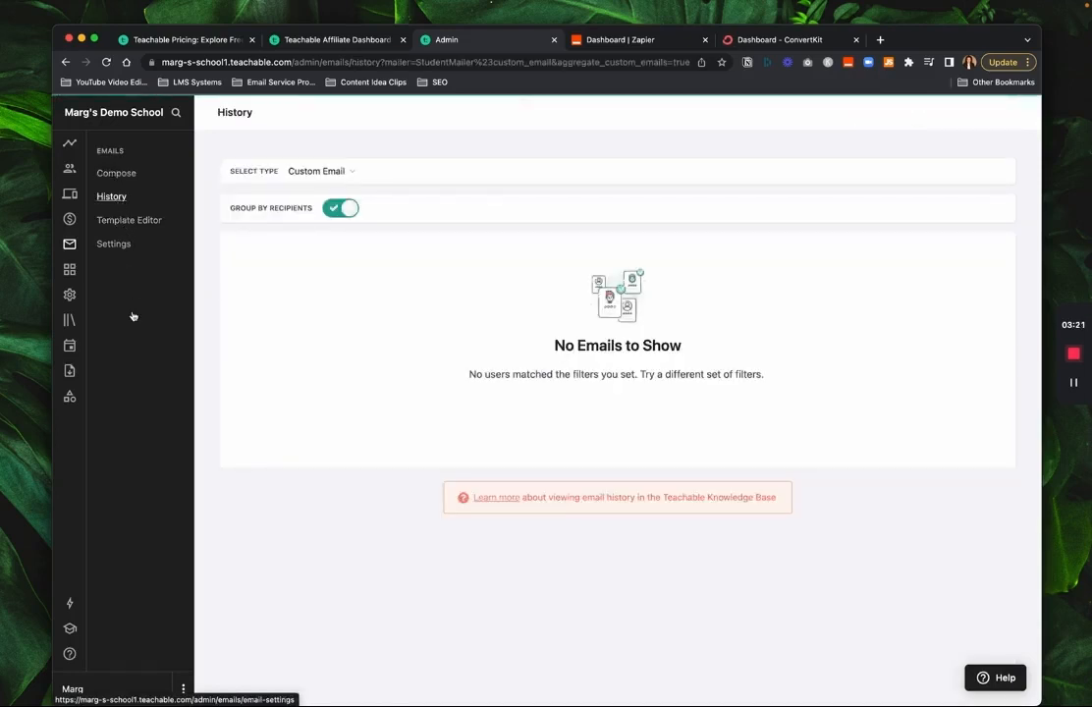
pyautogui.click(73, 295)
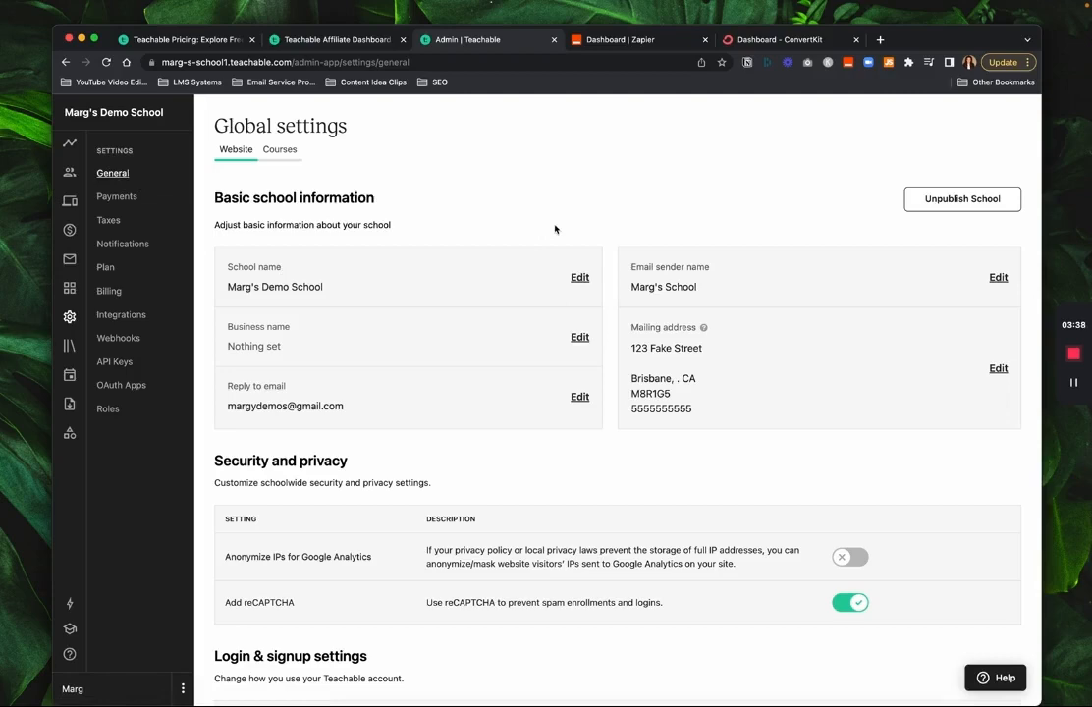
# Look over the Global and Courses settings, then go to the teachable:pay Payments settings
pyautogui.scroll(-5, 551, 447)
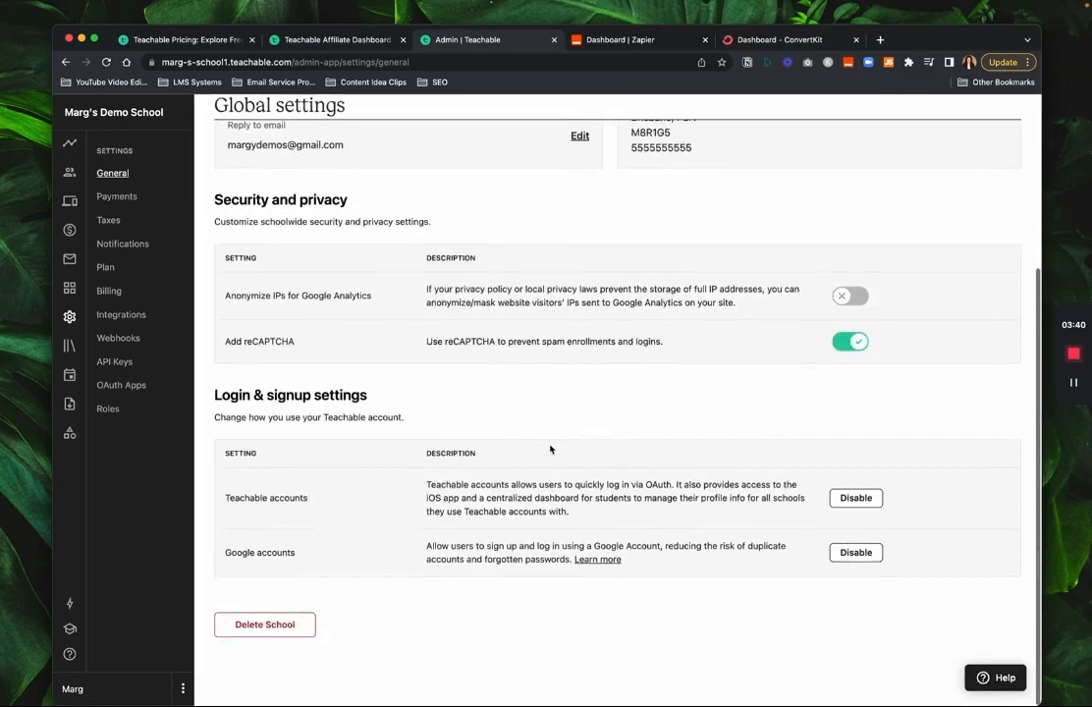
pyautogui.scroll(5, 551, 447)
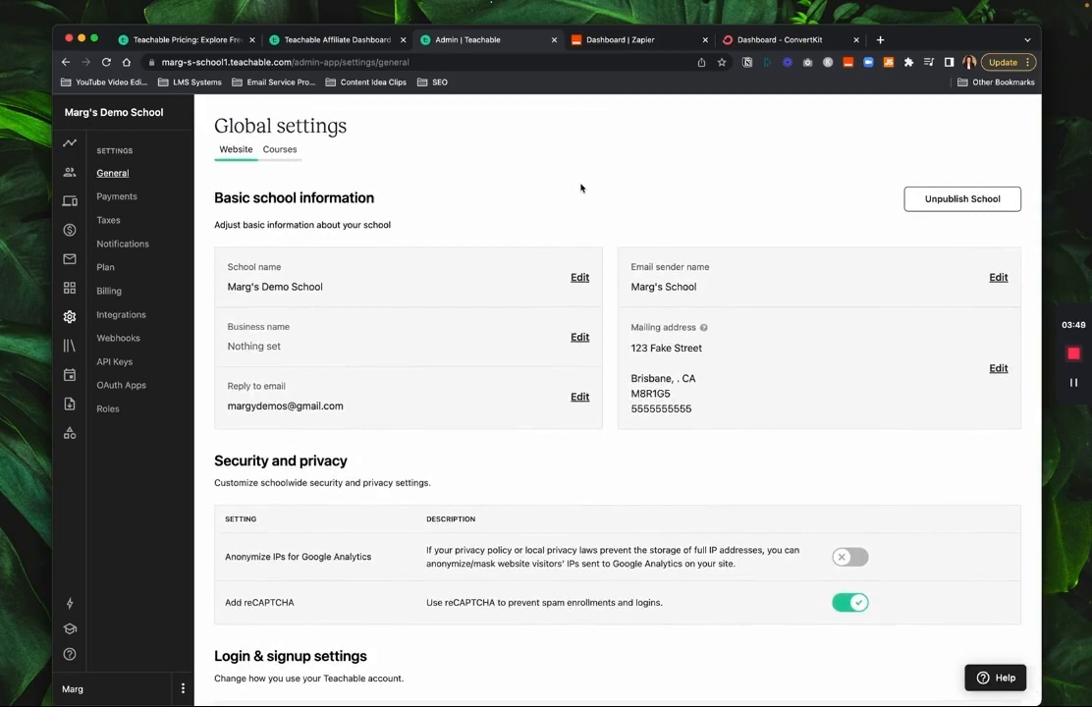
pyautogui.click(282, 150)
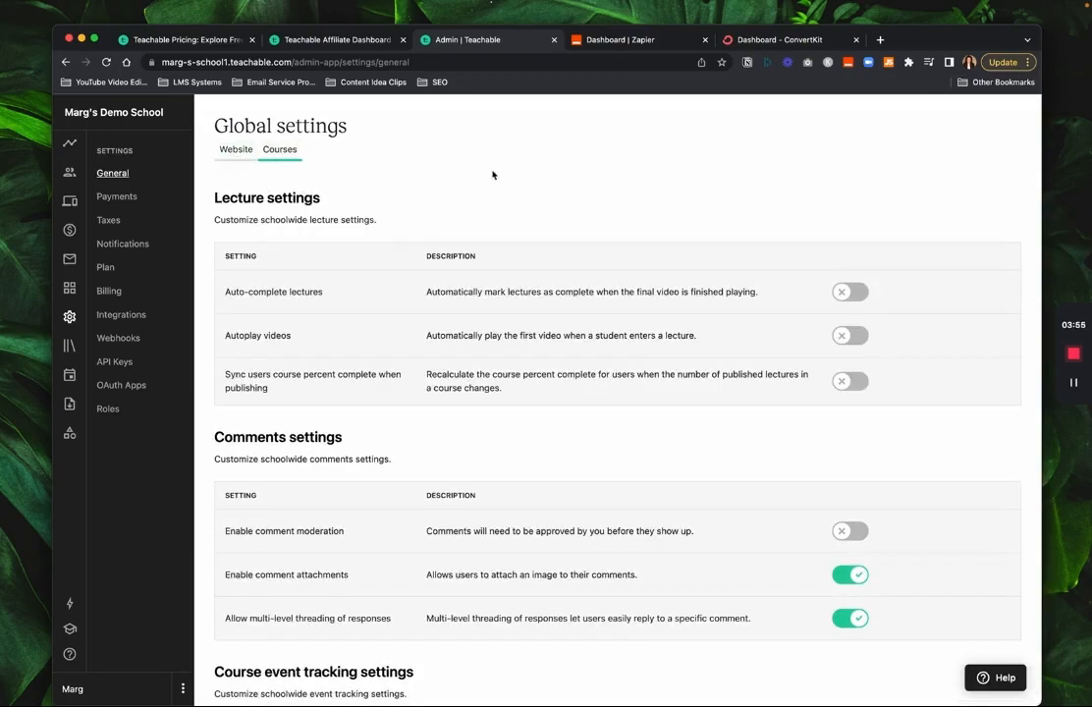
pyautogui.scroll(-3, 519, 405)
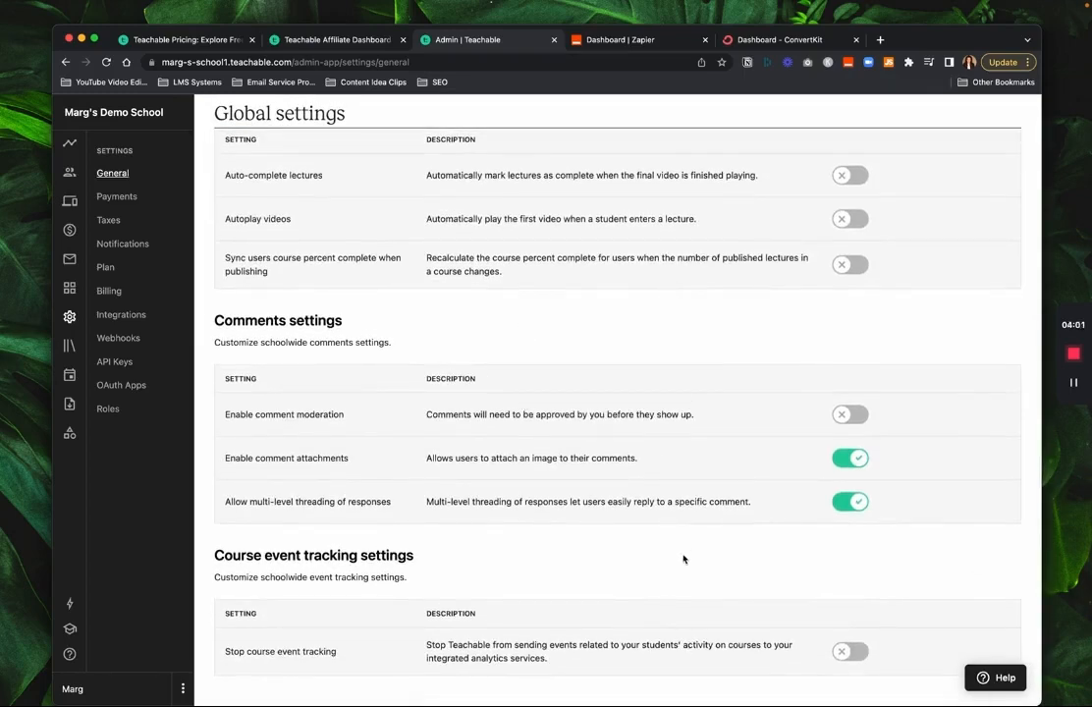
pyautogui.scroll(3, 485, 265)
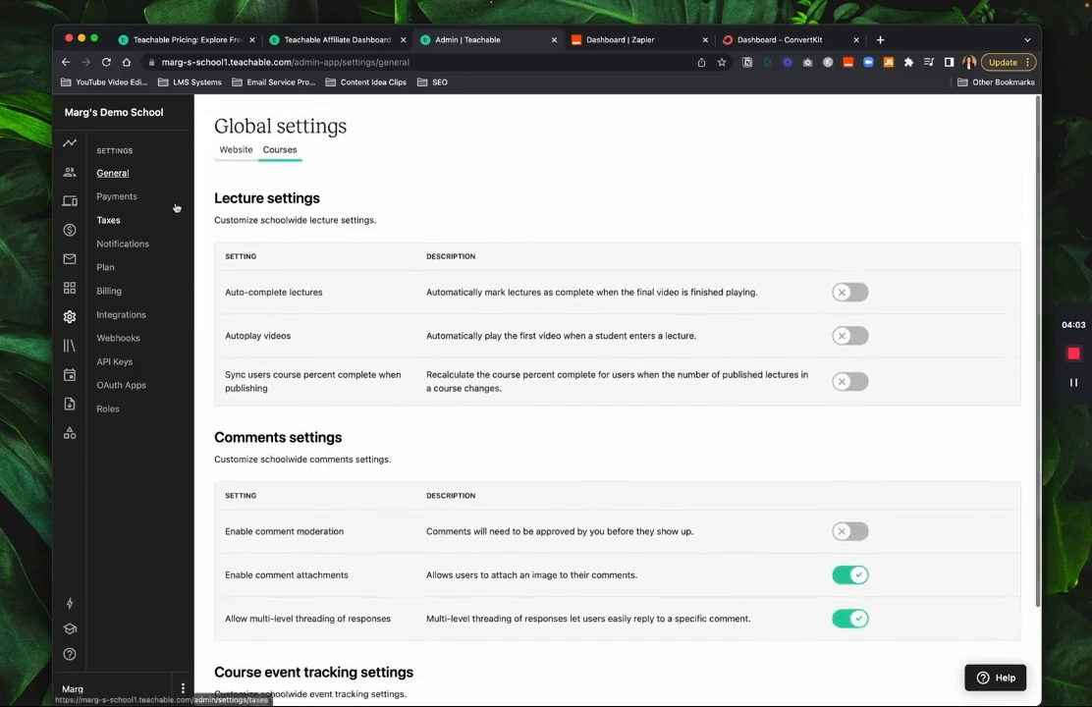
pyautogui.click(134, 197)
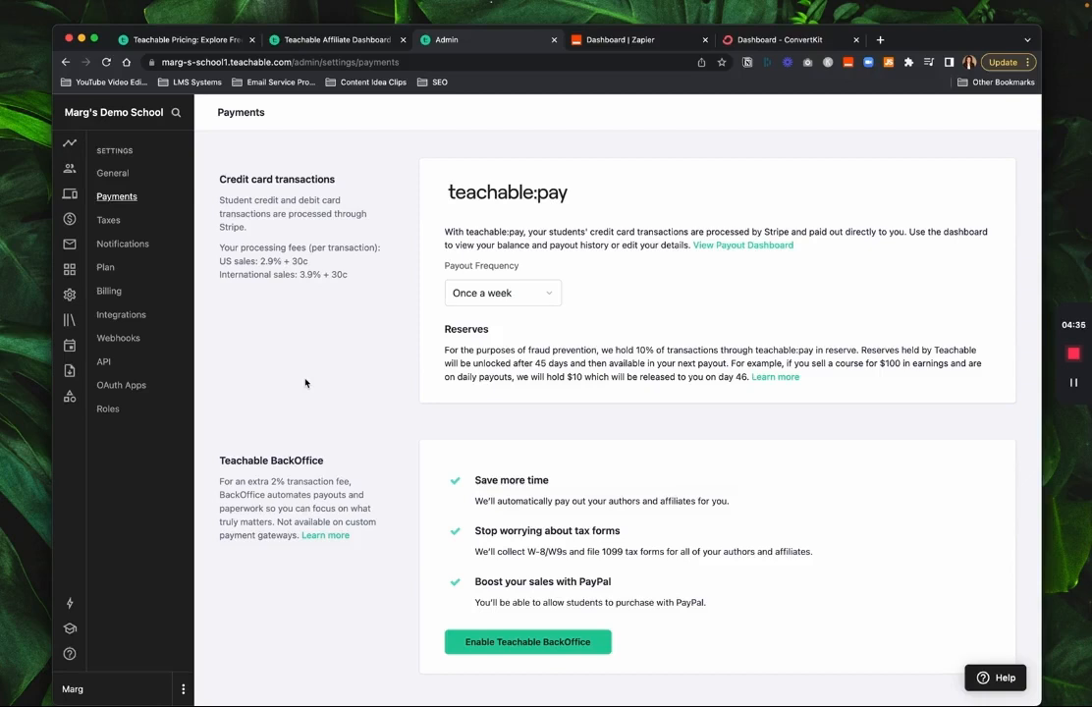
# Keep the teachable:pay payout frequency set to Once a week
pyautogui.click(507, 295)
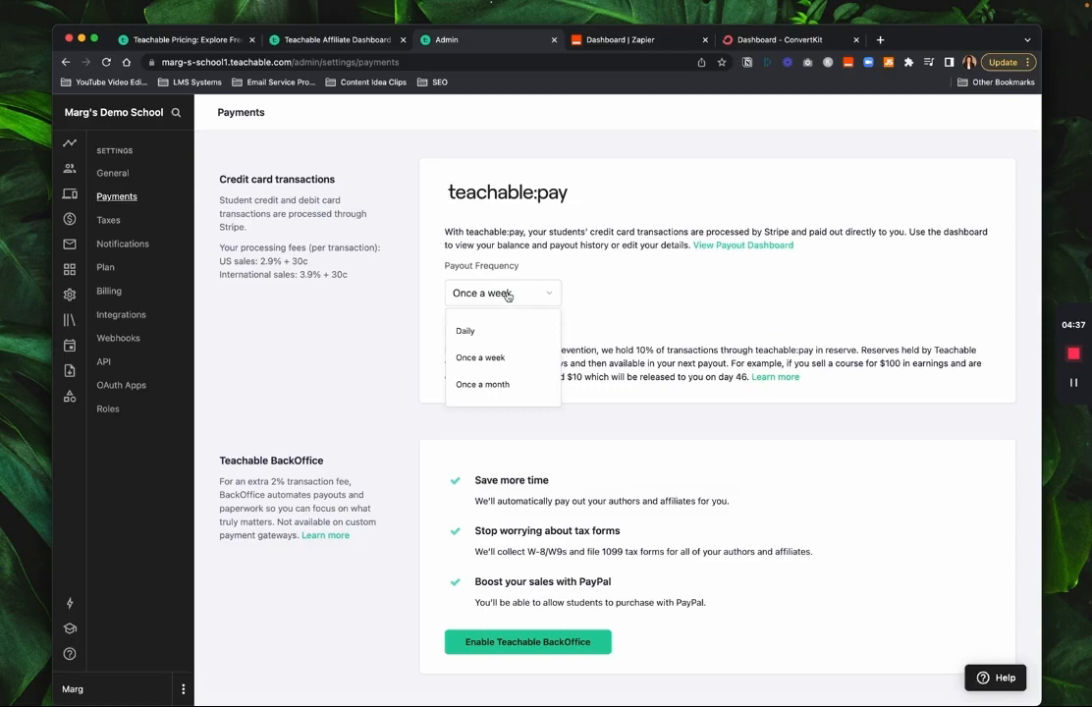
pyautogui.click(469, 358)
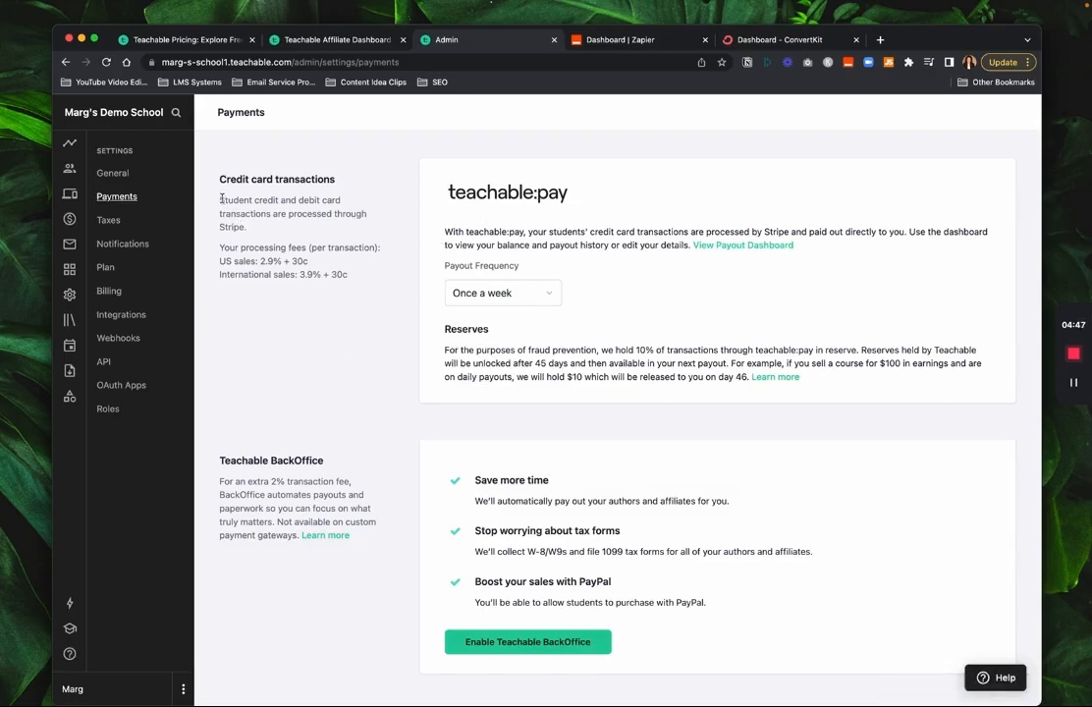
pyautogui.moveTo(222, 198); pyautogui.dragTo(366, 287)
pyautogui.click(344, 327)
# Check the Tax ID field in Taxes settings, then view the Notifications settings
pyautogui.click(108, 218)
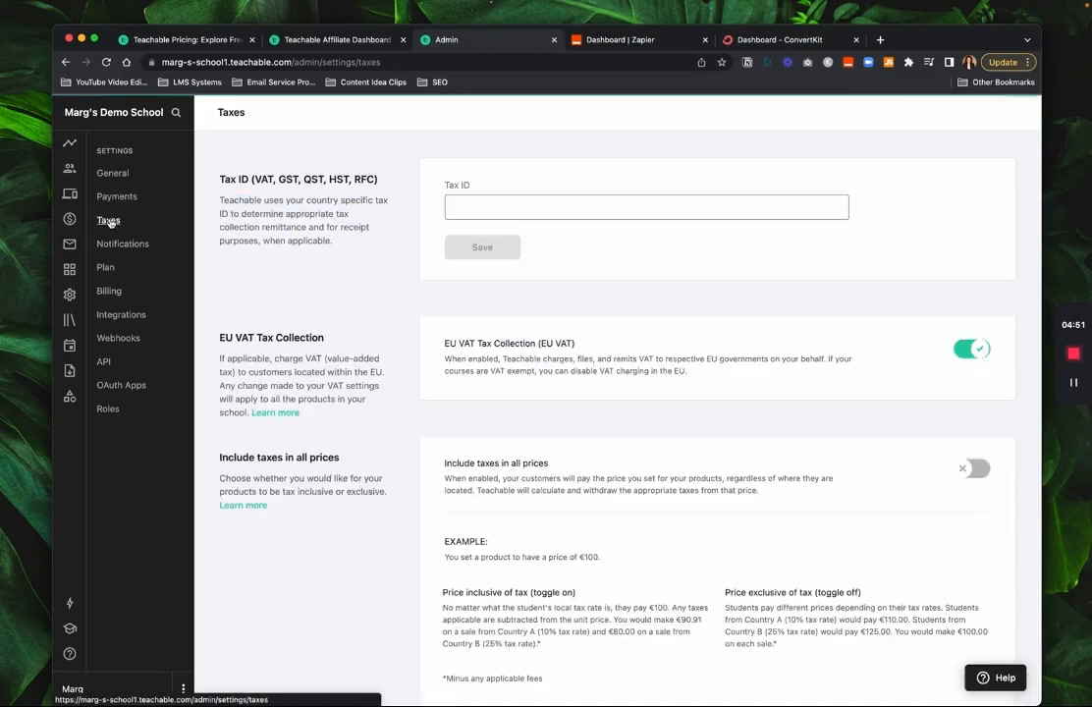
pyautogui.click(507, 208)
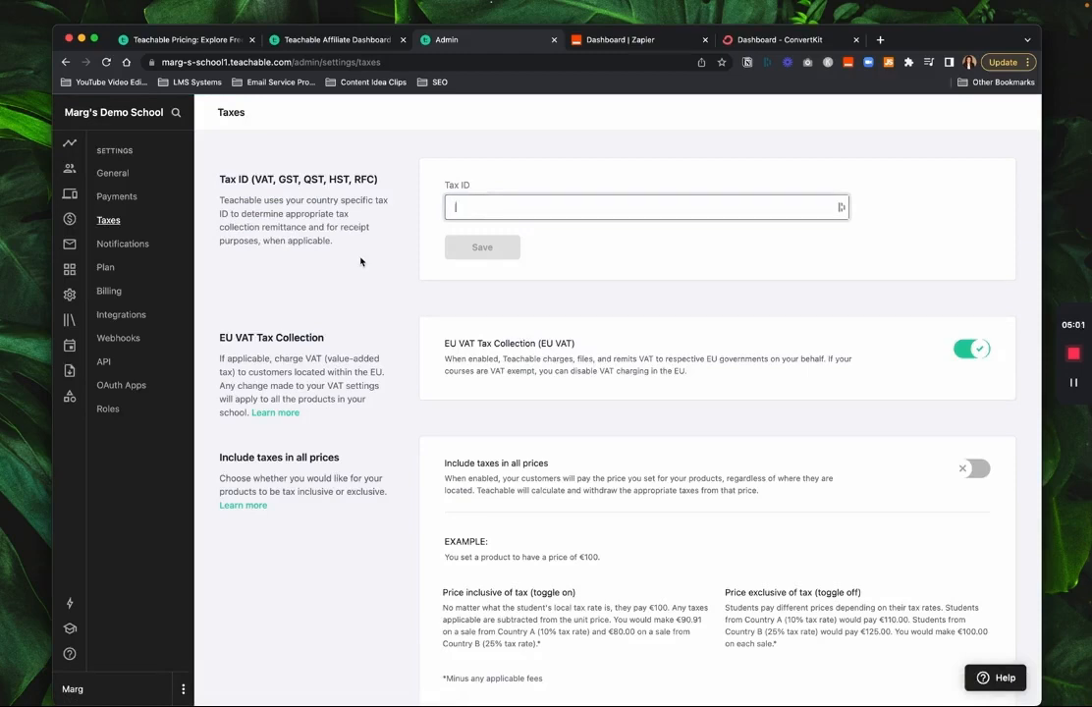
pyautogui.click(127, 245)
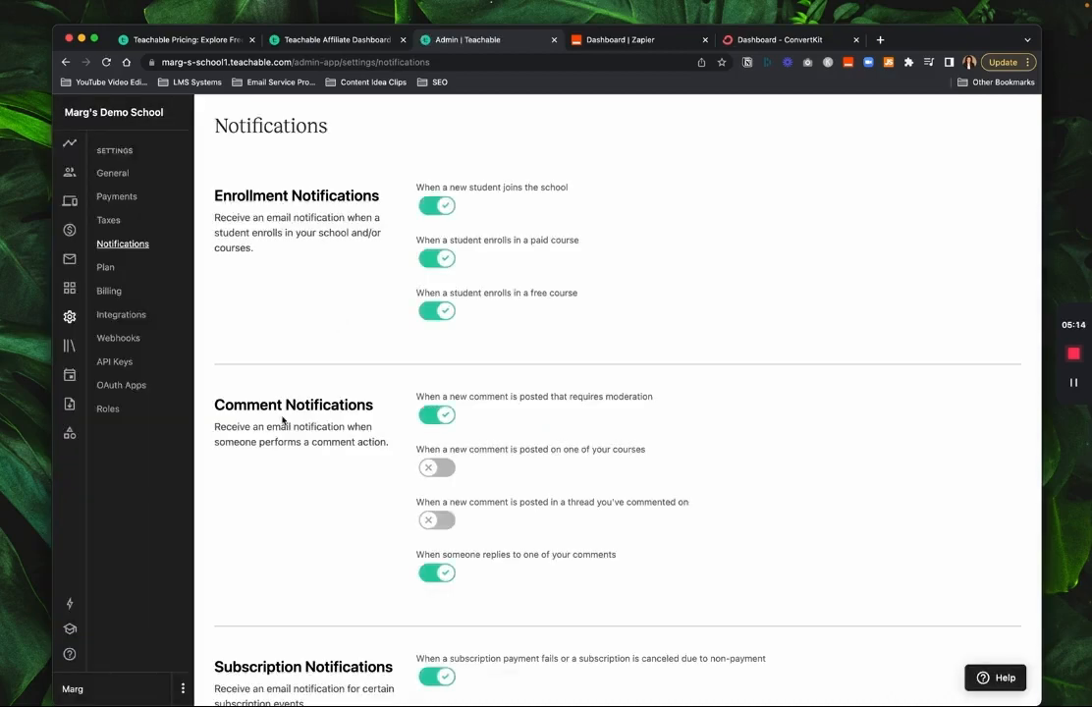
# Check the school's Plan and confirm ConvertKit is installed under Integrations, then go to Courses
pyautogui.scroll(-2, 278, 481)
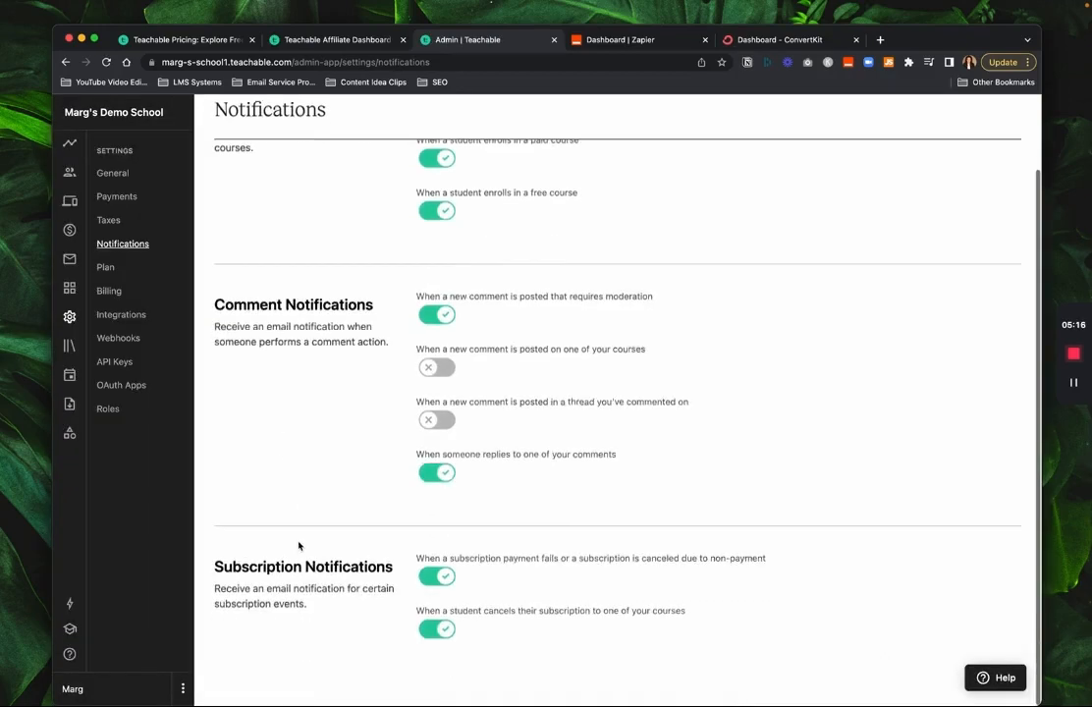
pyautogui.scroll(2, 298, 546)
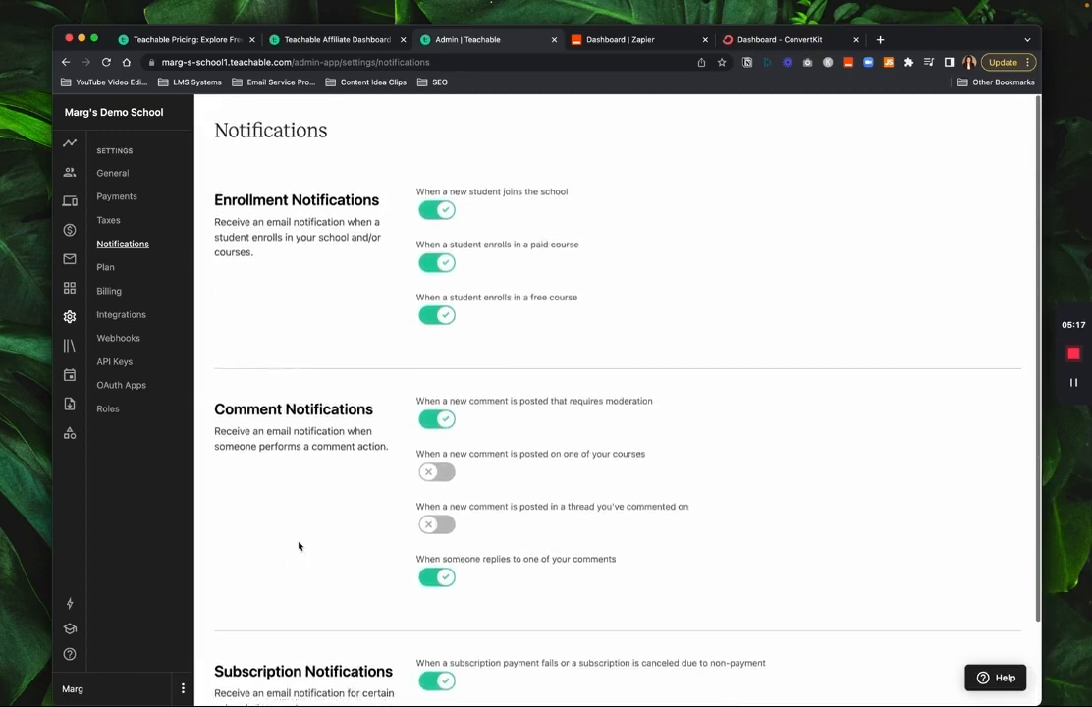
pyautogui.click(108, 269)
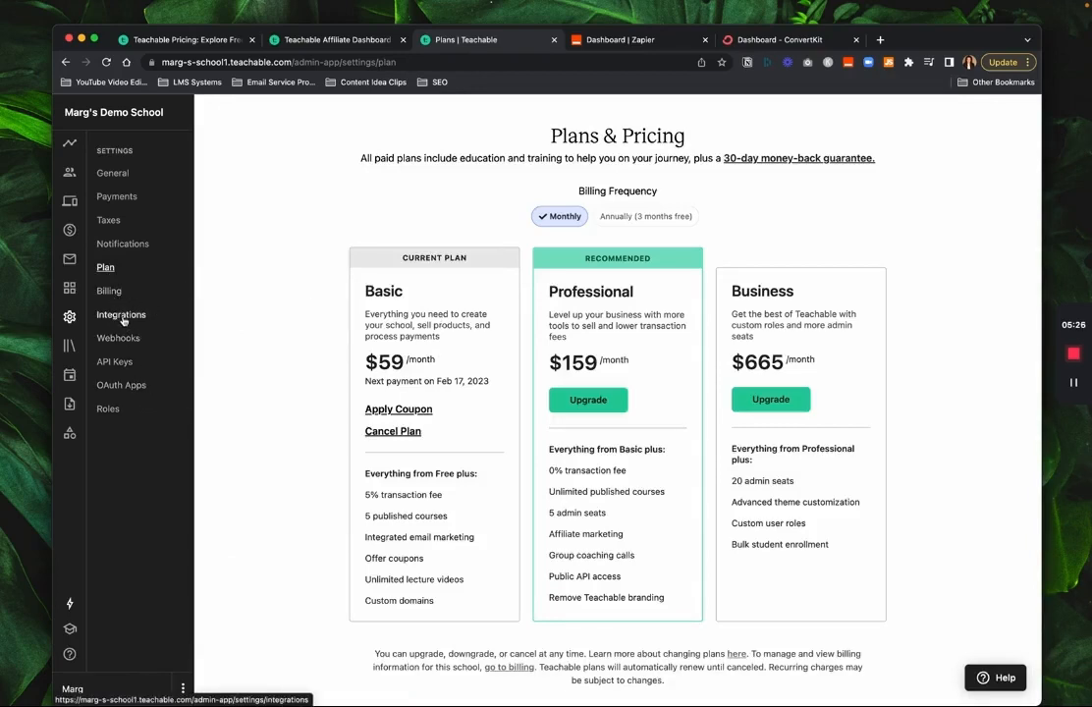
pyautogui.click(121, 316)
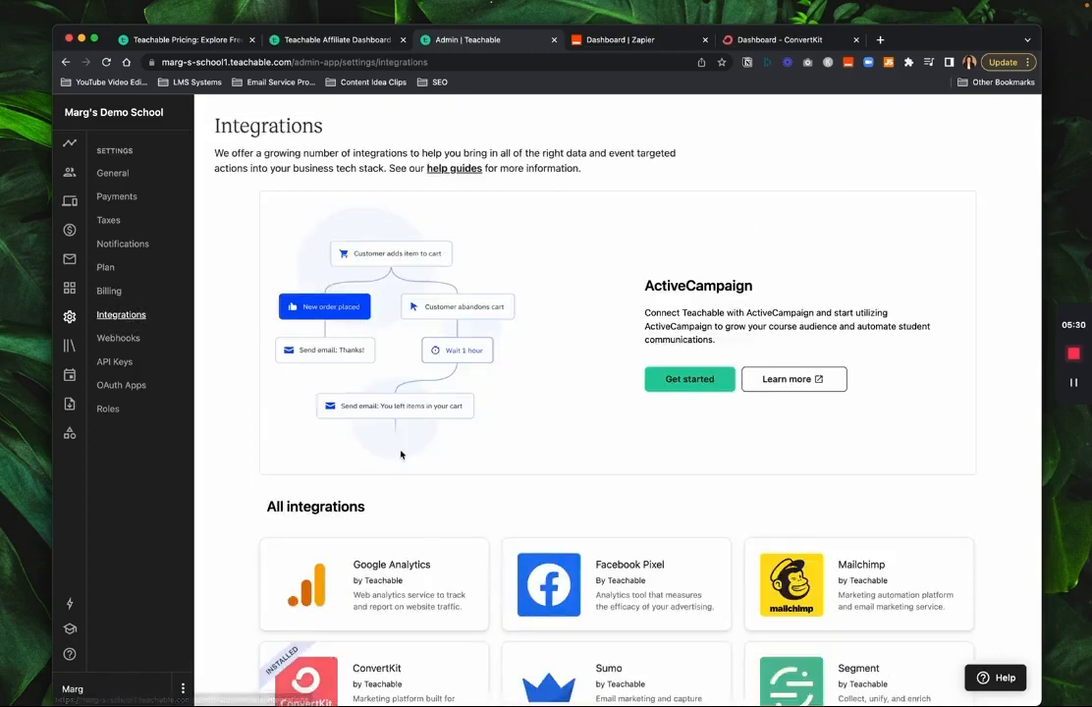
pyautogui.scroll(-3, 402, 450)
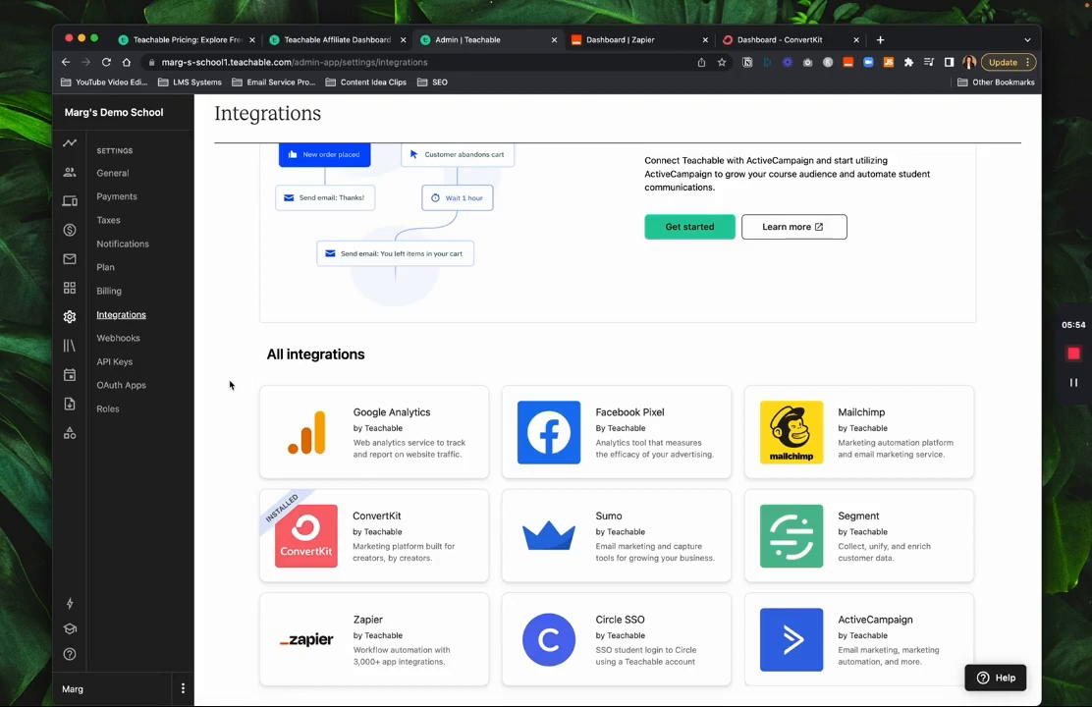
pyautogui.click(70, 345)
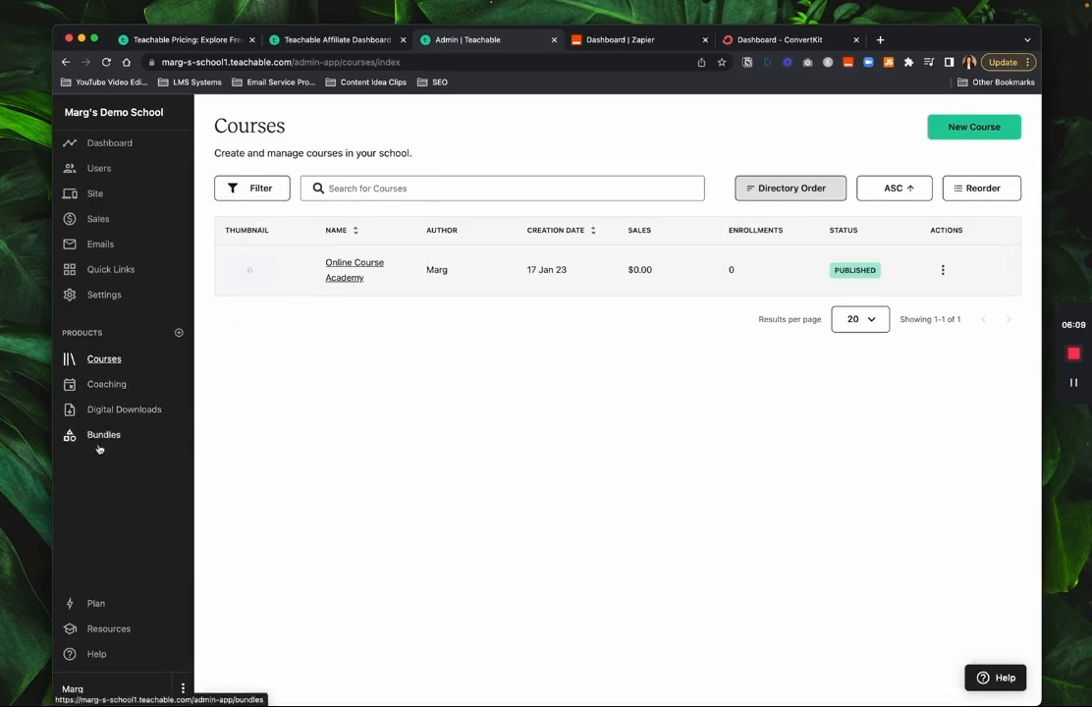
# Review the Online Course Academy course's pricing plans
pyautogui.click(118, 410)
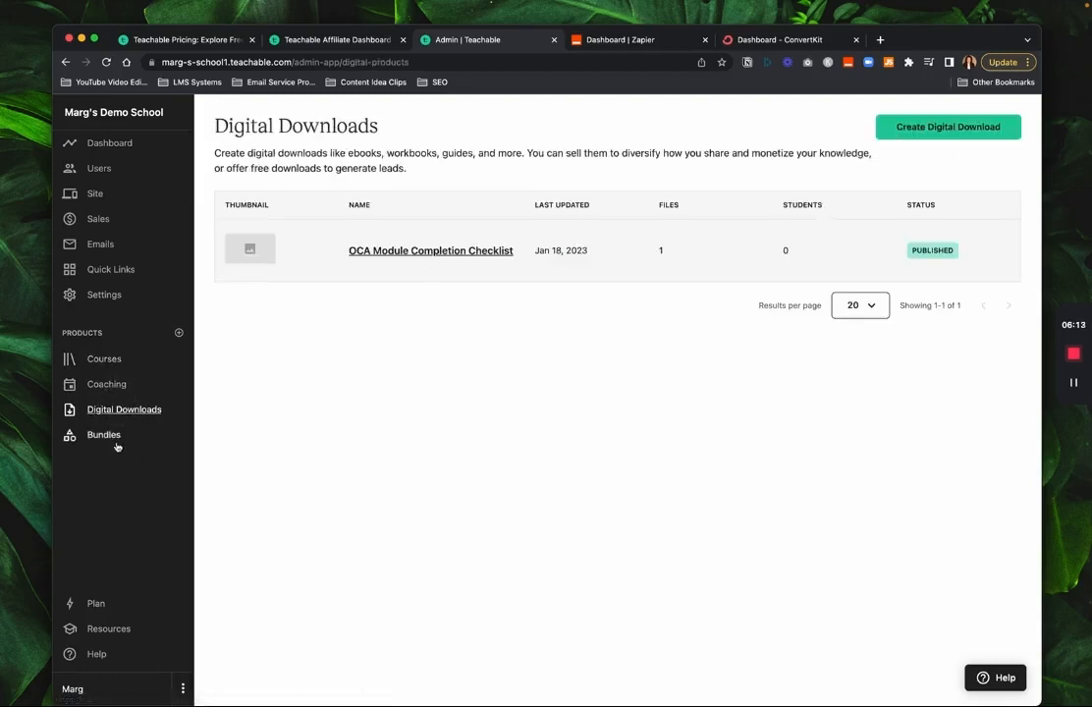
pyautogui.click(108, 435)
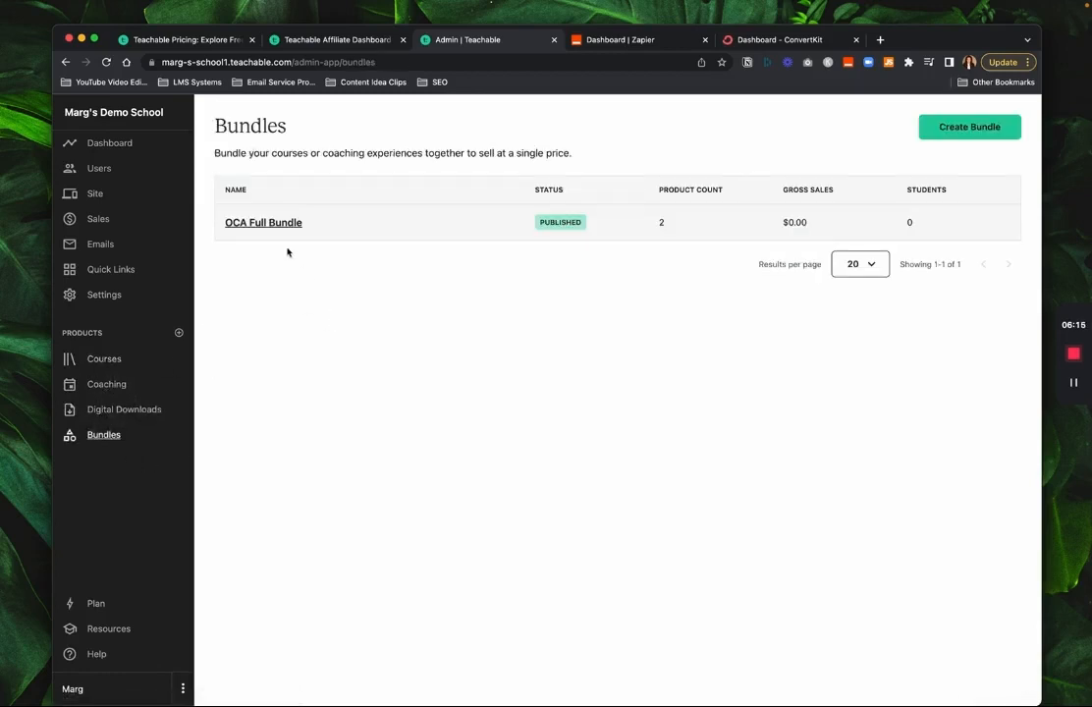
pyautogui.click(109, 360)
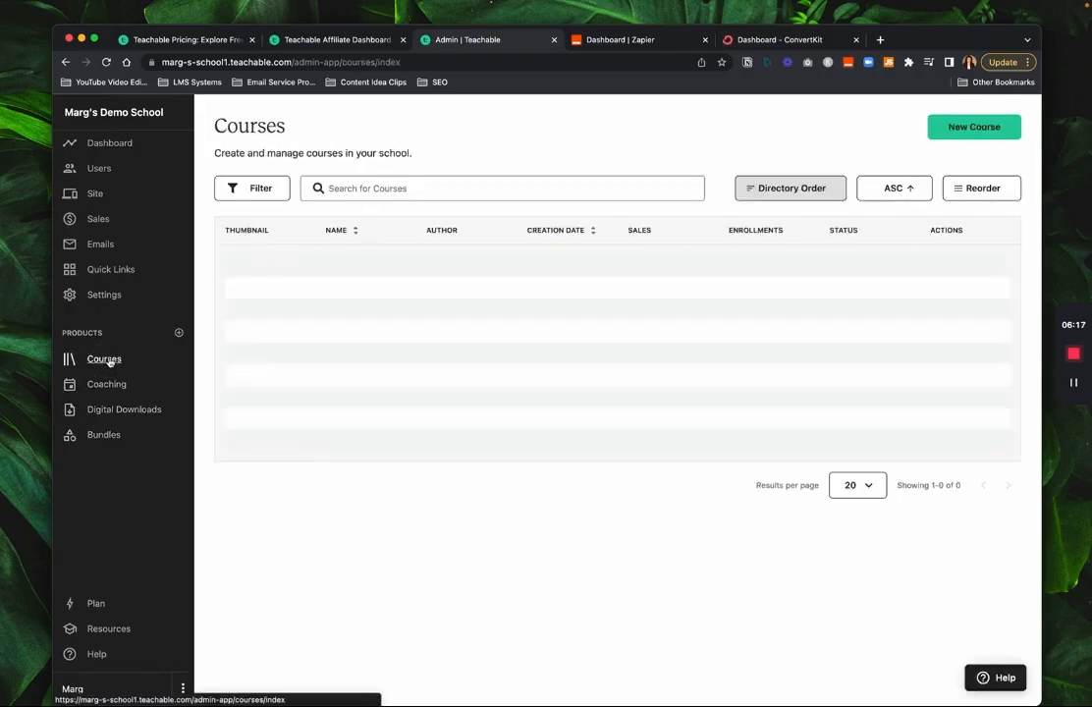
pyautogui.click(354, 273)
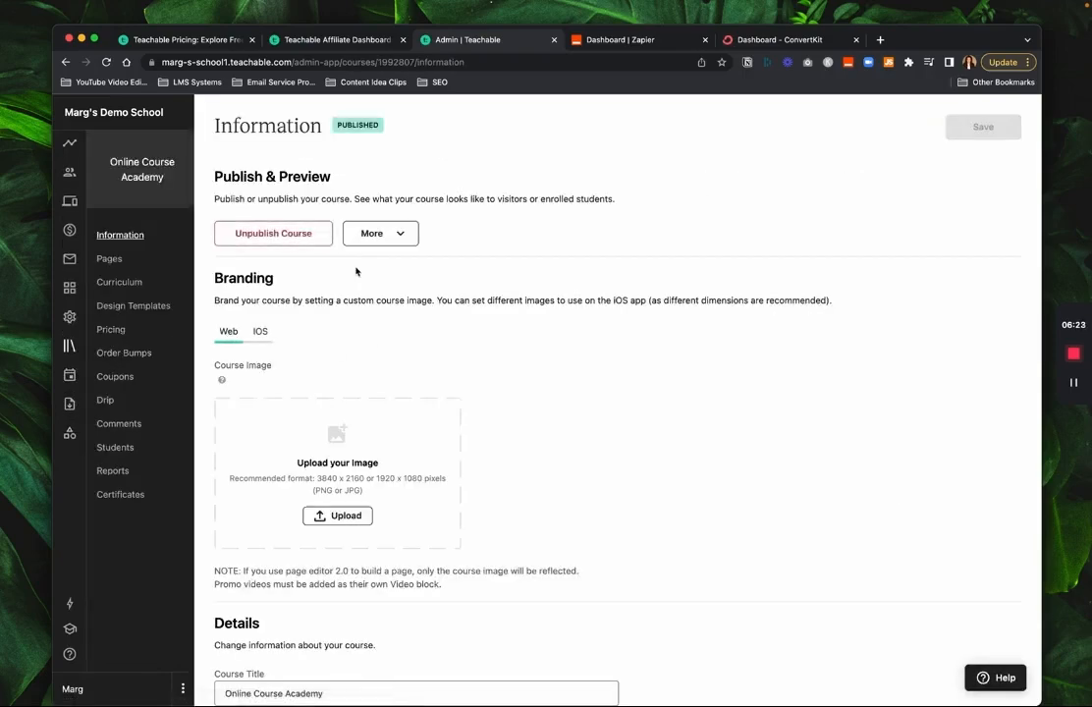
pyautogui.scroll(-10, 399, 333)
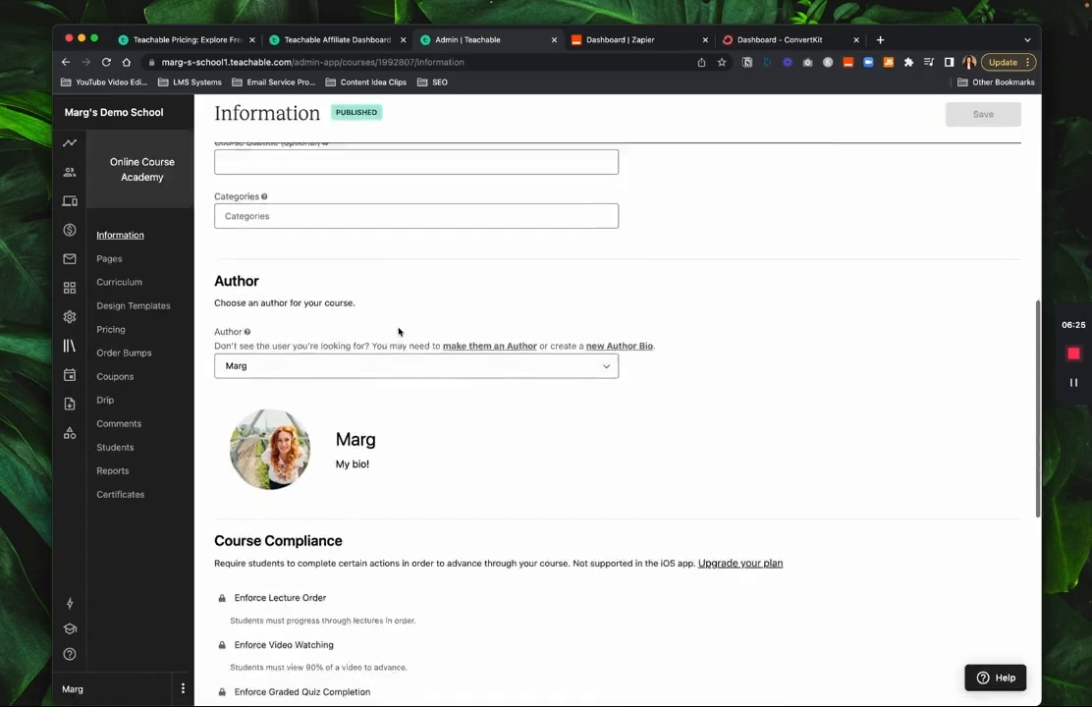
pyautogui.scroll(-5, 399, 332)
pyautogui.scroll(4, 520, 276)
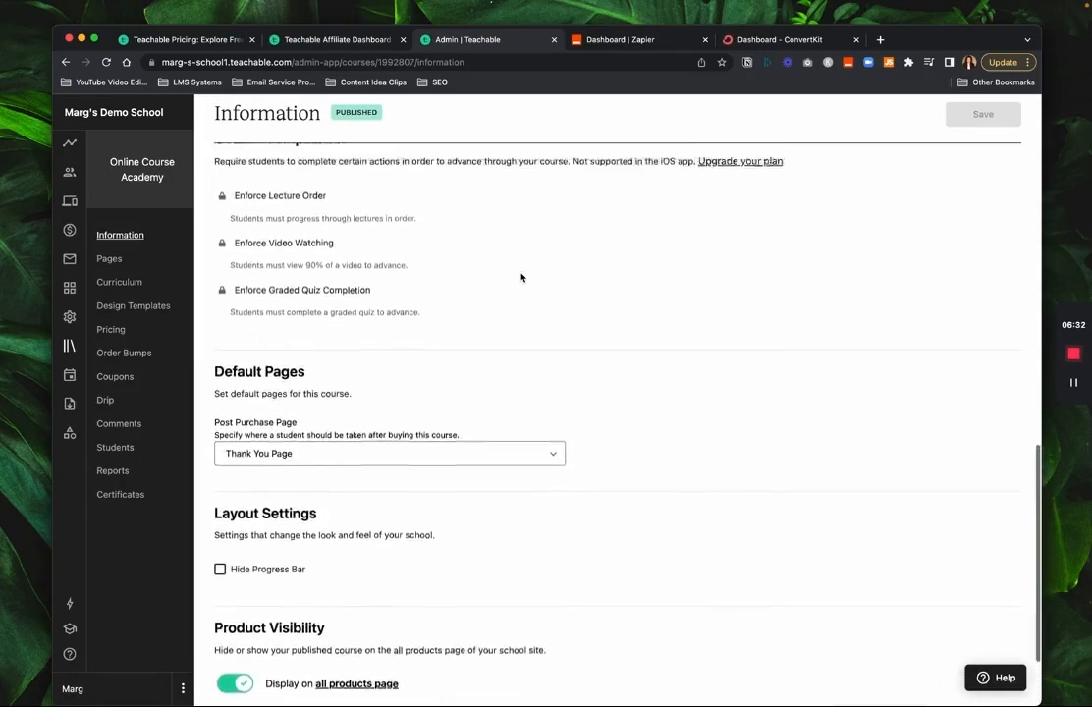
pyautogui.scroll(4, 521, 278)
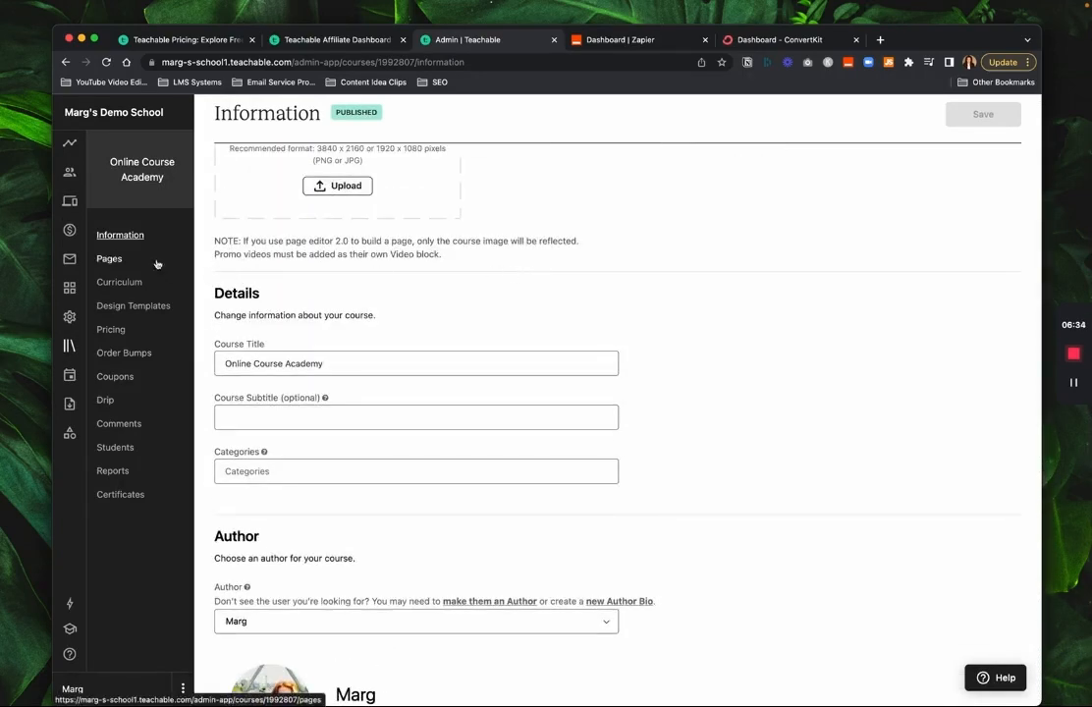
pyautogui.click(111, 332)
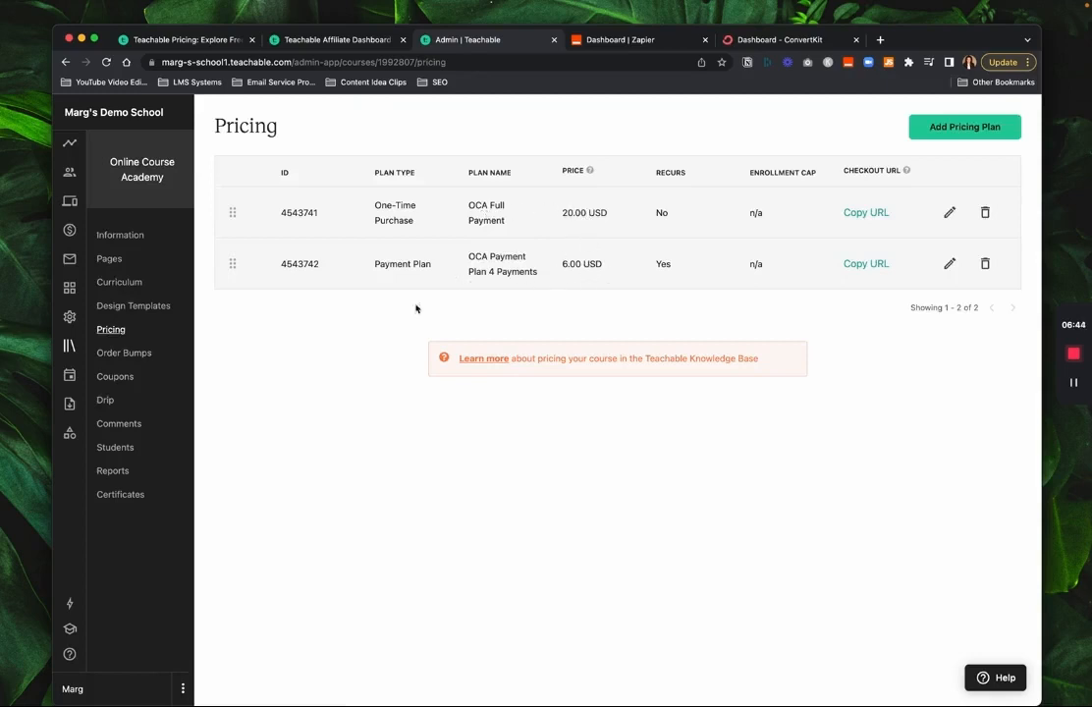
# Review the OCA Module Completion Checklist download's pricing, then return to the Bundles list
pyautogui.click(69, 346)
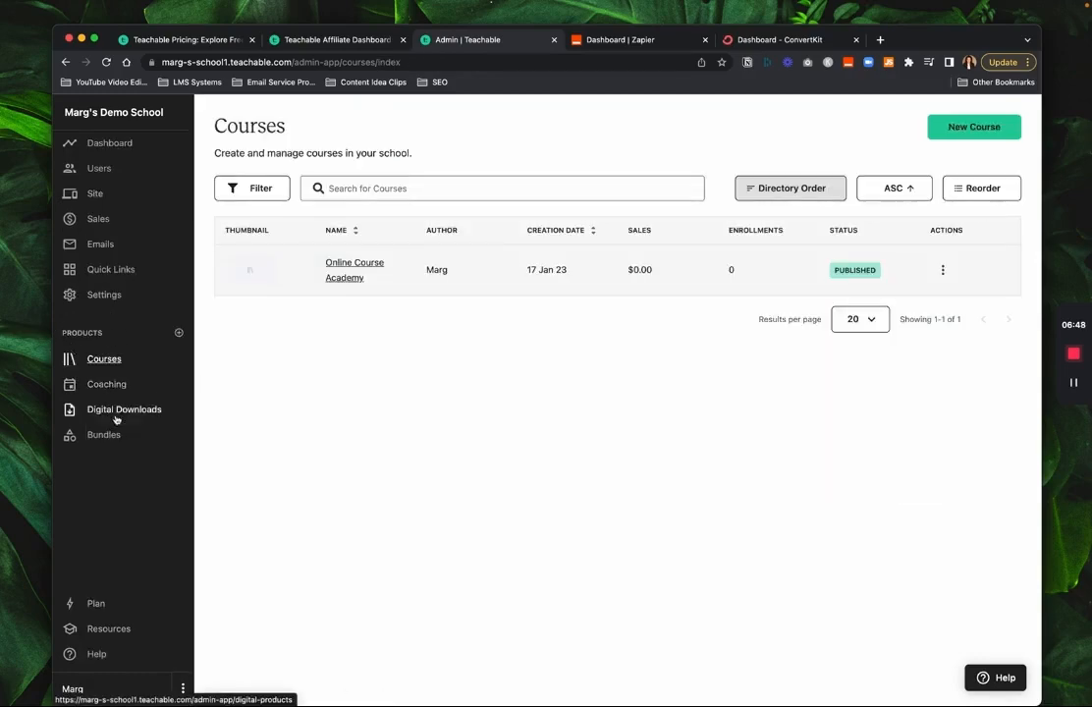
pyautogui.click(111, 412)
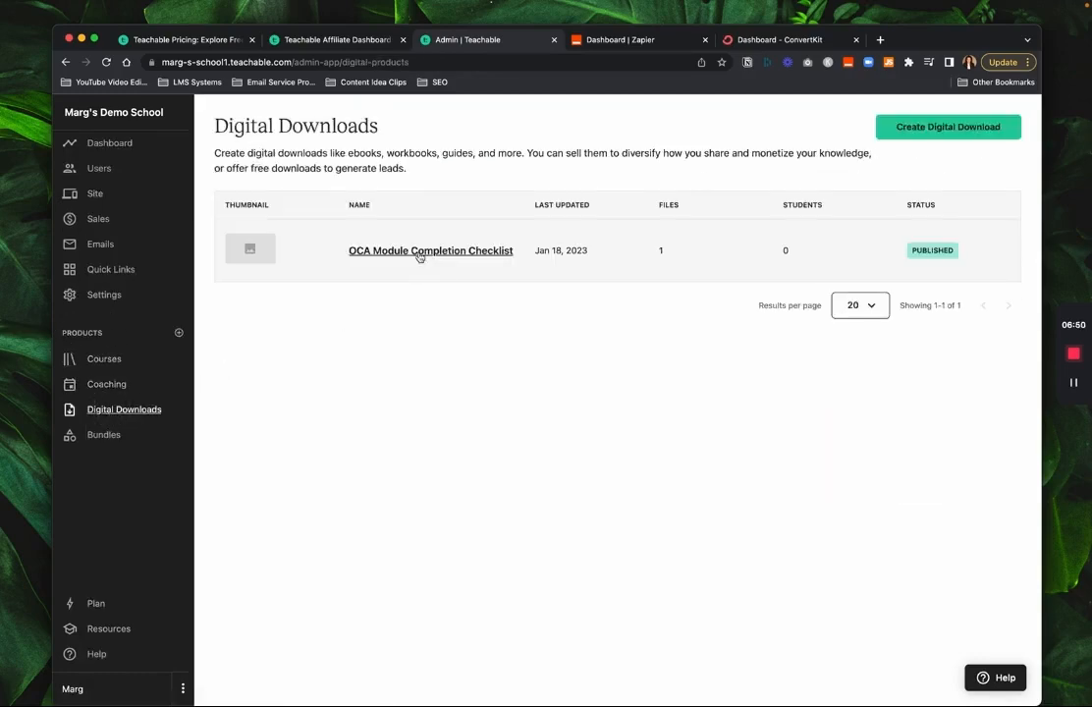
pyautogui.click(420, 257)
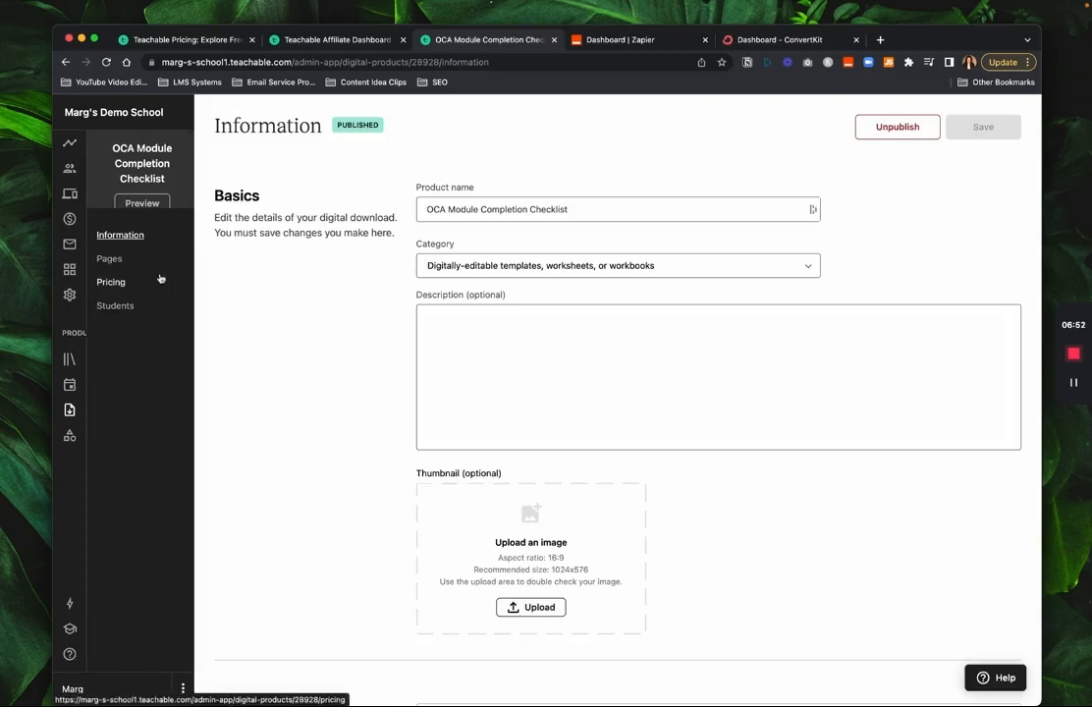
pyautogui.click(114, 284)
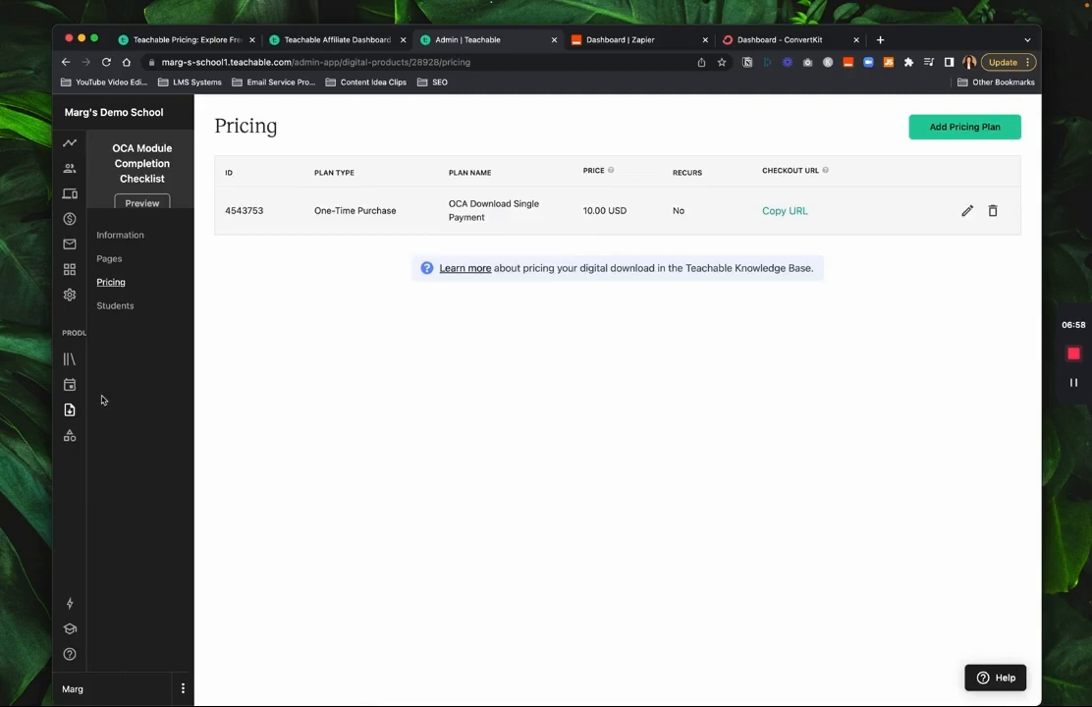
pyautogui.click(70, 435)
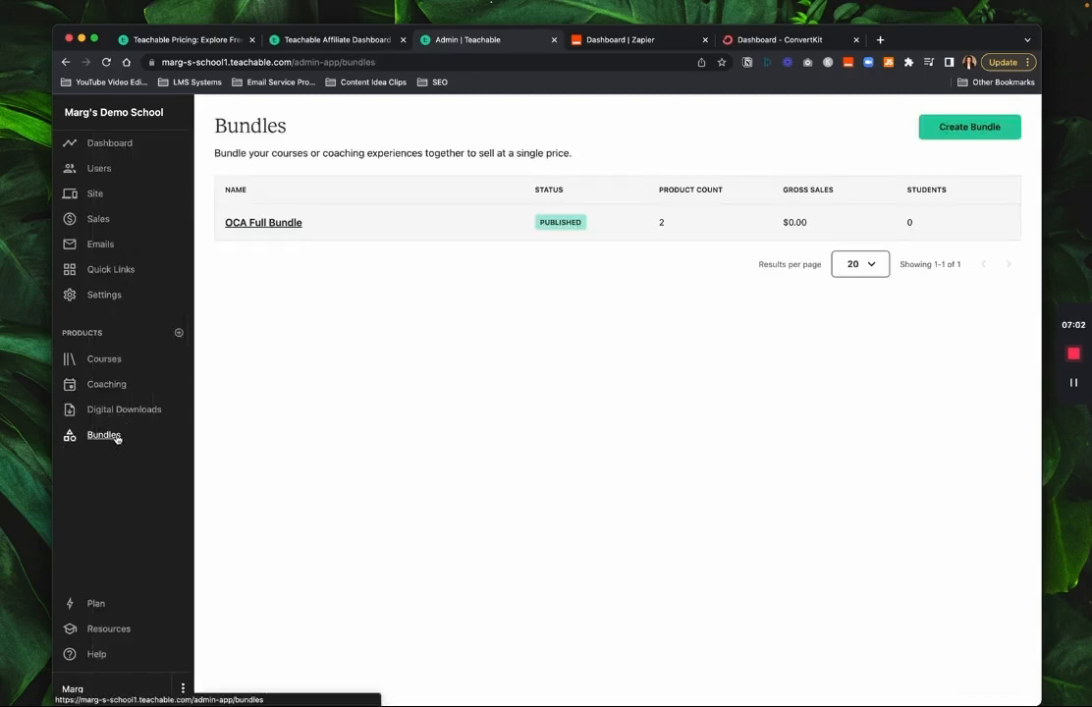
# Check OCA Full Bundle's $25 price and existing coupon, then start a new Multiple Use coupon
pyautogui.click(280, 224)
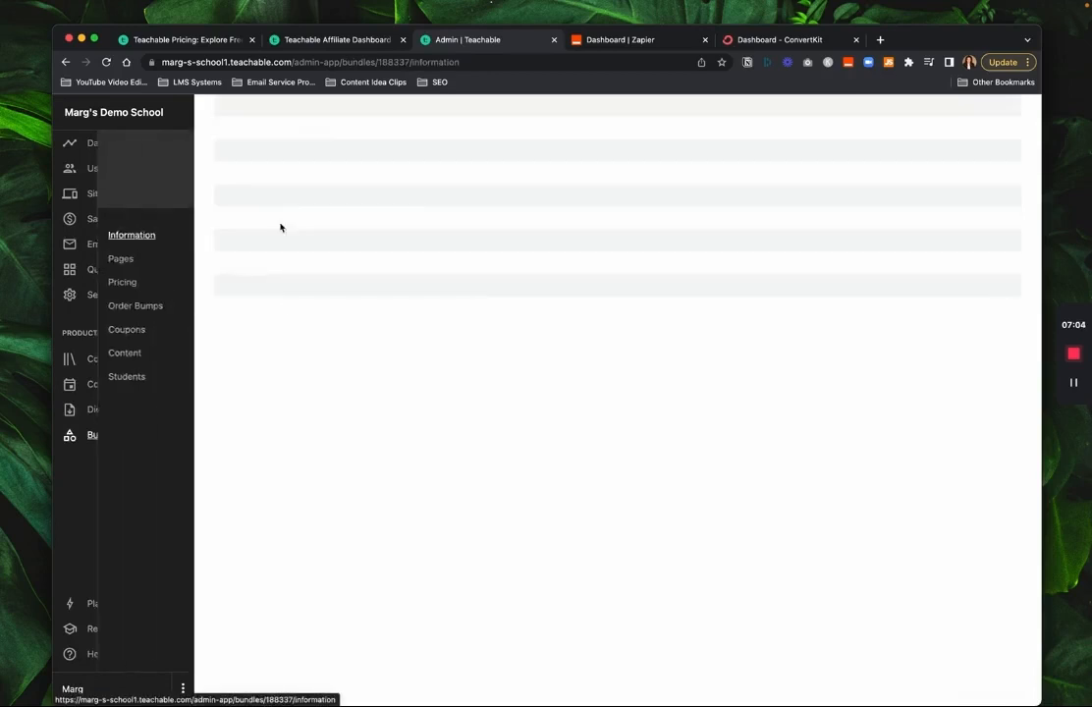
pyautogui.click(110, 284)
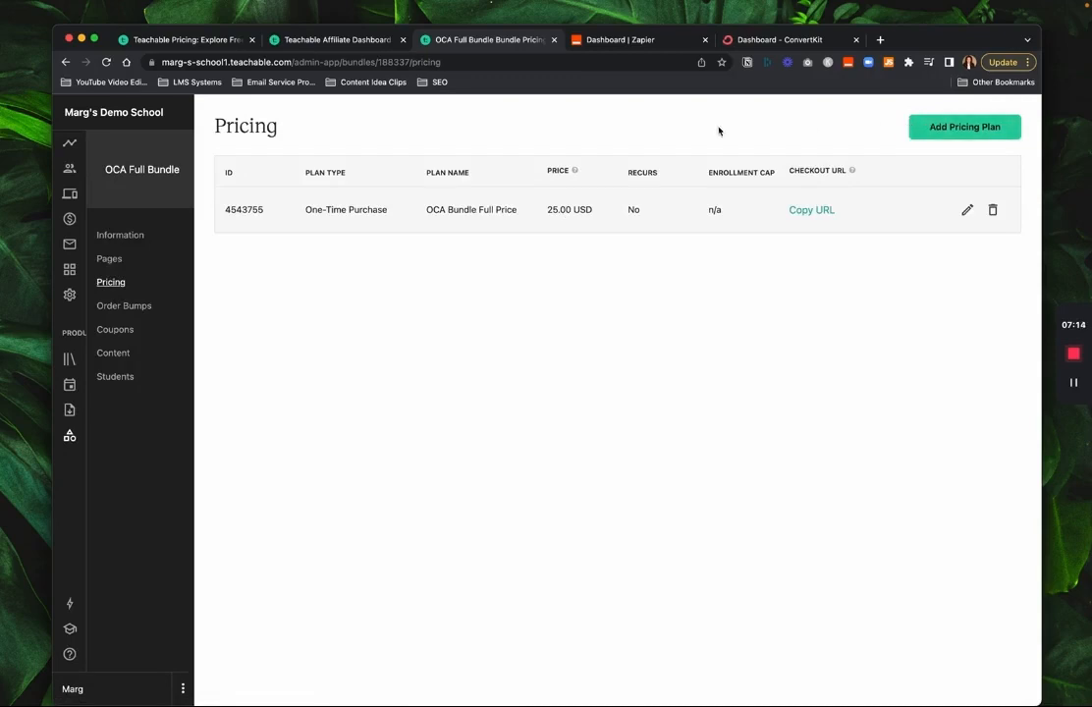
pyautogui.click(490, 327)
pyautogui.click(103, 329)
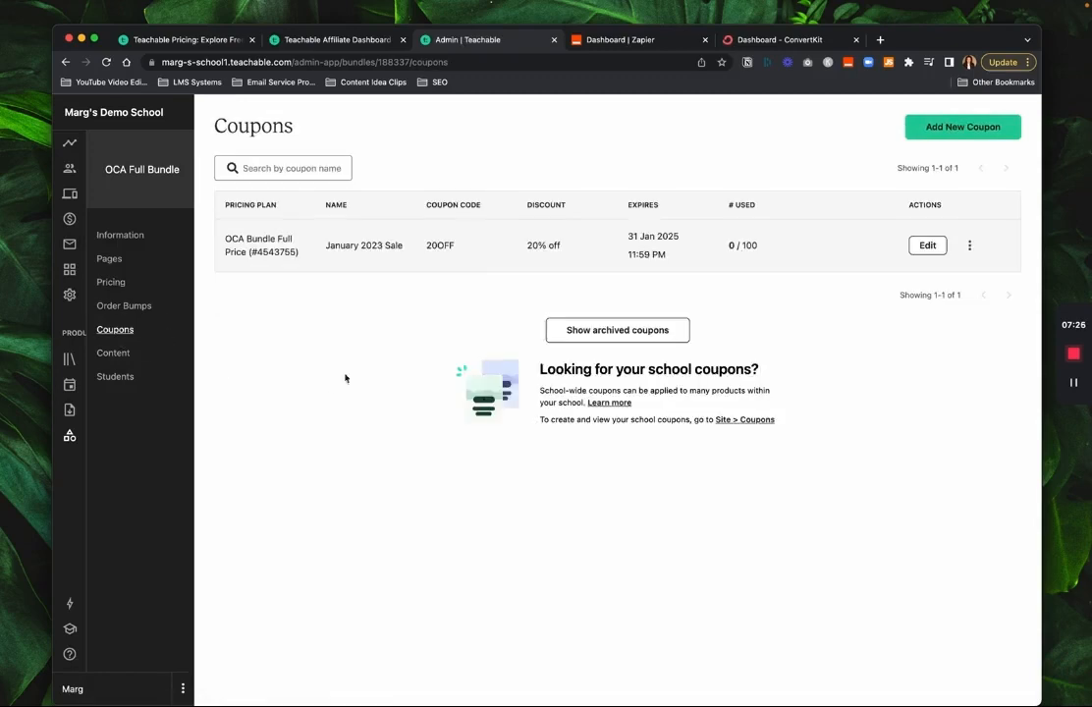
pyautogui.click(962, 129)
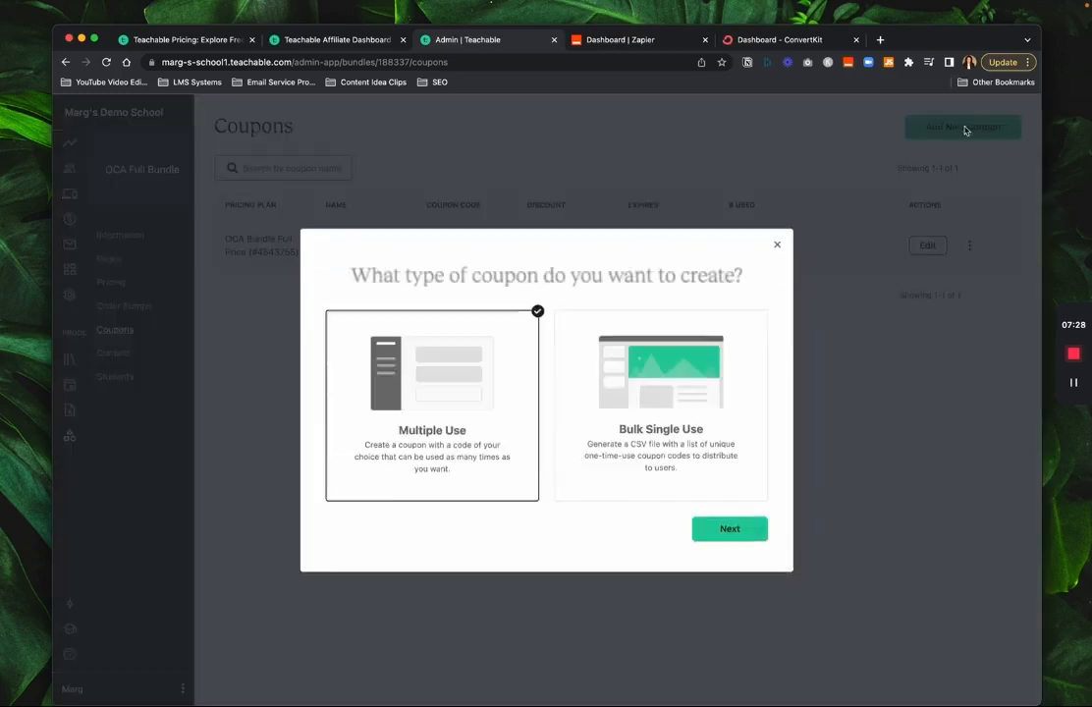
# Give the new coupon a 98% discount and the code TESTING98
pyautogui.click(735, 529)
pyautogui.click(408, 296)
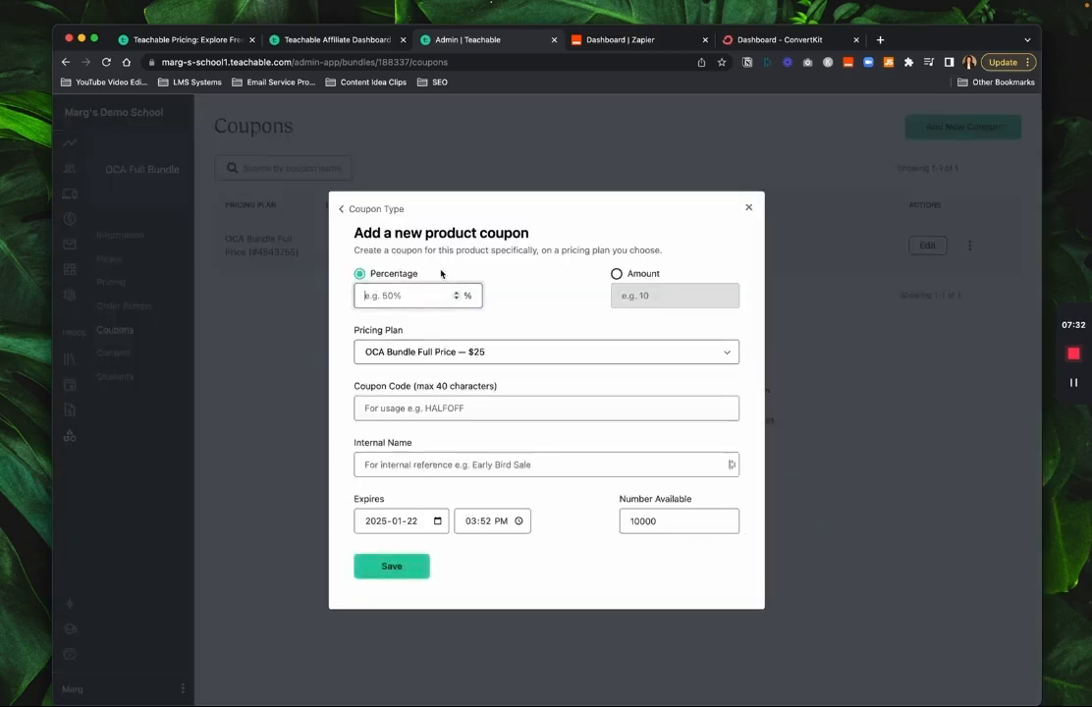
pyautogui.write('98')
pyautogui.click(539, 287)
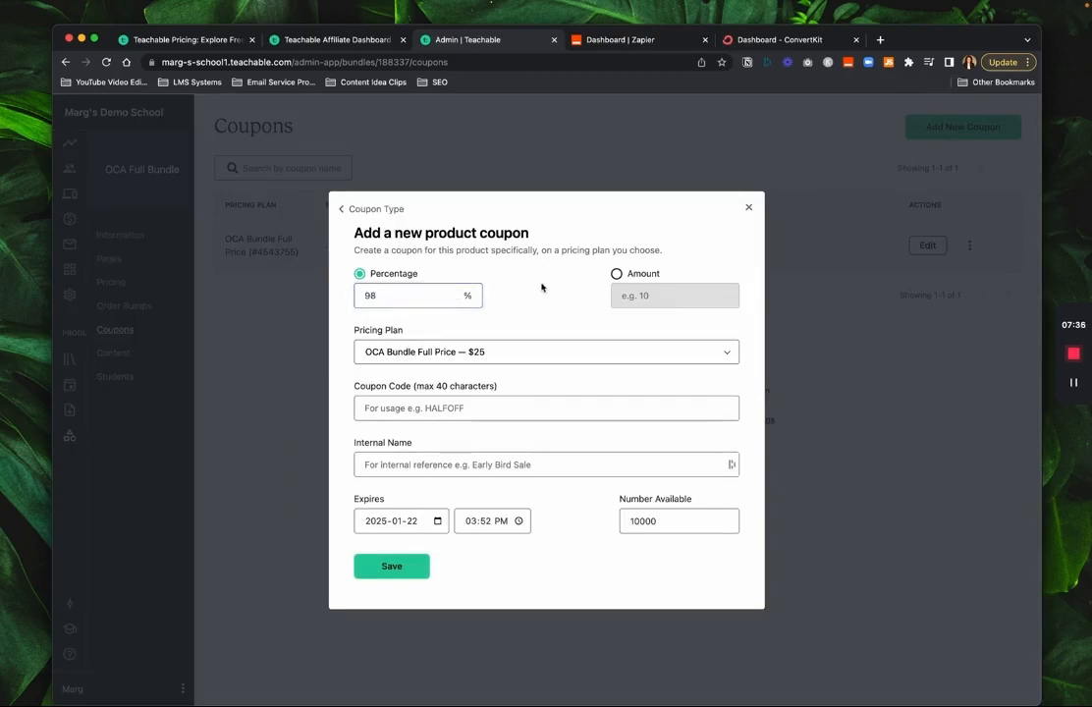
pyautogui.click(457, 408)
pyautogui.write('TESTING98')
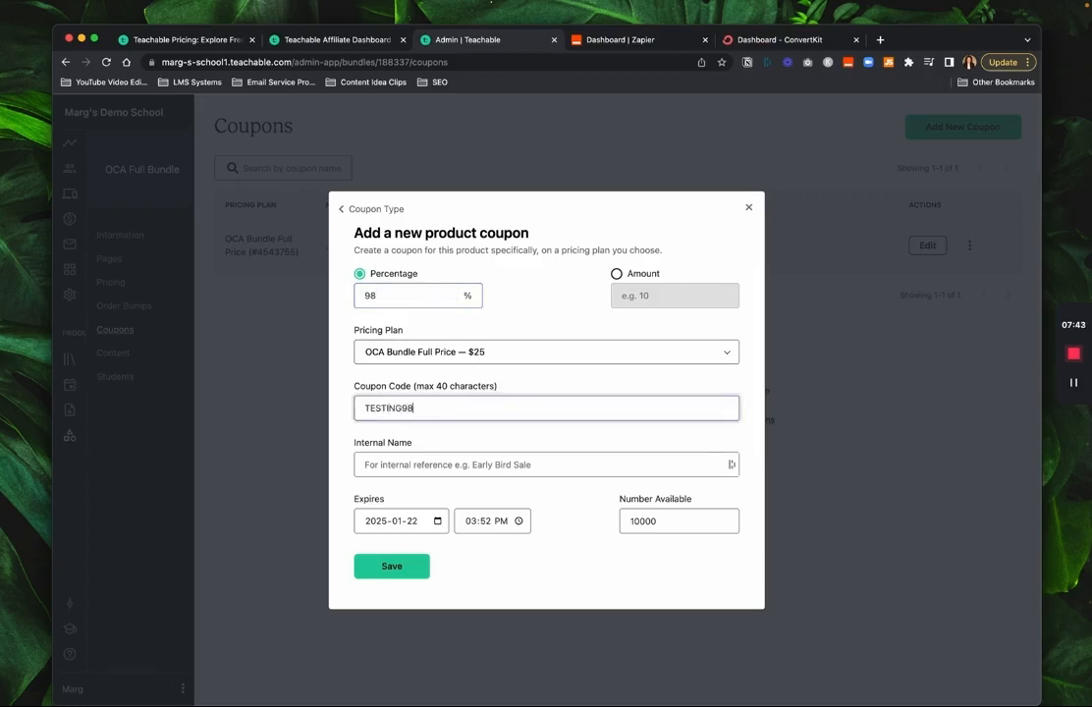
pyautogui.press('super+a')
pyautogui.click(451, 467)
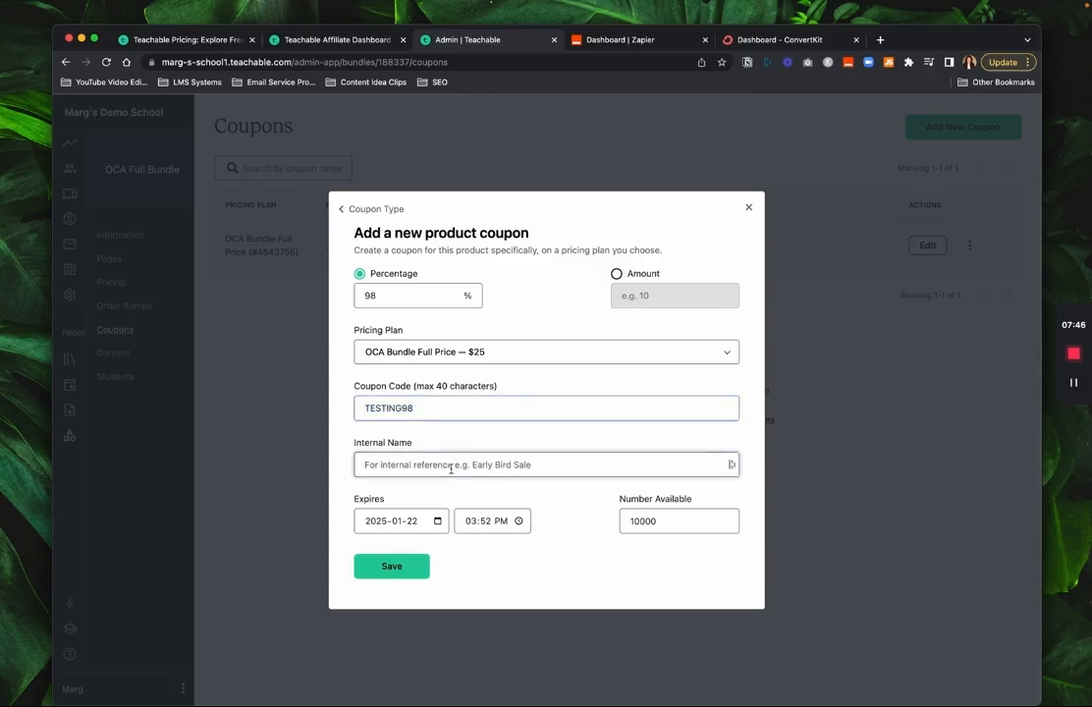
# Name it 'Testing Coupon (Admin Use Only)', expiring 31 Jan 2025 with 5 uses, and save
pyautogui.write('Testing Cou')
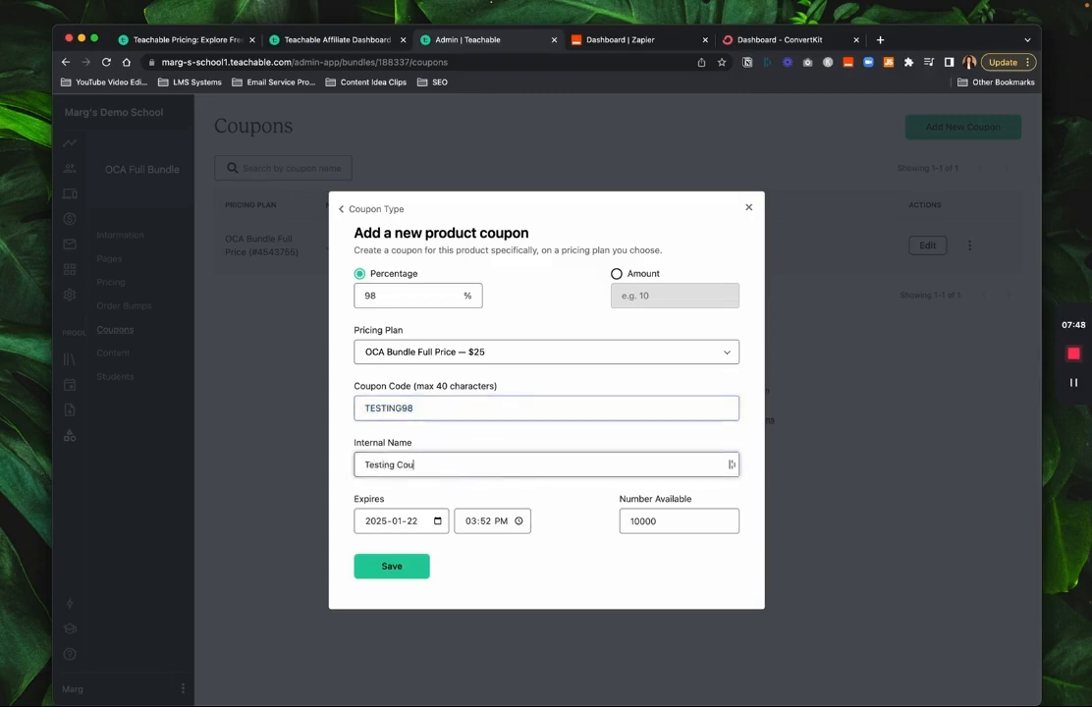
pyautogui.write('pon (Admin Use Only)')
pyautogui.click(437, 521)
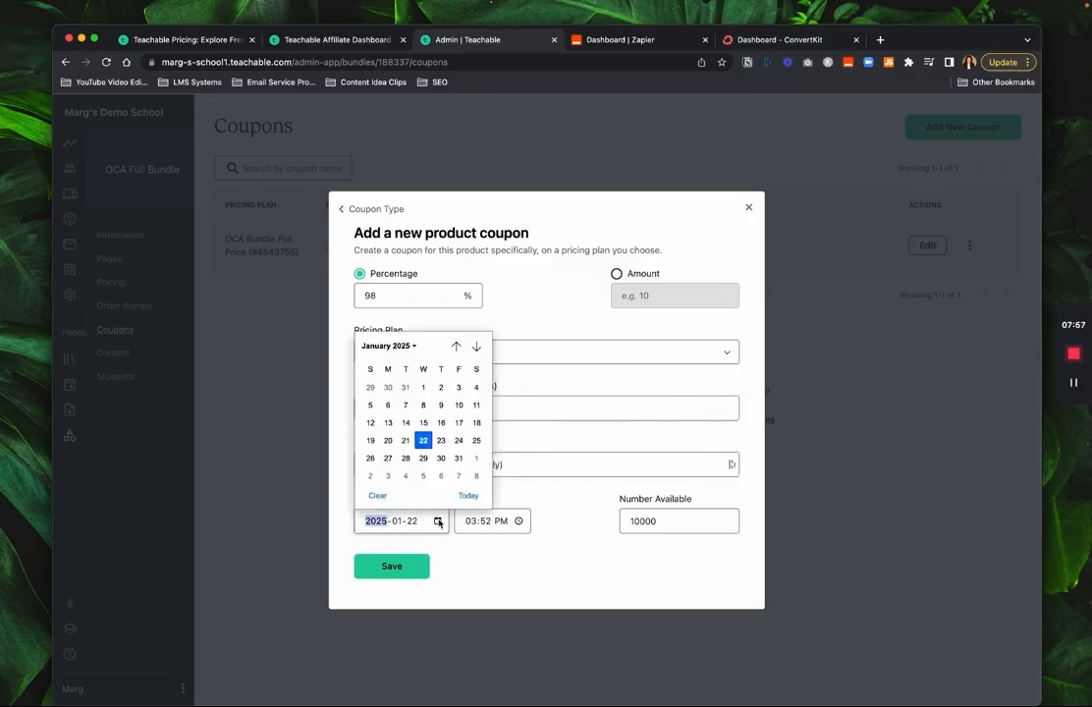
pyautogui.click(458, 459)
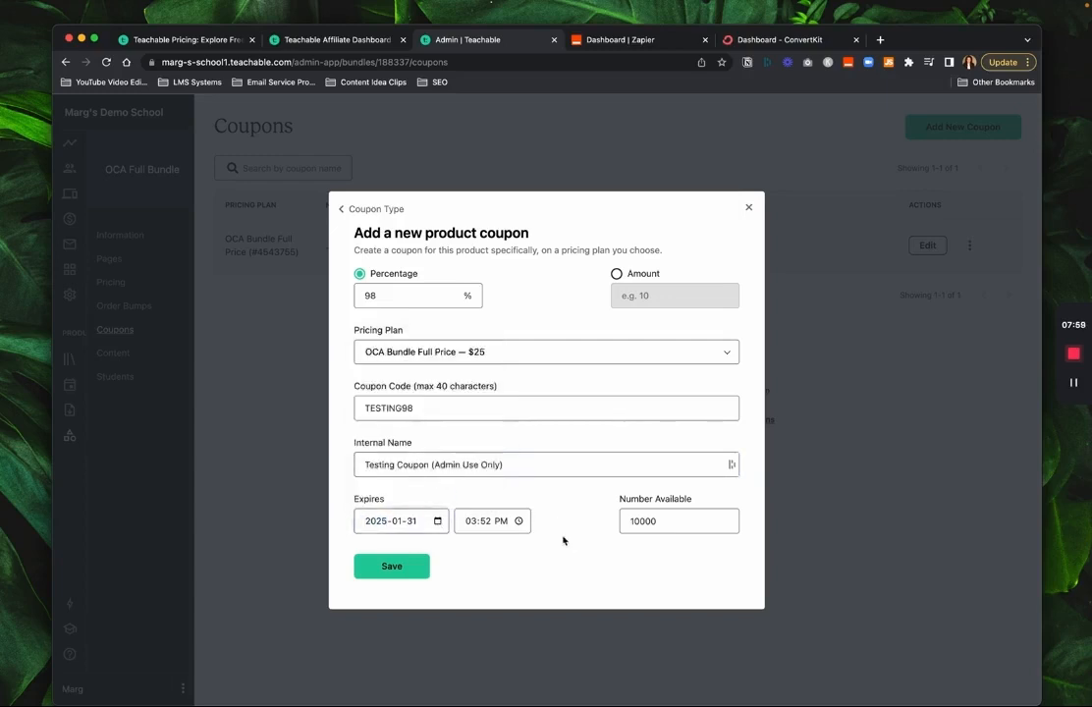
pyautogui.doubleClick(663, 521)
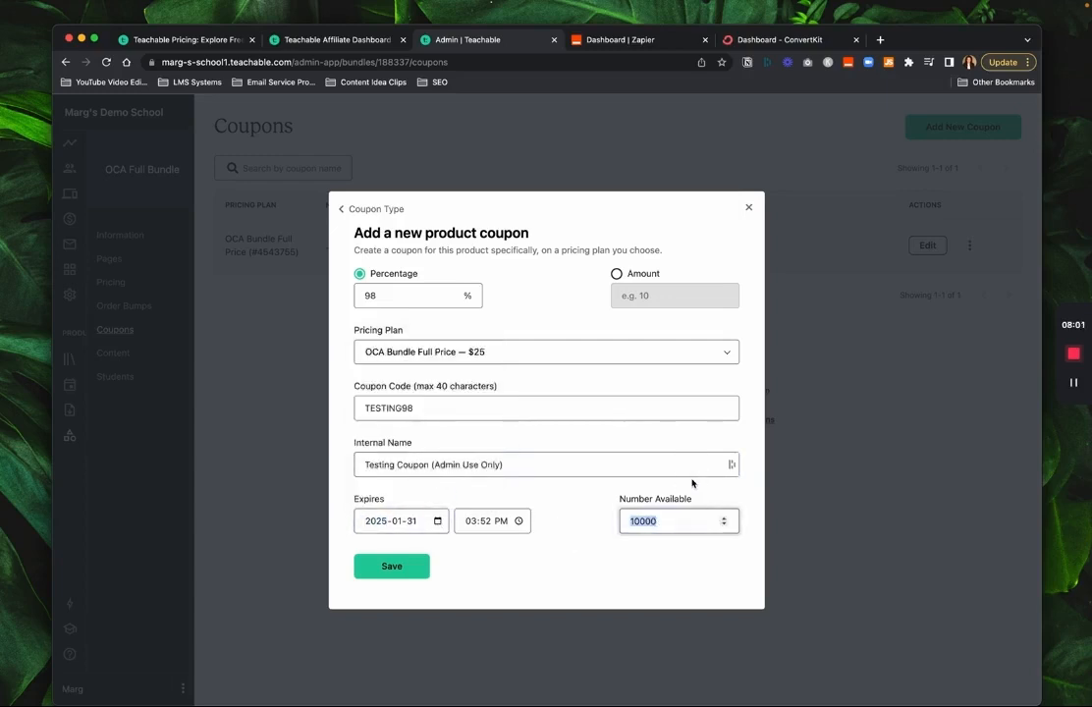
pyautogui.write('5')
pyautogui.click(594, 535)
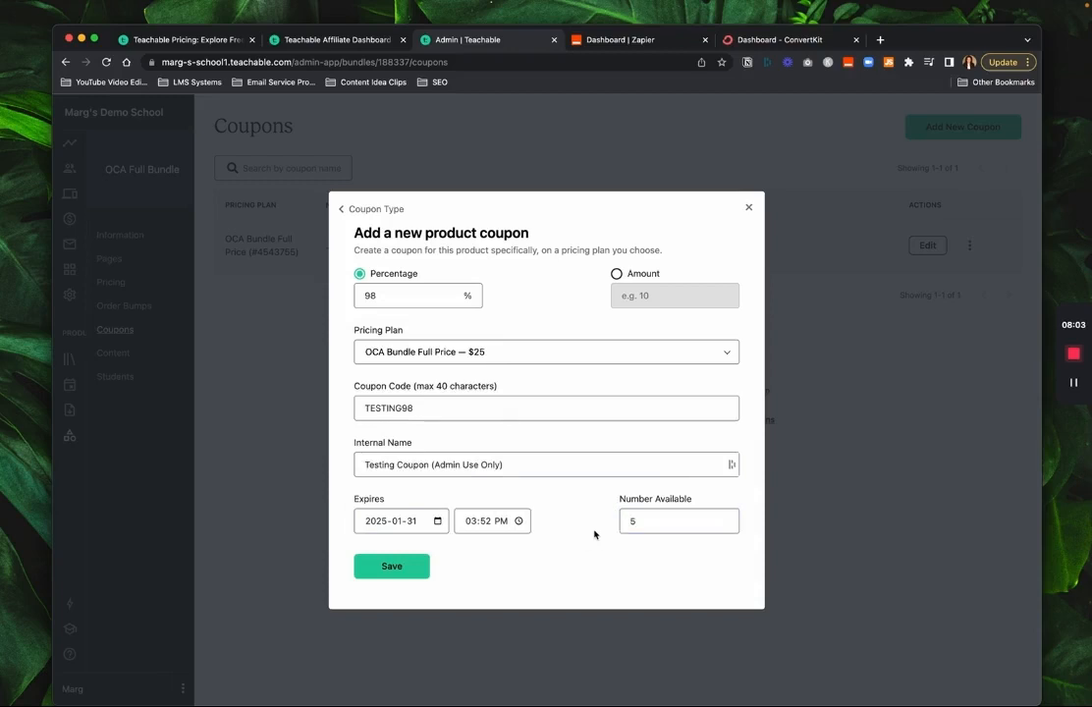
pyautogui.click(392, 565)
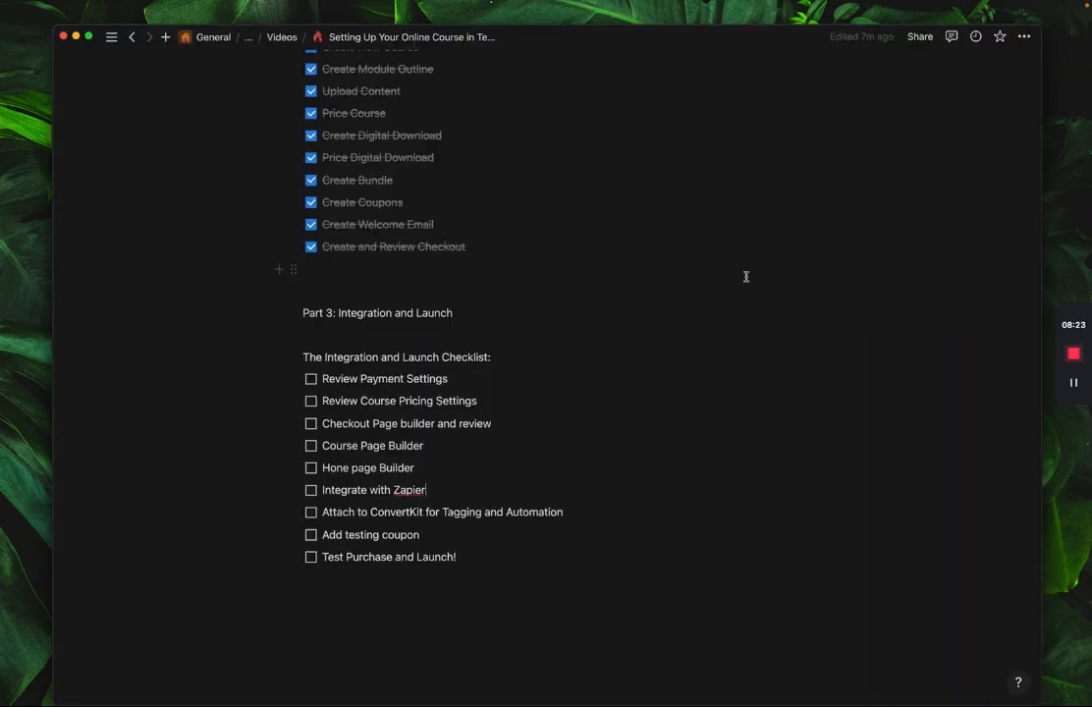
# Tick Review Payment Settings and Review Course Pricing Settings, and correct 'Hone' to 'Home page Builder'
pyautogui.click(312, 381)
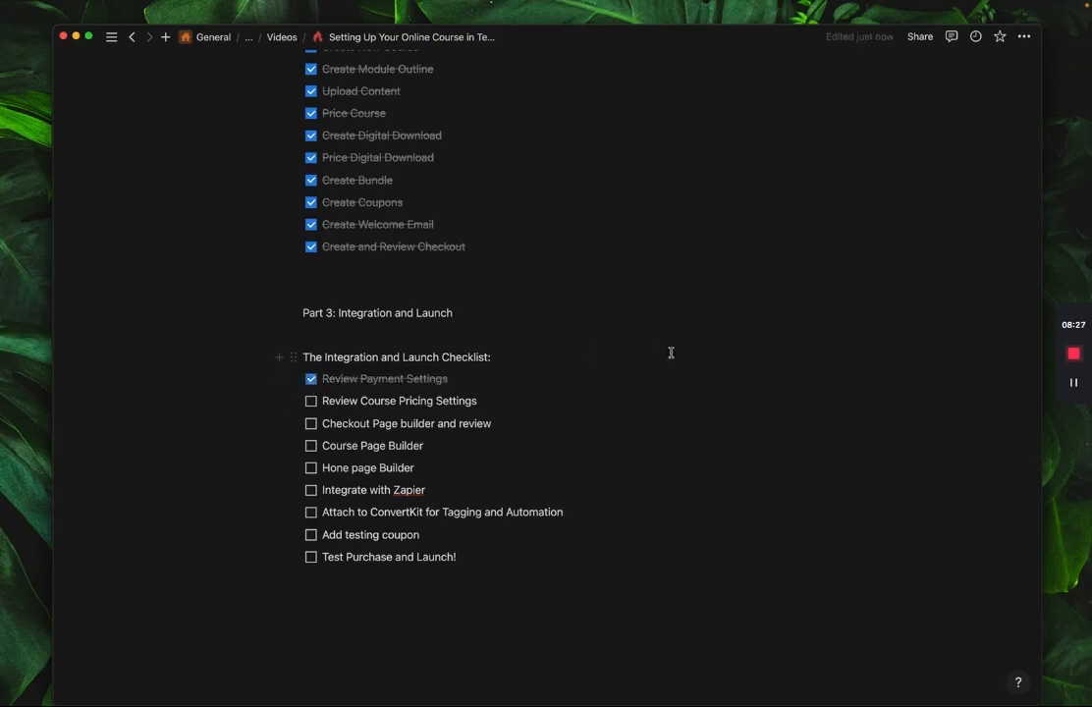
pyautogui.click(312, 401)
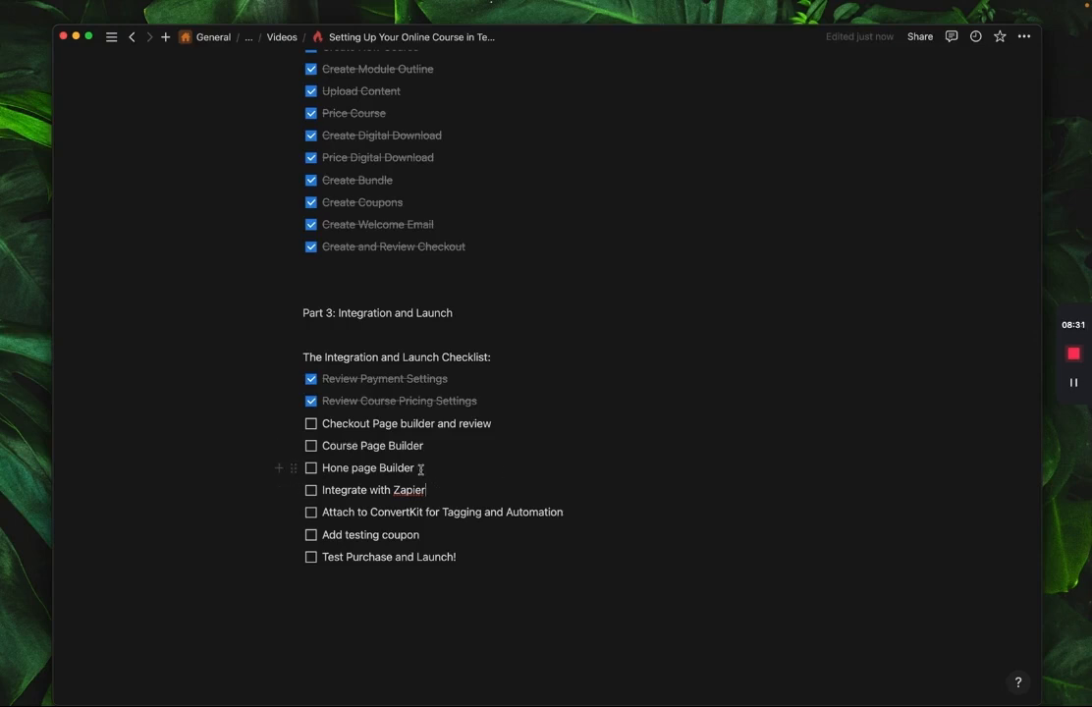
pyautogui.click(342, 470)
pyautogui.press('BackSpace')
pyautogui.write('m')
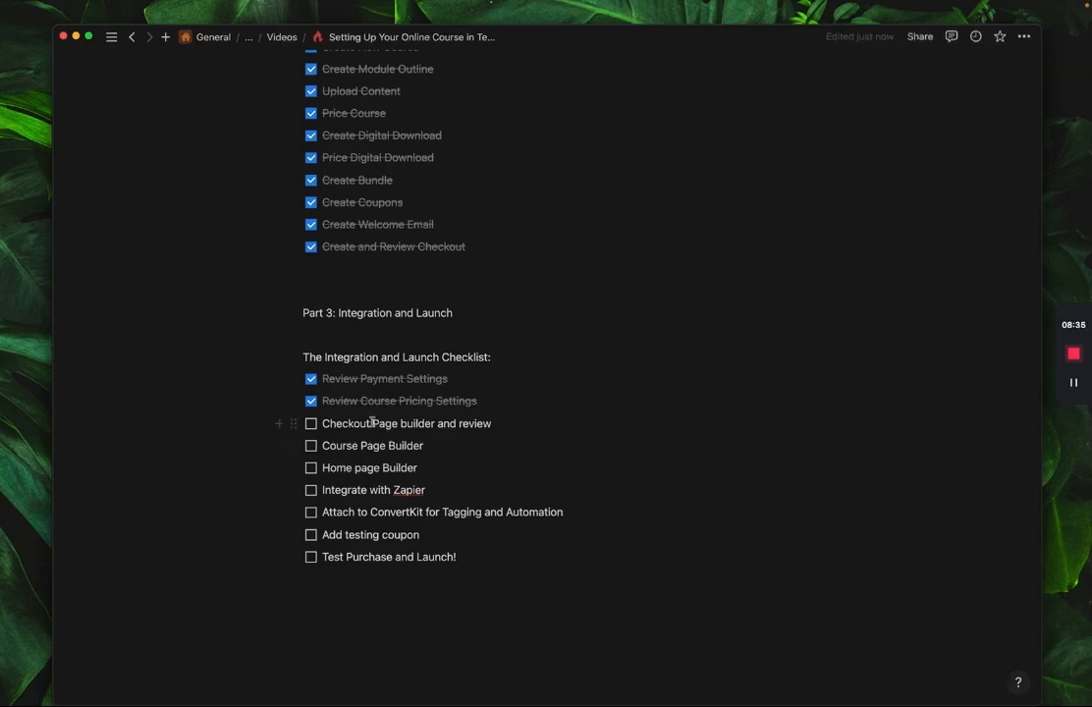
pyautogui.click(454, 467)
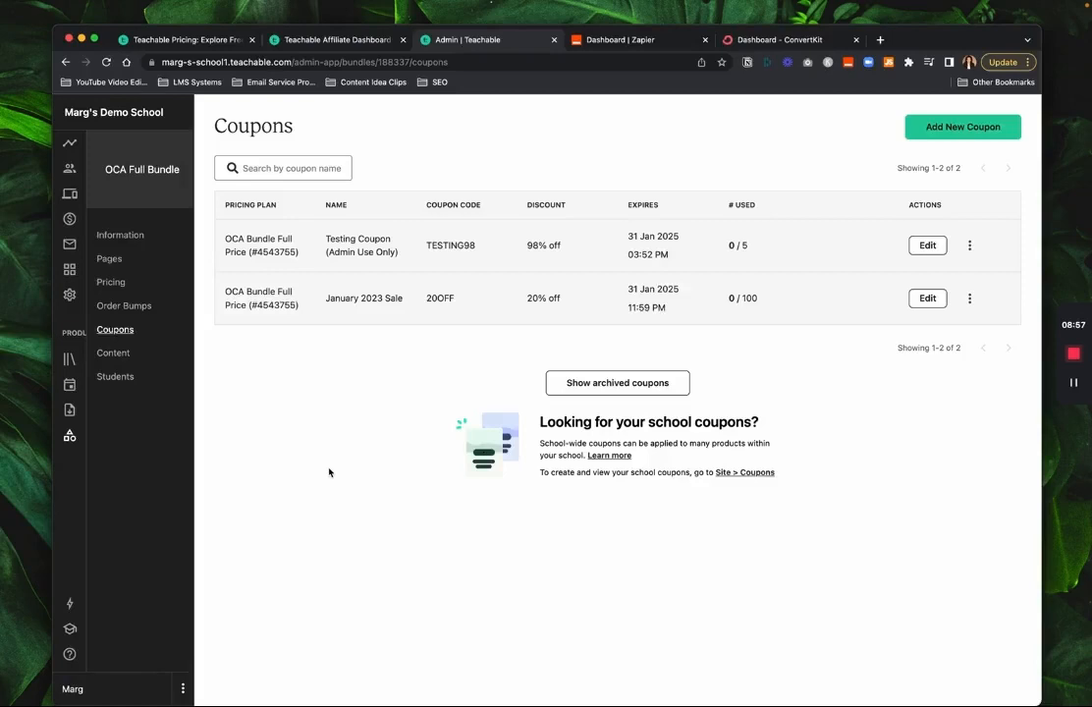
# Review the Online Course Academy course's sales, checkout and thank-you pages
pyautogui.click(68, 365)
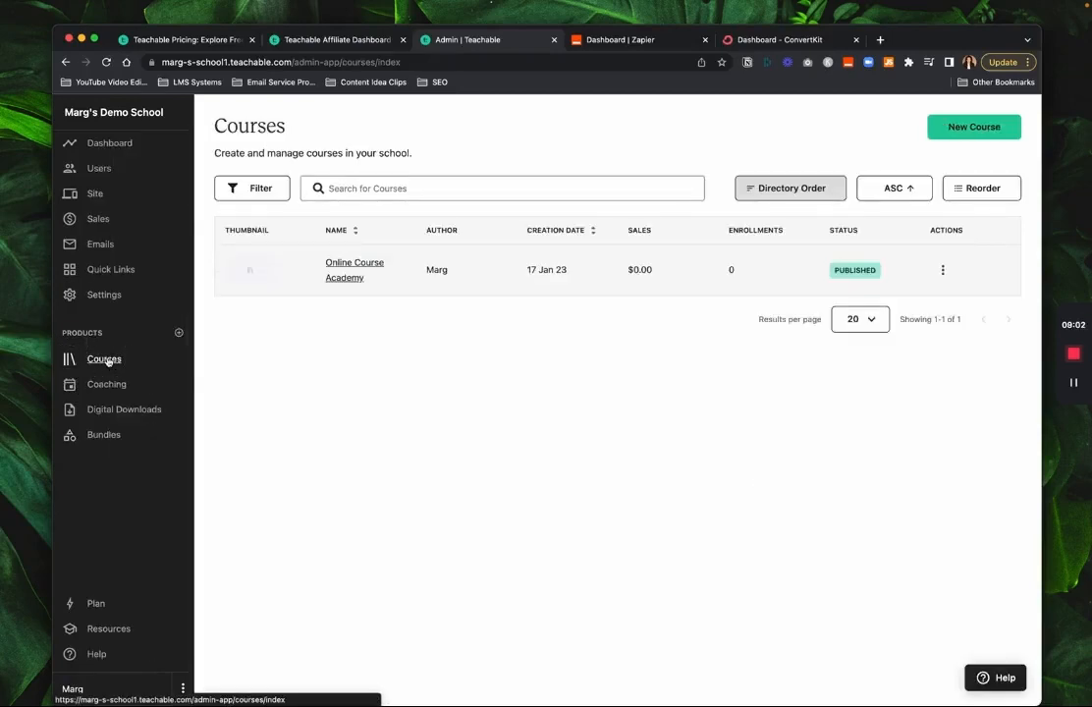
pyautogui.click(346, 268)
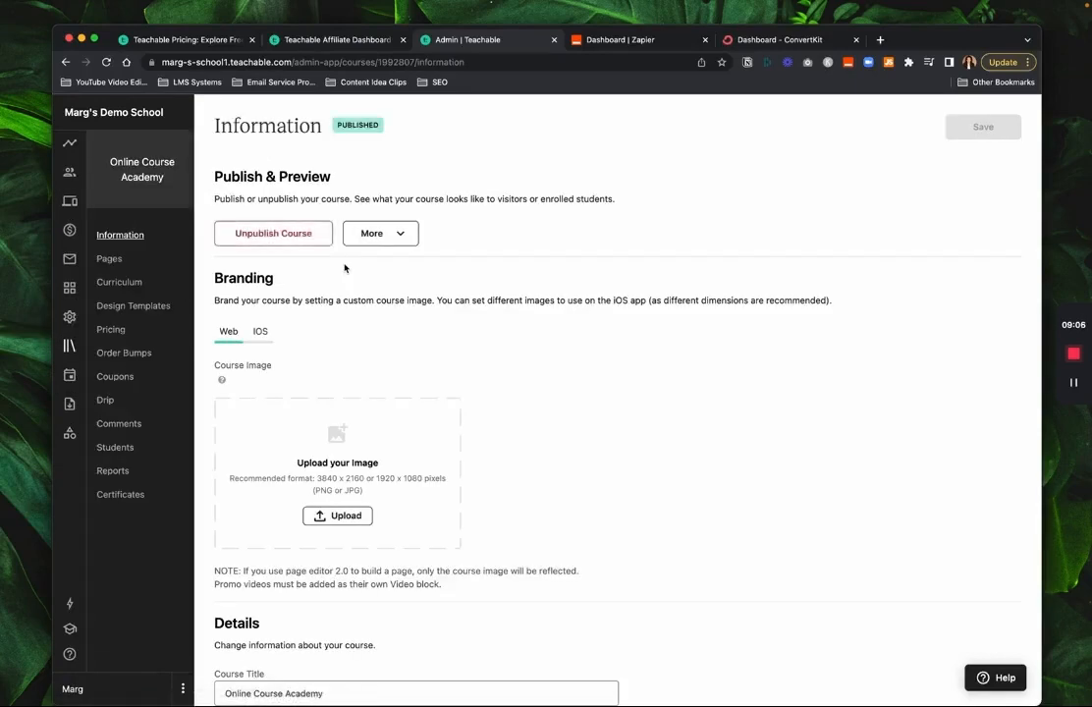
pyautogui.click(110, 262)
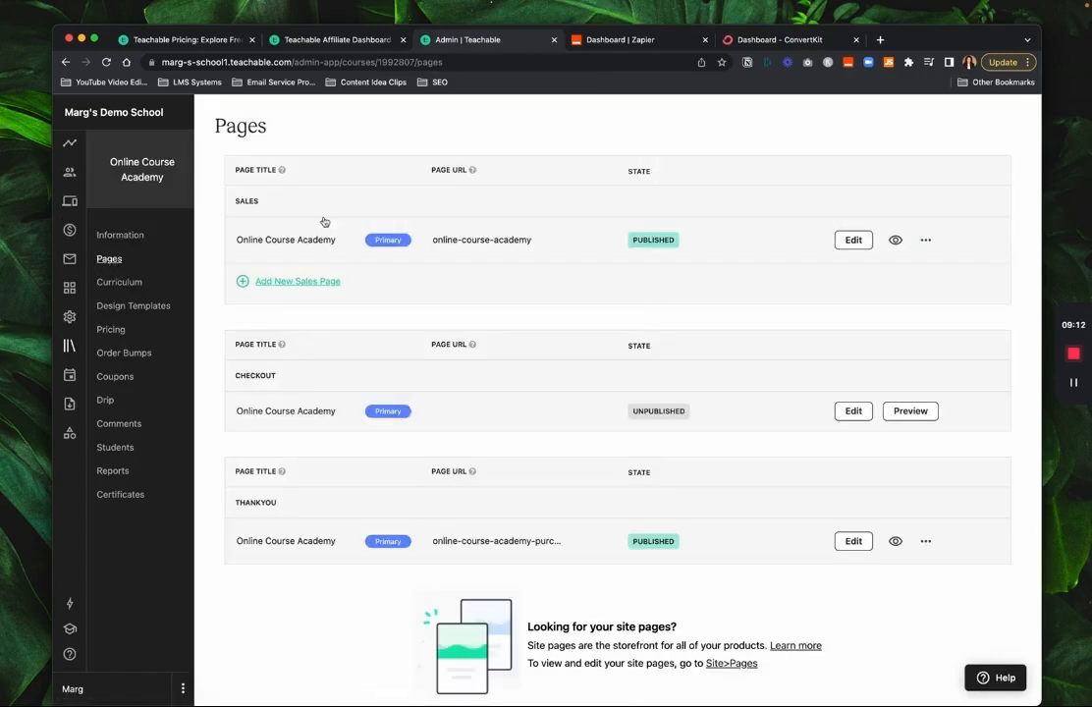
pyautogui.moveTo(237, 202); pyautogui.dragTo(268, 204)
pyautogui.click(235, 376)
pyautogui.moveTo(235, 376); pyautogui.dragTo(278, 383)
pyautogui.moveTo(235, 501); pyautogui.dragTo(283, 505)
pyautogui.click(292, 505)
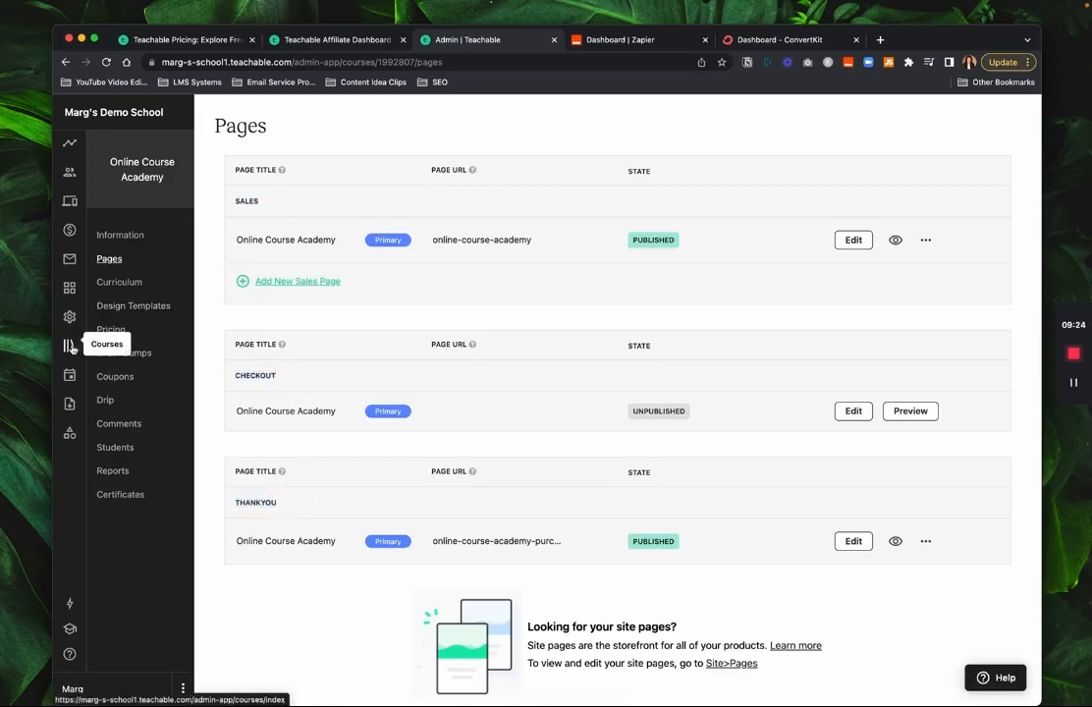
# Review the OCA Module Completion Checklist download's sales and checkout pages
pyautogui.click(70, 404)
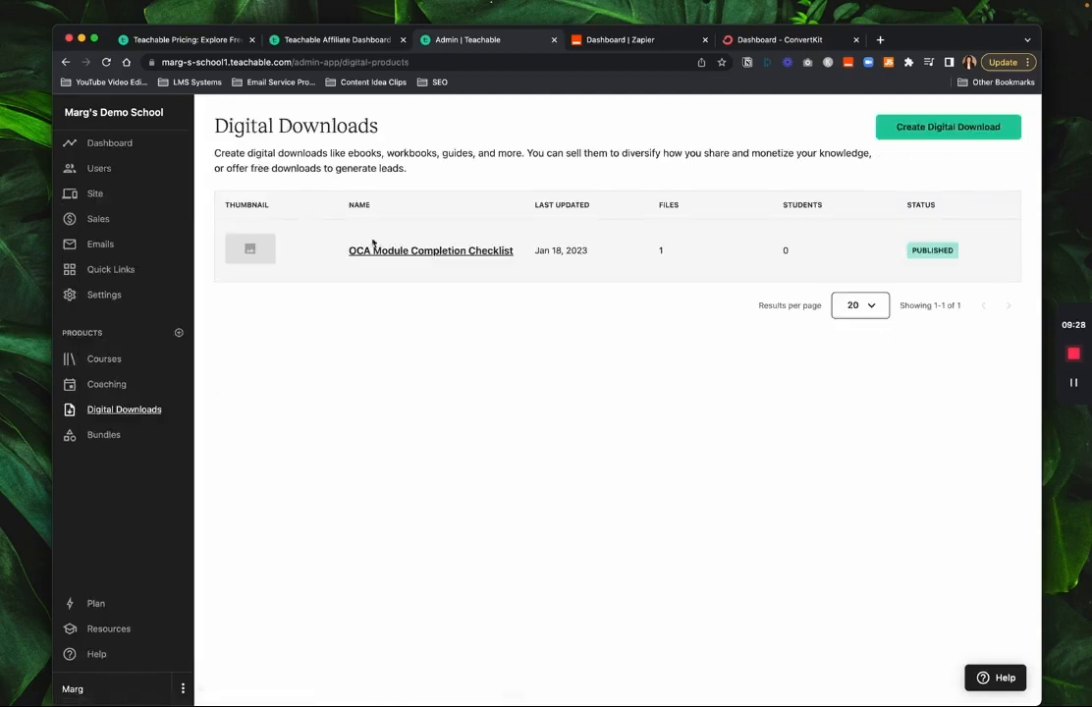
pyautogui.click(389, 251)
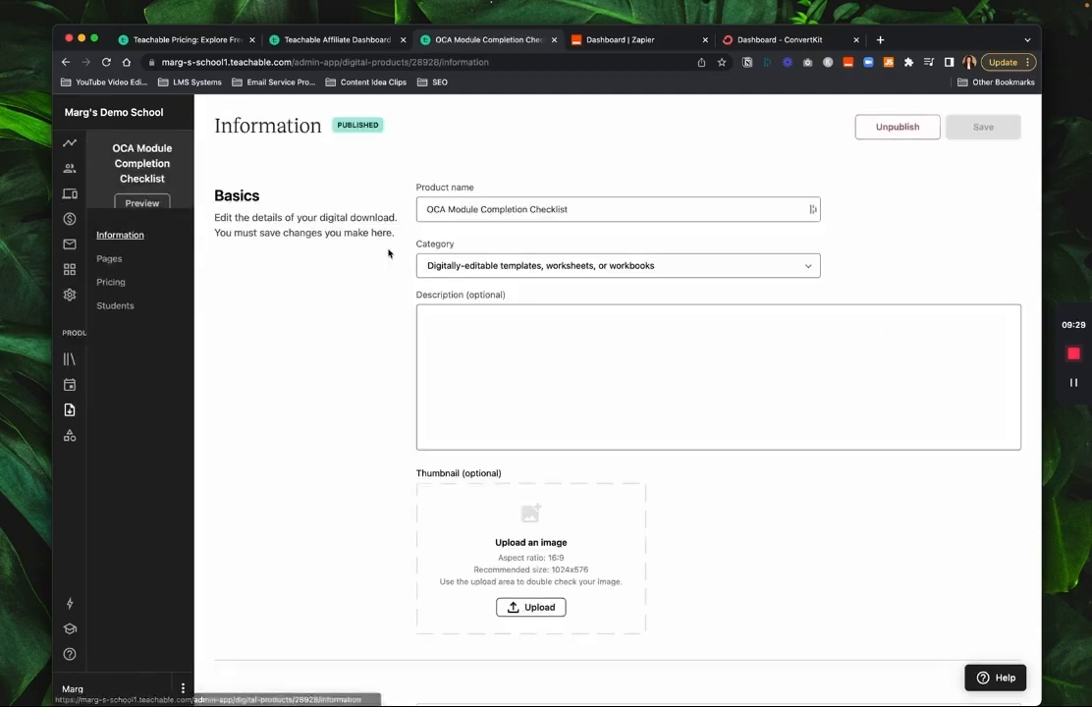
pyautogui.click(108, 258)
pyautogui.moveTo(244, 198); pyautogui.dragTo(277, 214)
pyautogui.click(253, 355)
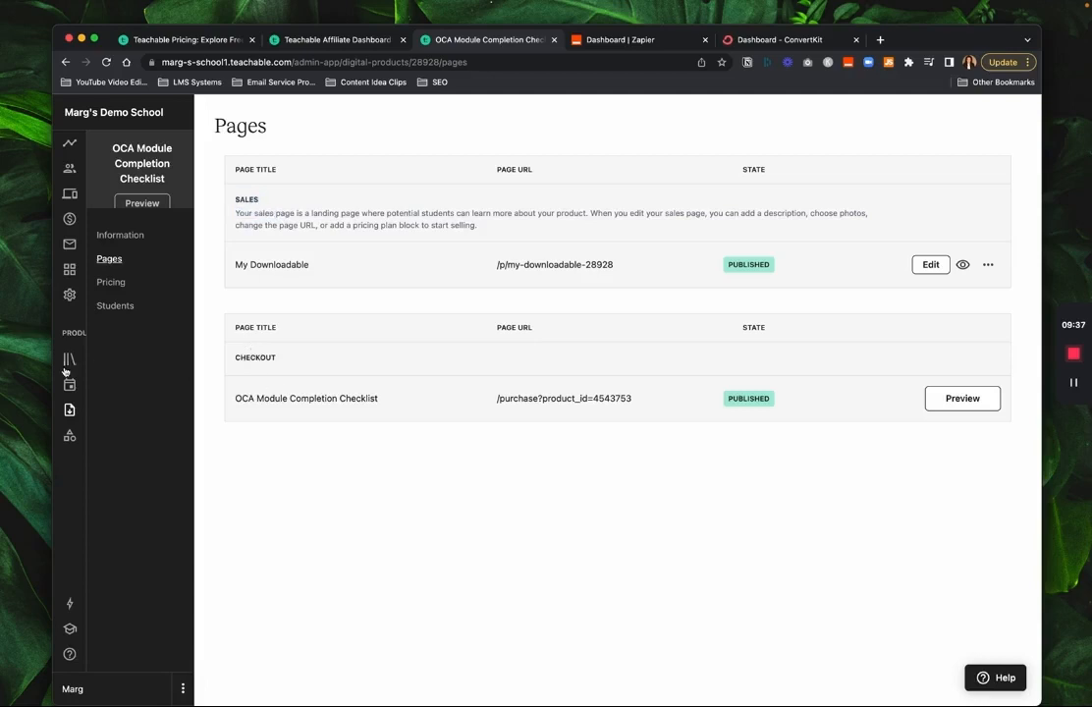
# Bring up the OCA Full Bundle's Pages list
pyautogui.click(70, 436)
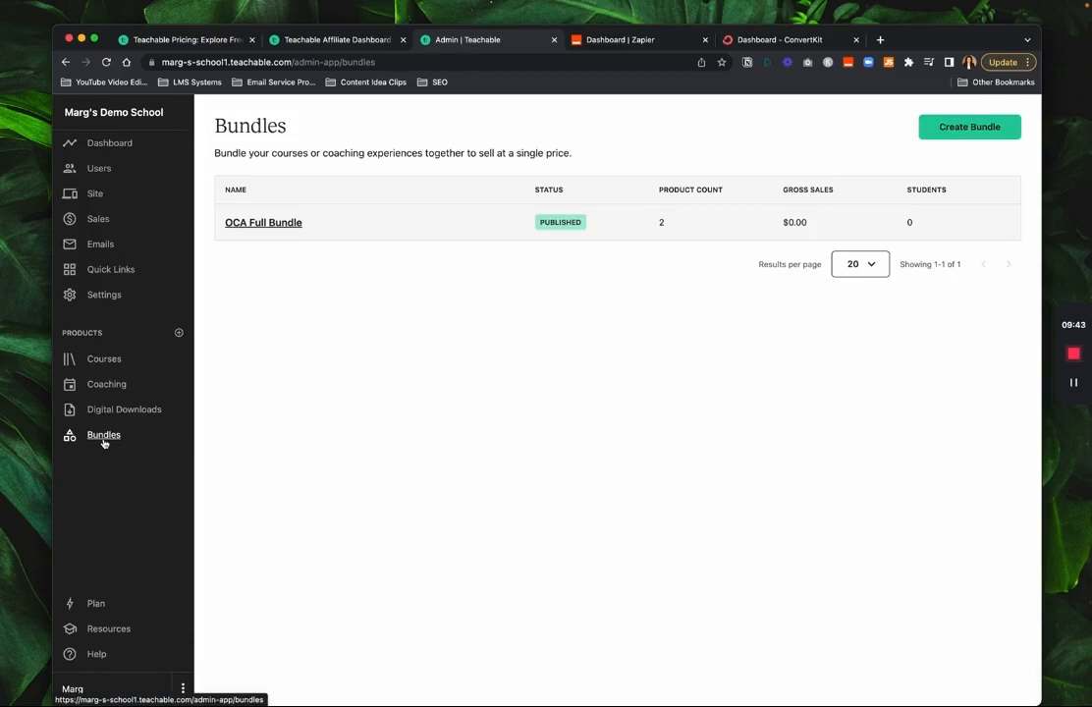
pyautogui.click(271, 223)
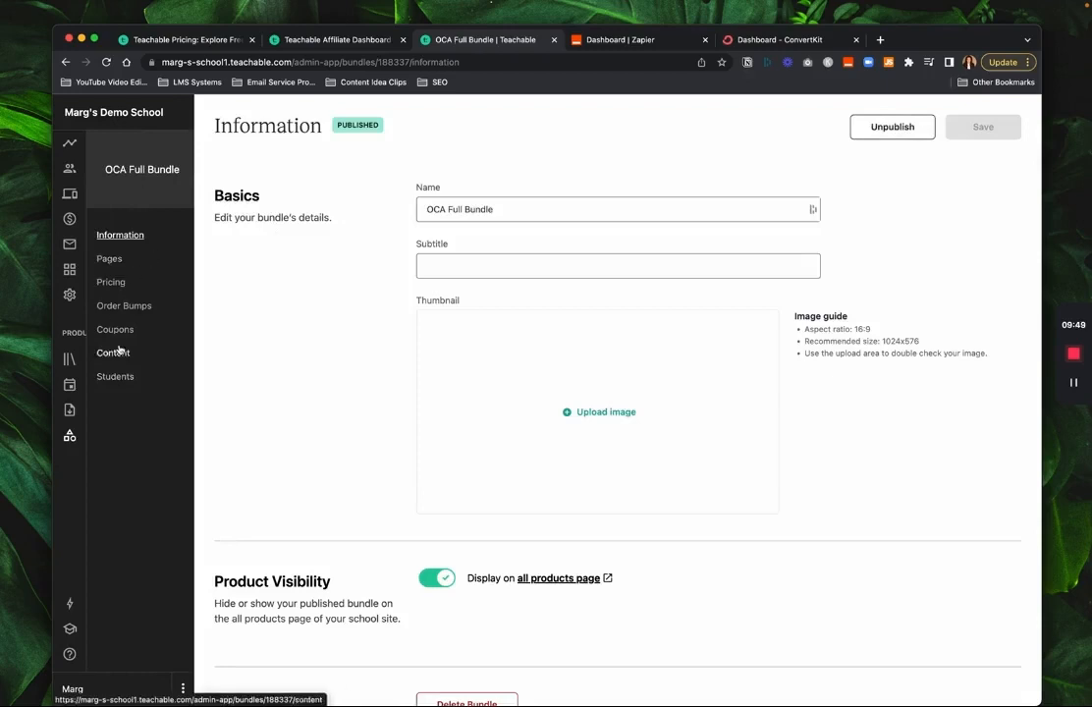
pyautogui.click(113, 260)
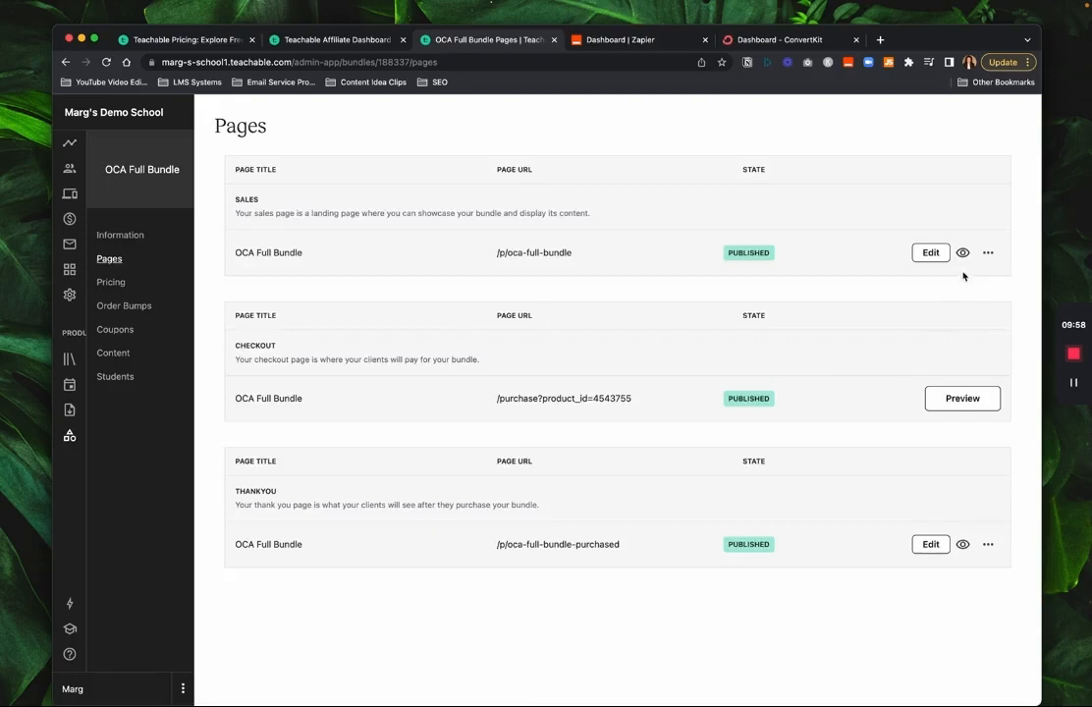
pyautogui.doubleClick(238, 198)
# Preview the bundle's live sales page, then open it in the editor beside its student preview
pyautogui.click(962, 252)
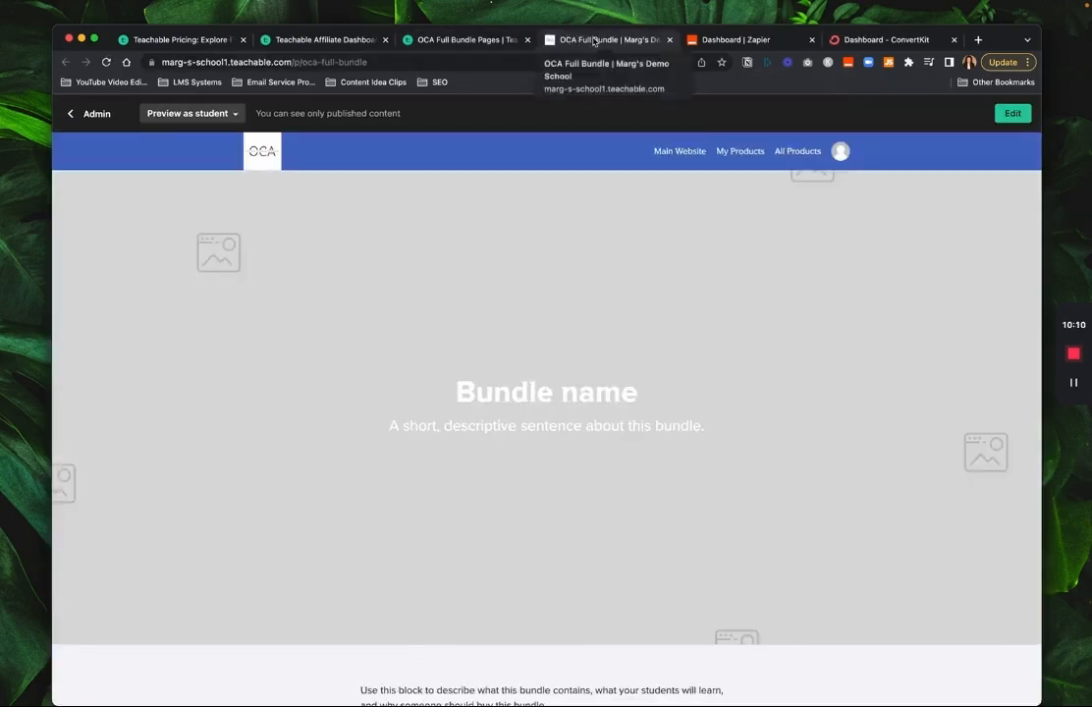
pyautogui.click(452, 38)
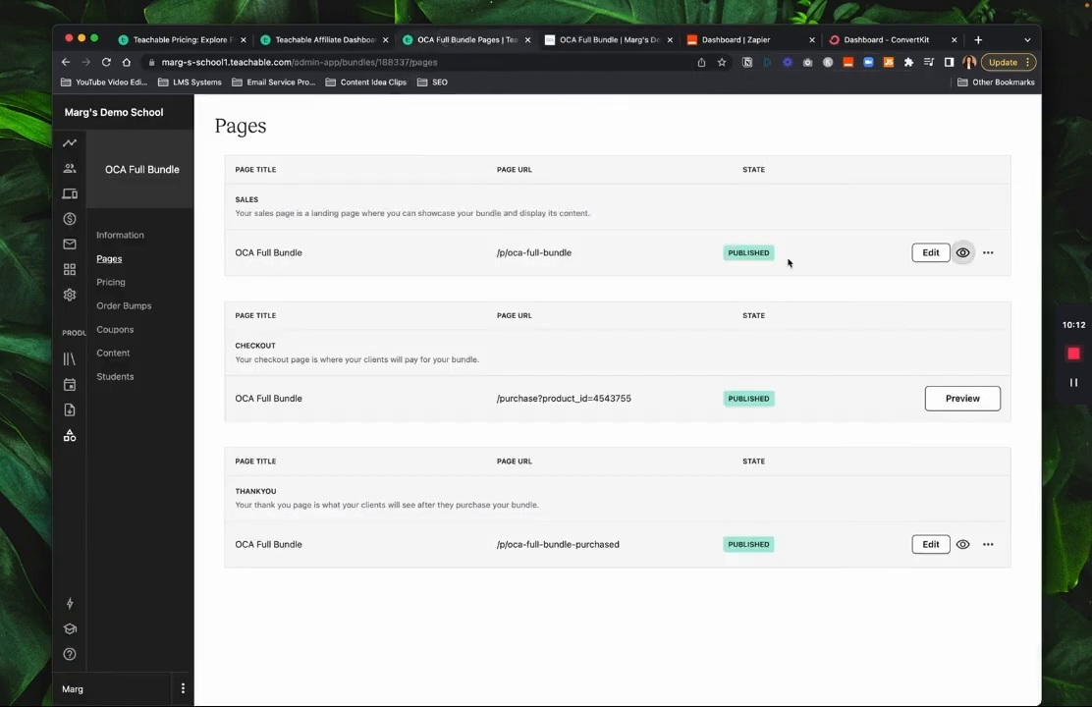
pyautogui.click(936, 254)
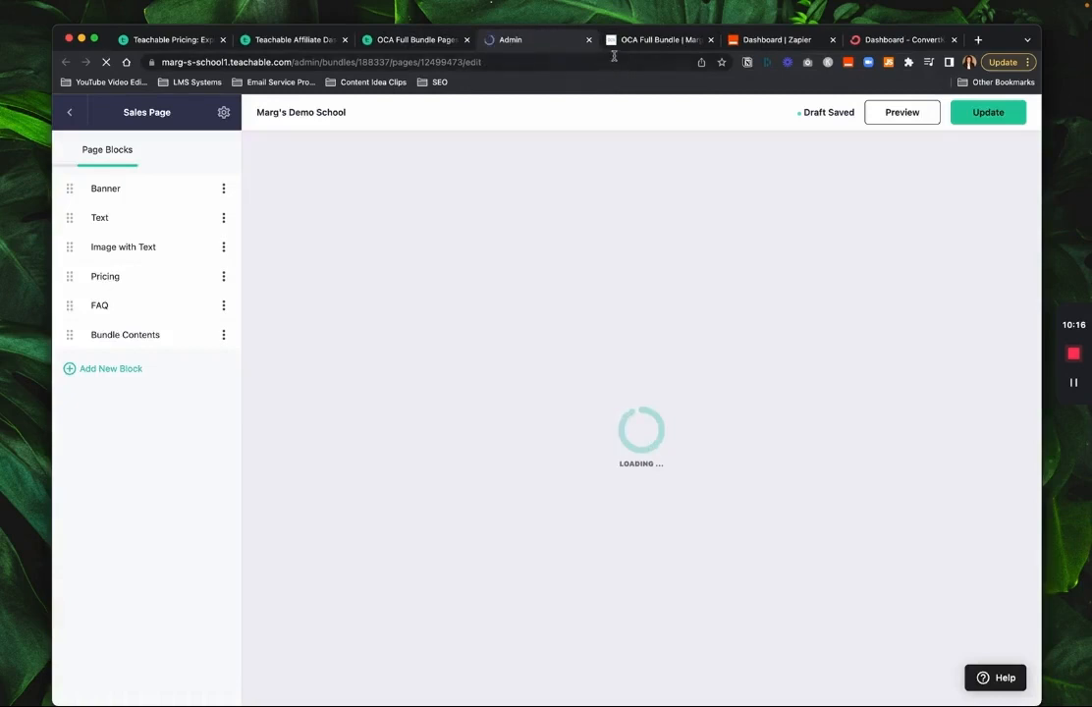
pyautogui.click(655, 41)
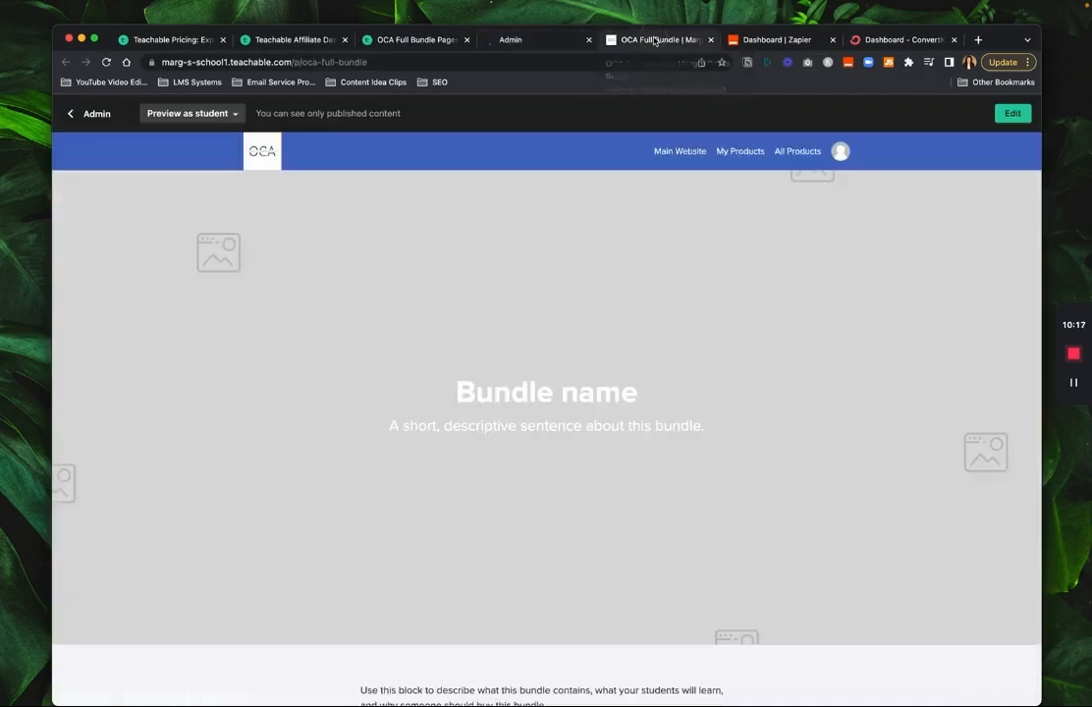
pyautogui.click(518, 40)
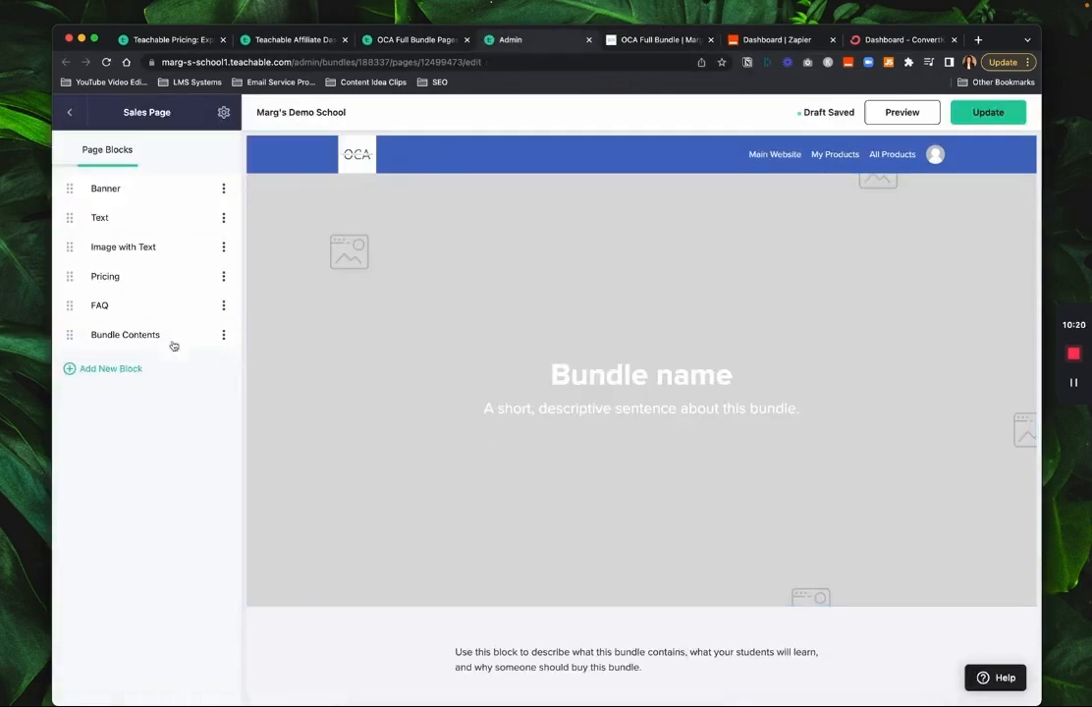
pyautogui.click(658, 41)
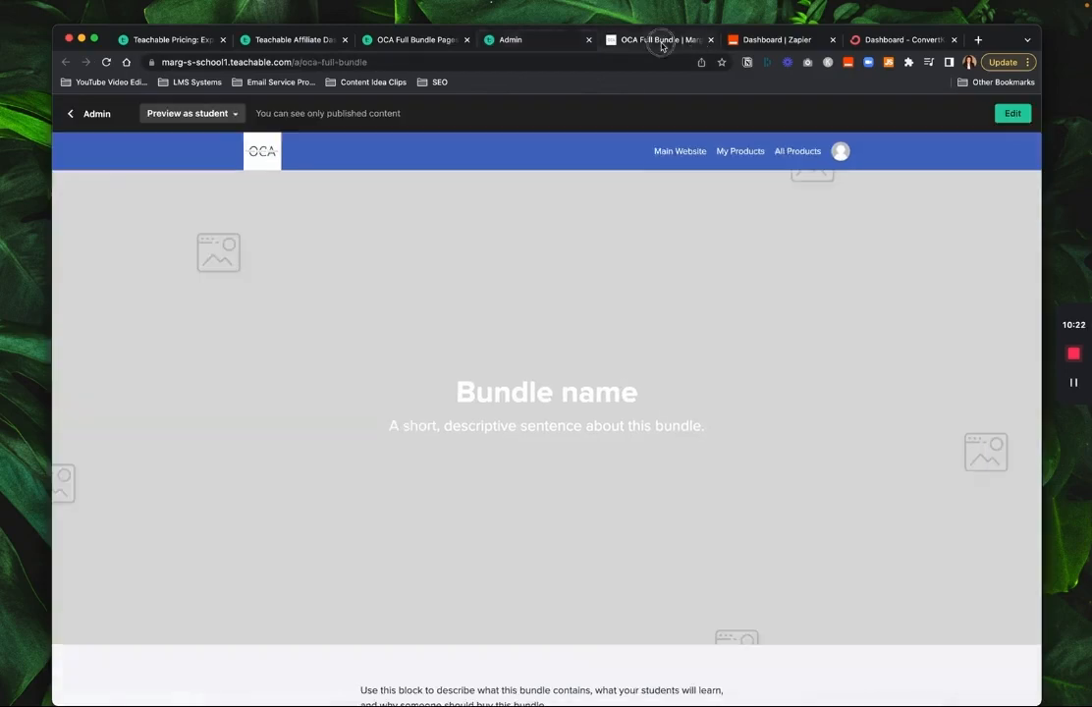
pyautogui.click(518, 40)
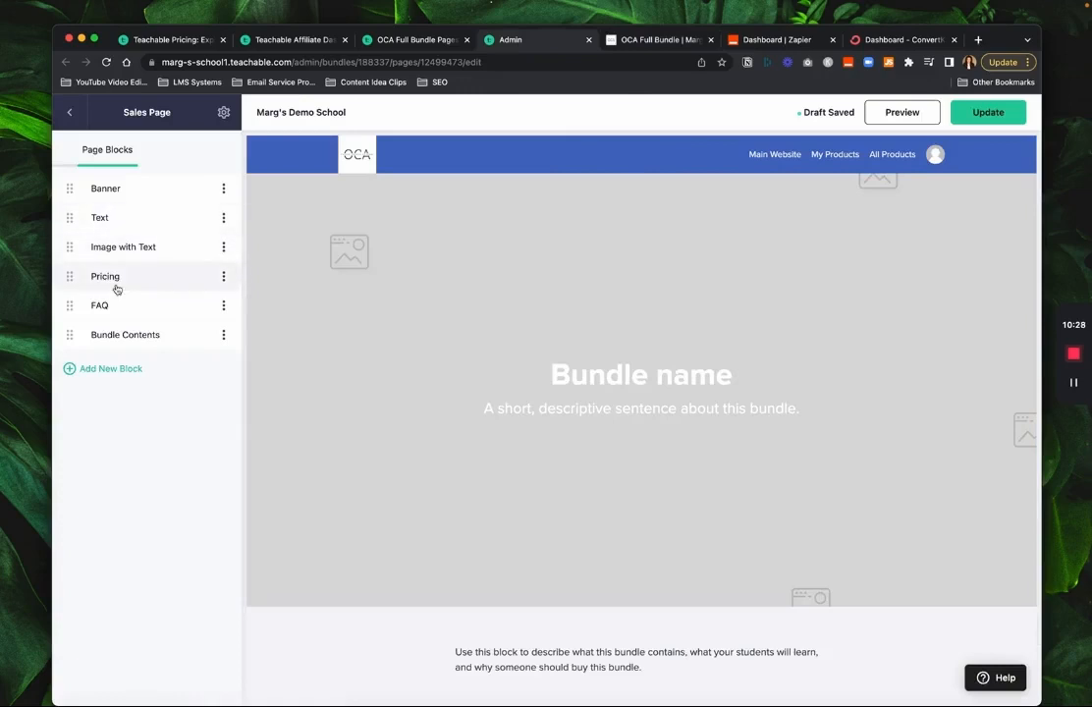
# Change the banner heading to 'OCA Course and Download Bundle'
pyautogui.click(121, 196)
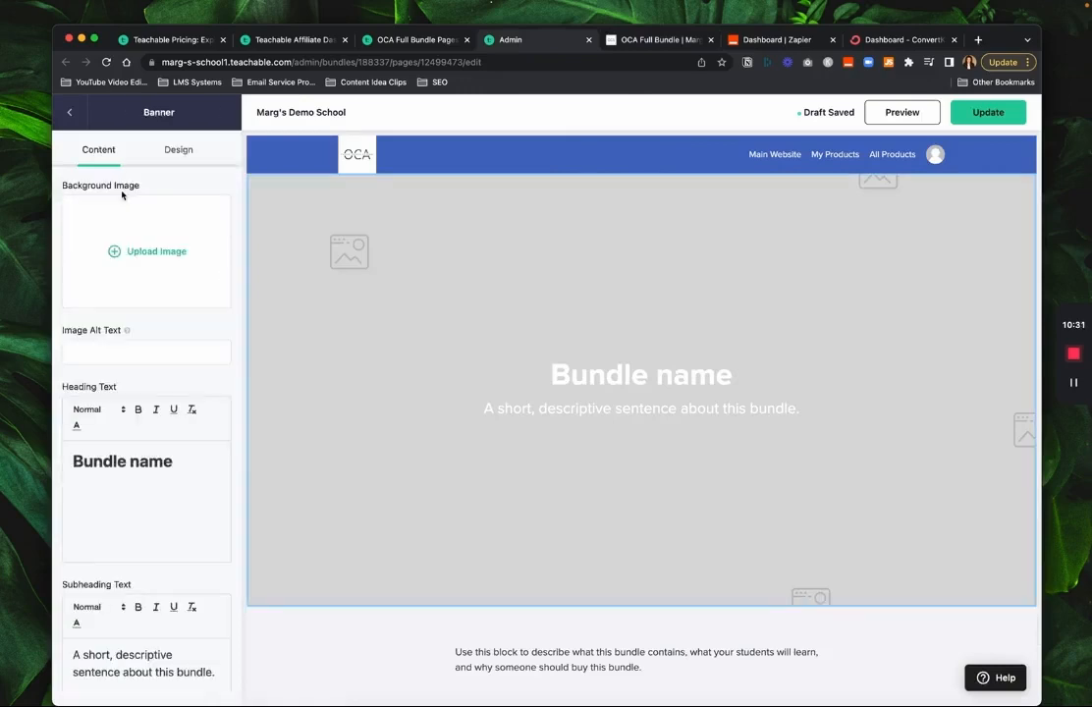
pyautogui.tripleClick(198, 464)
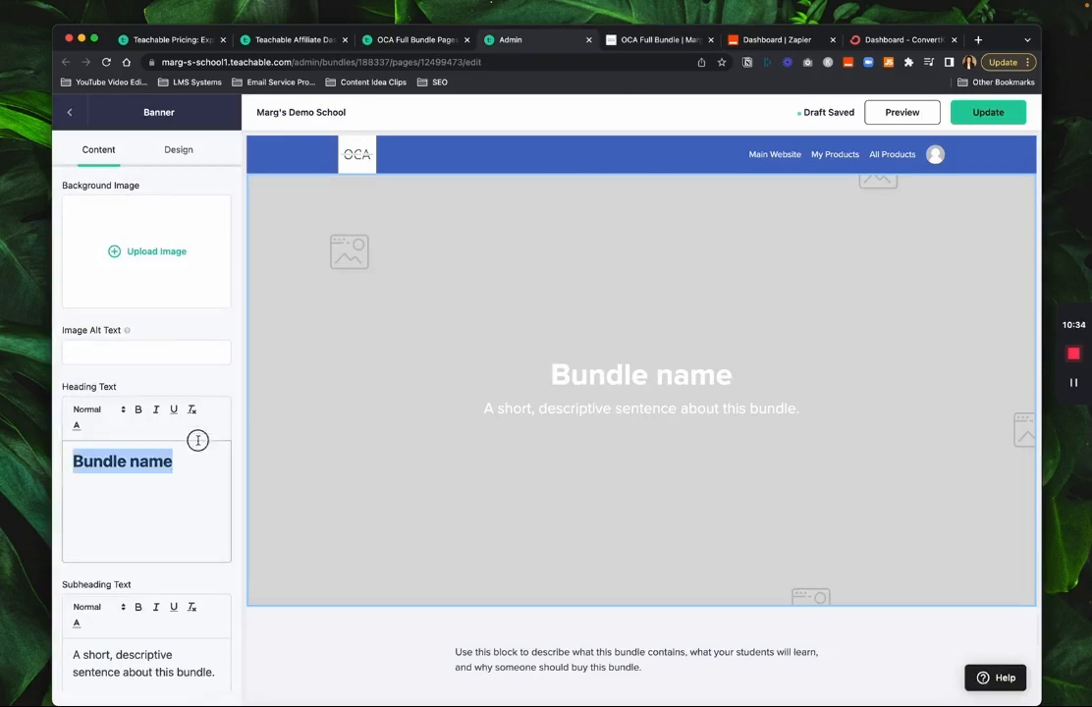
pyautogui.write('OCA Cou')
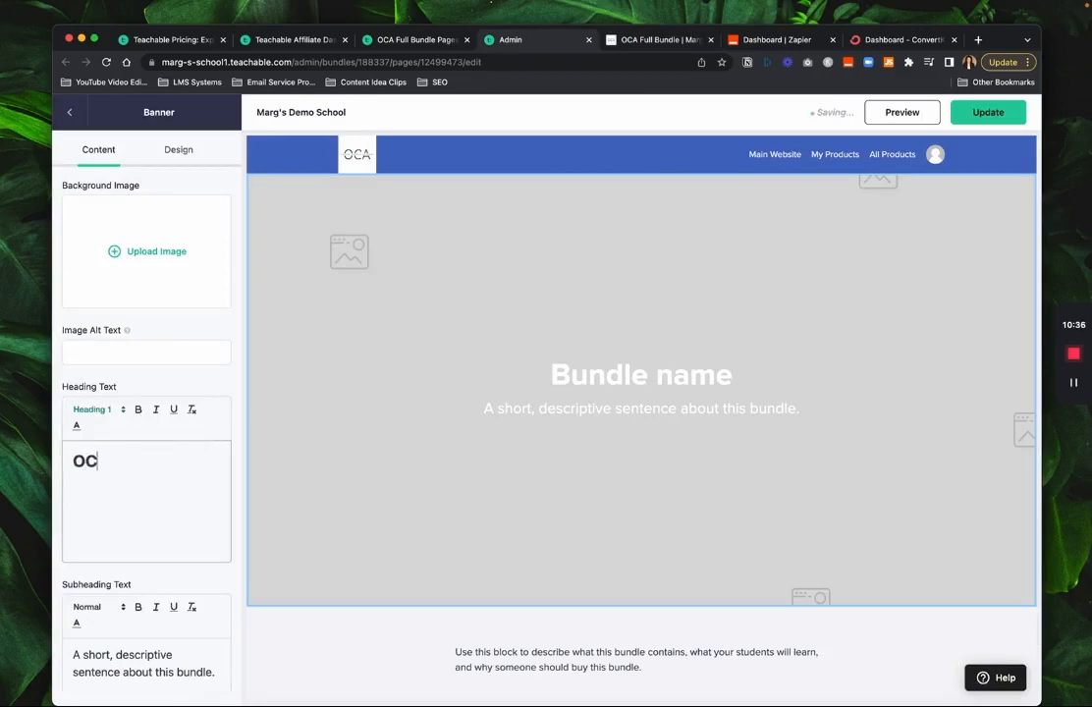
pyautogui.write('rse')
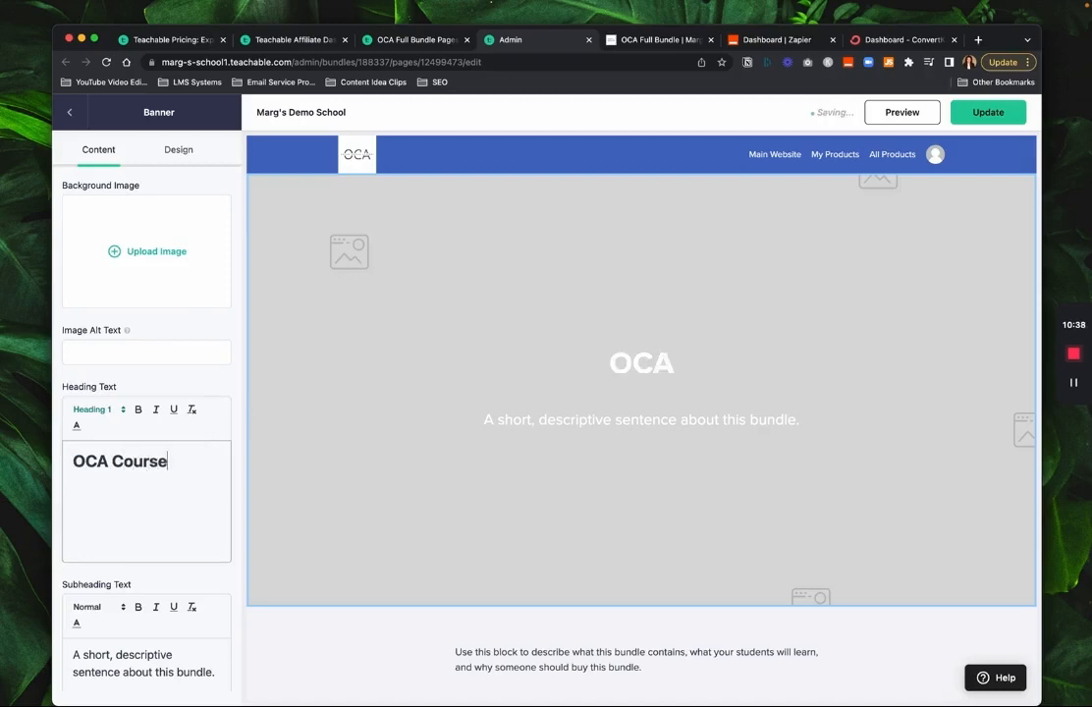
pyautogui.write('and Downlioad')
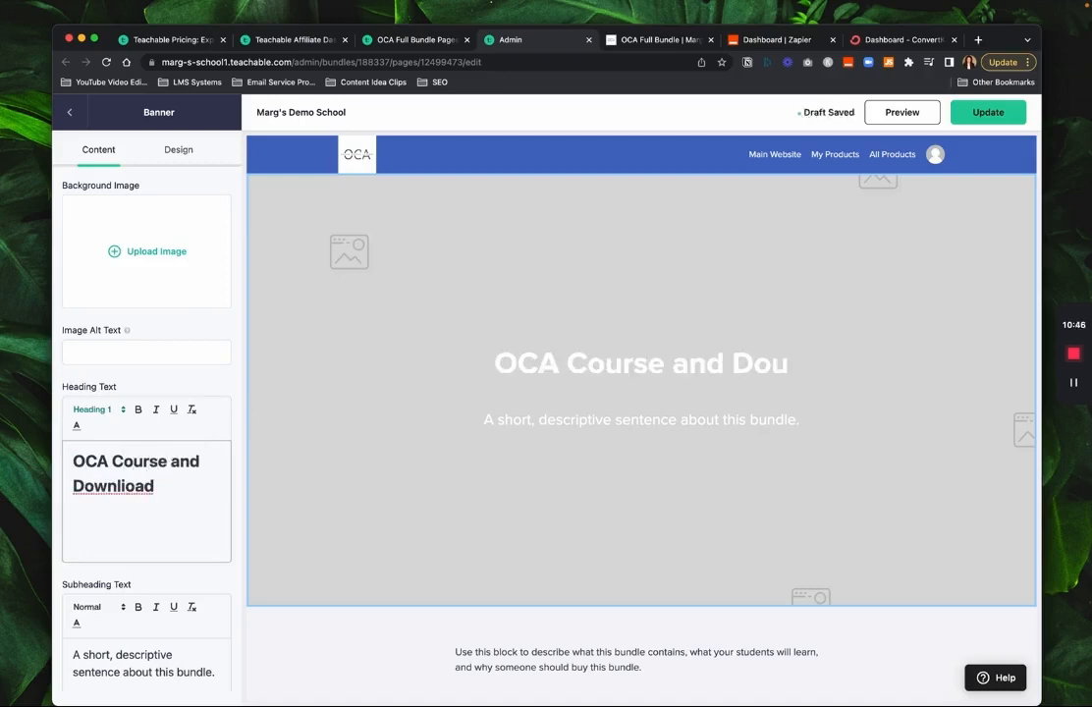
pyautogui.press('BackSpace')
pyautogui.press('BackSpace')
pyautogui.press('BackSpace')
pyautogui.press('BackSpace')
pyautogui.press('BackSpace')
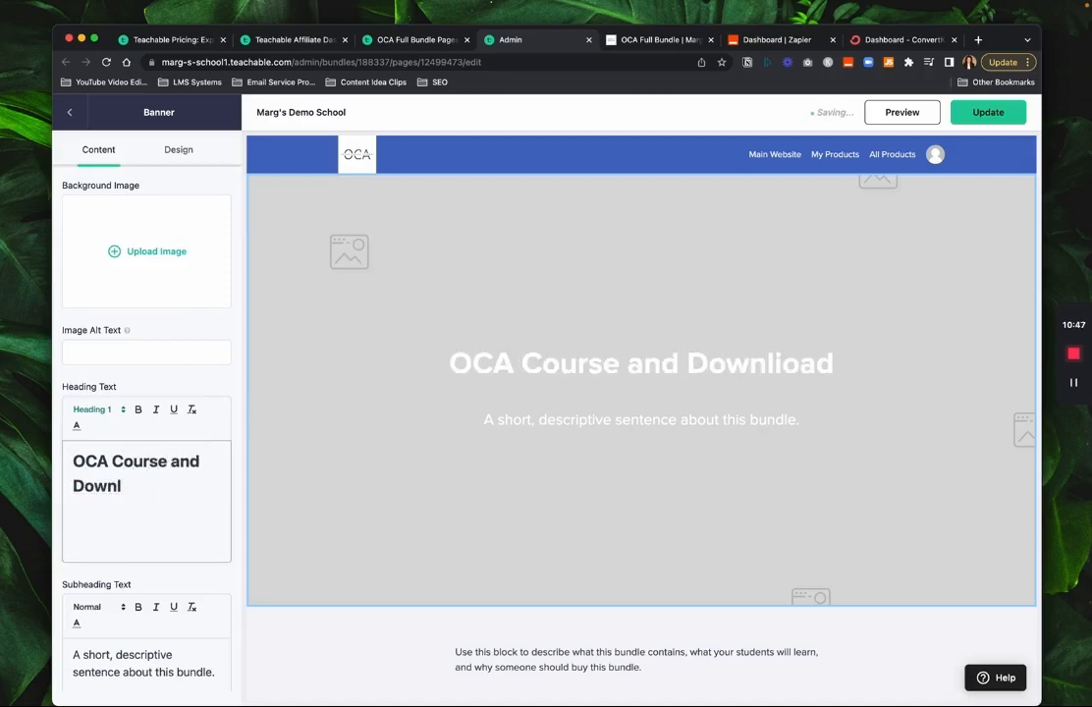
pyautogui.write('oad Bundle')
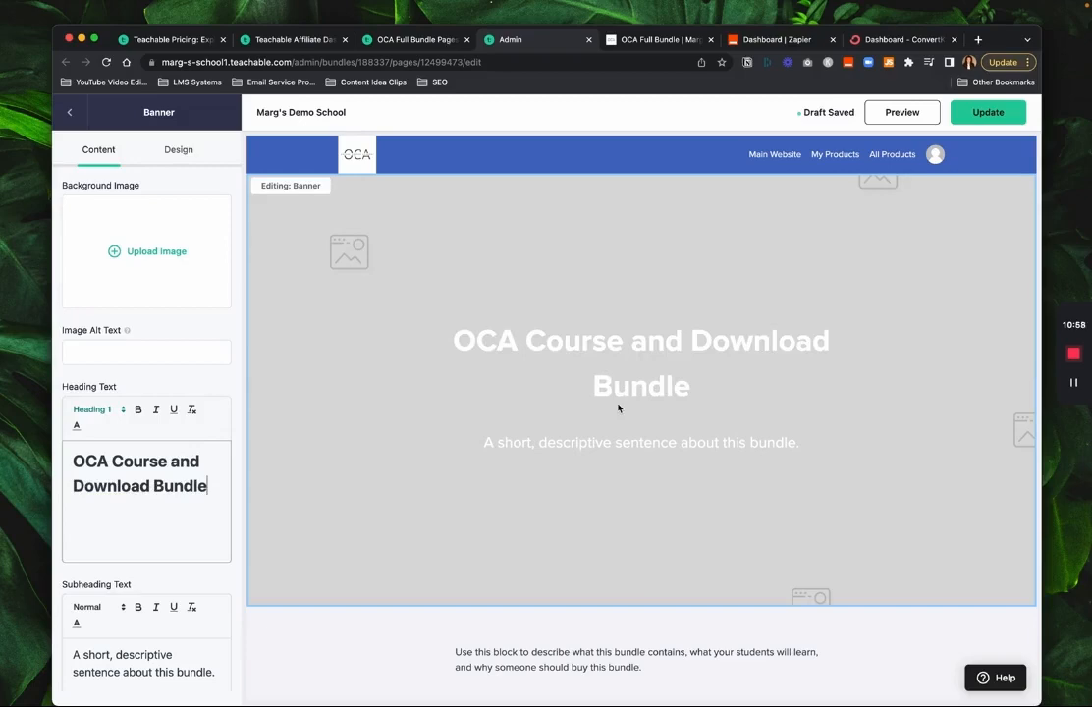
# Start adding a background image to the banner
pyautogui.scroll(-10, 618, 407)
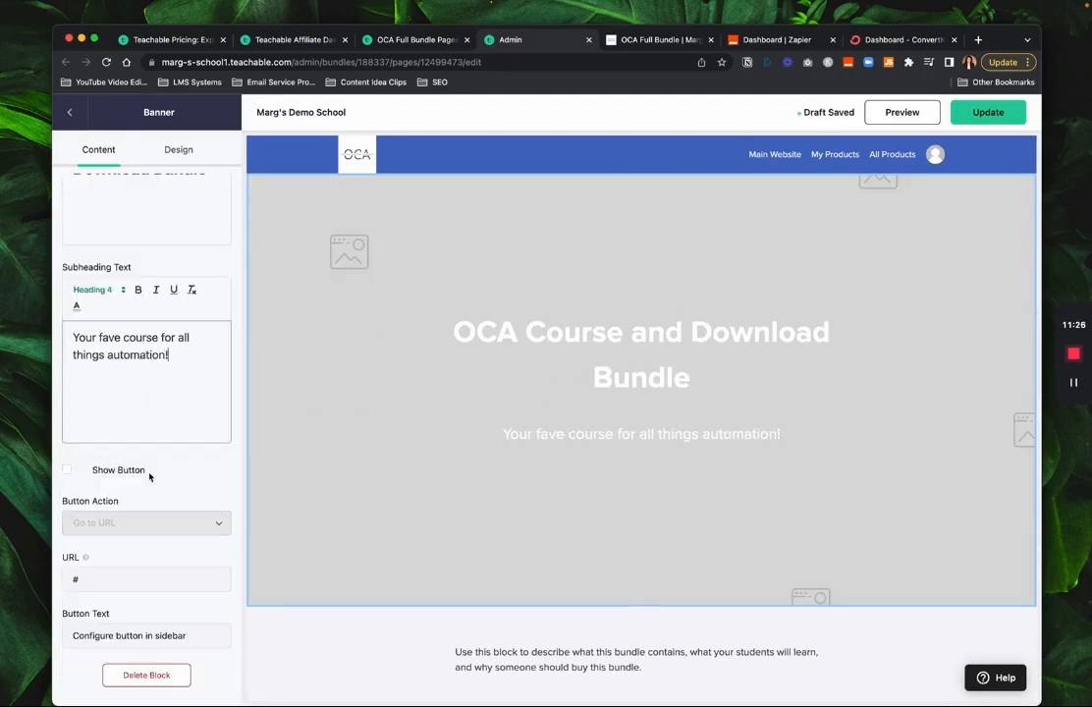
pyautogui.scroll(5, 134, 520)
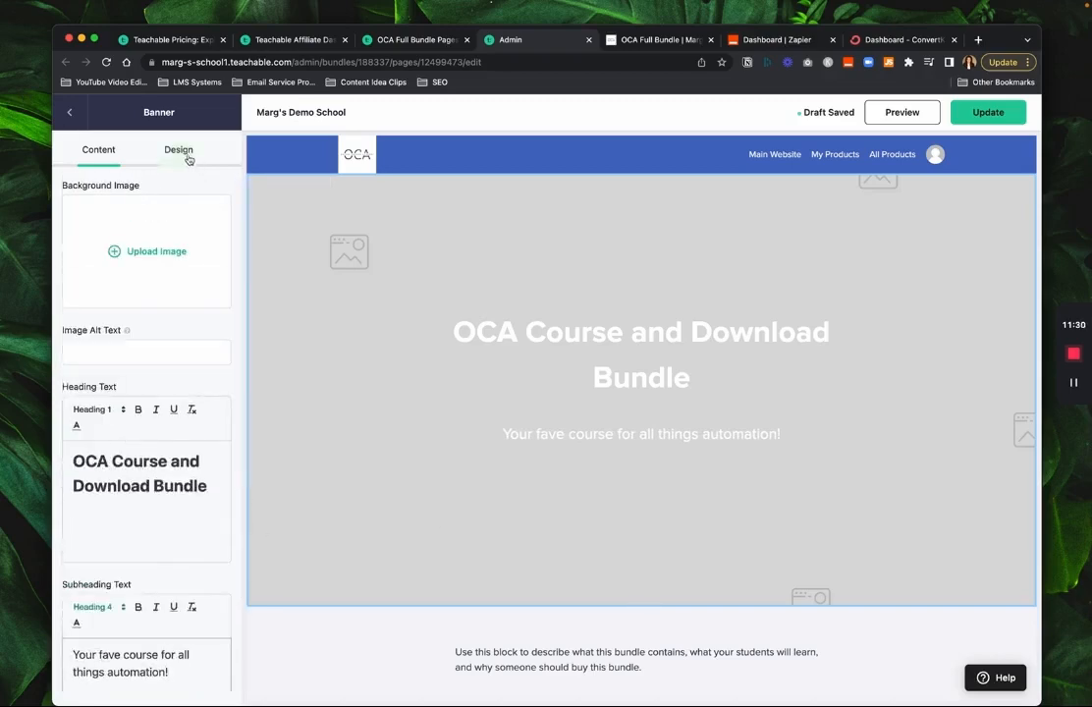
pyautogui.click(136, 252)
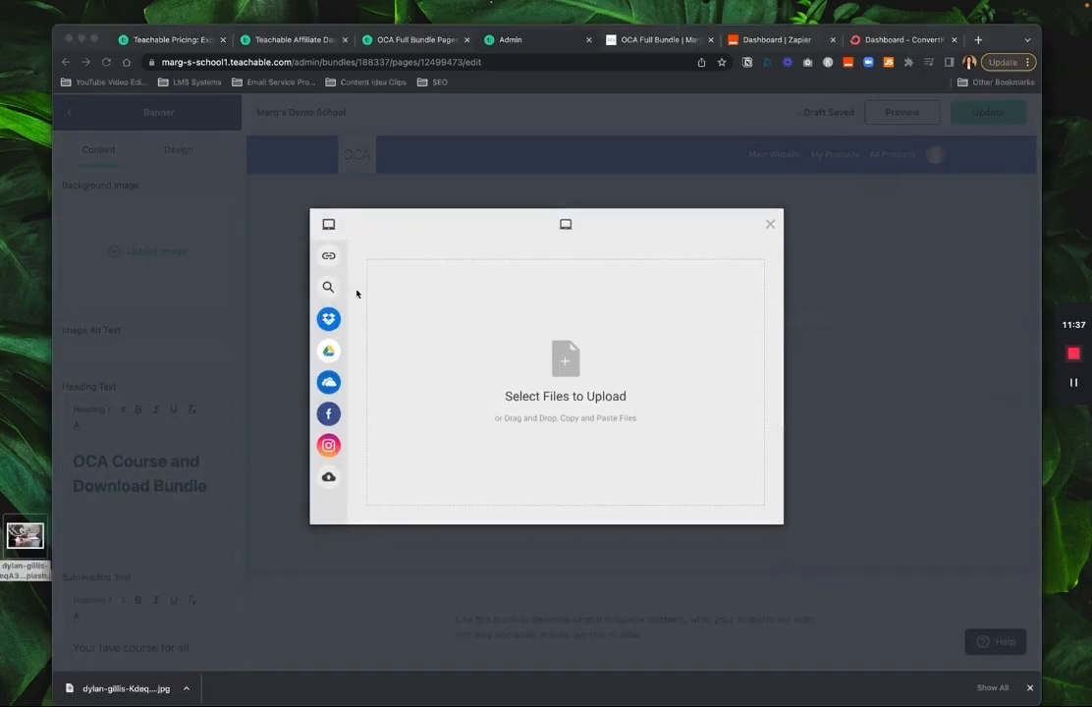
# Upload the photo of people writing at a table as banner background at 0.4 opacity
pyautogui.moveTo(17, 550); pyautogui.dragTo(566, 378)
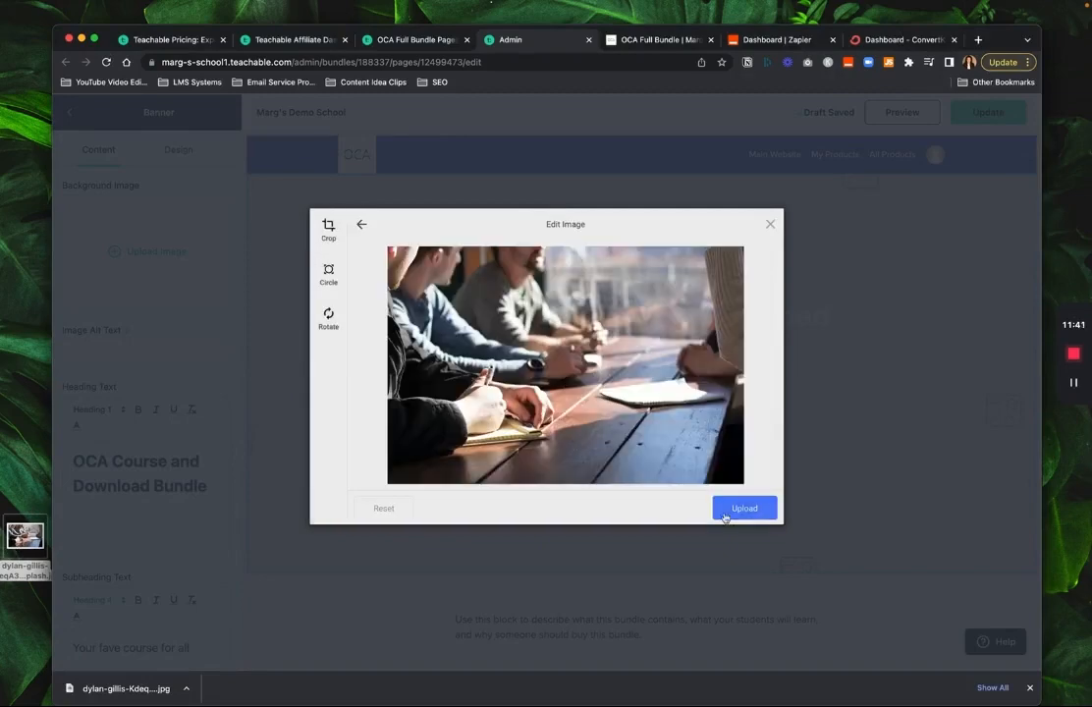
pyautogui.click(755, 507)
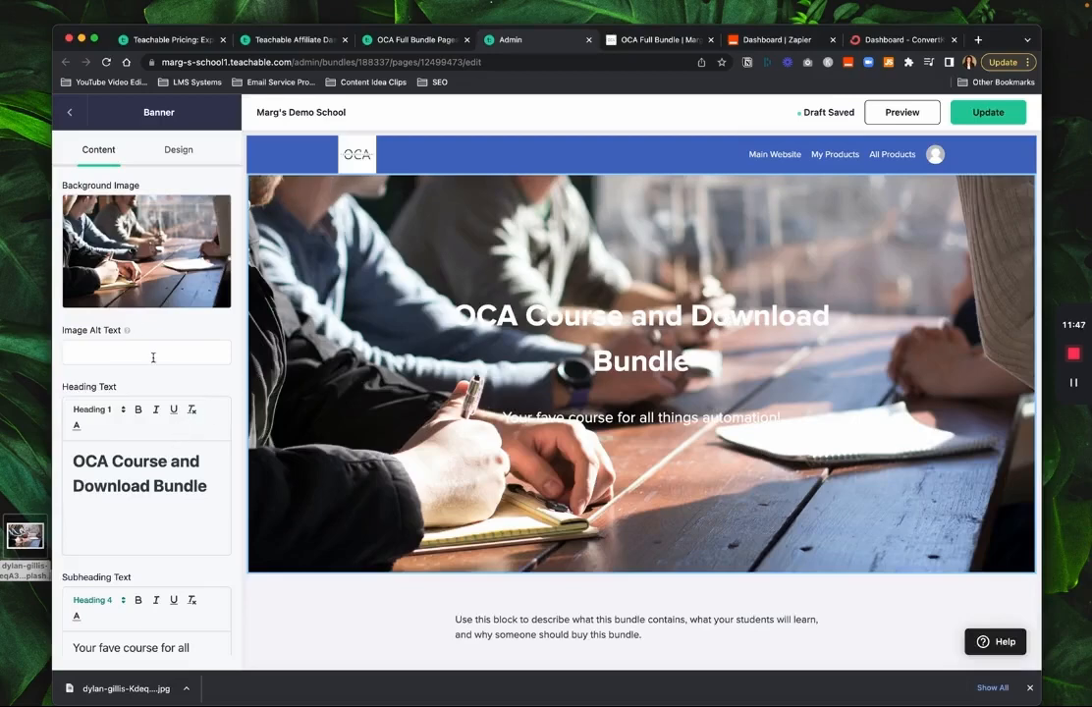
pyautogui.scroll(-5, 153, 356)
pyautogui.scroll(-2, 153, 359)
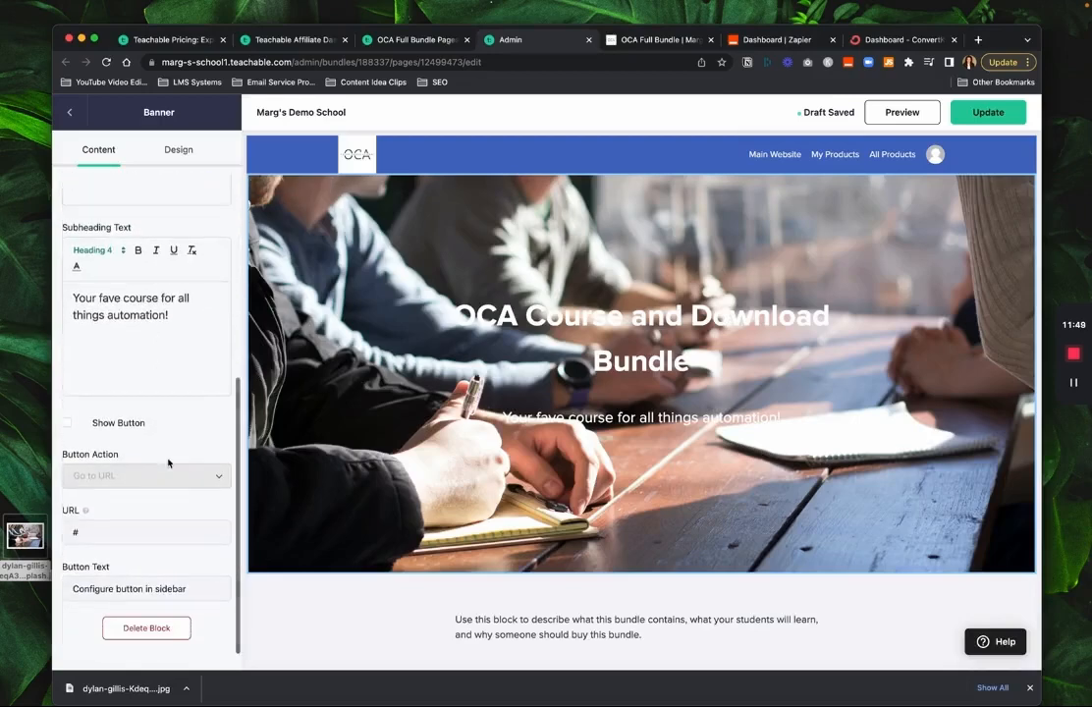
pyautogui.scroll(6, 166, 459)
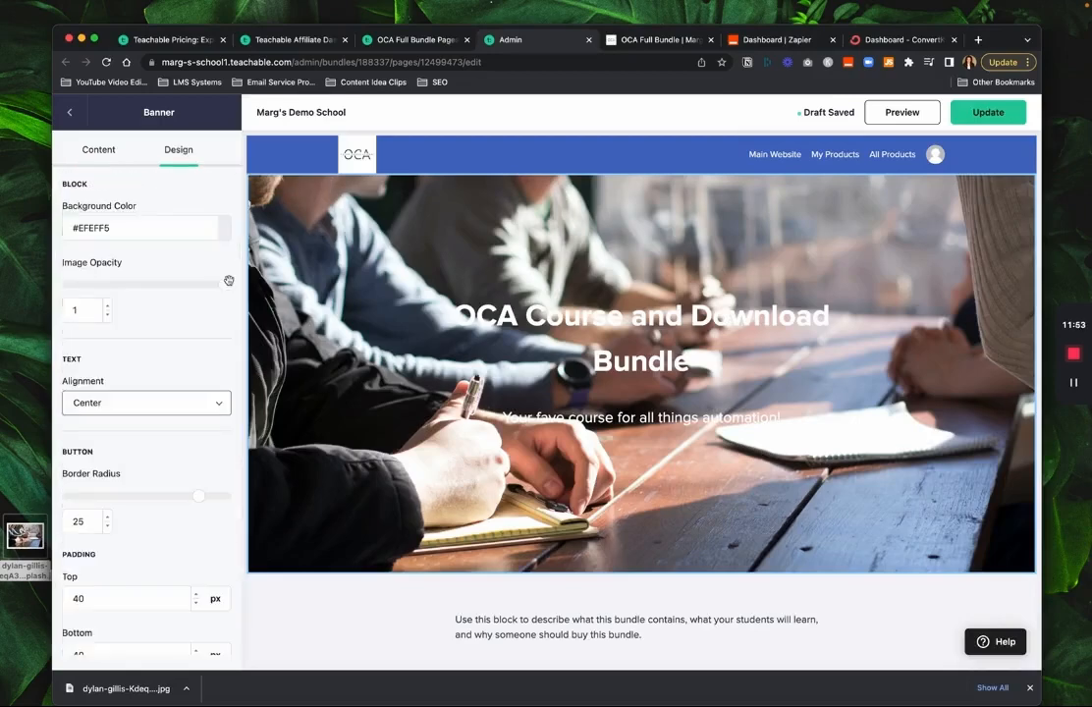
pyautogui.moveTo(228, 282); pyautogui.dragTo(127, 284)
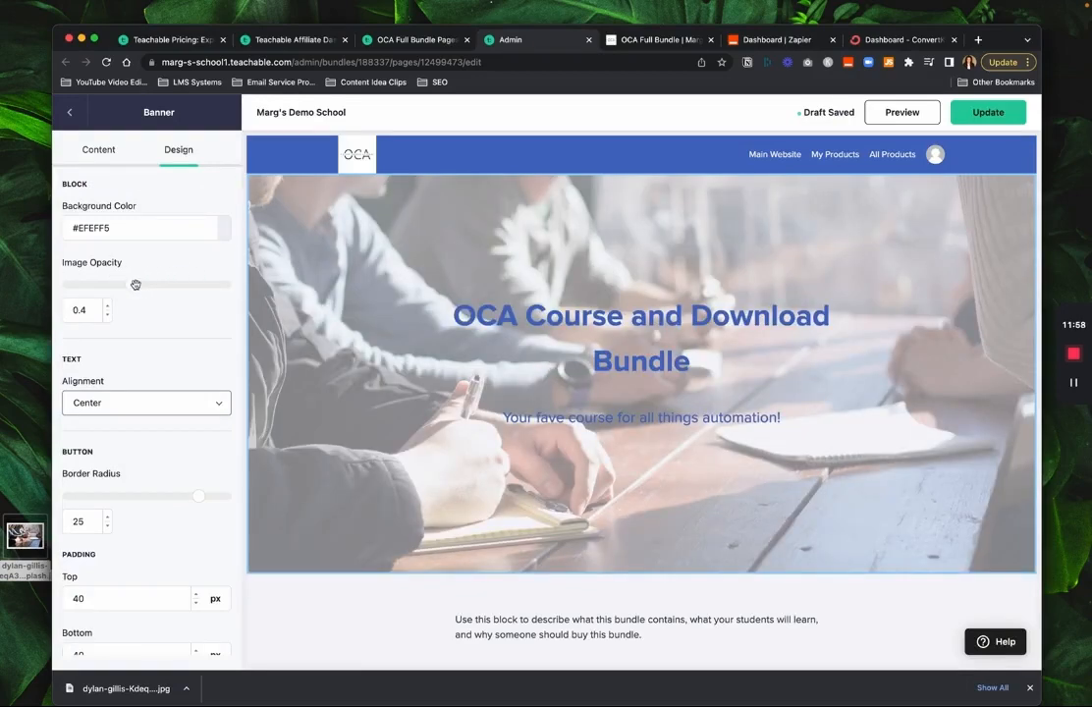
pyautogui.click(101, 149)
pyautogui.scroll(-4, 123, 334)
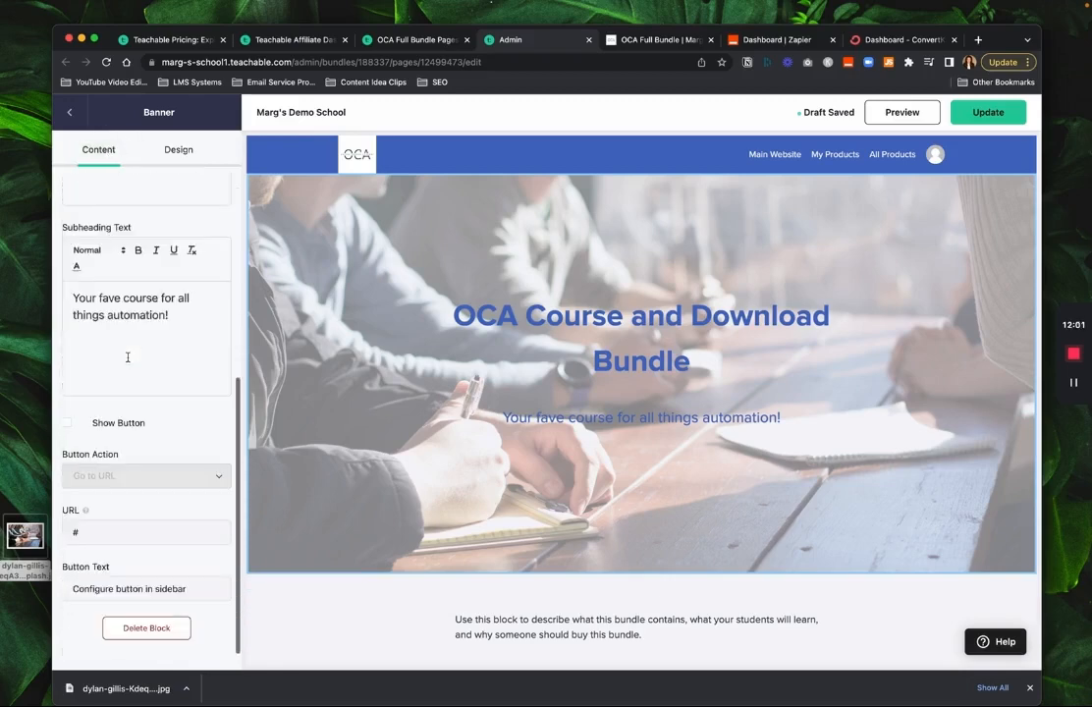
pyautogui.click(70, 113)
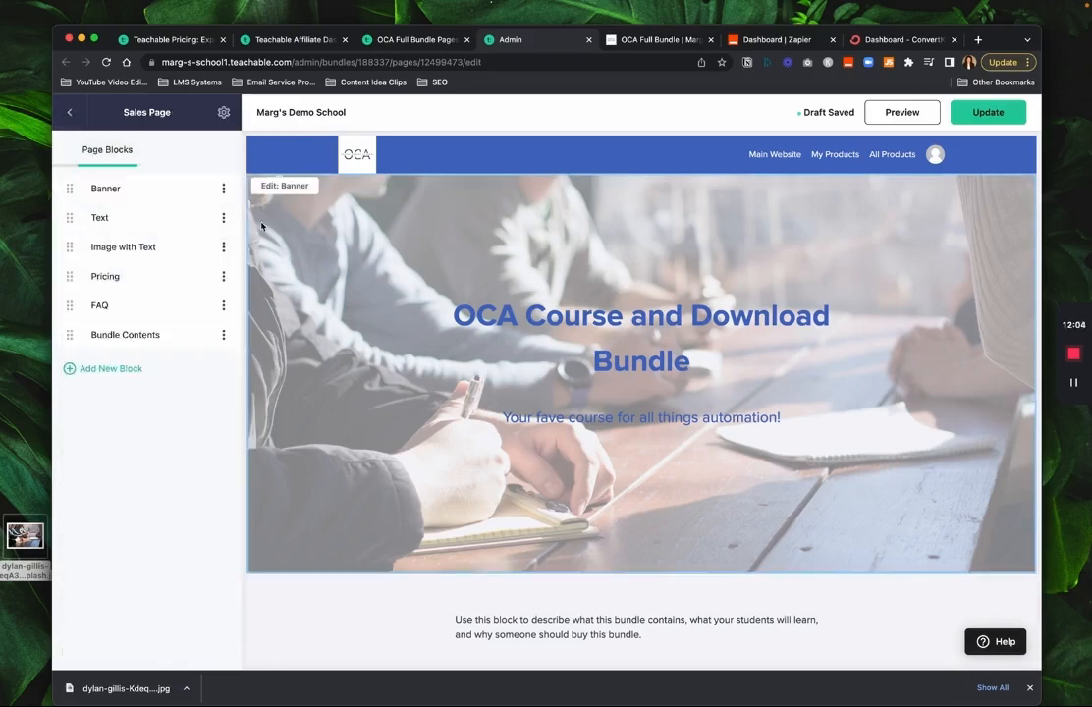
# Review the Image with Text and Pricing block settings
pyautogui.scroll(-5, 324, 366)
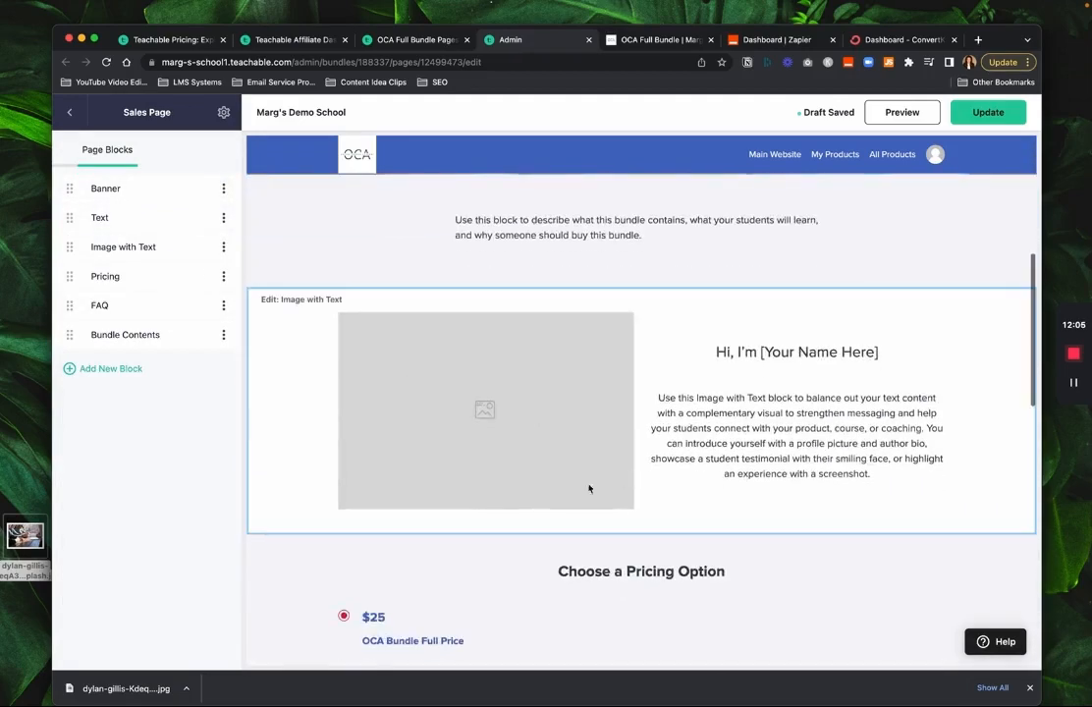
pyautogui.click(432, 402)
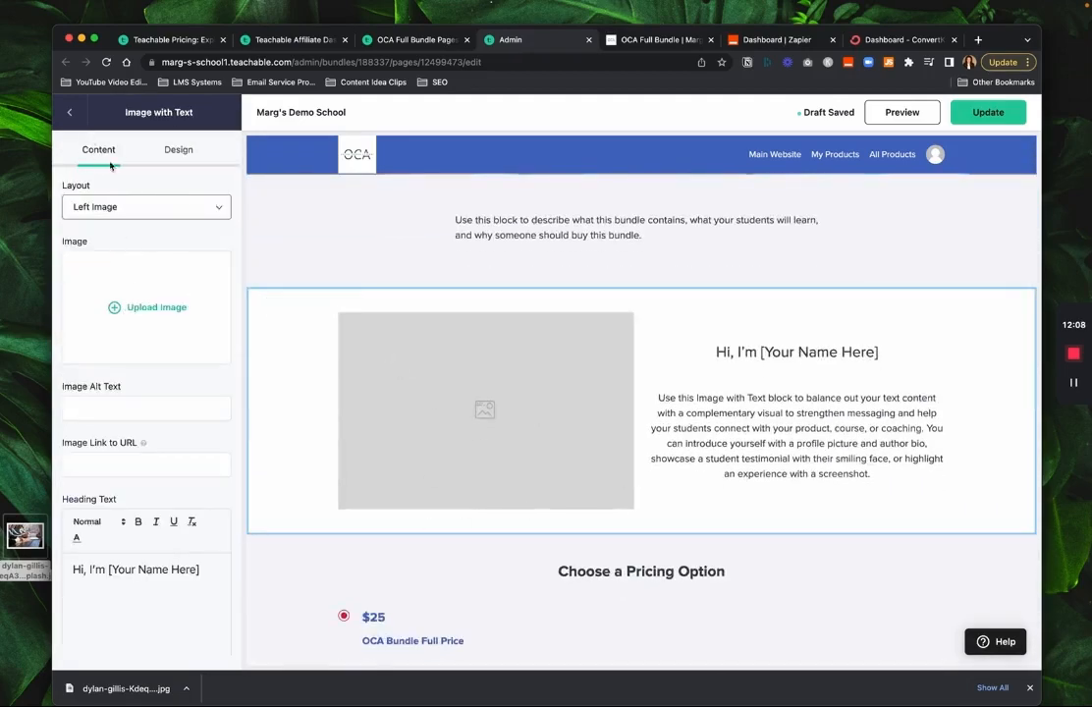
pyautogui.click(69, 112)
pyautogui.scroll(-2, 317, 371)
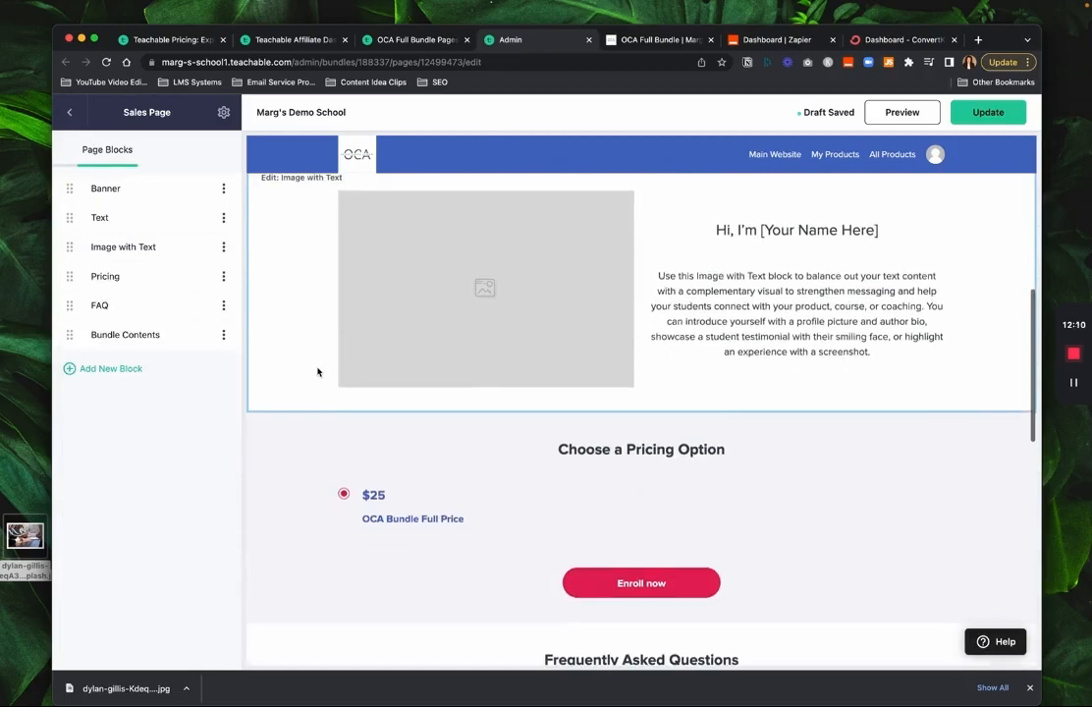
pyautogui.scroll(2, 306, 236)
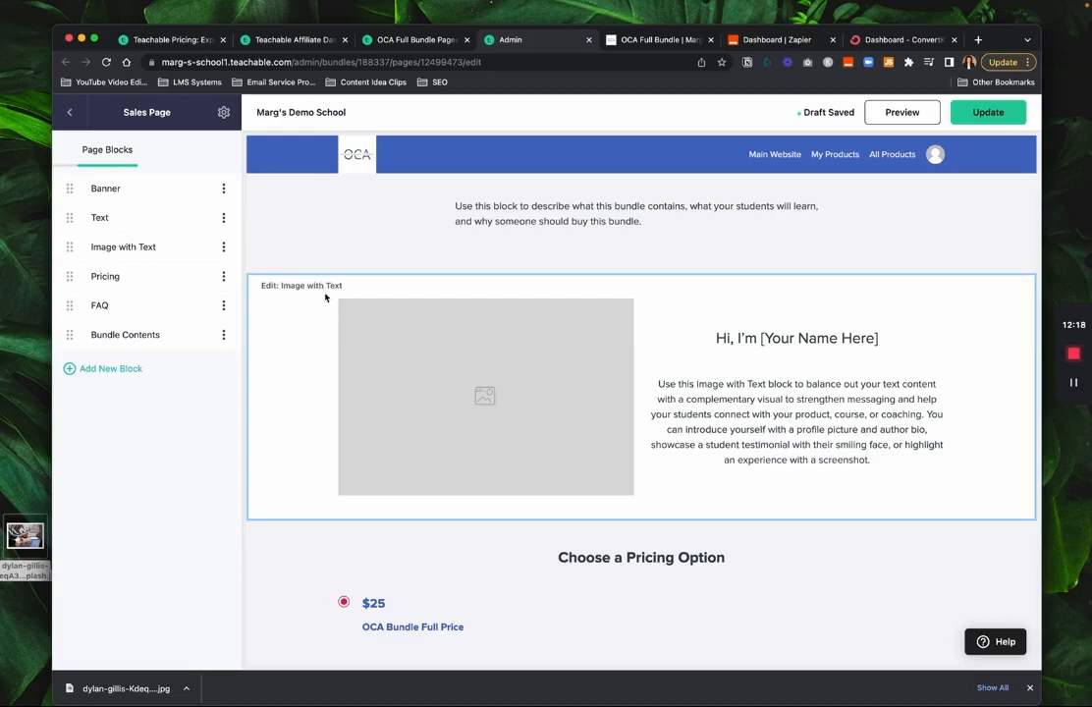
pyautogui.scroll(-3, 324, 293)
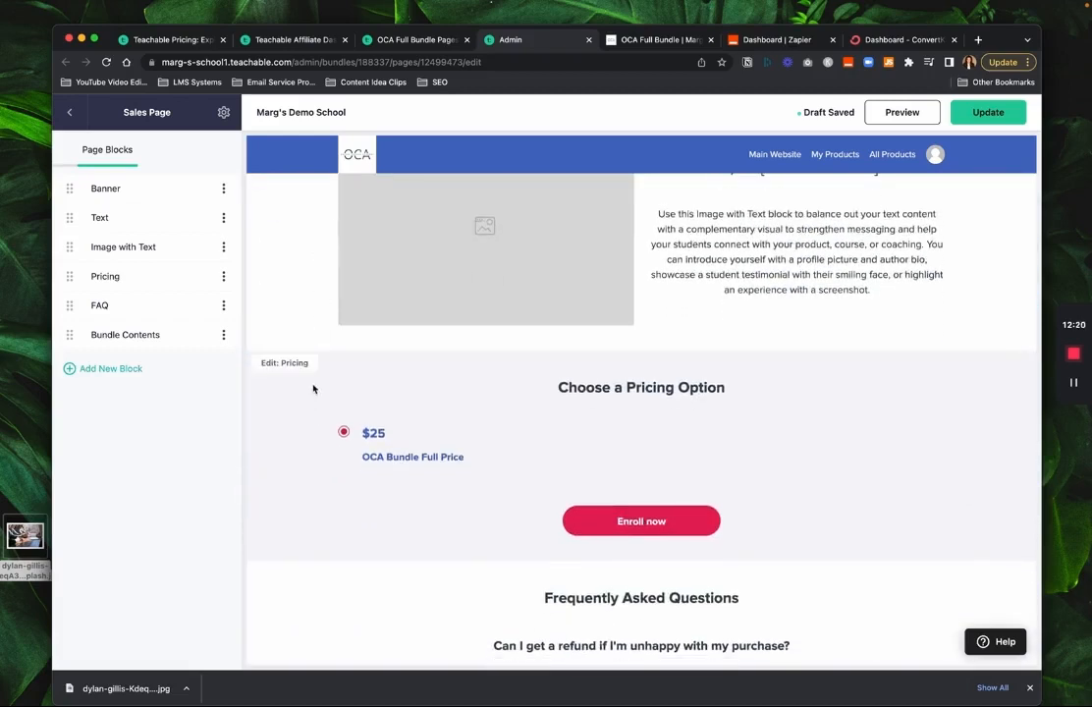
pyautogui.click(295, 366)
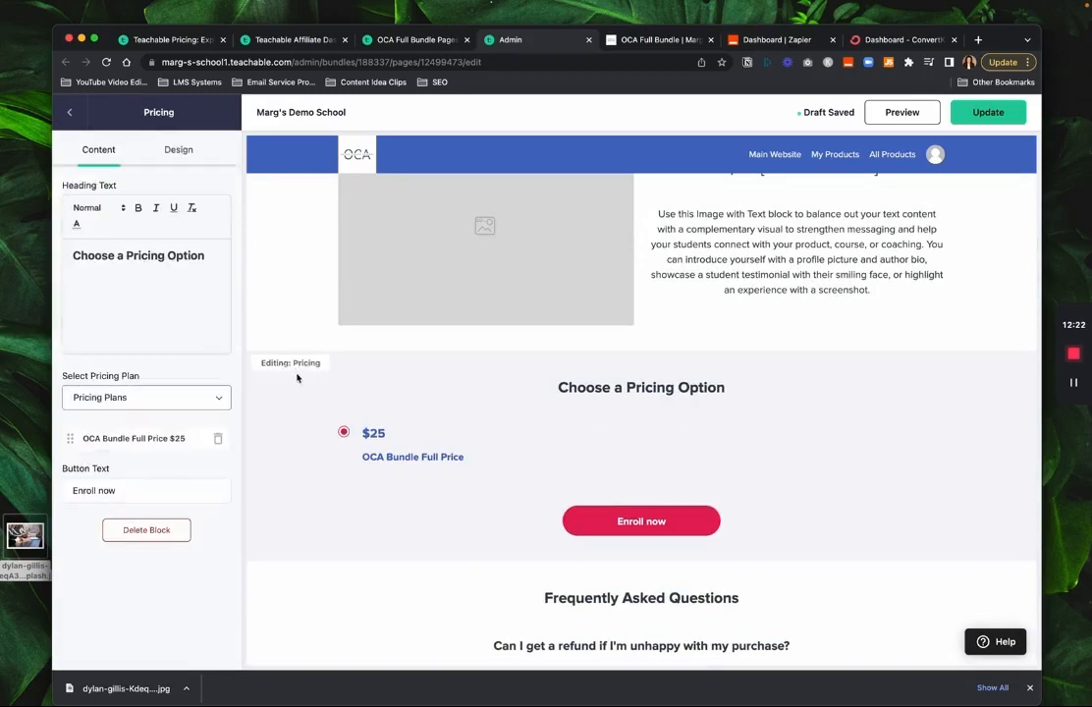
pyautogui.scroll(-1, 181, 233)
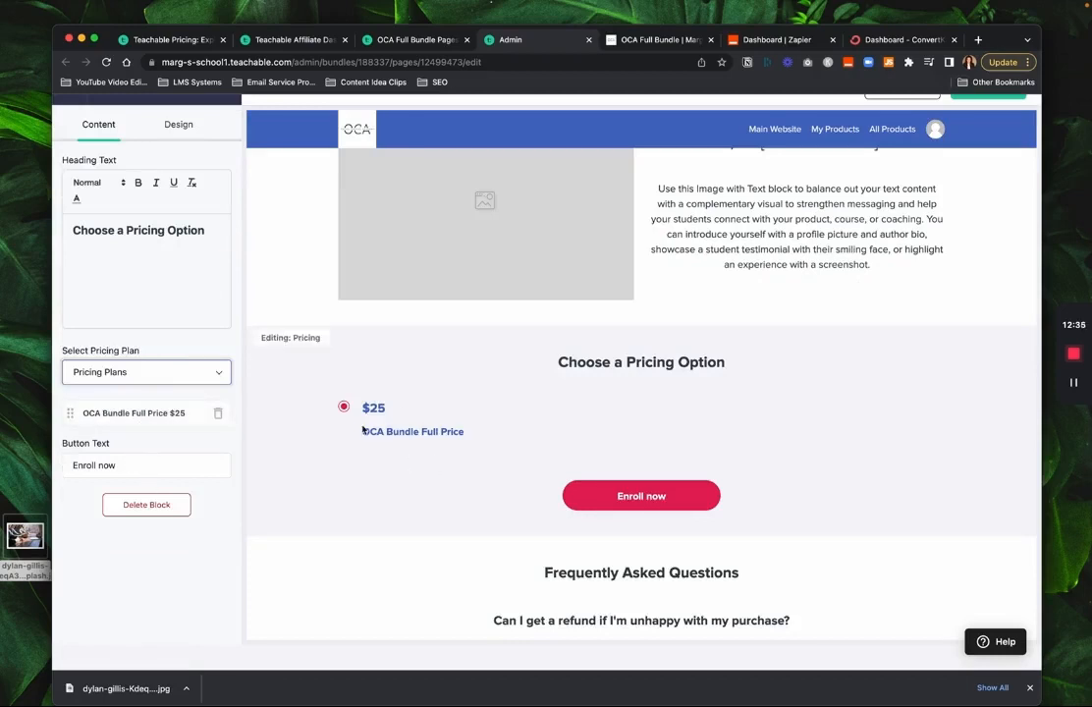
pyautogui.scroll(2, 59, 294)
pyautogui.click(72, 112)
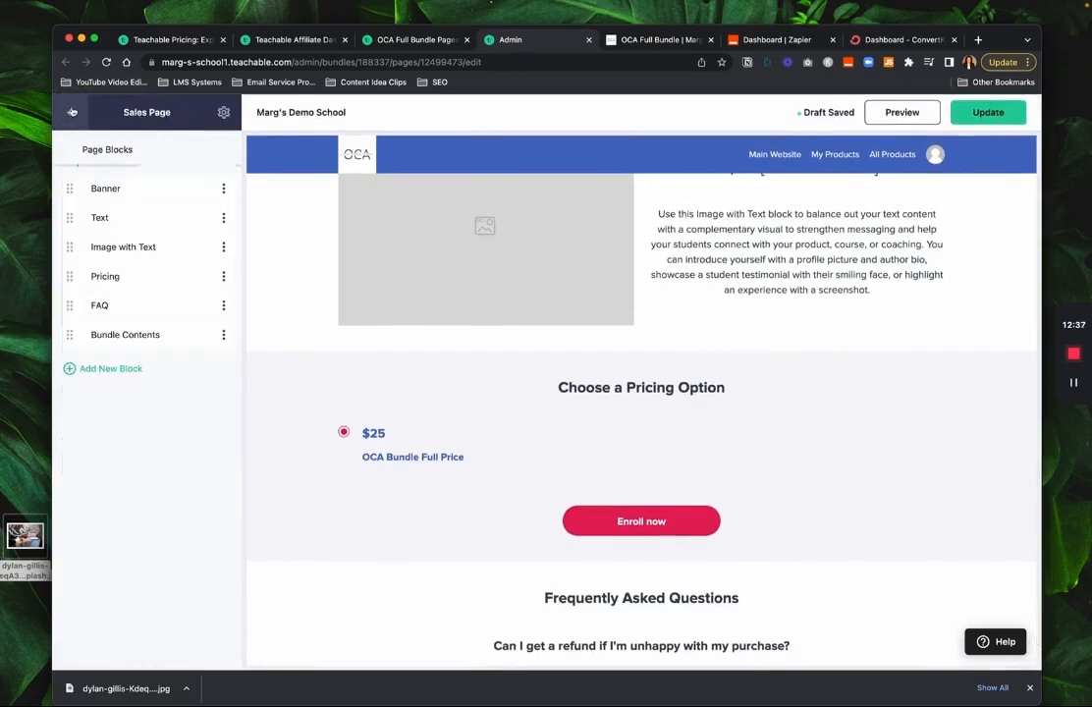
# Inspect the Bundle Contents block settings and the available block types
pyautogui.scroll(-5, 439, 342)
pyautogui.scroll(-3, 437, 344)
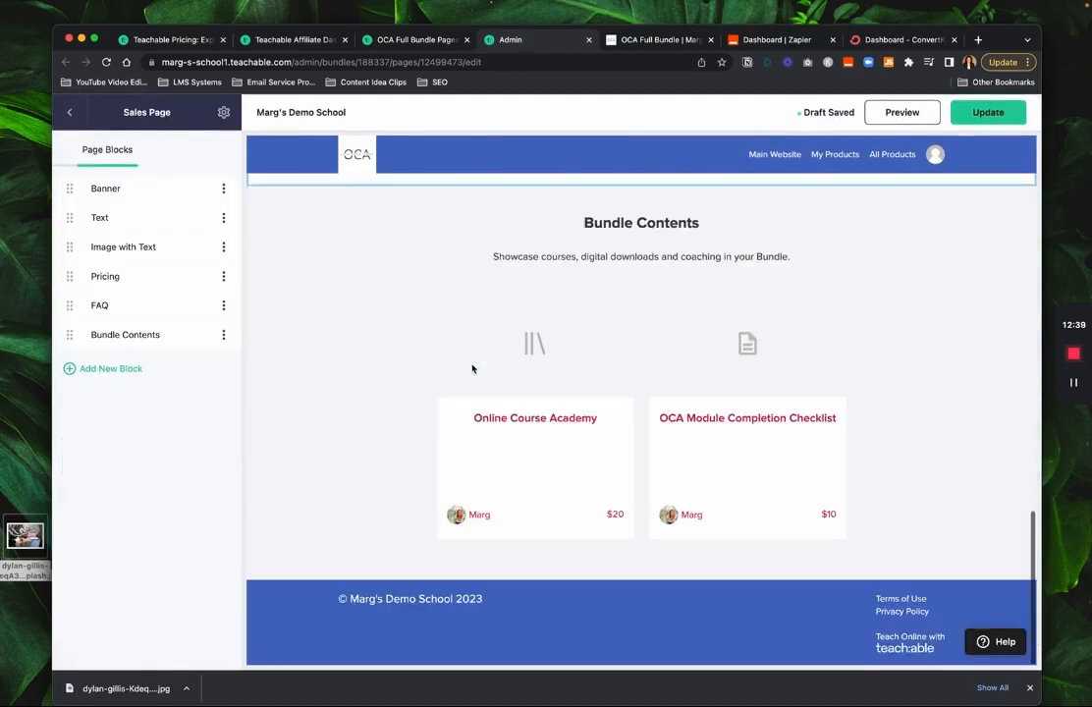
pyautogui.click(364, 508)
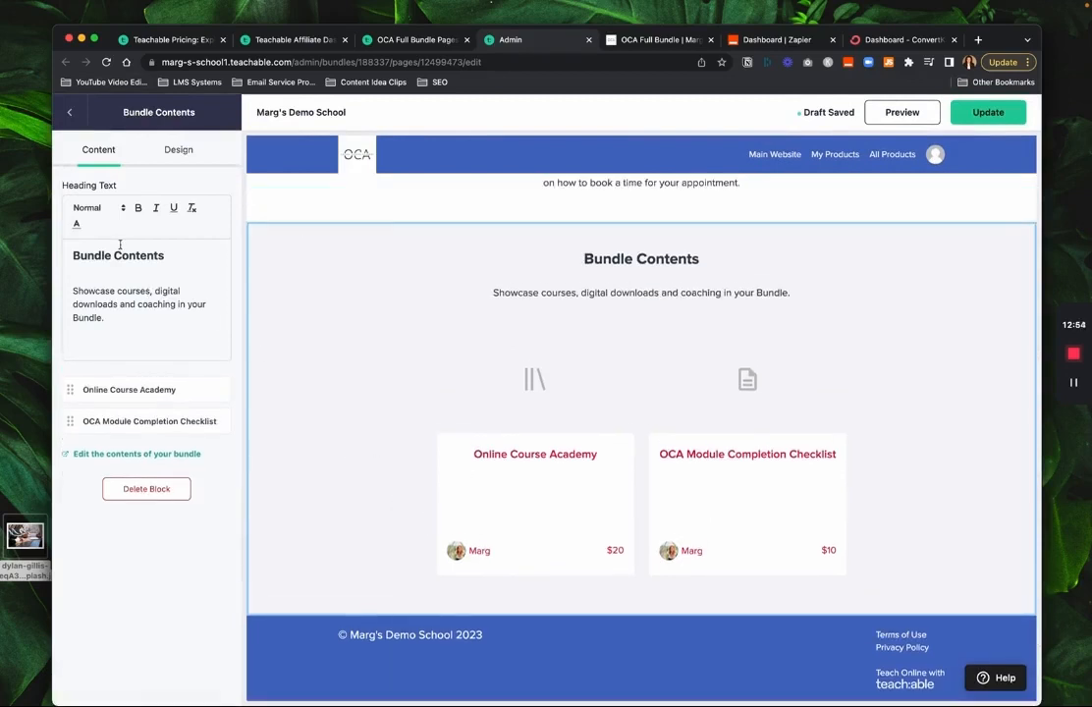
pyautogui.click(70, 116)
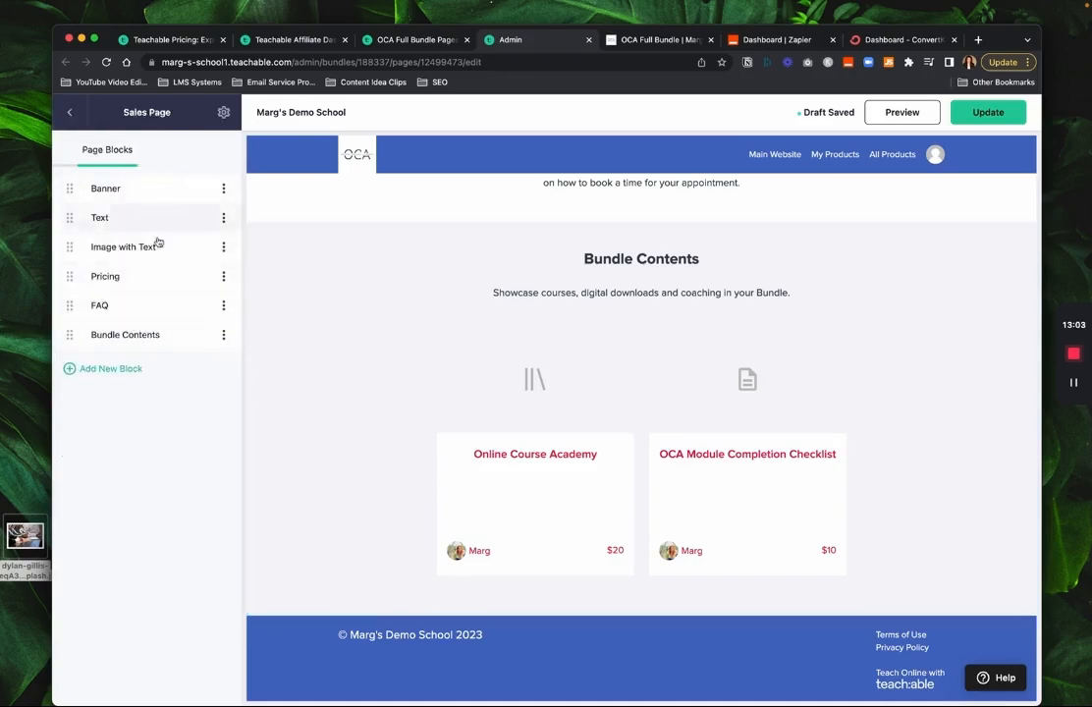
pyautogui.click(111, 370)
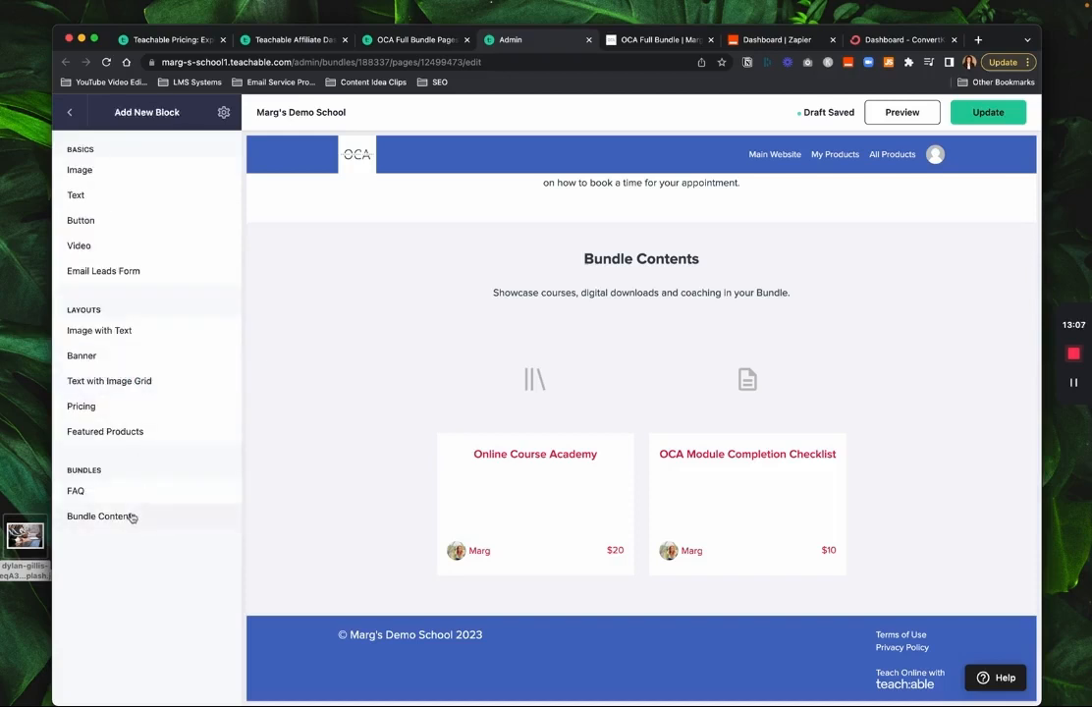
pyautogui.click(69, 114)
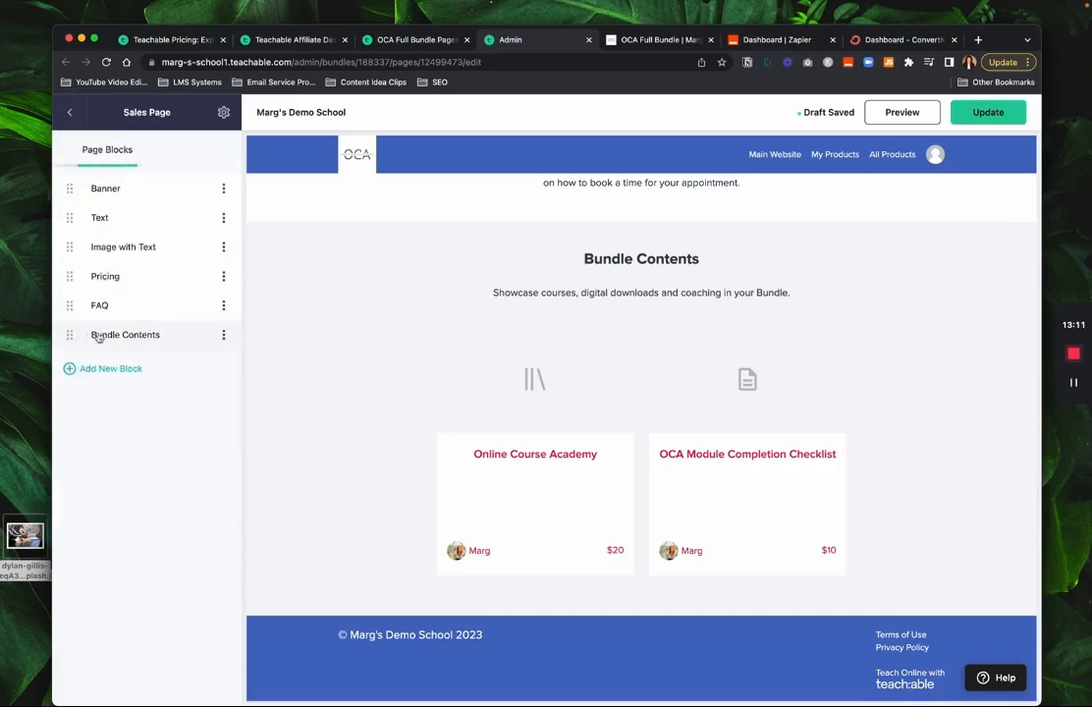
# Drag Bundle Contents above the FAQ block
pyautogui.moveTo(73, 335); pyautogui.dragTo(75, 306)
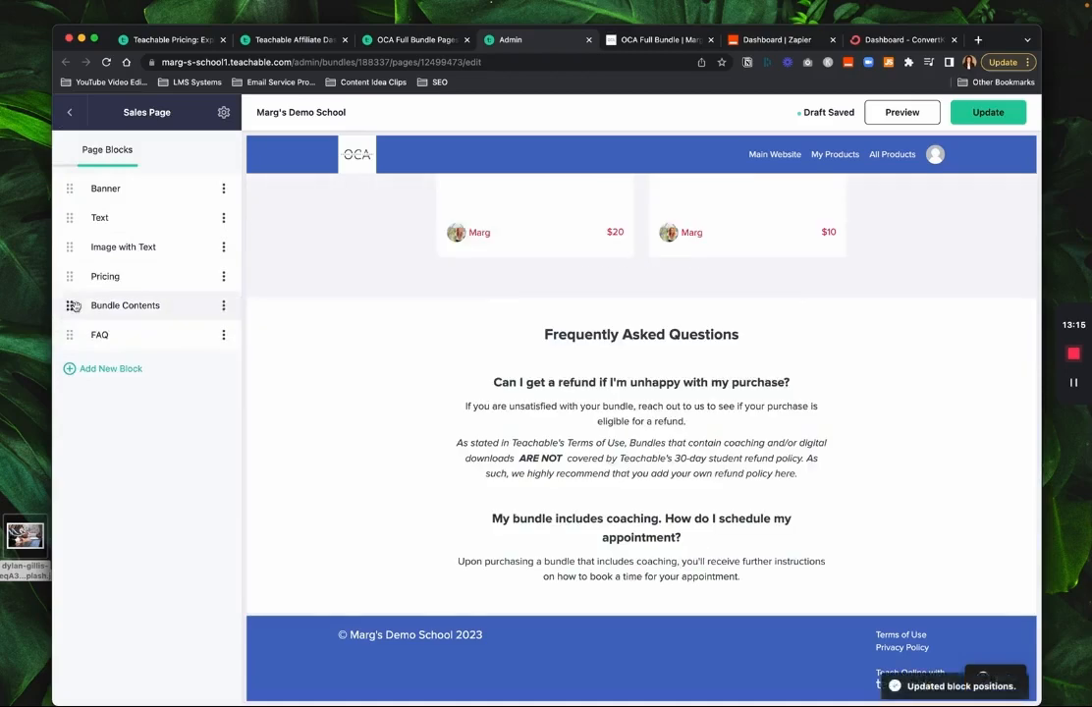
pyautogui.scroll(2, 506, 447)
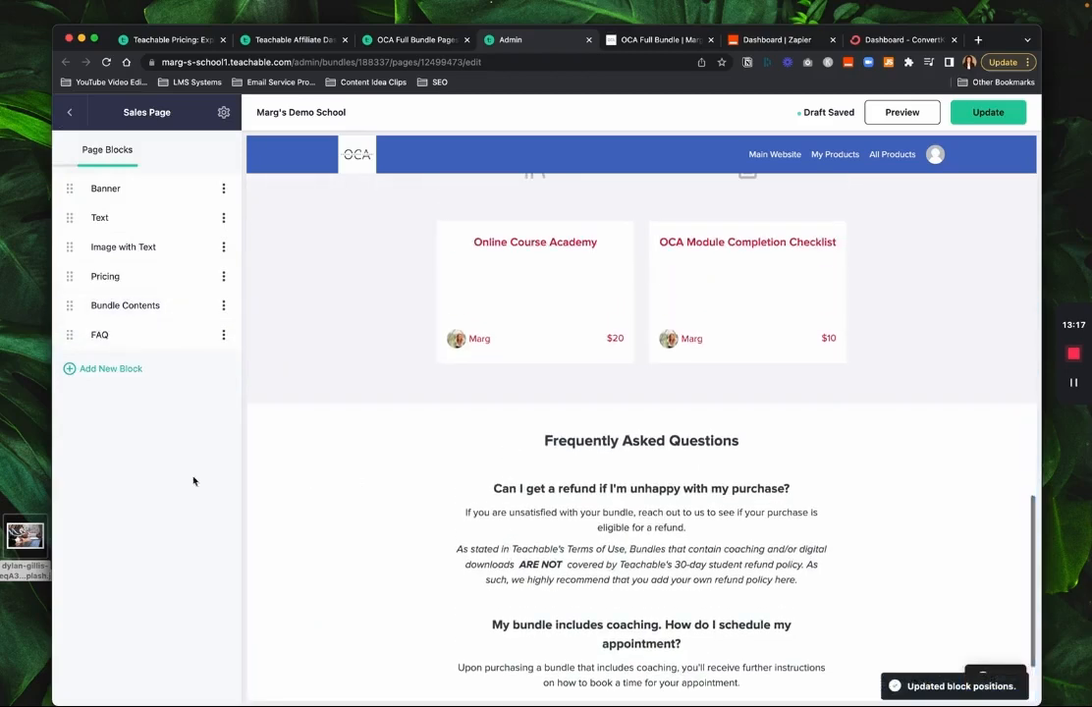
pyautogui.scroll(3, 343, 422)
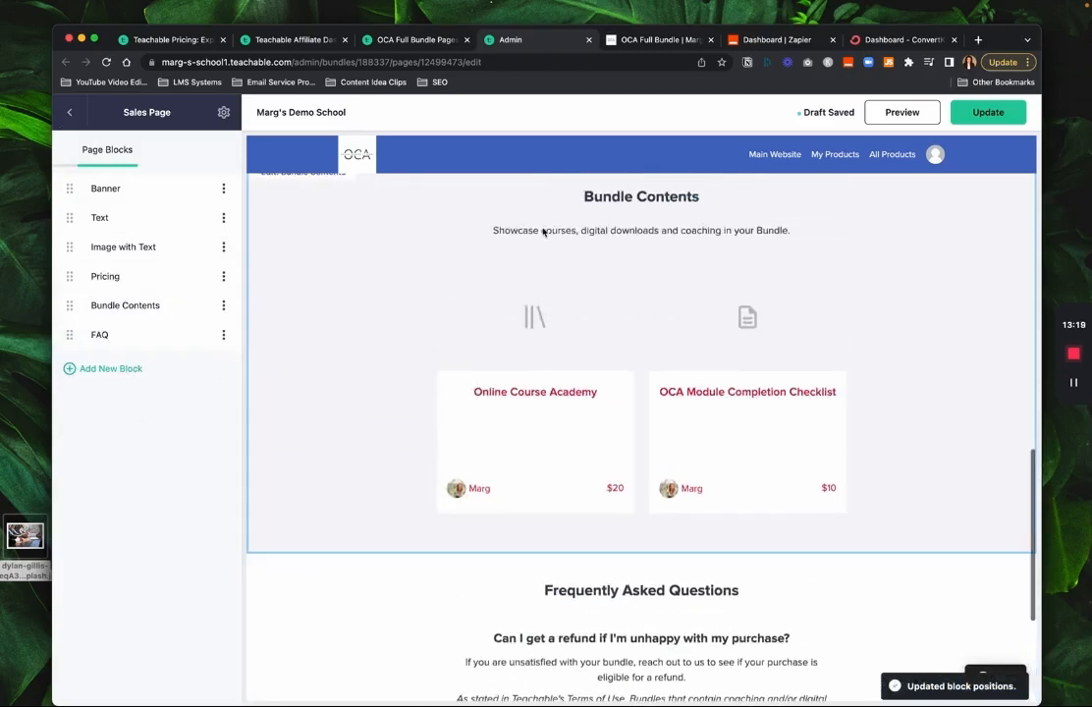
pyautogui.scroll(8, 544, 232)
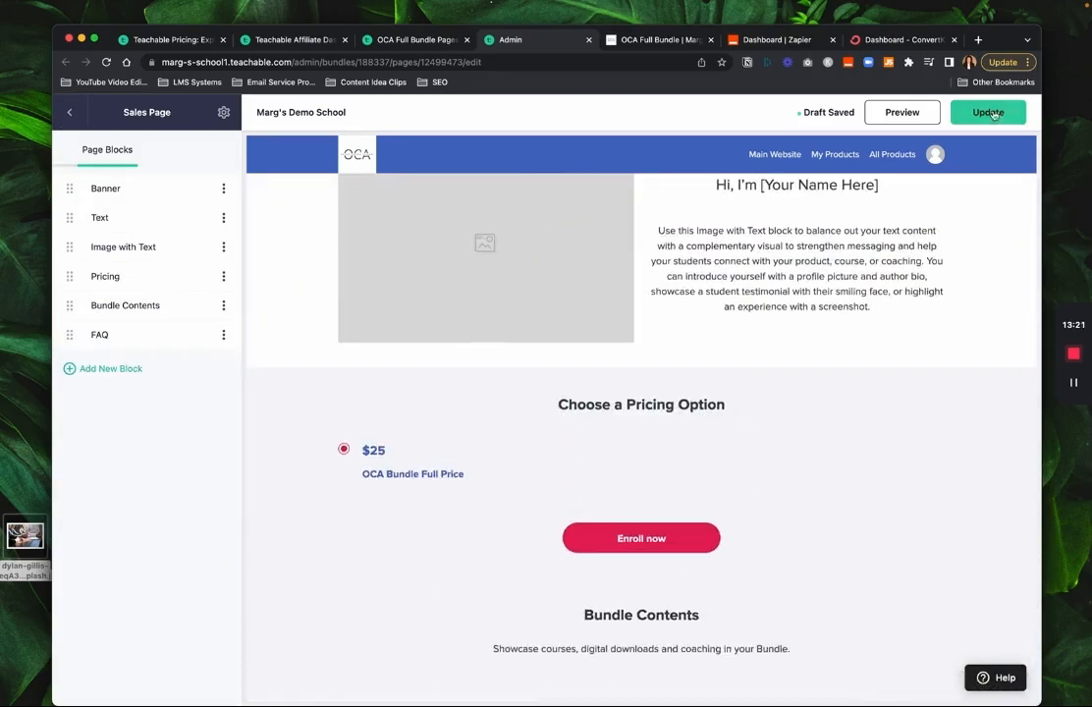
# Publish the sales page and reload the live bundle page to see the changes
pyautogui.click(990, 117)
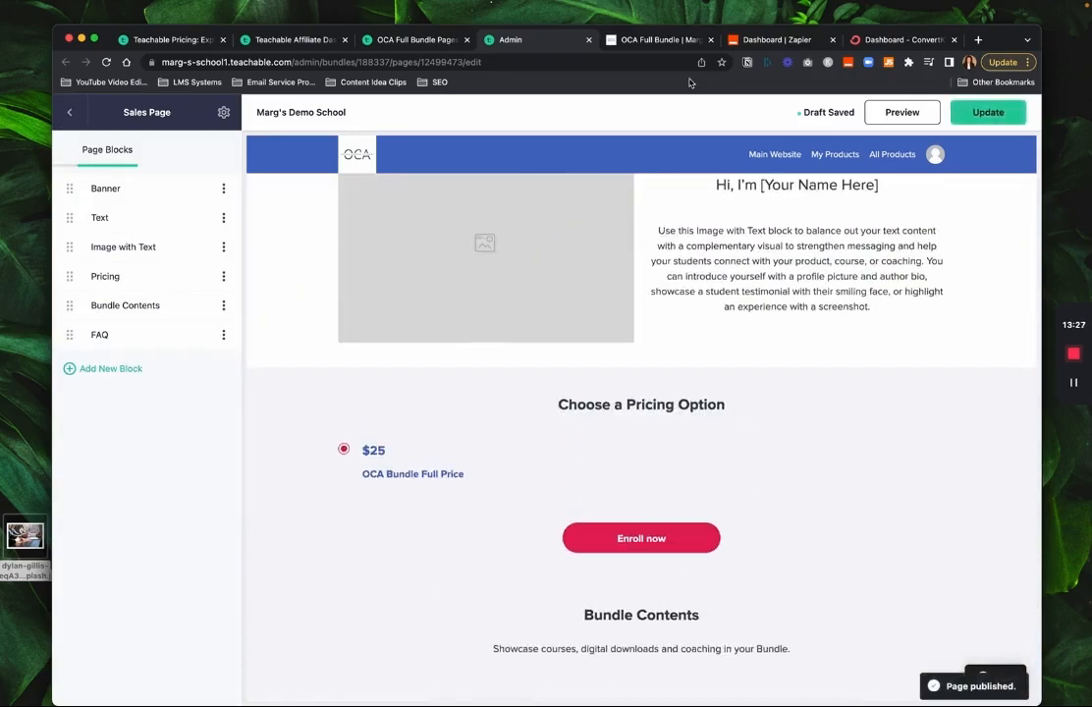
pyautogui.click(634, 39)
pyautogui.press('super+r')
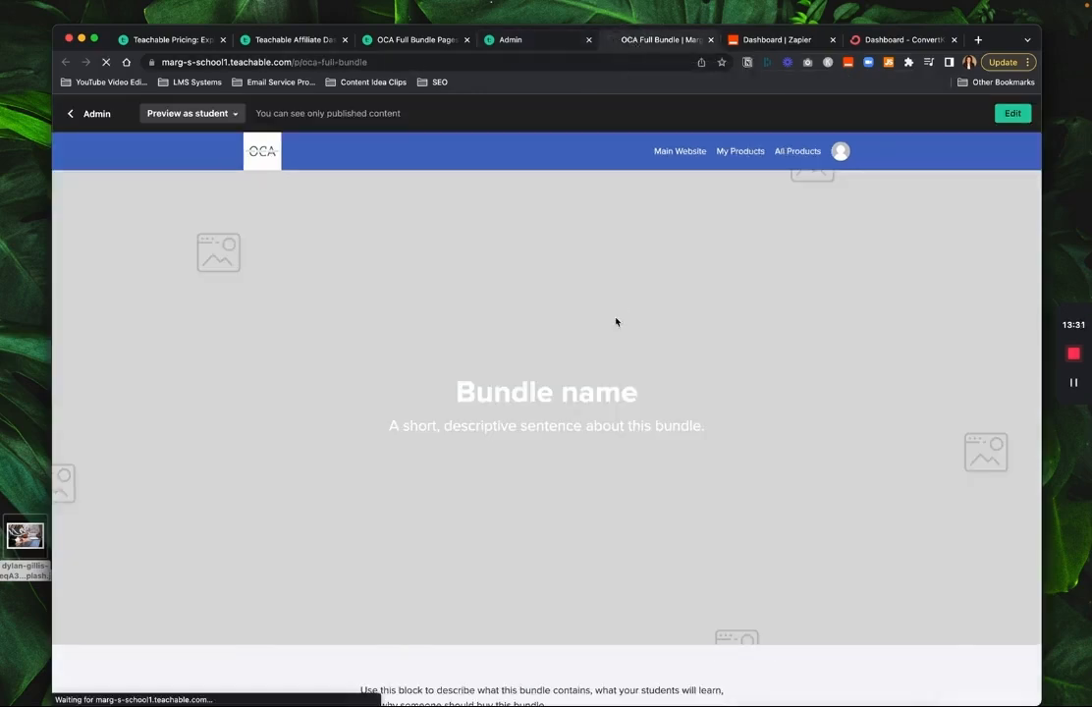
pyautogui.scroll(-2, 774, 532)
pyautogui.scroll(-8, 774, 532)
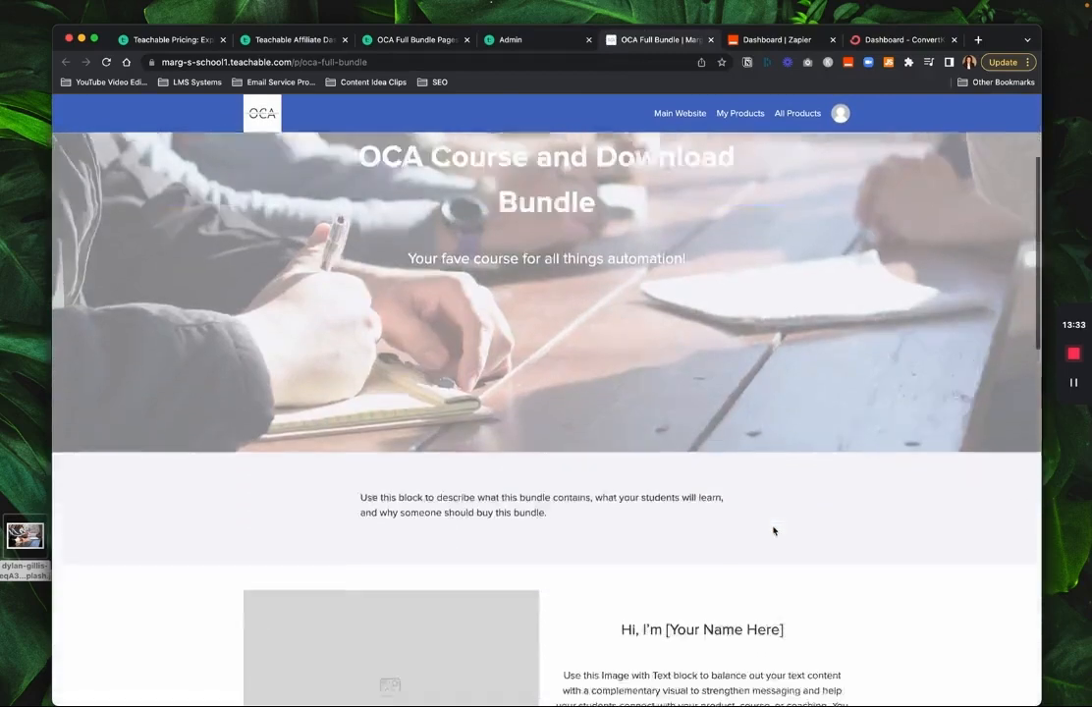
pyautogui.scroll(10, 774, 532)
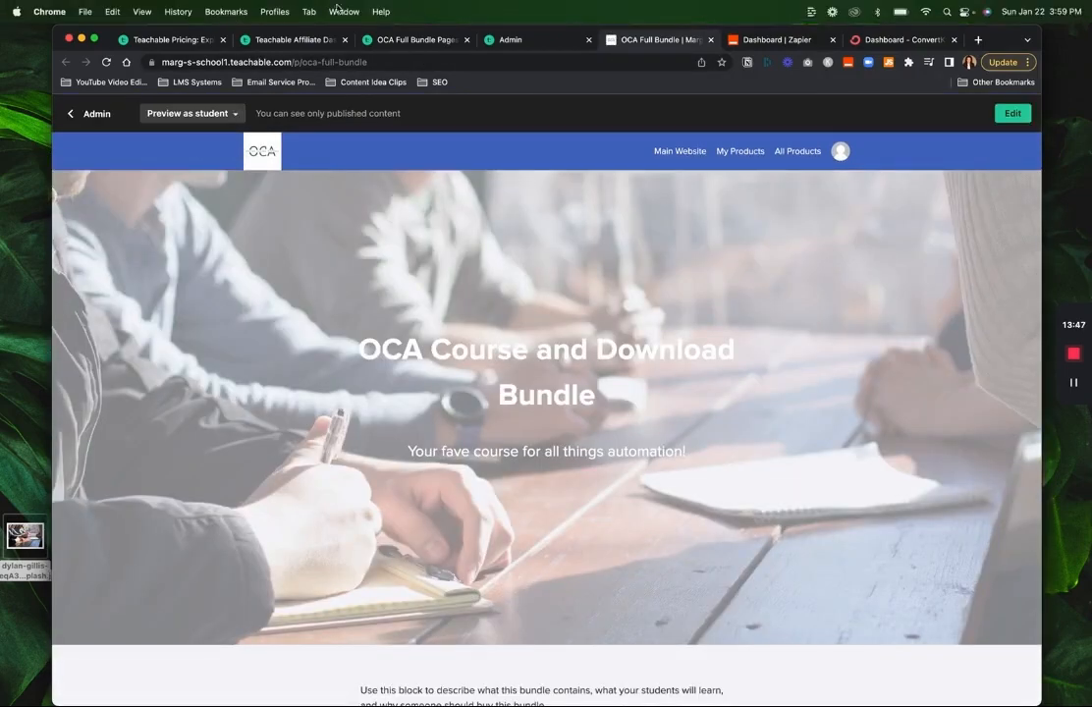
# Examine the live page address: the school domain and the p/oca-full-bundle path
pyautogui.moveTo(290, 62); pyautogui.dragTo(161, 62)
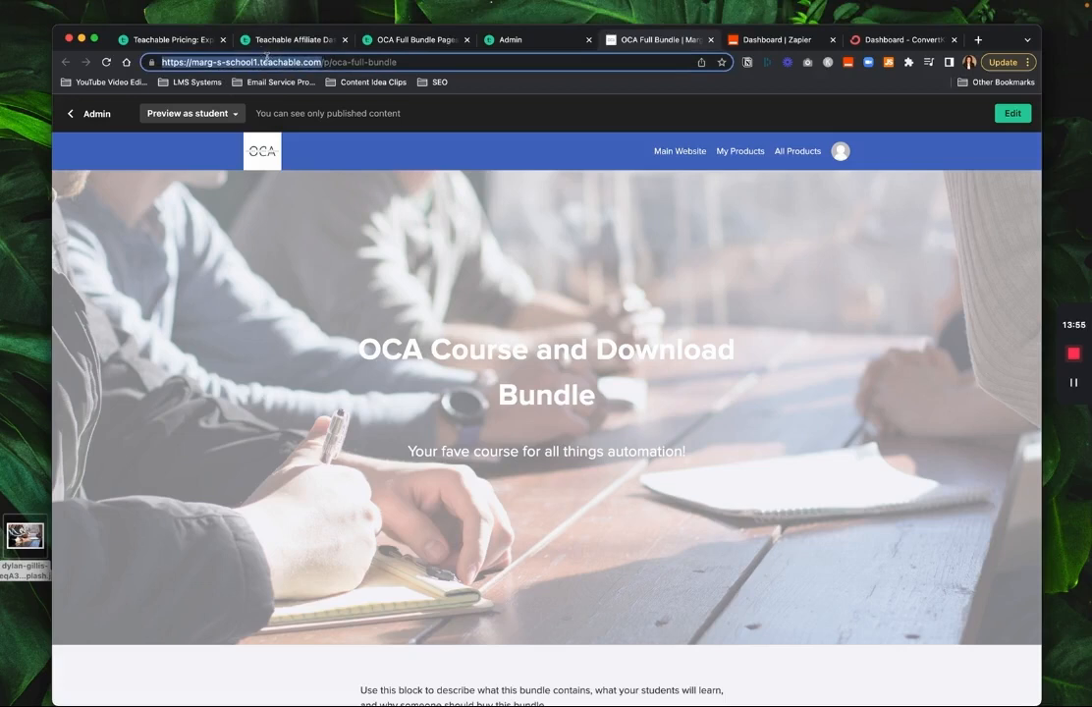
pyautogui.write('oca-')
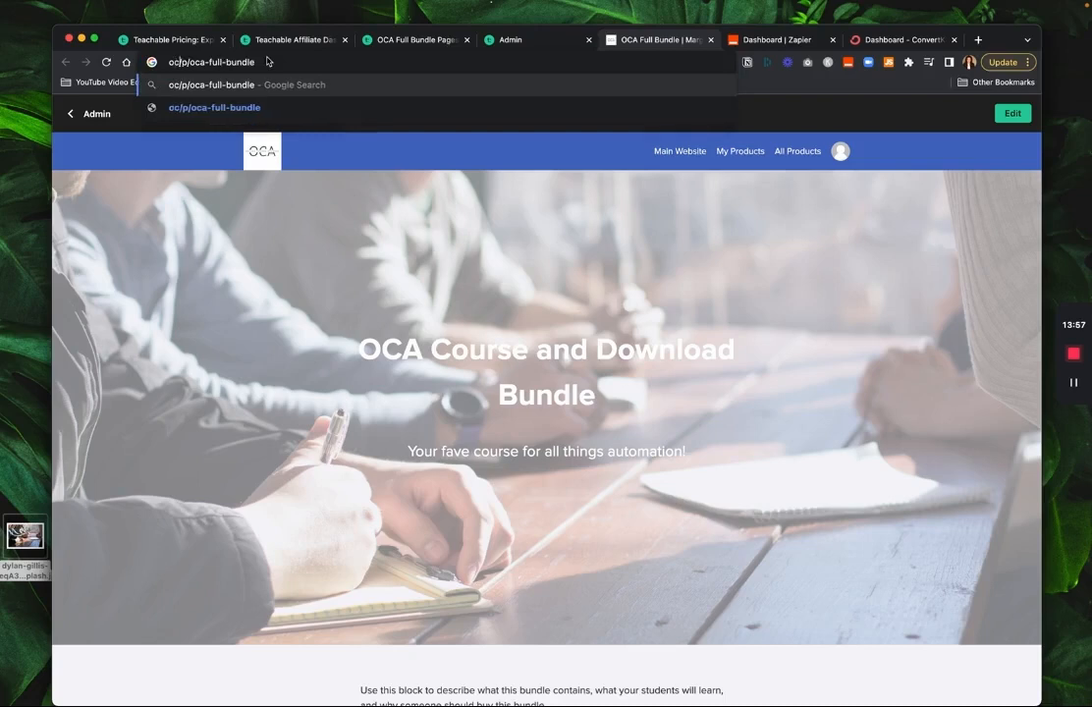
pyautogui.write('teach.com')
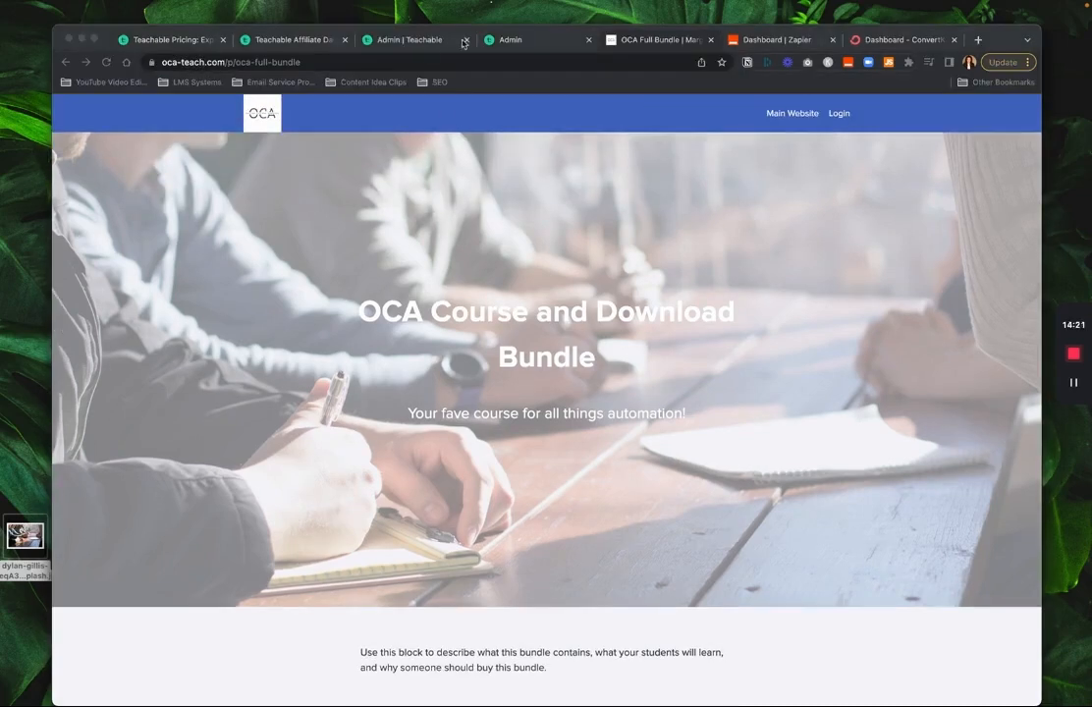
pyautogui.click(216, 61)
pyautogui.moveTo(224, 62); pyautogui.dragTo(169, 58)
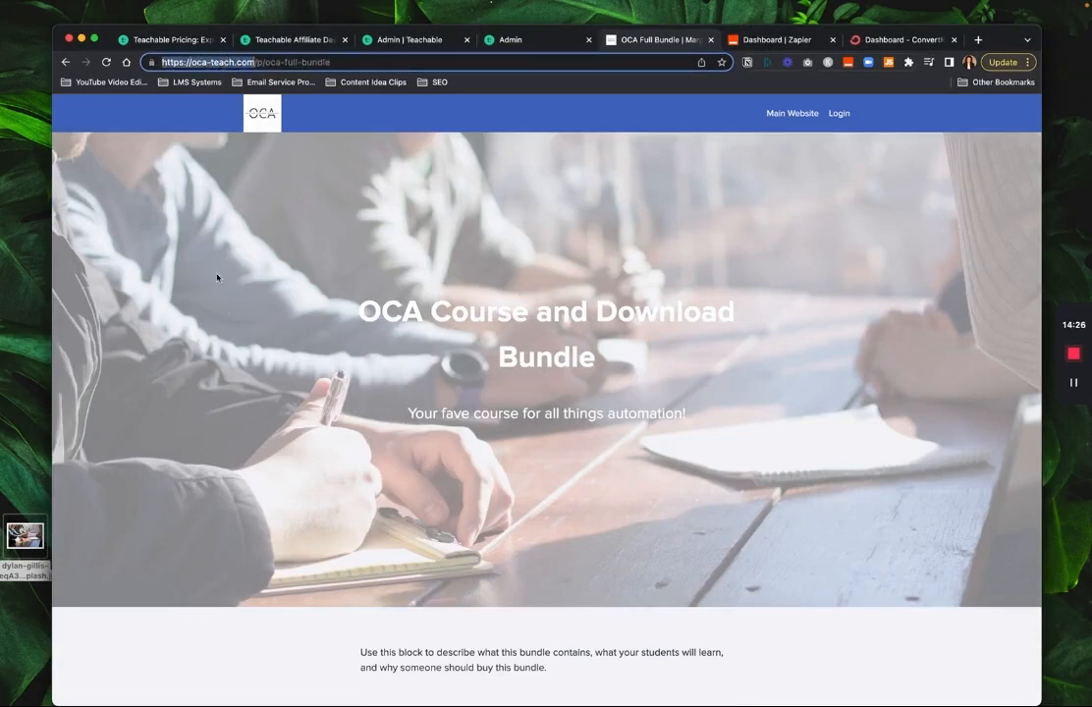
pyautogui.click(299, 243)
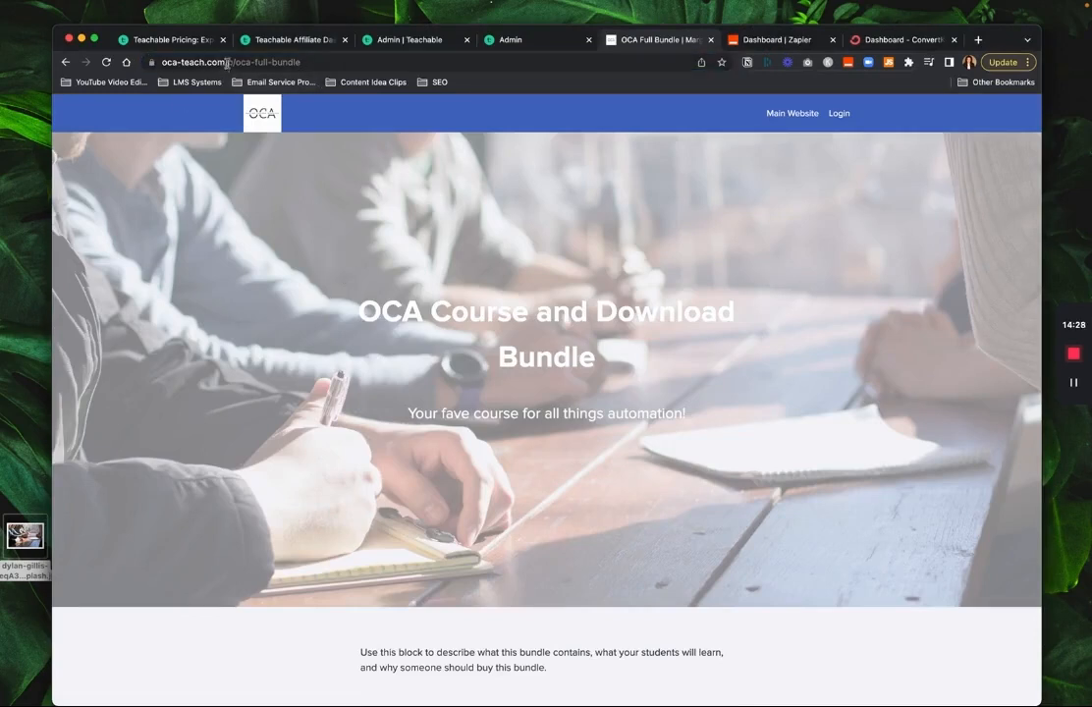
pyautogui.moveTo(228, 62); pyautogui.dragTo(320, 51)
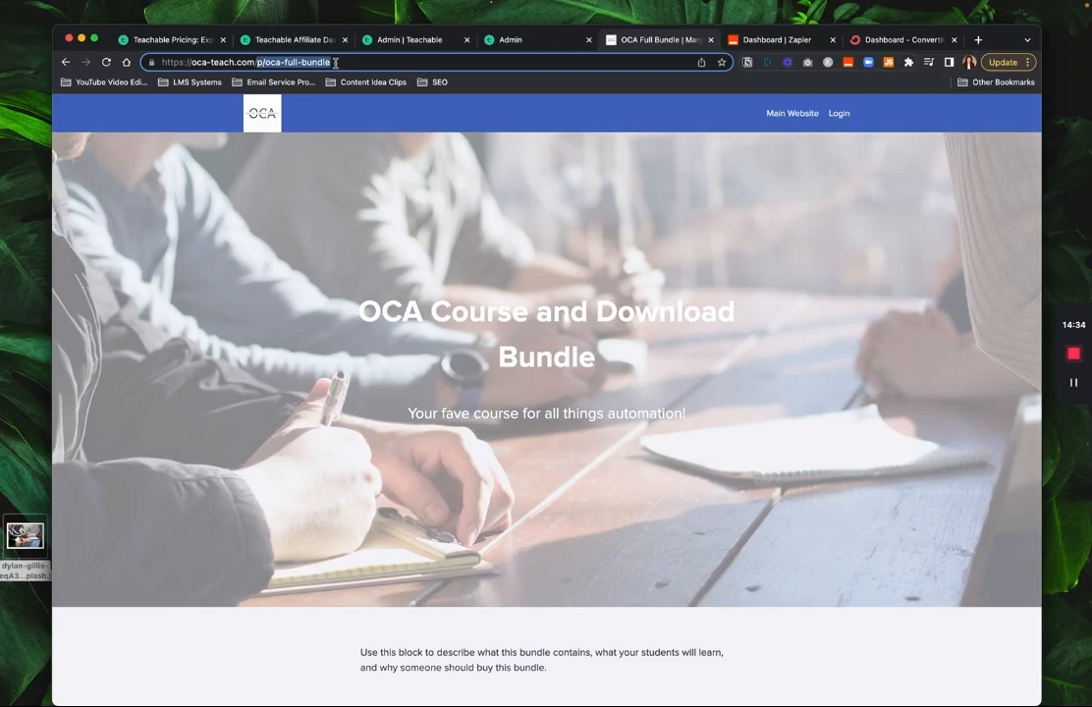
pyautogui.click(482, 42)
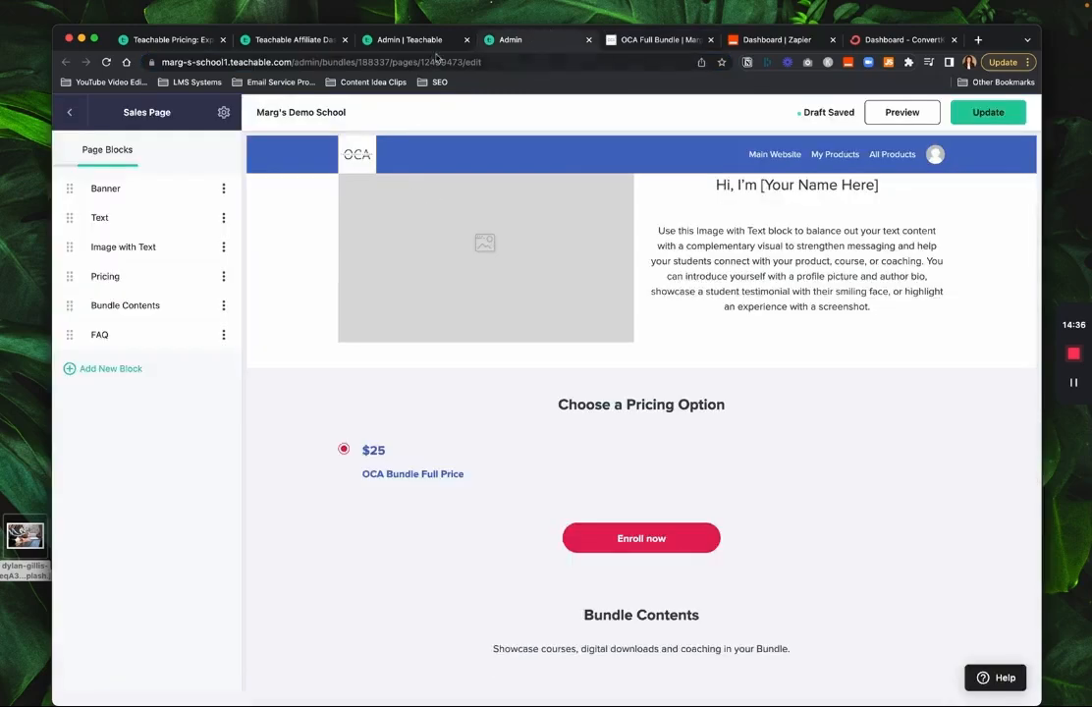
# Navigate to Bundles > OCA Full Bundle > Pages and note the sales page URL
pyautogui.click(377, 40)
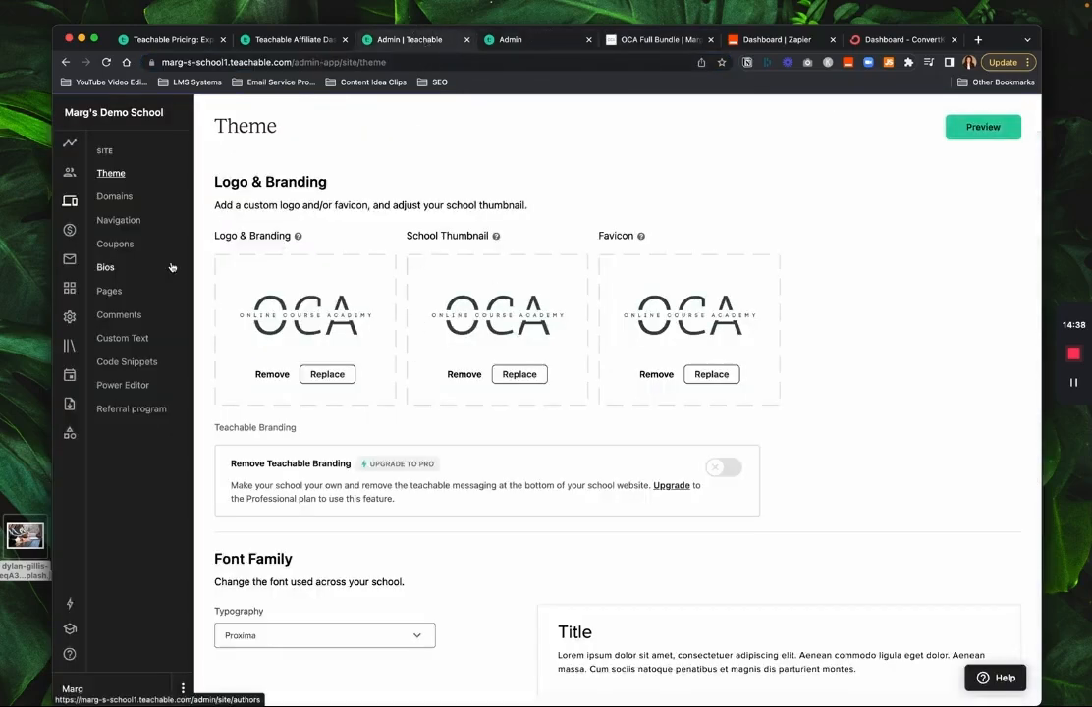
pyautogui.click(70, 344)
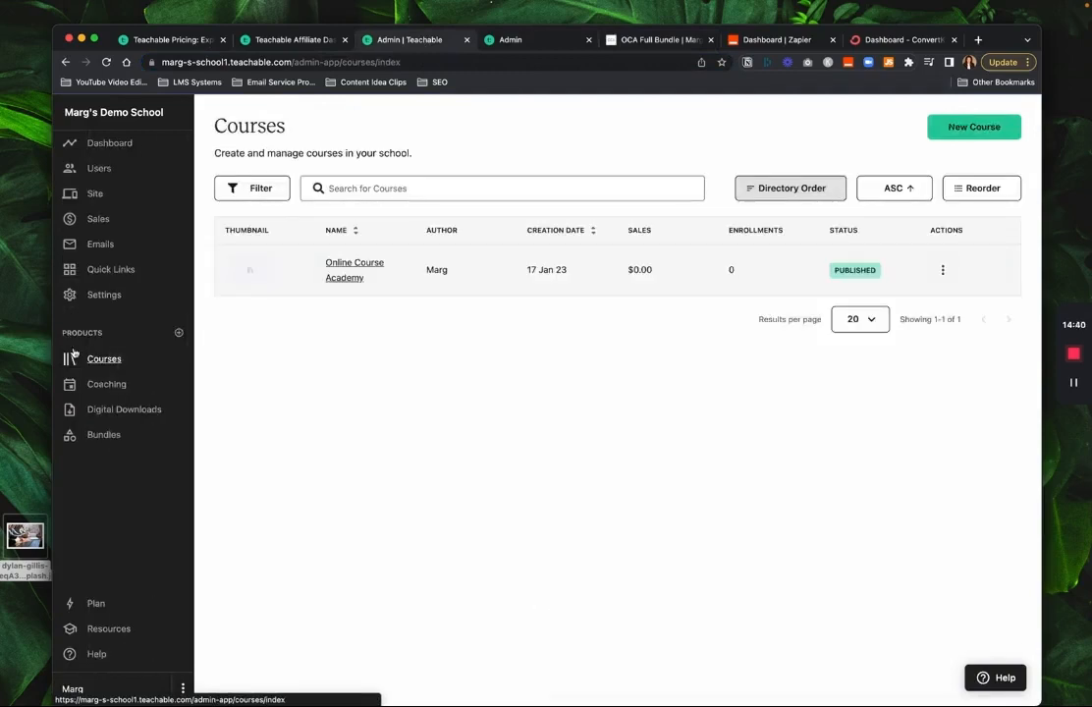
pyautogui.click(103, 434)
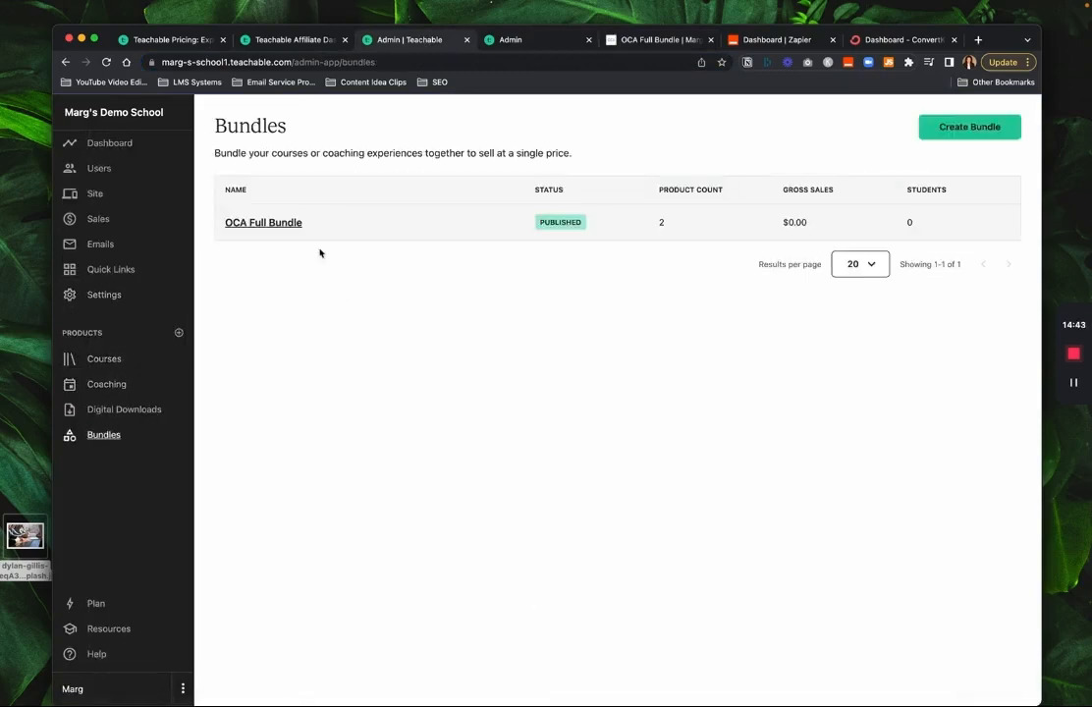
pyautogui.click(250, 220)
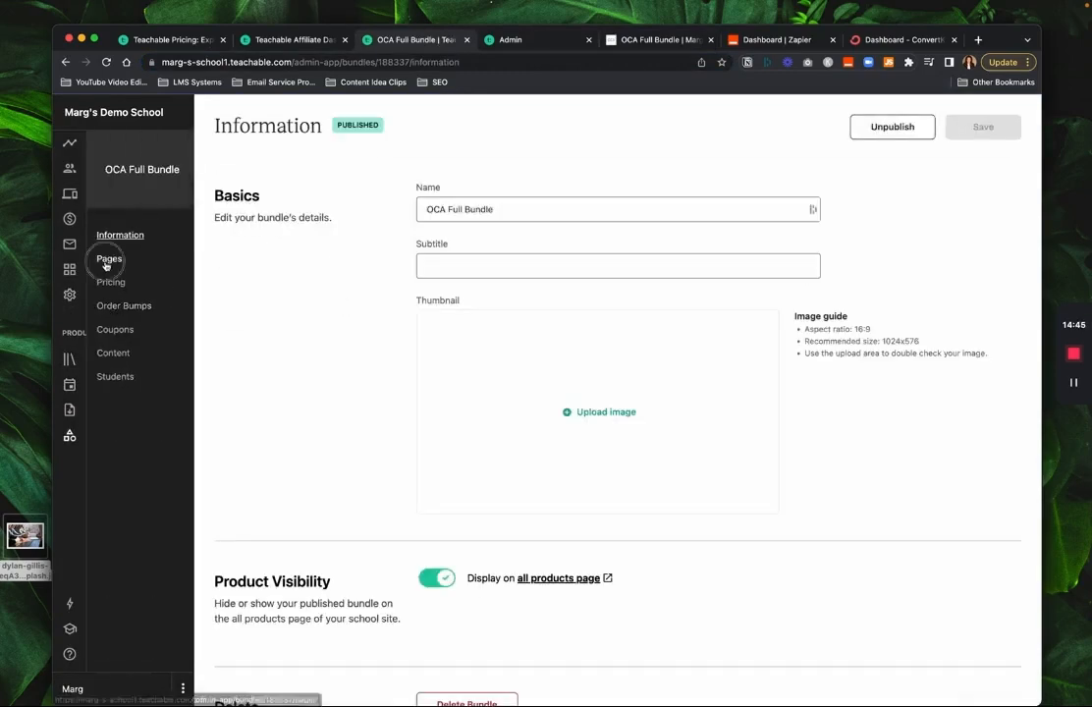
pyautogui.click(108, 259)
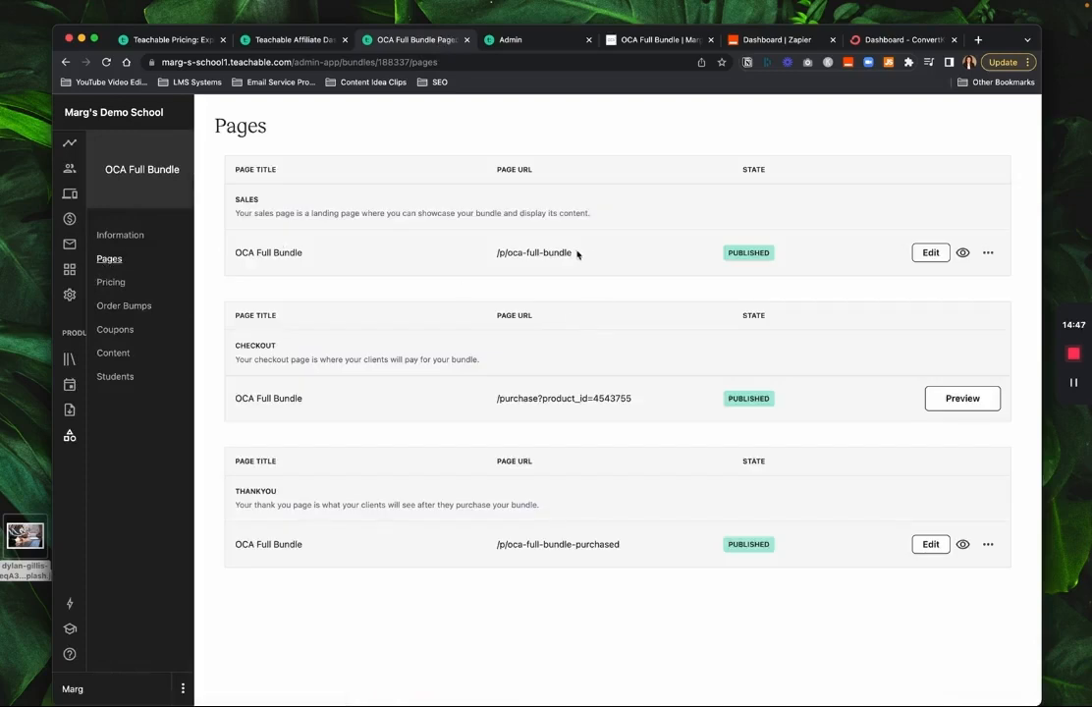
pyautogui.moveTo(576, 254); pyautogui.dragTo(494, 258)
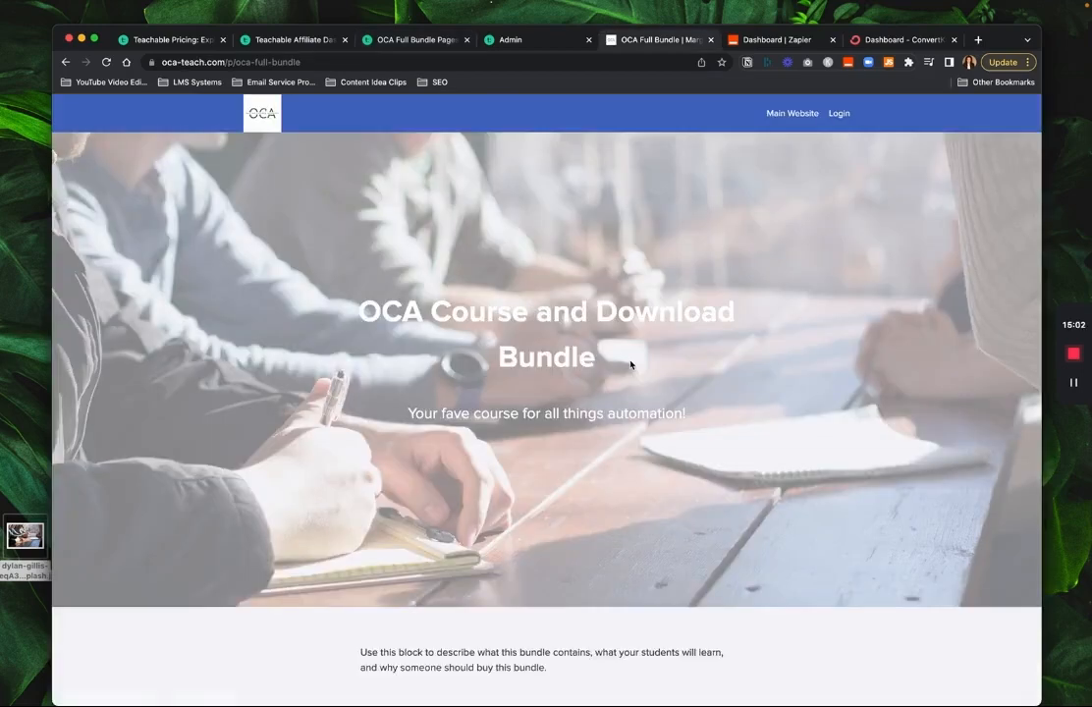
# Enroll from the sales page to review the bundle's $25 checkout page
pyautogui.scroll(-8, 631, 364)
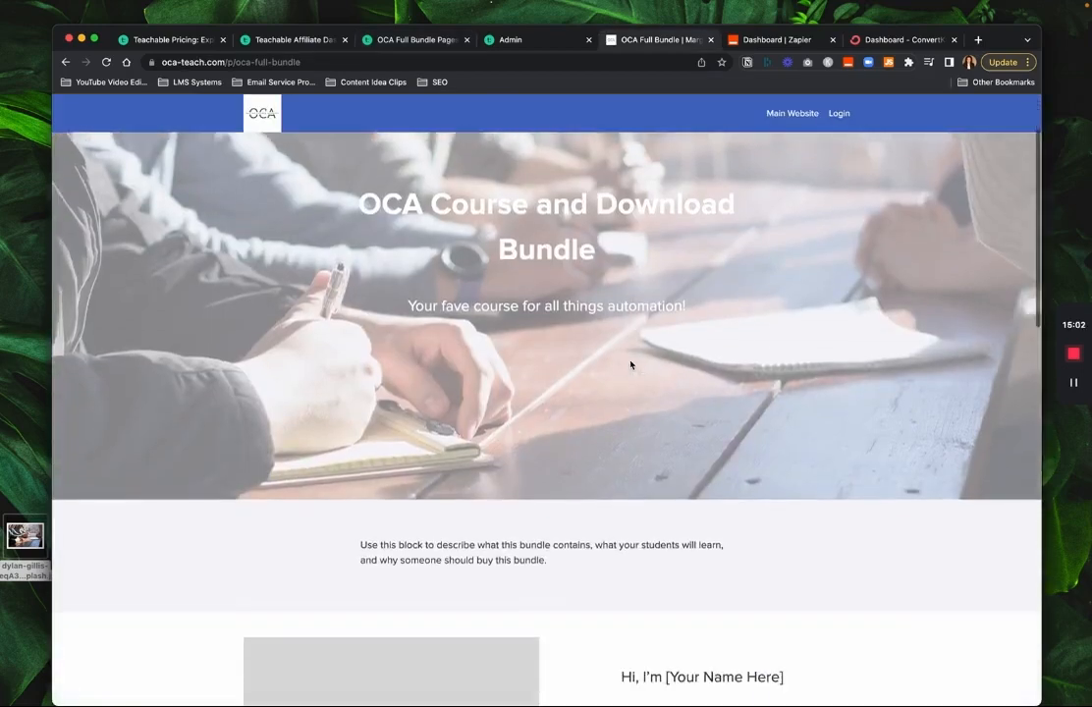
pyautogui.scroll(-2, 629, 359)
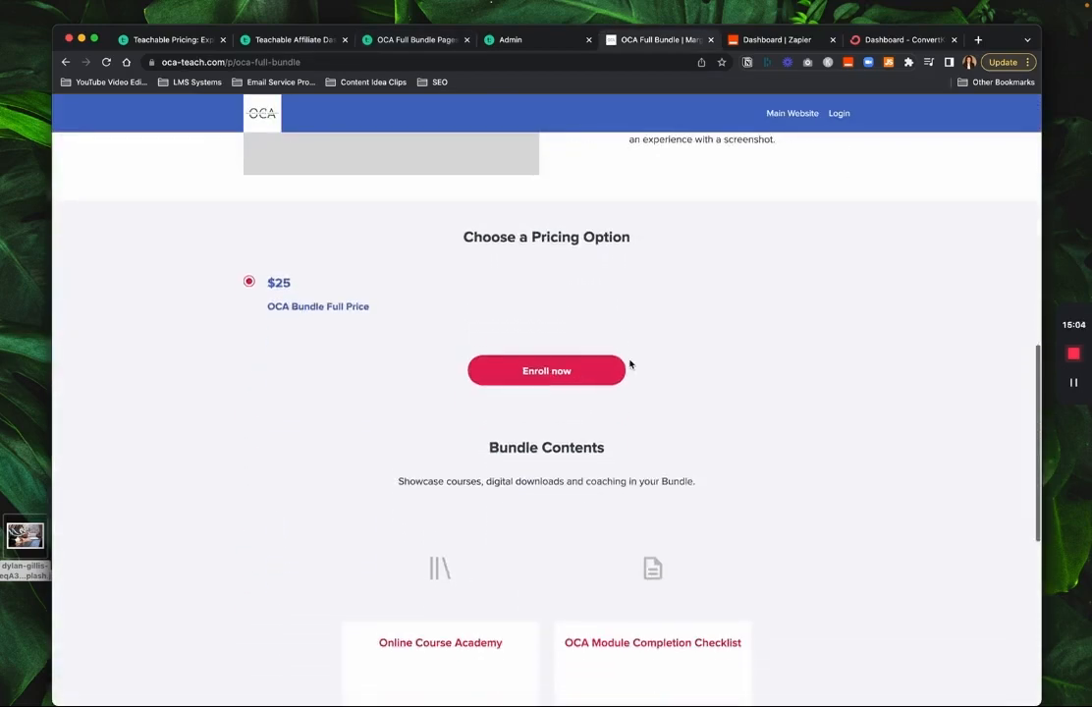
pyautogui.click(546, 371)
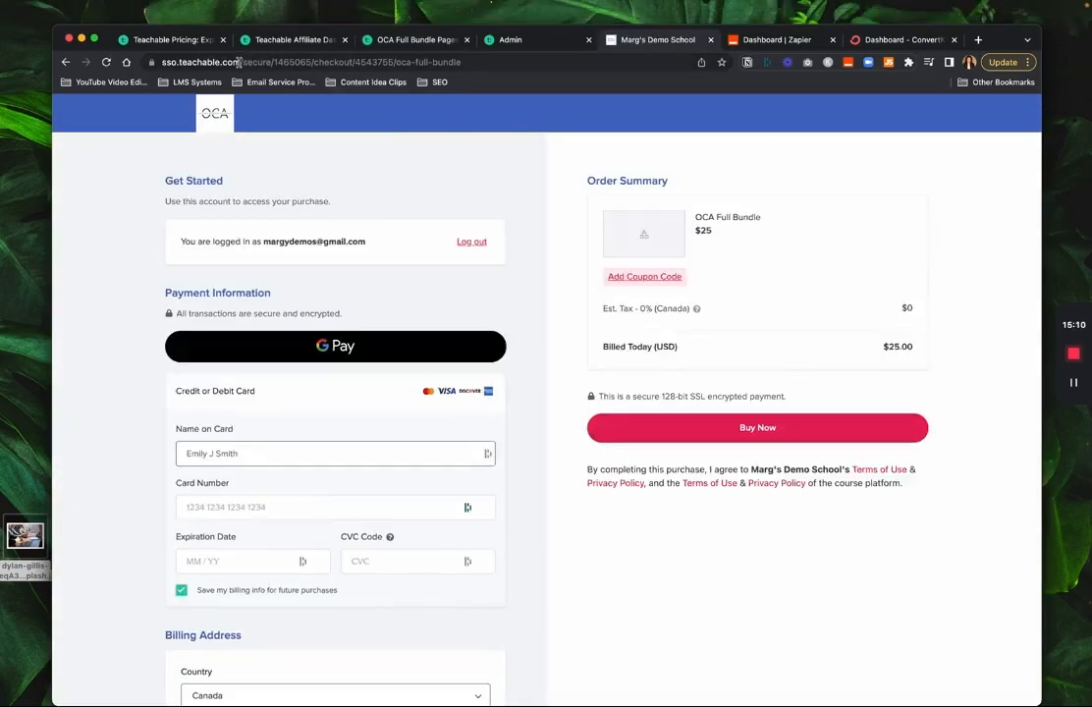
pyautogui.moveTo(243, 62); pyautogui.dragTo(145, 84)
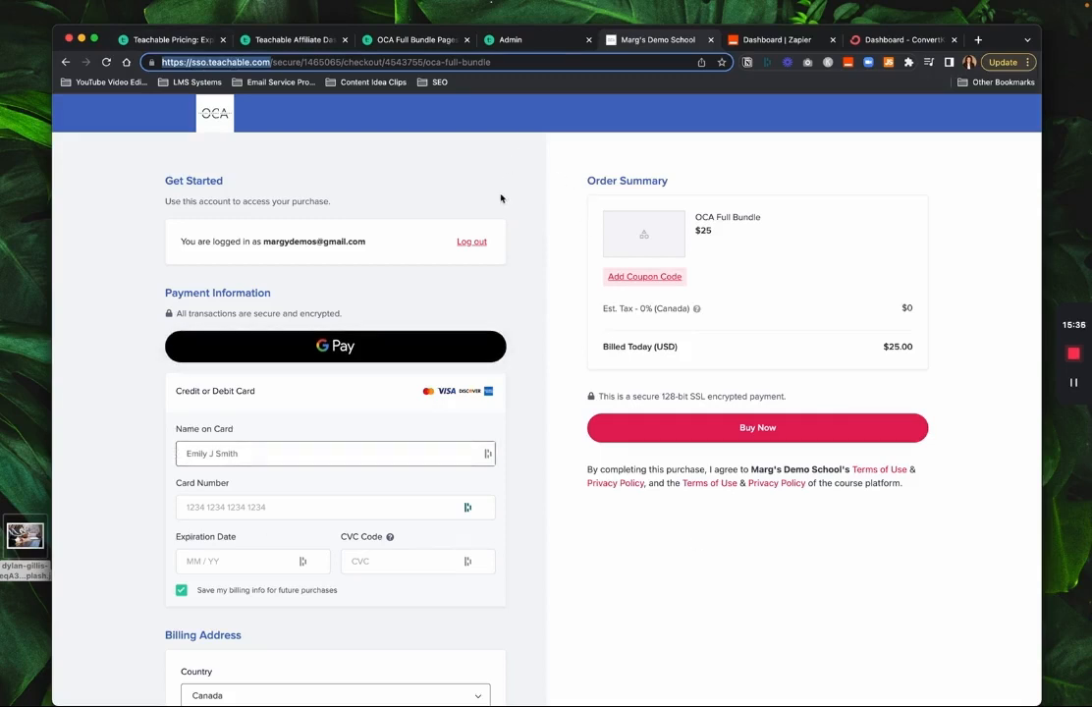
pyautogui.scroll(-3, 501, 203)
pyautogui.scroll(3, 501, 202)
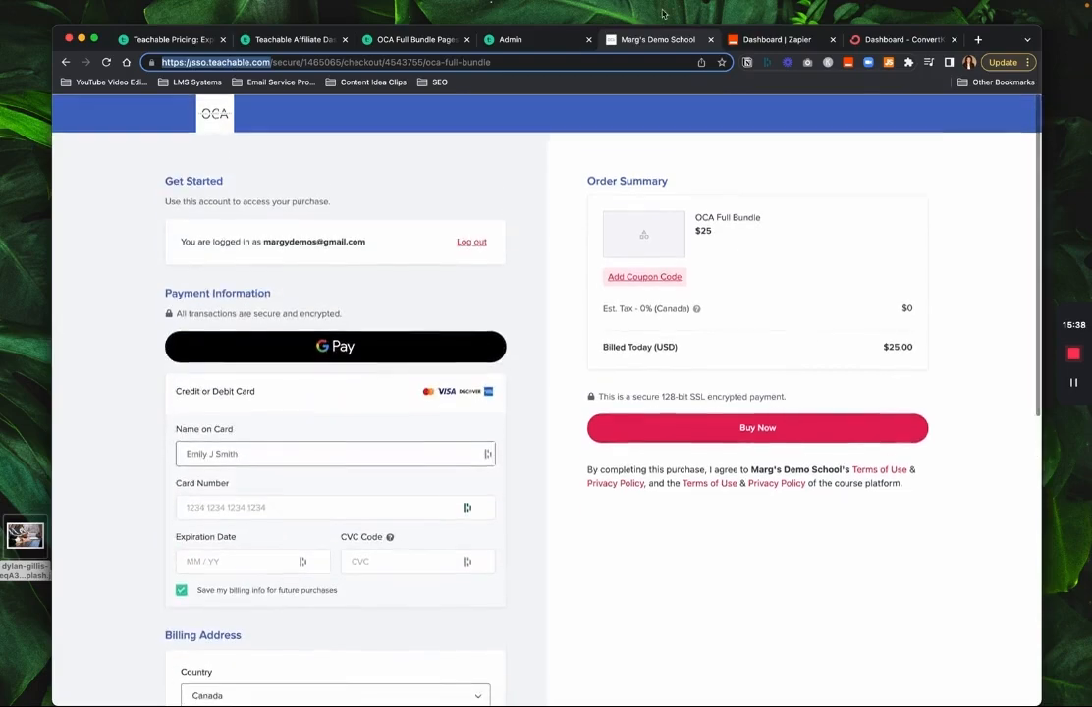
# Close the sales page editor tab and return to the bundle's Pages list
pyautogui.click(521, 41)
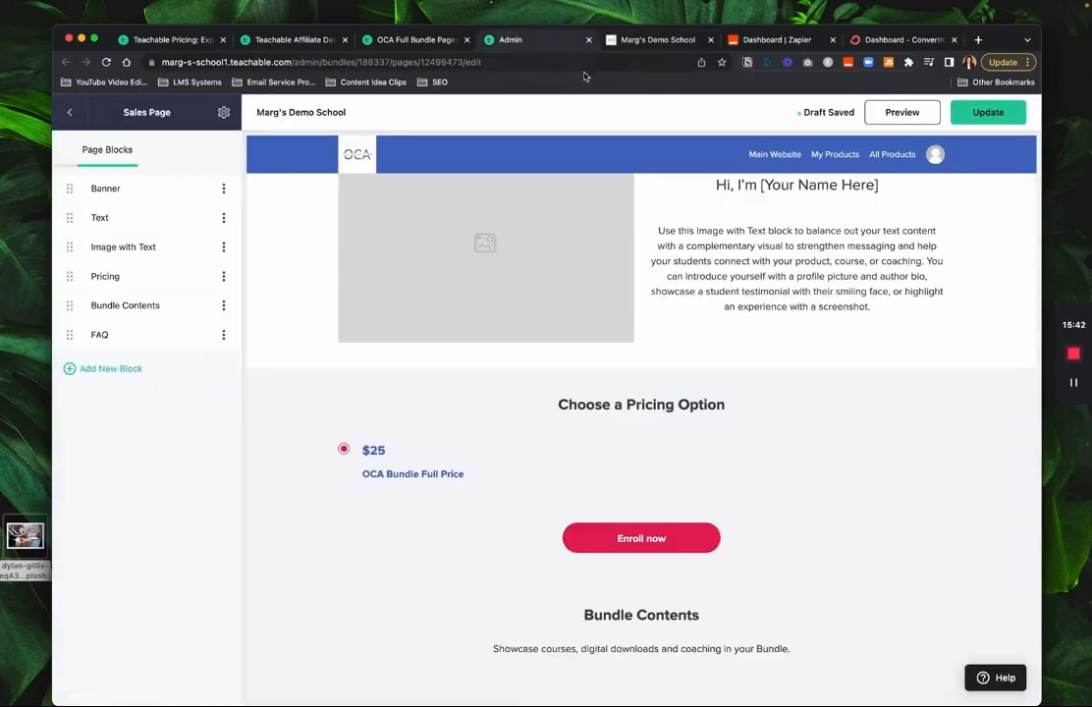
pyautogui.press('super+w')
pyautogui.click(408, 41)
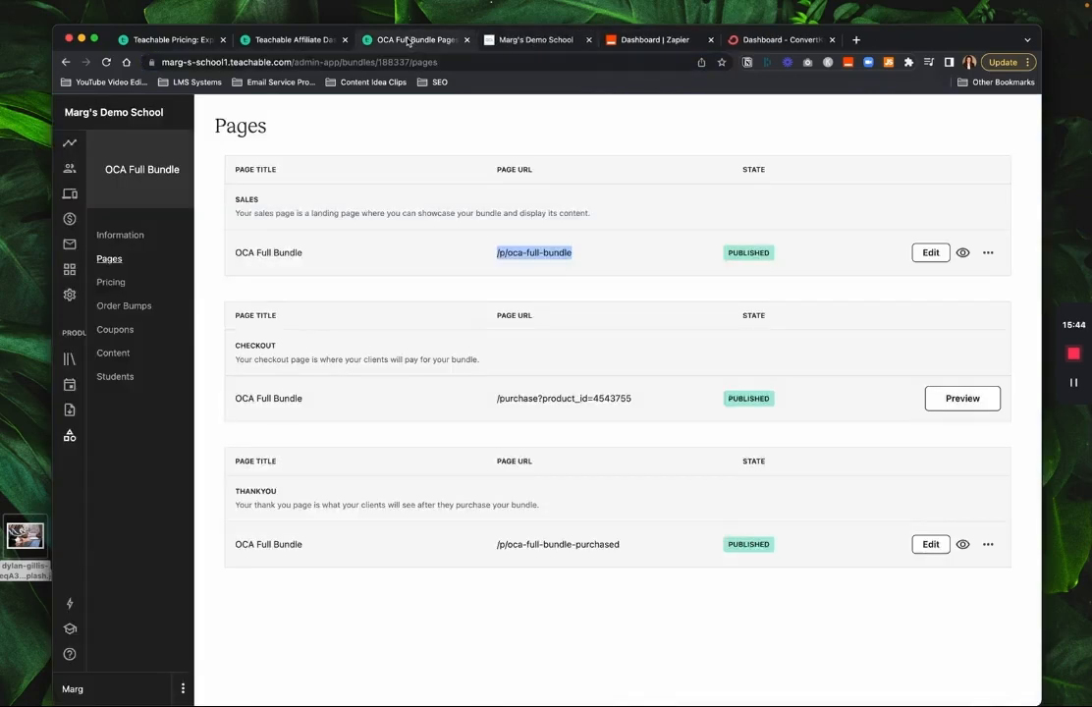
pyautogui.moveTo(234, 252); pyautogui.dragTo(312, 250)
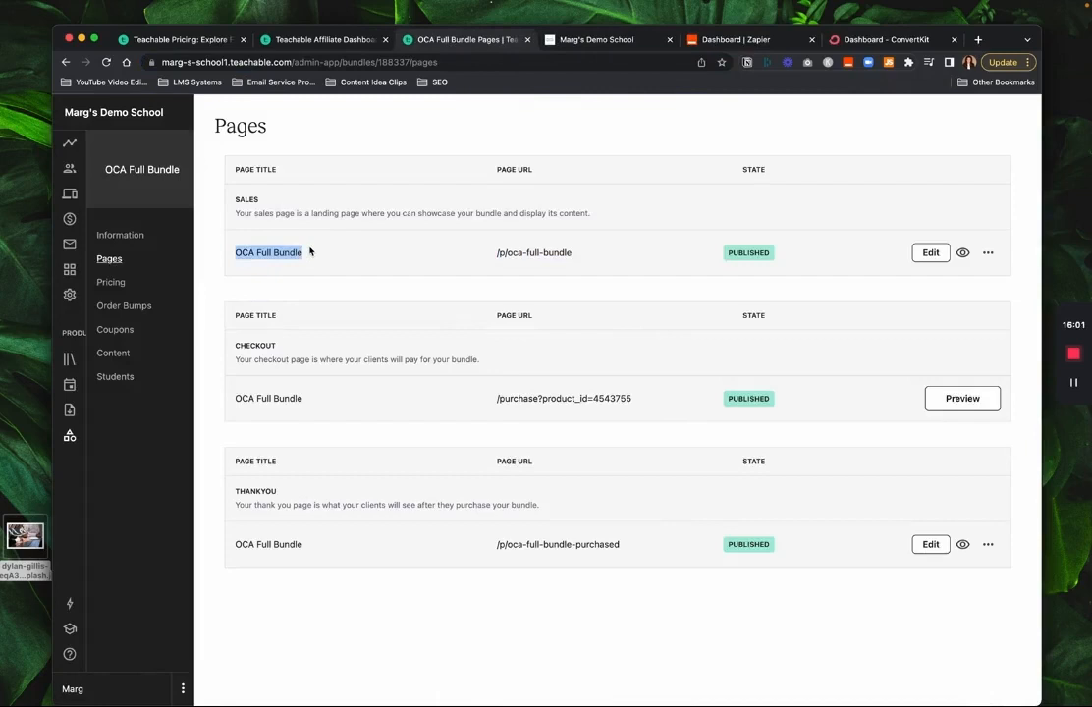
pyautogui.click(851, 411)
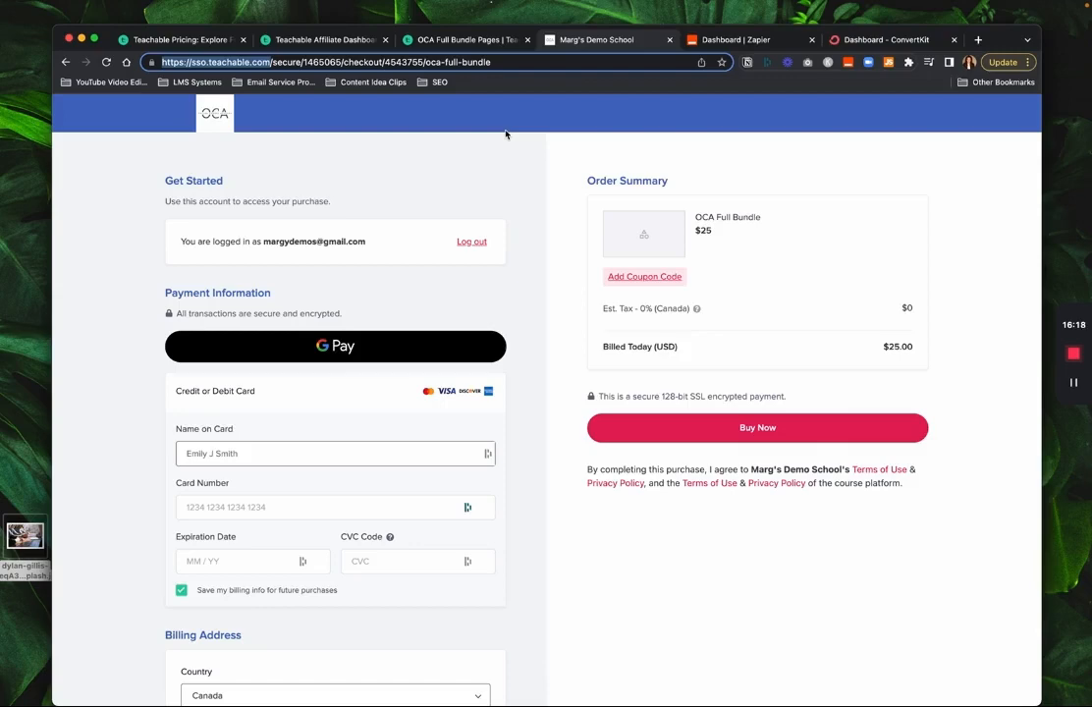
pyautogui.scroll(-5, 490, 329)
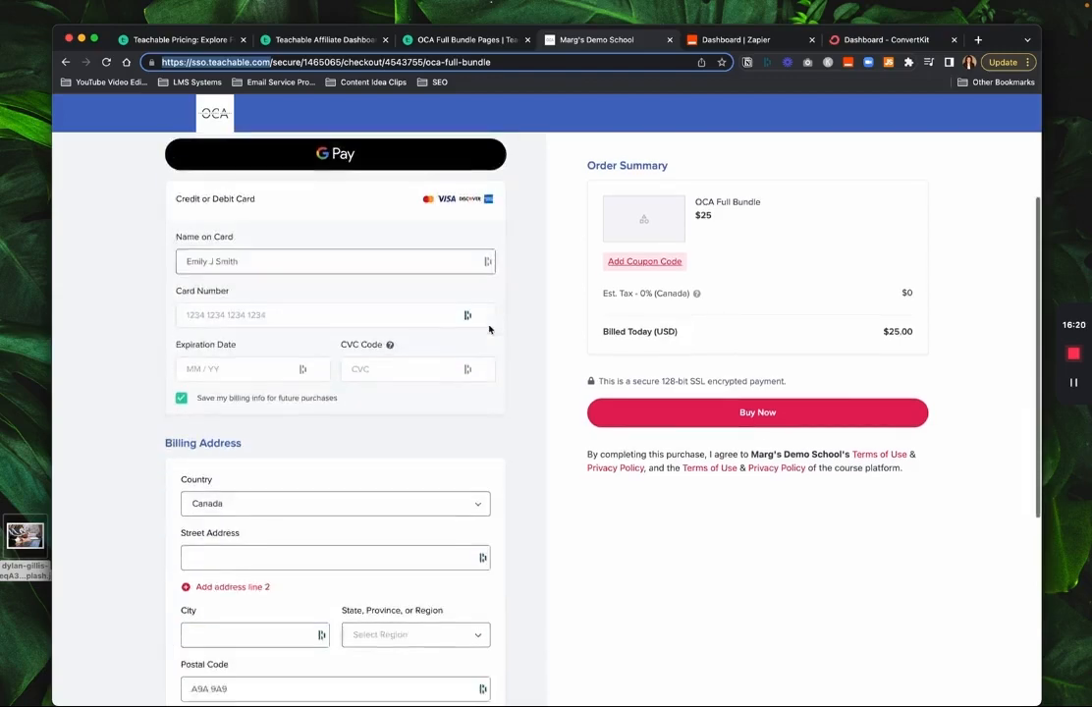
pyautogui.scroll(-3, 531, 442)
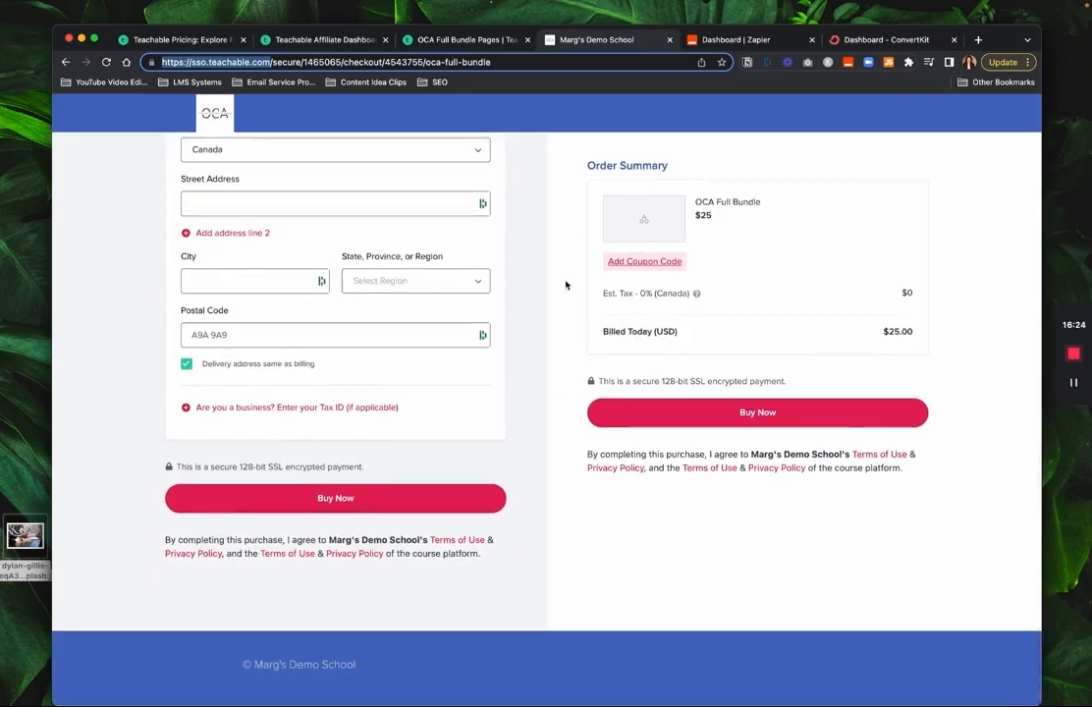
pyautogui.scroll(6, 565, 285)
pyautogui.scroll(1, 566, 285)
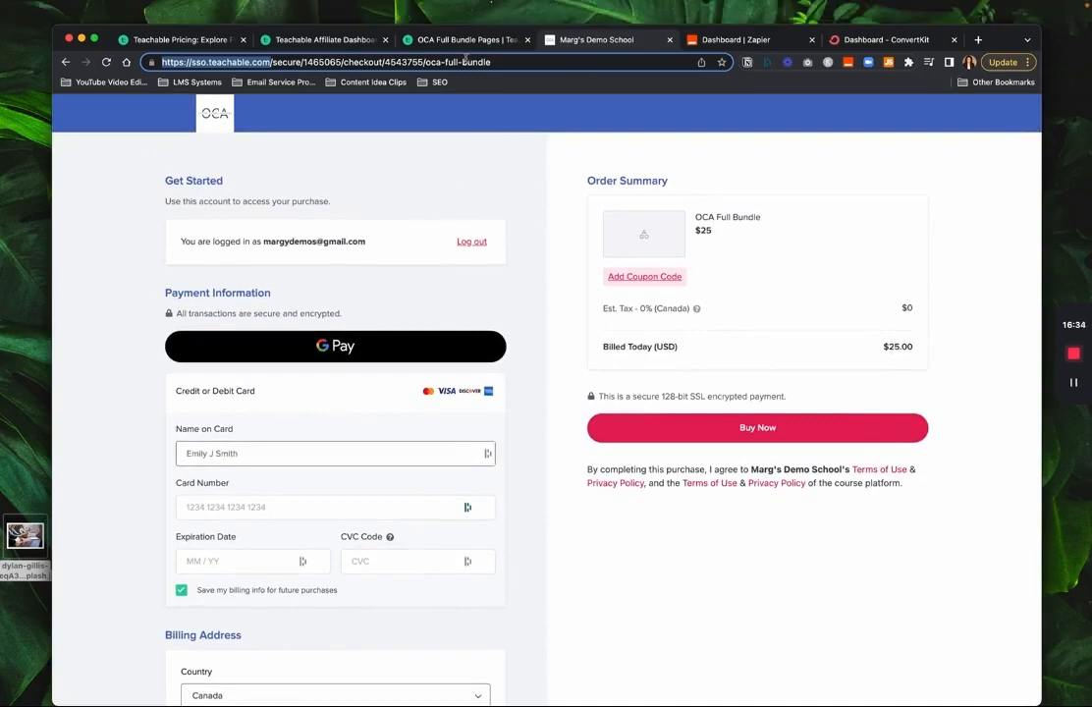
pyautogui.click(470, 43)
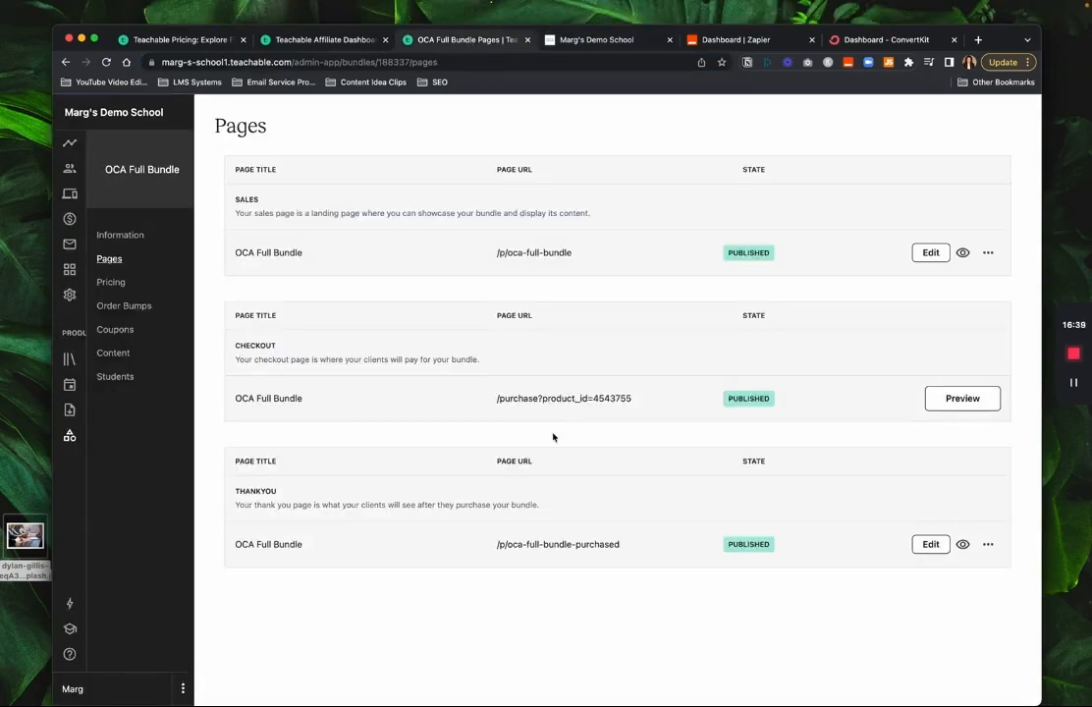
pyautogui.scroll(1, 553, 437)
# Open the Thank You page editor and browse the block types available to add
pyautogui.click(930, 545)
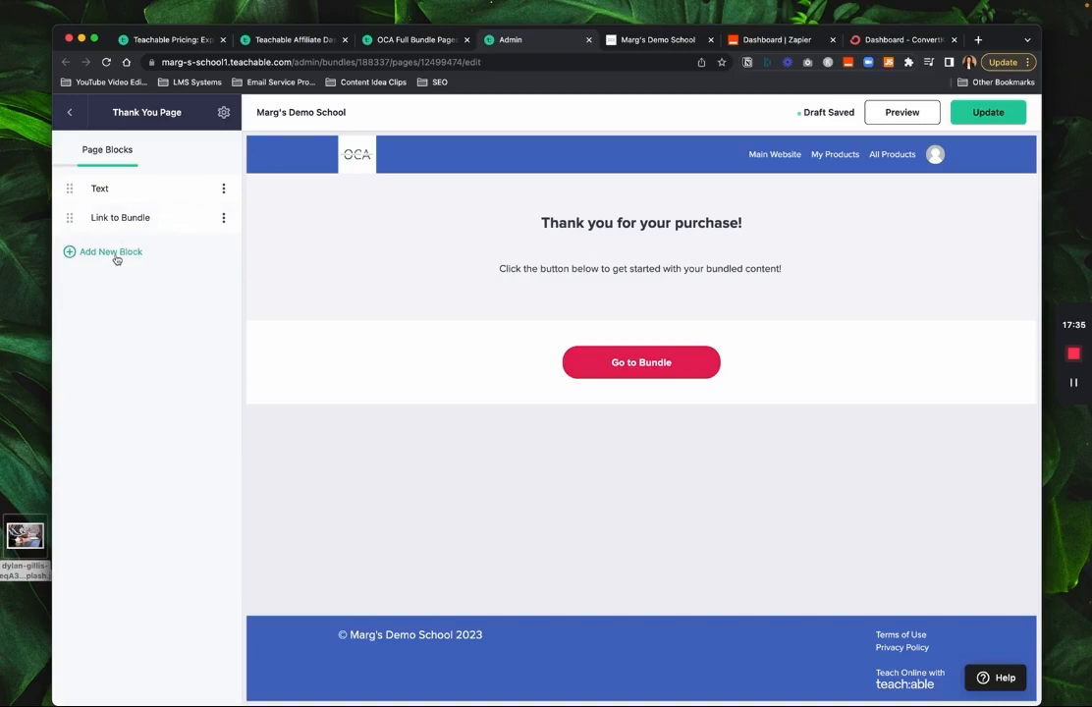
pyautogui.click(112, 253)
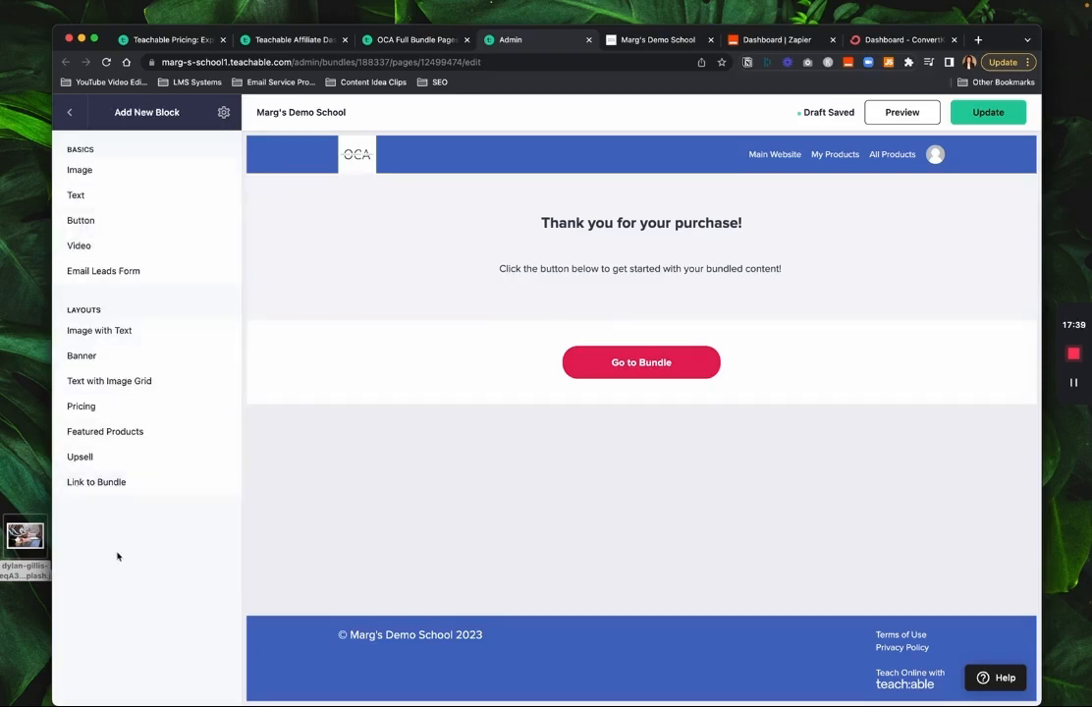
pyautogui.click(69, 112)
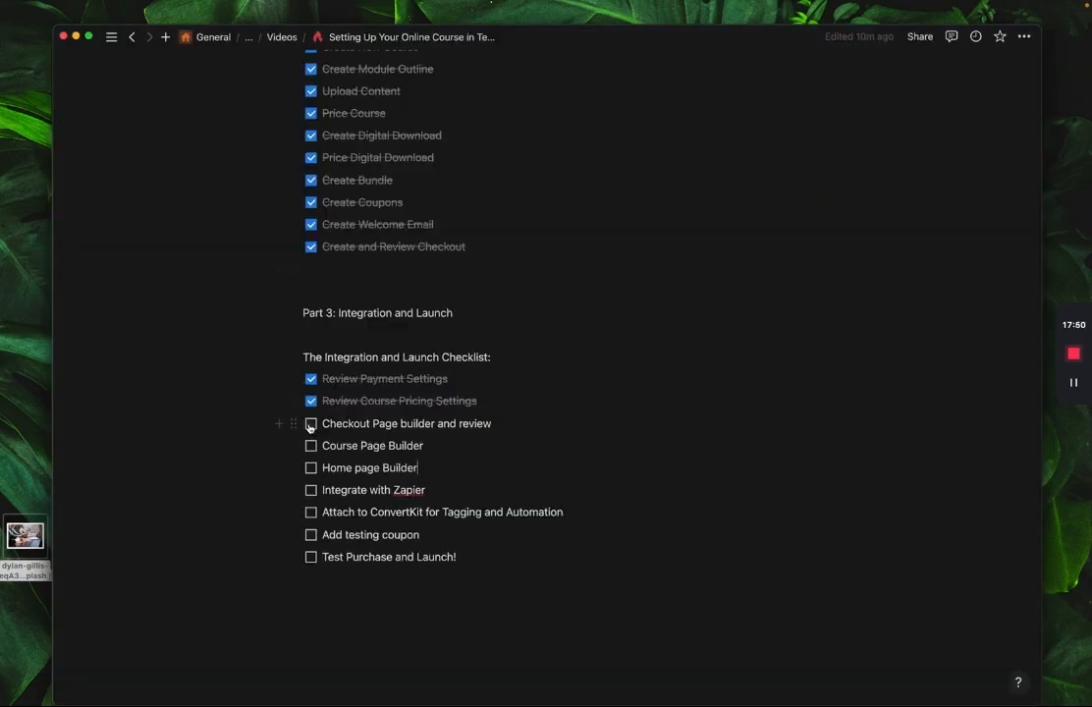
# Tick the Checkout Page builder and review and Course Page Builder boxes, then return to Teachable
pyautogui.click(311, 424)
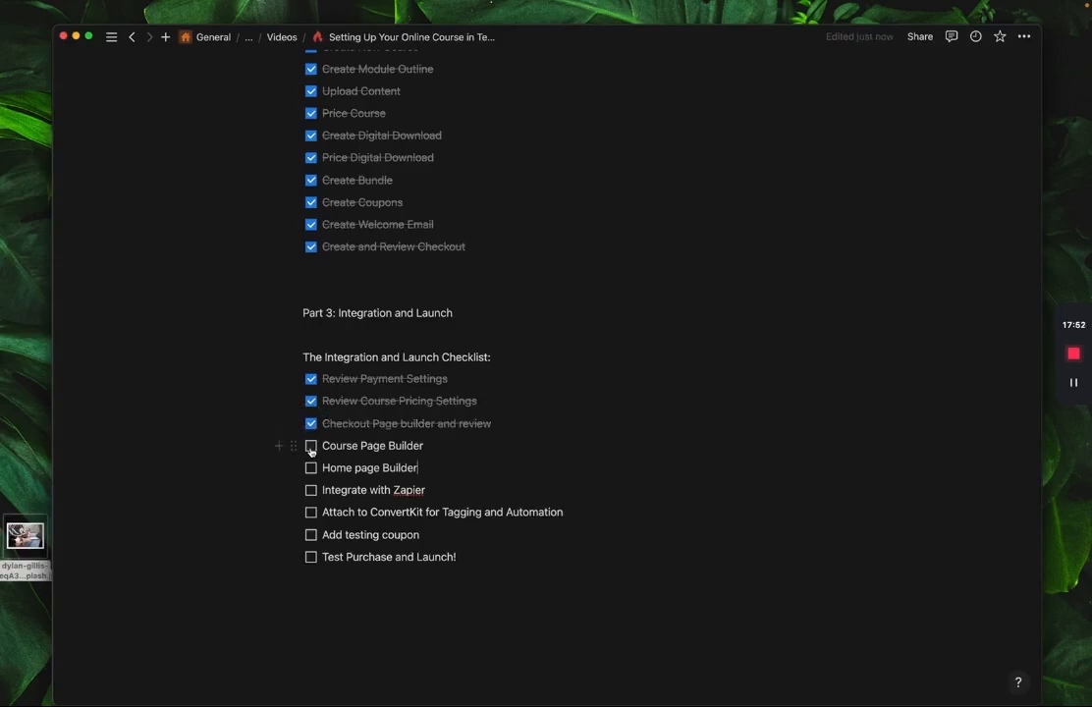
pyautogui.click(311, 446)
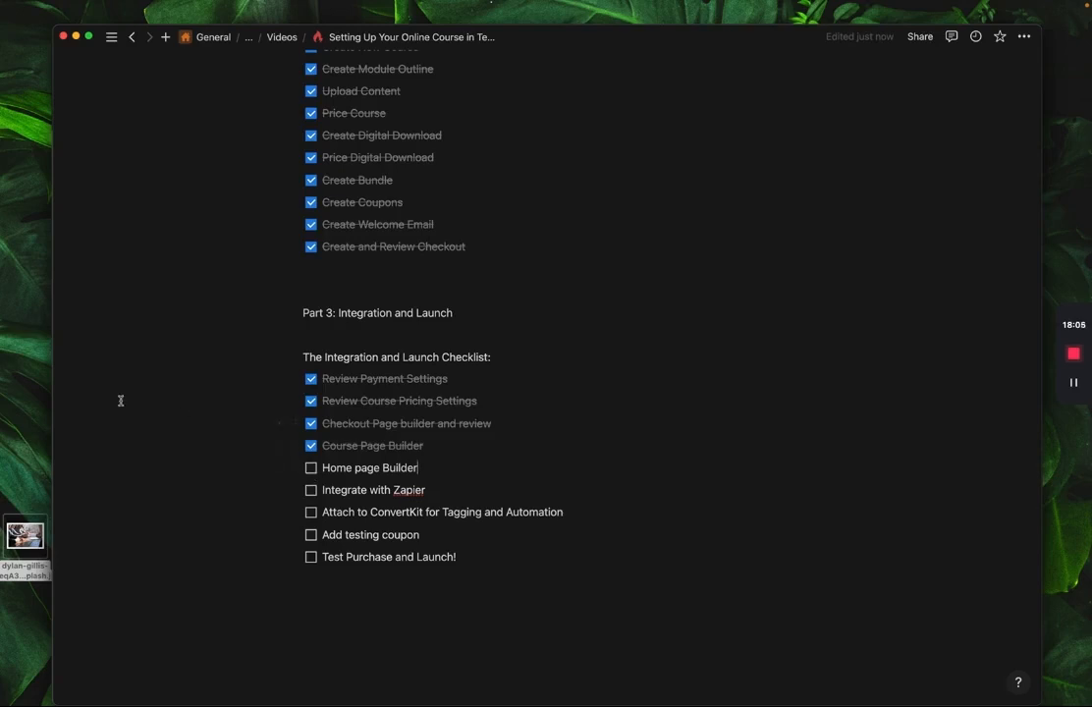
pyautogui.click(13, 366)
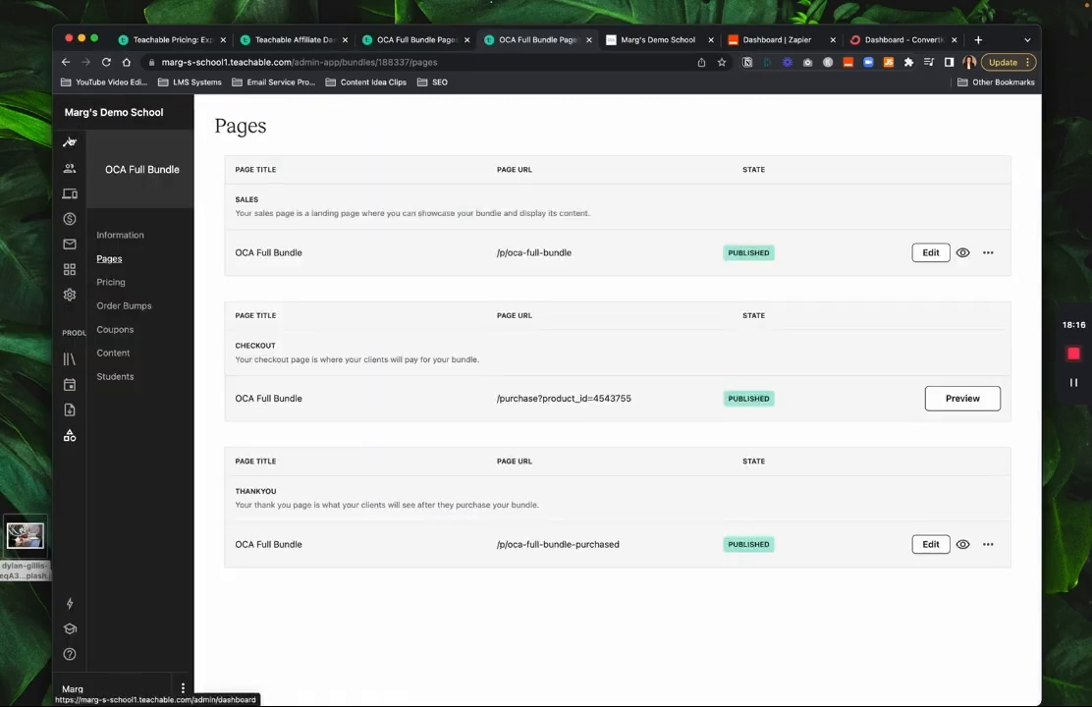
# Go to the school's Site Pages list in Teachable
pyautogui.click(70, 154)
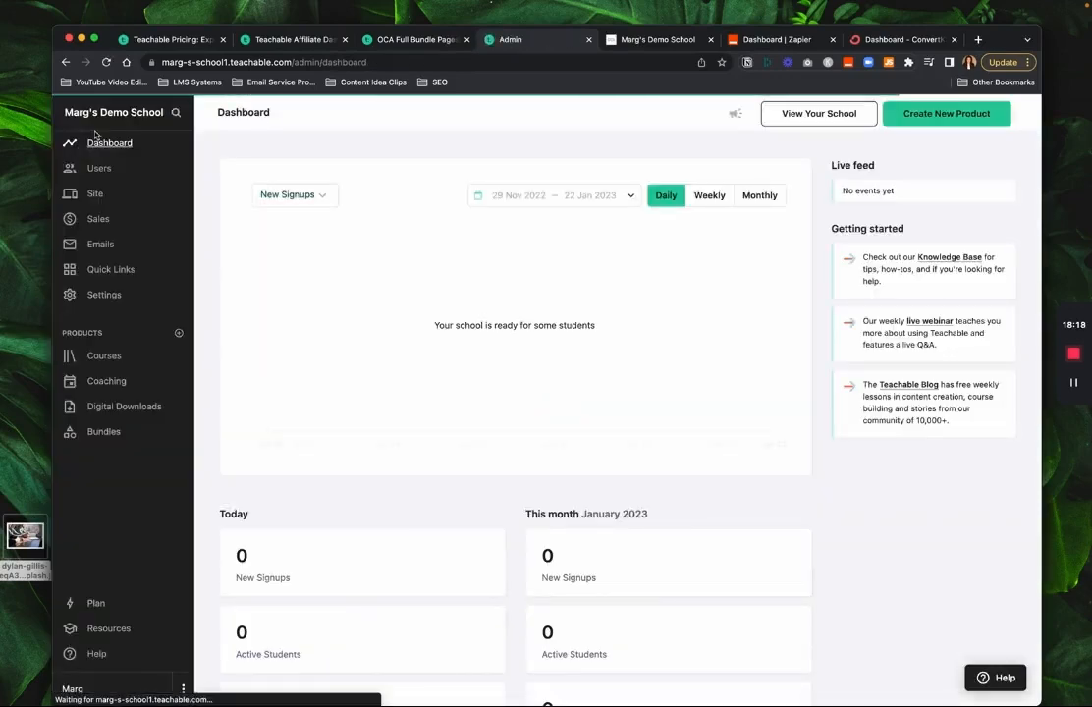
pyautogui.click(96, 194)
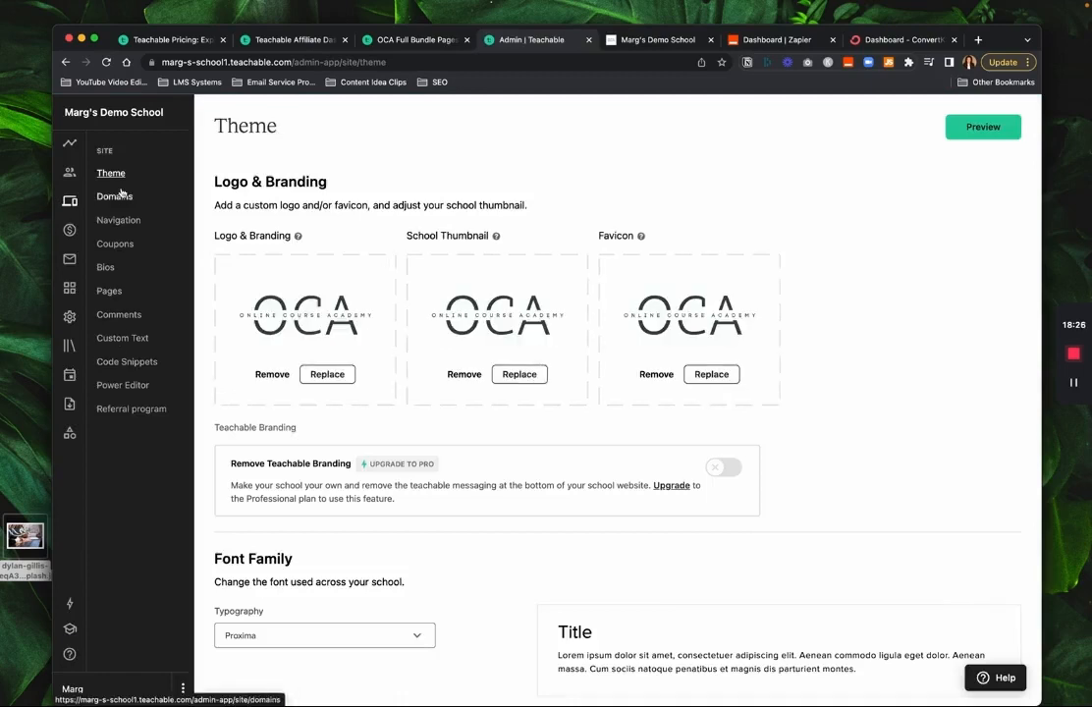
pyautogui.click(109, 292)
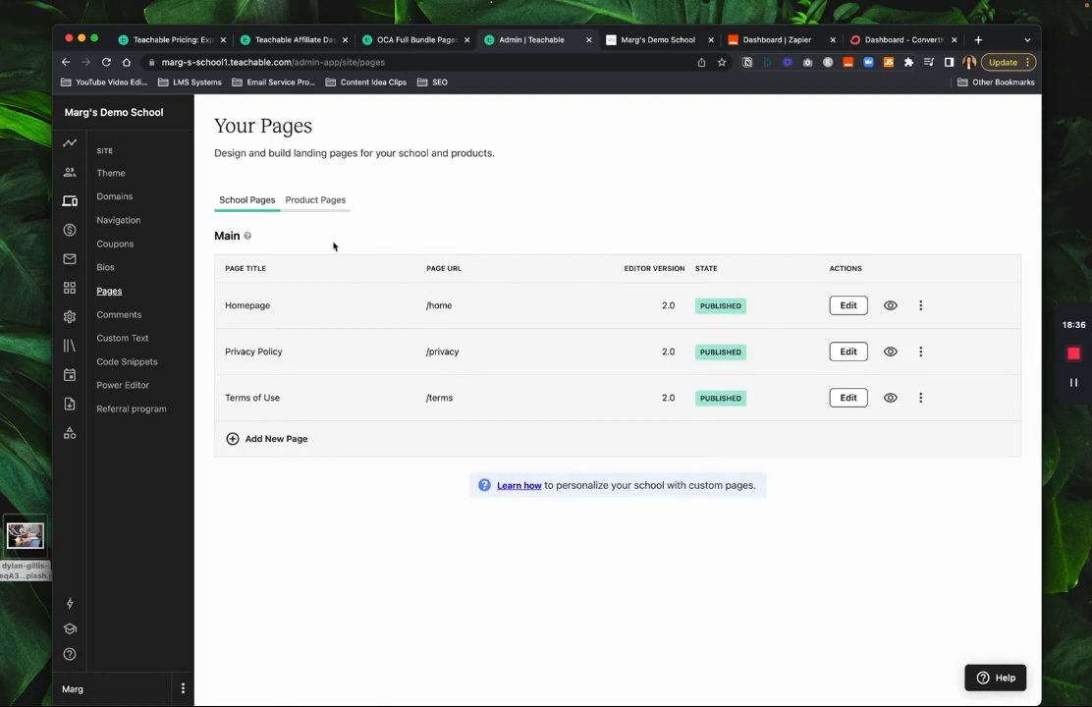
# Review the OCA Full Bundle's product pages, then open the school Homepage in the editor
pyautogui.click(321, 204)
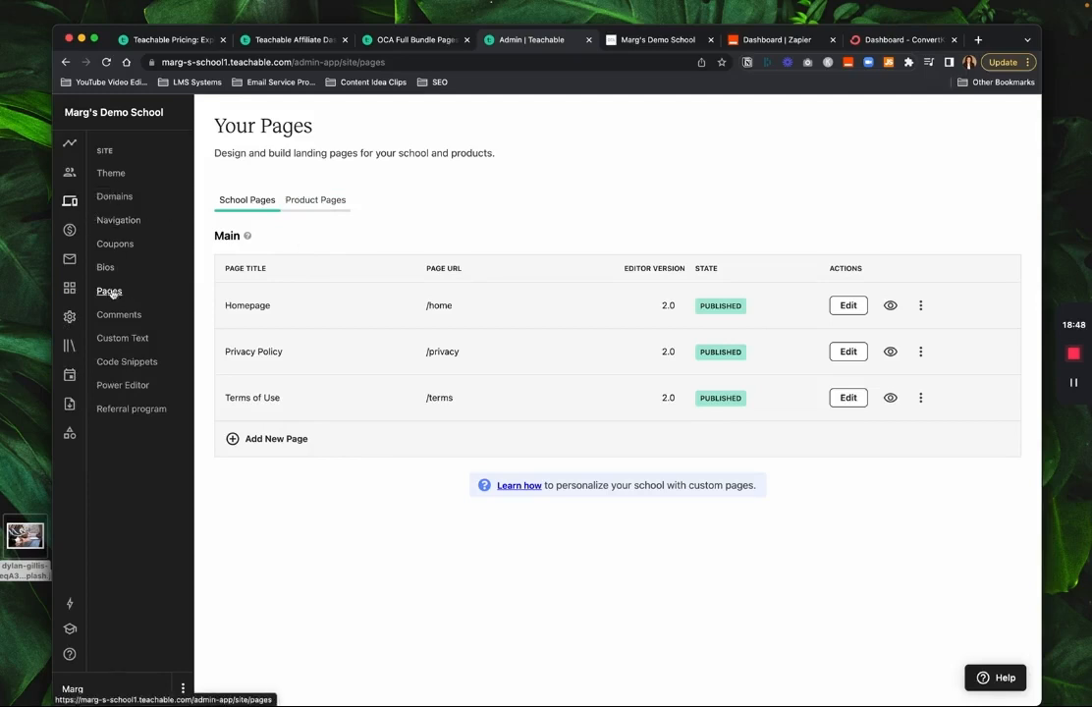
pyautogui.click(317, 205)
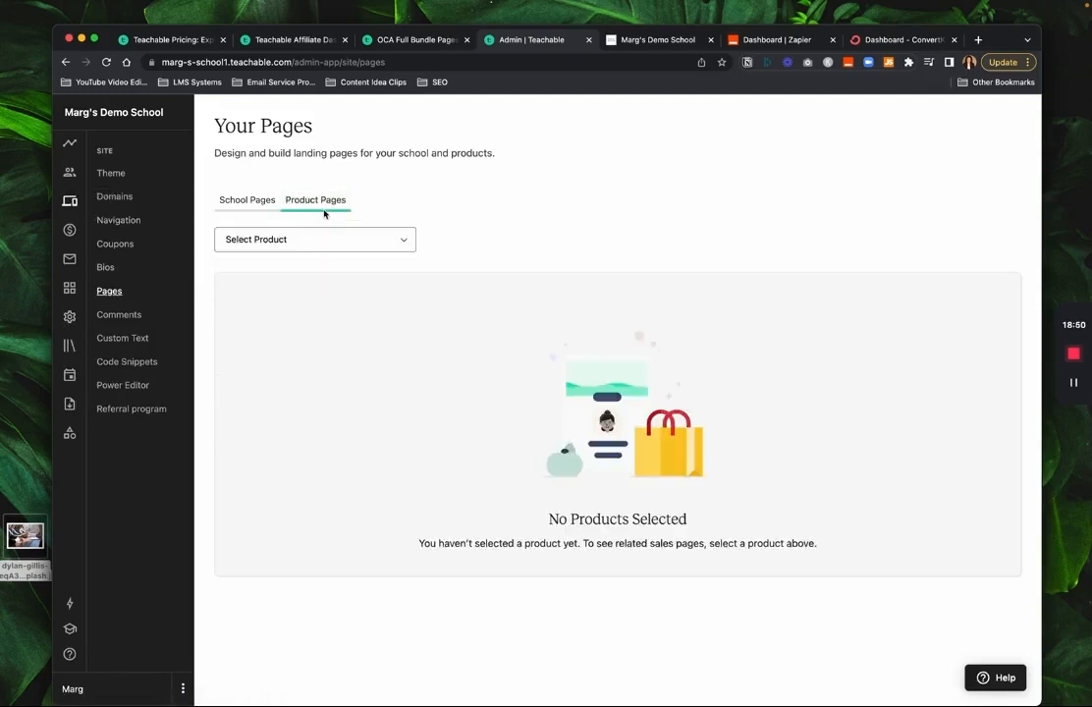
pyautogui.click(324, 238)
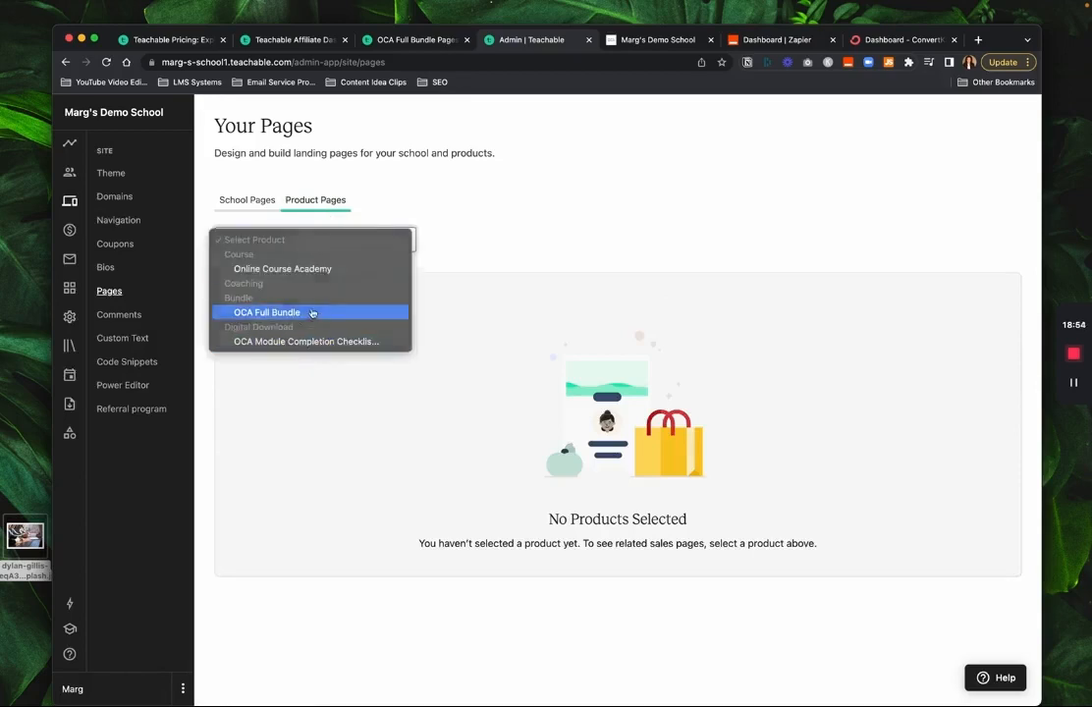
pyautogui.click(313, 313)
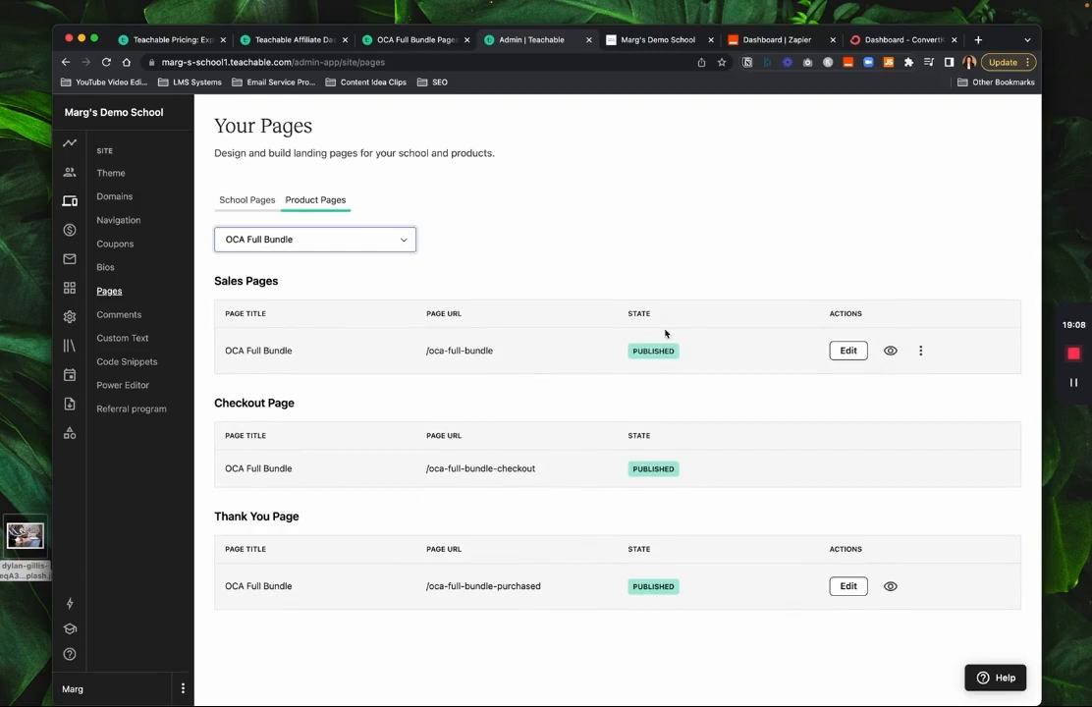
pyautogui.click(248, 200)
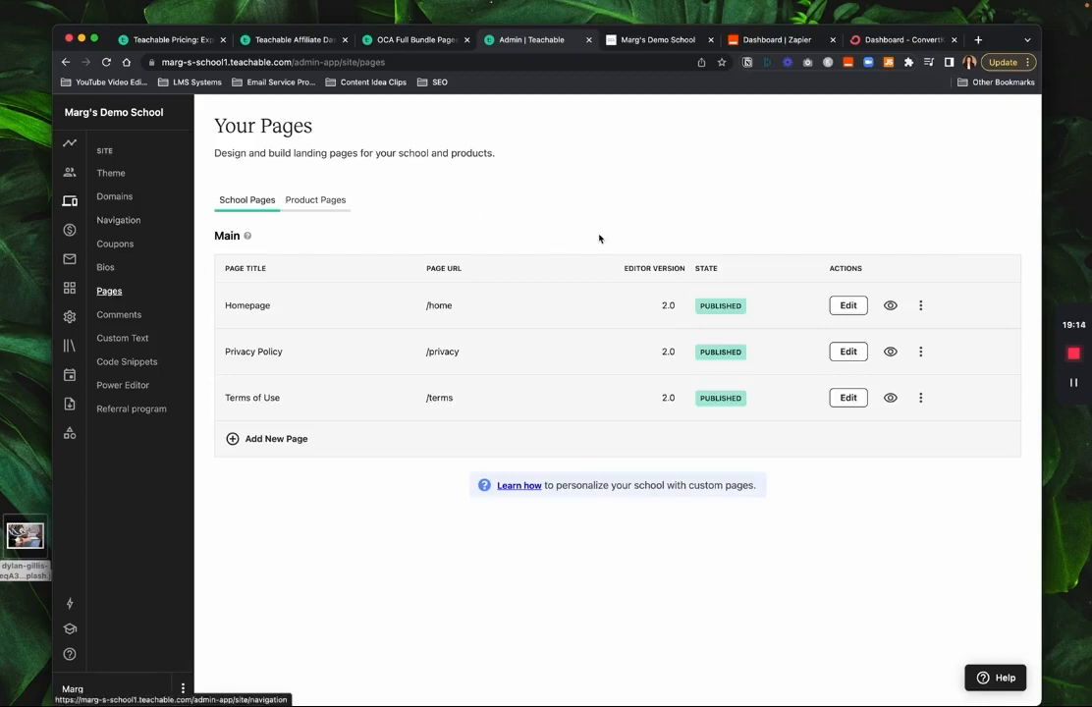
pyautogui.click(844, 307)
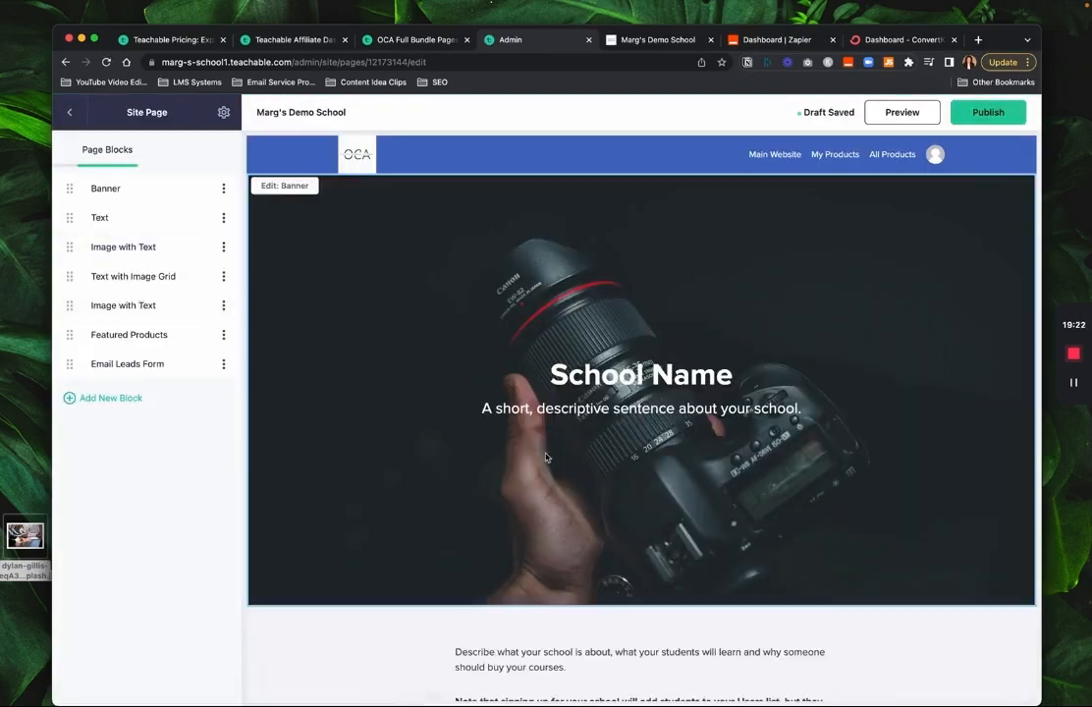
# Retitle the Homepage banner 'OCA Academy', publish it, and return to the Your Pages list
pyautogui.scroll(-5, 546, 456)
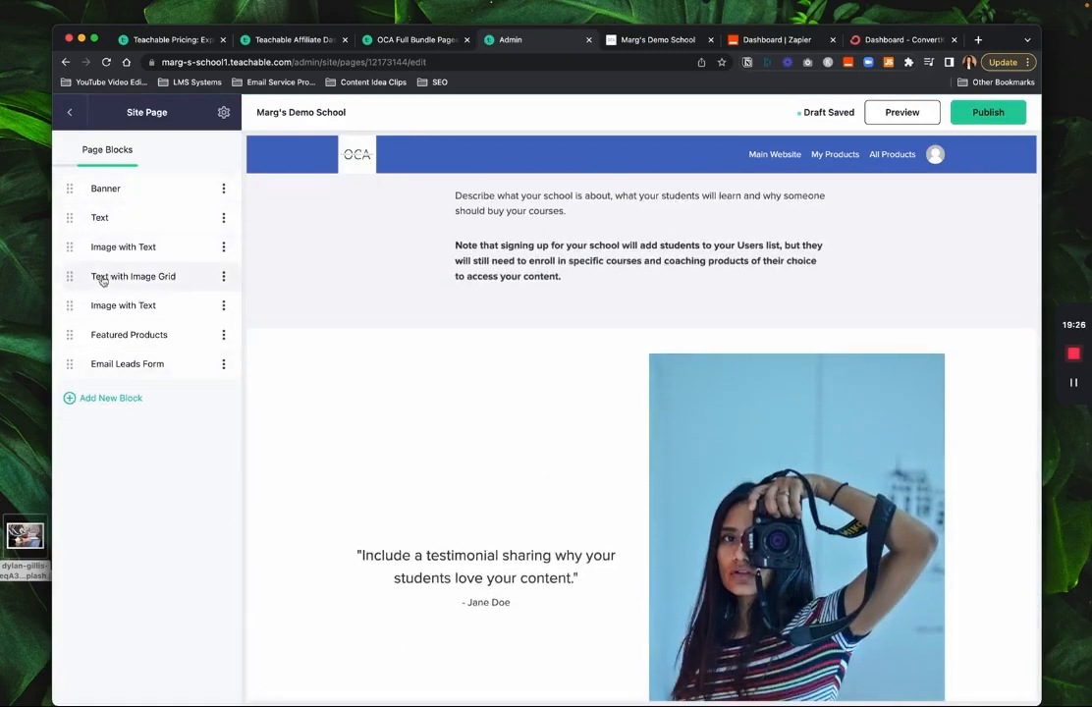
pyautogui.moveTo(67, 304); pyautogui.dragTo(69, 308)
pyautogui.click(116, 396)
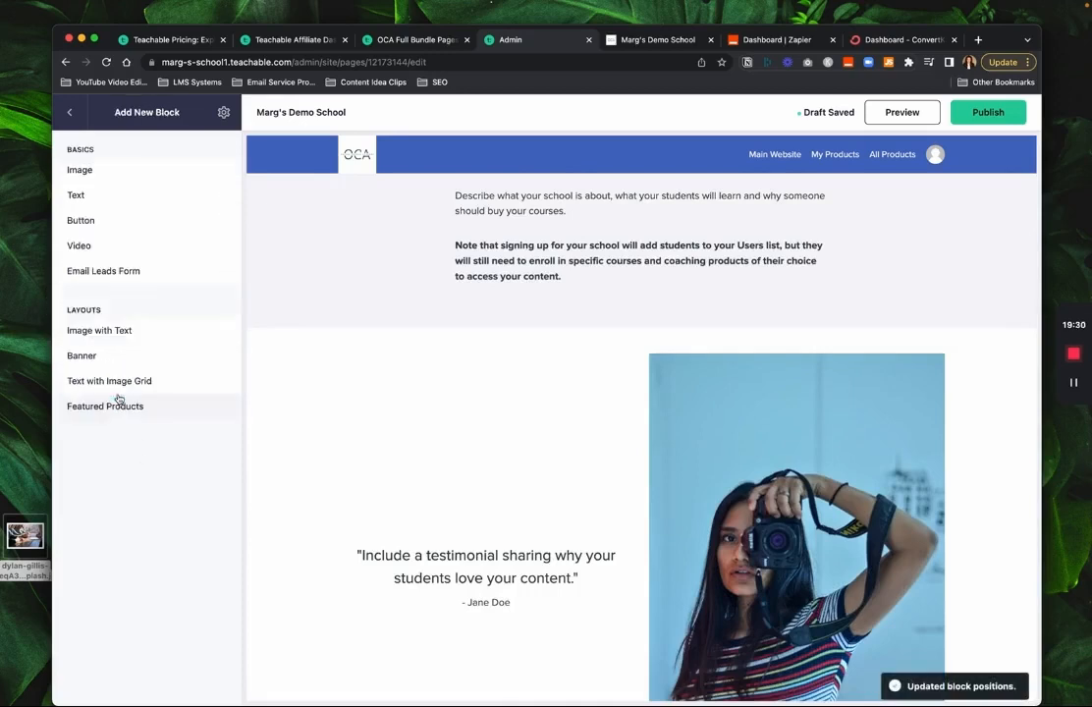
pyautogui.click(68, 110)
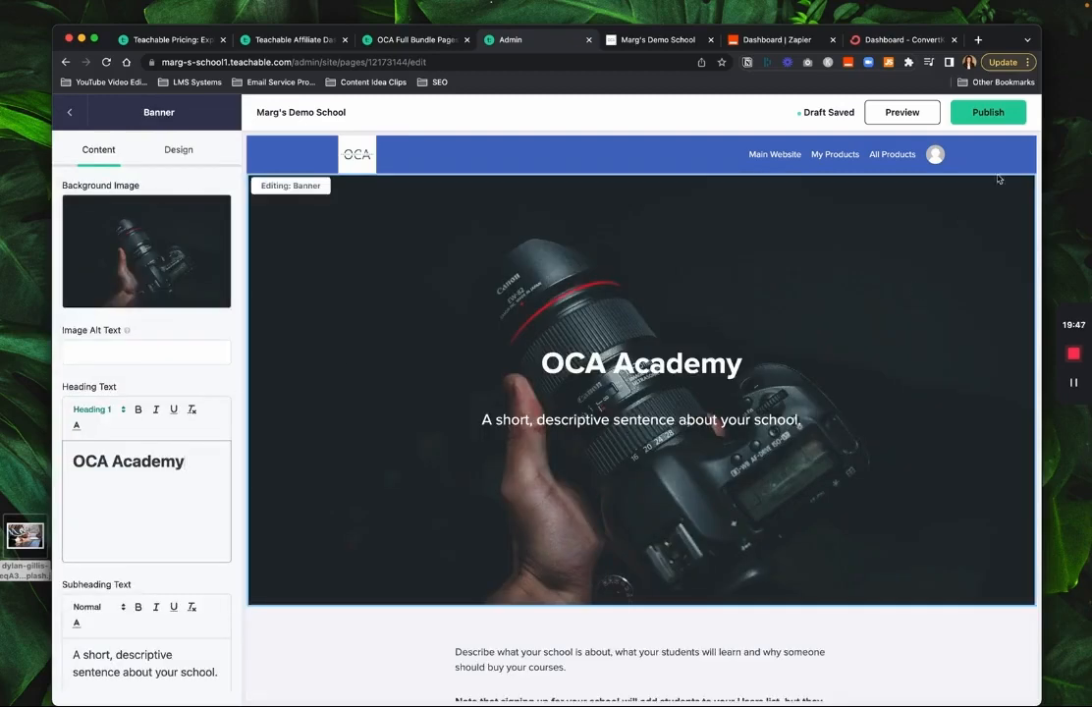
pyautogui.click(990, 114)
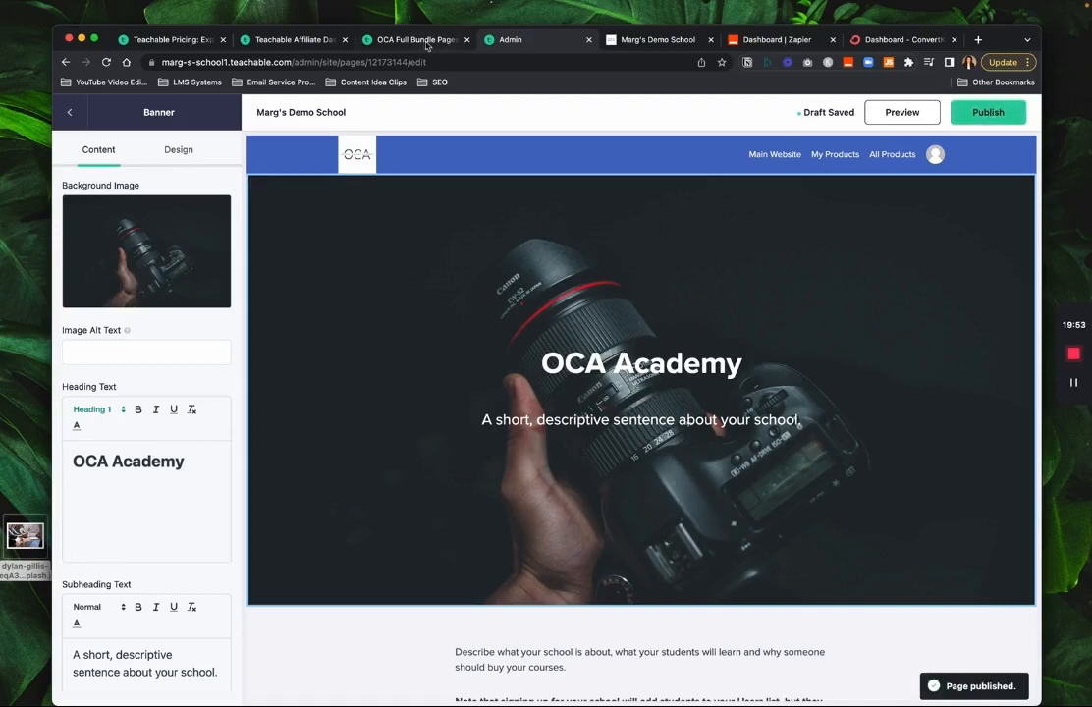
pyautogui.click(69, 113)
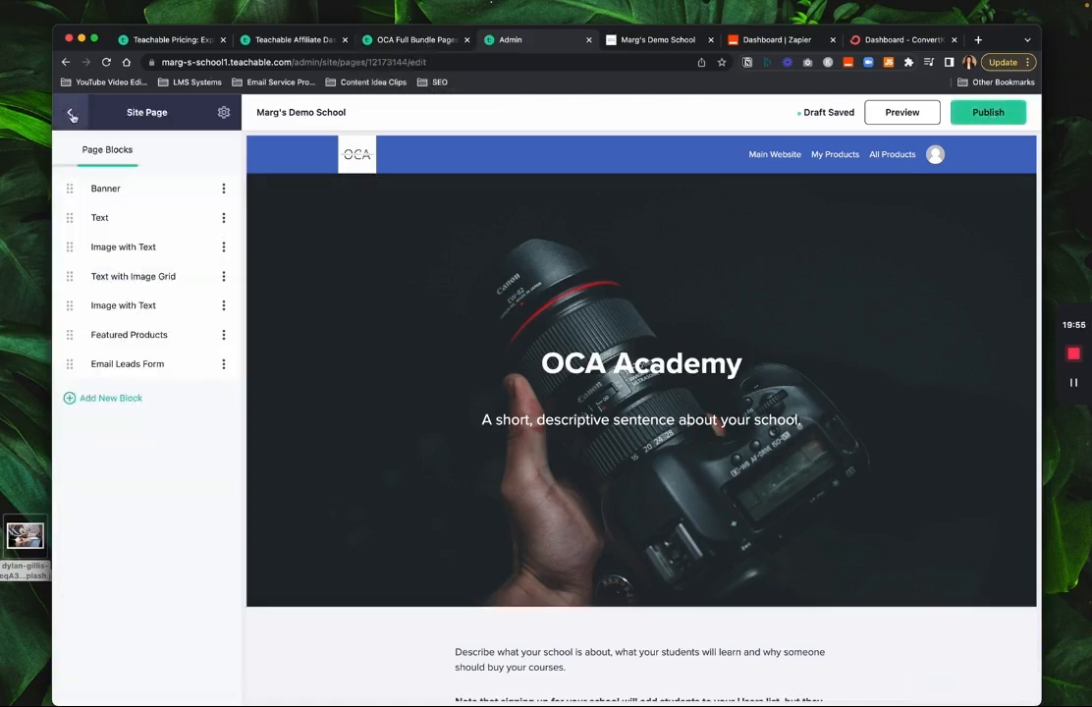
pyautogui.click(71, 114)
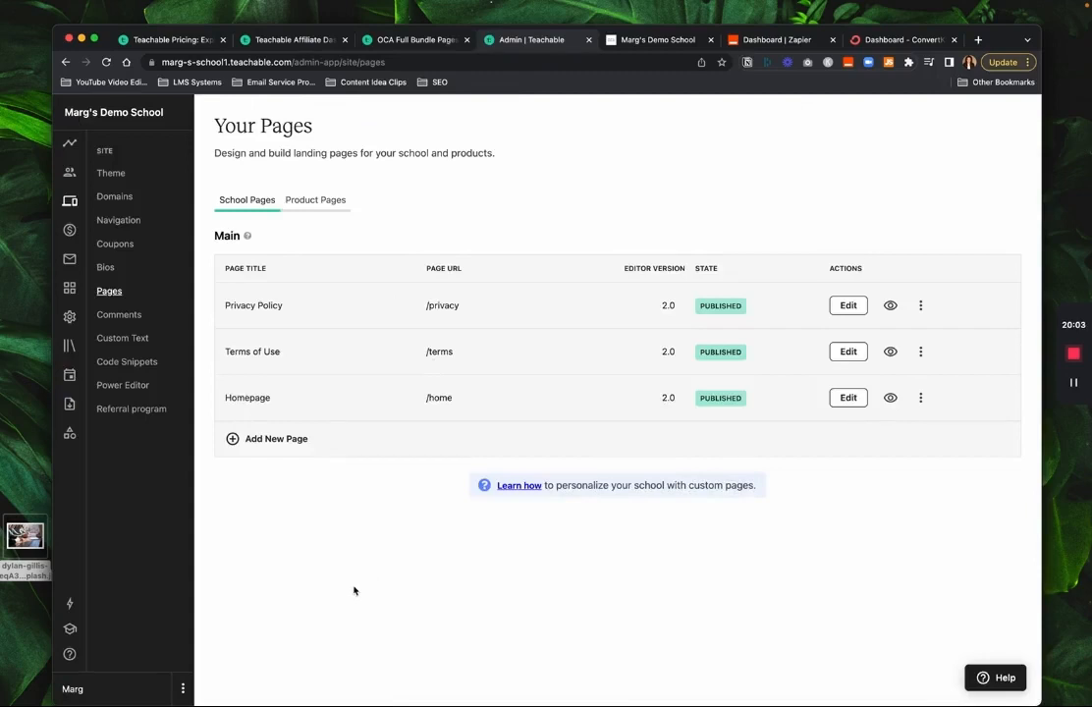
# Show Teachable's Navigation settings, then tick Home page Builder on the Notion checklist
pyautogui.click(119, 220)
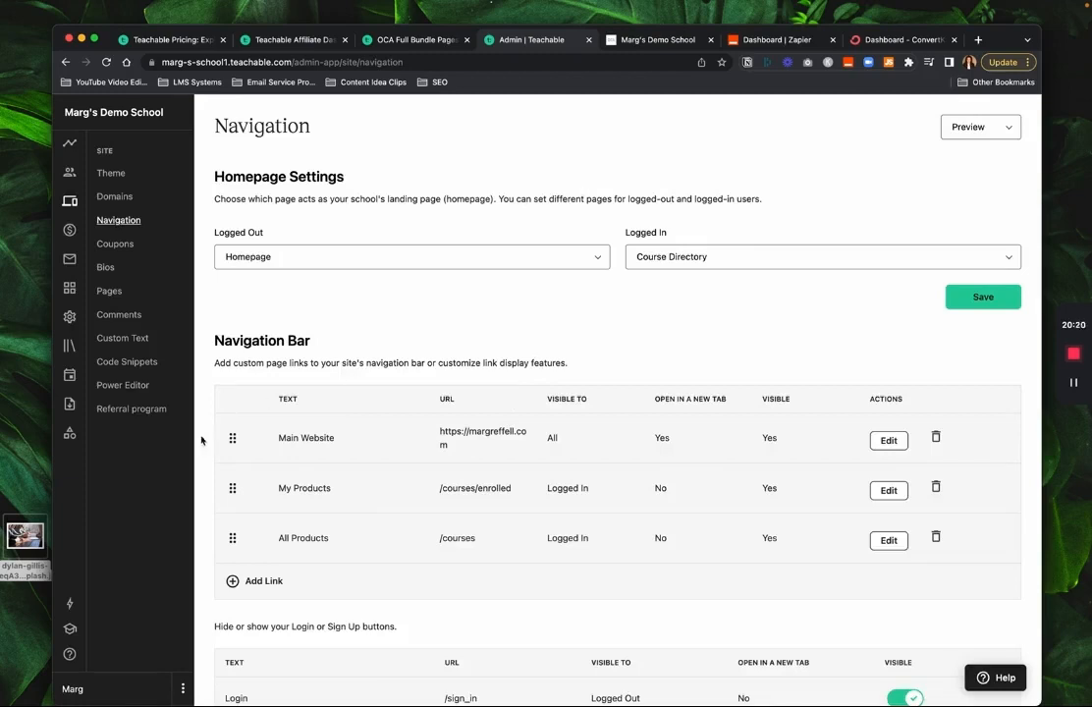
pyautogui.click(311, 468)
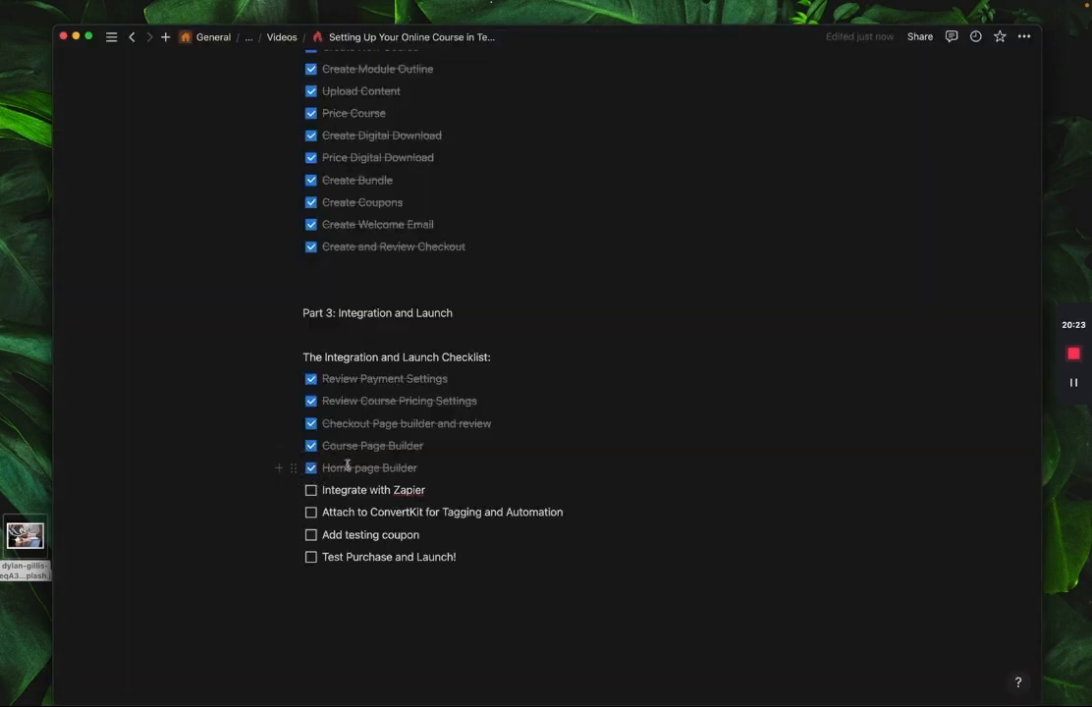
pyautogui.click(553, 461)
# Tick 'Add testing coupon' on Notion's Integration and Launch checklist
pyautogui.click(311, 535)
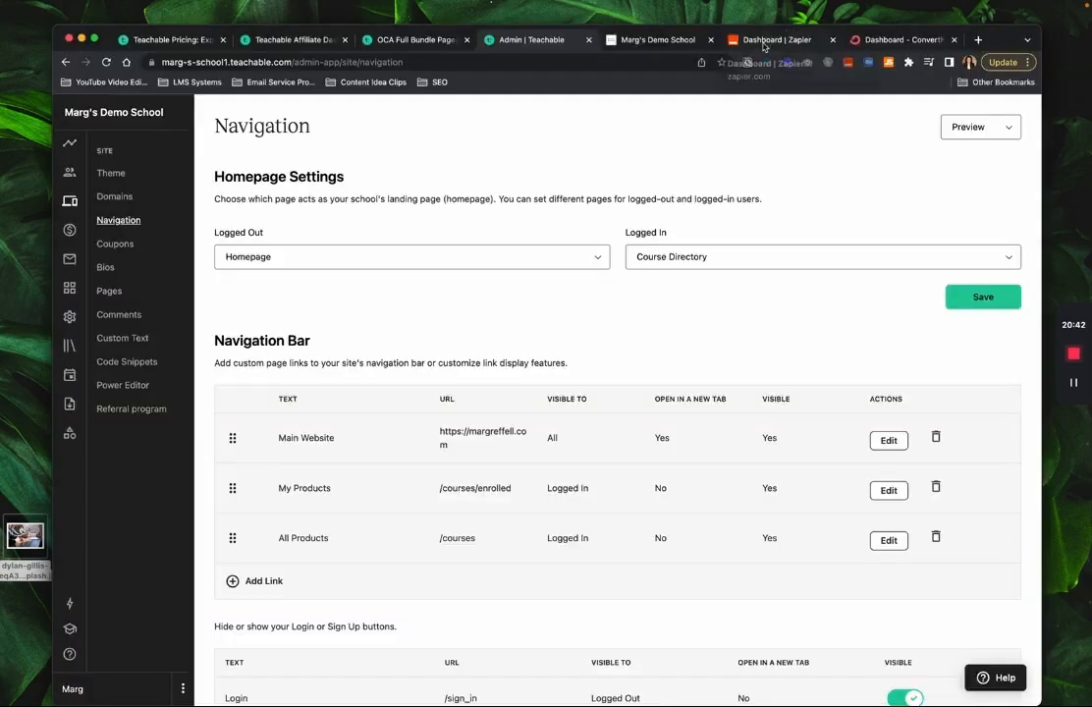
# Open ConvertKit's OCA Teachable Members form, select its ID in the URL, then return to Teachable
pyautogui.click(771, 41)
pyautogui.click(888, 41)
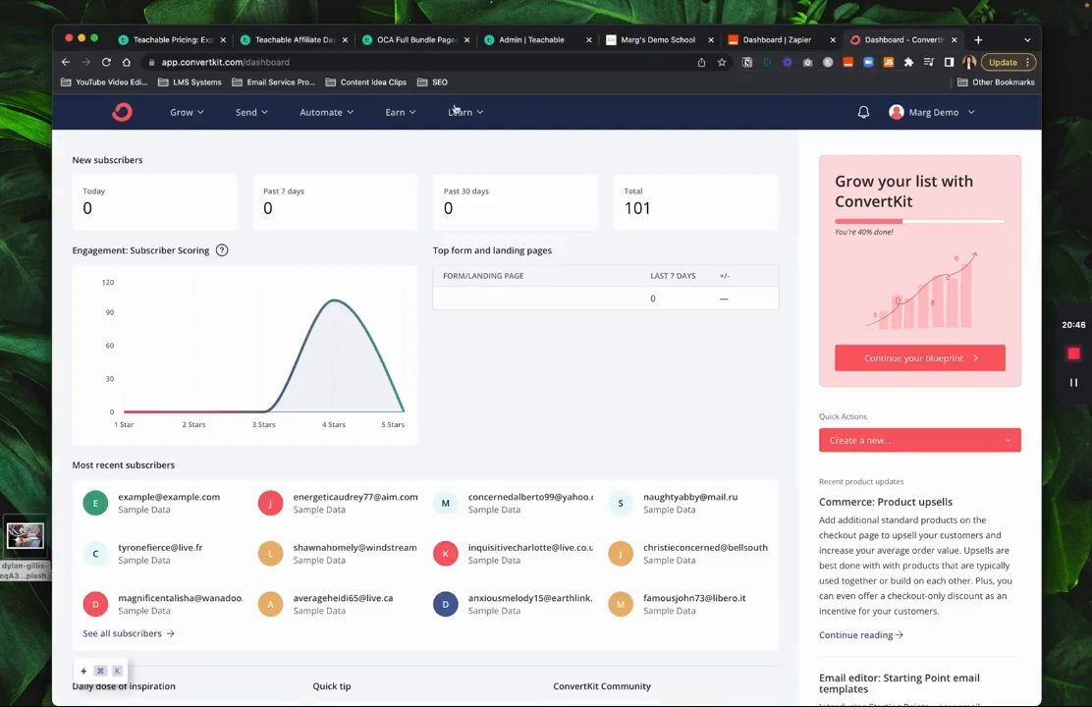
pyautogui.moveTo(163, 111)
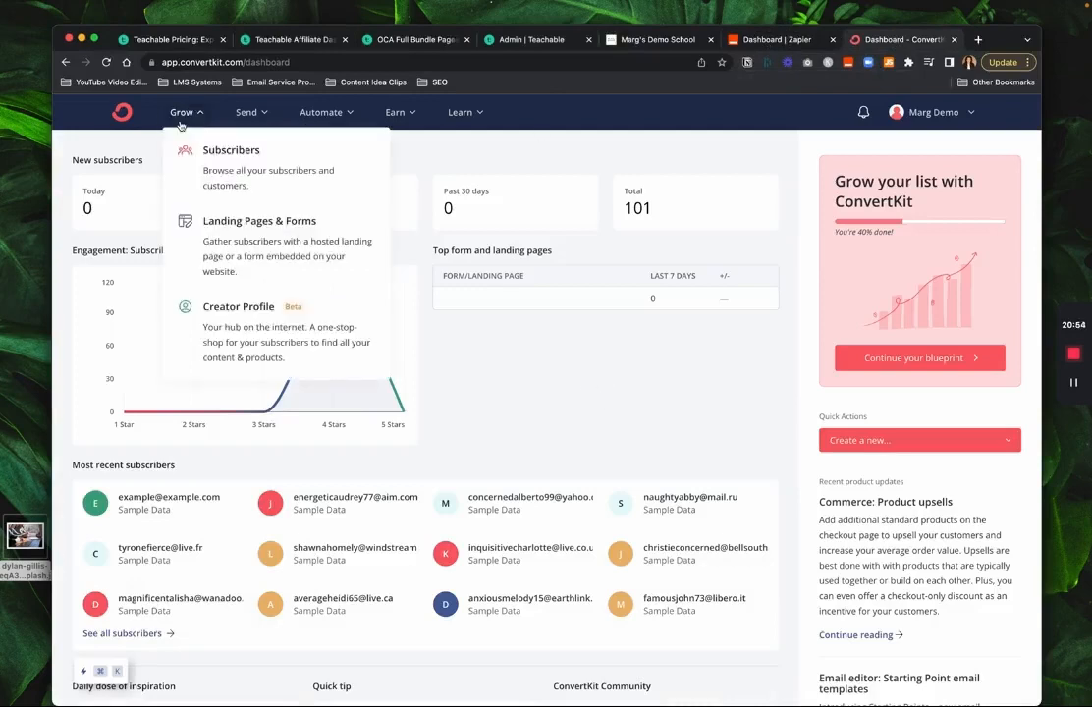
pyautogui.click(289, 260)
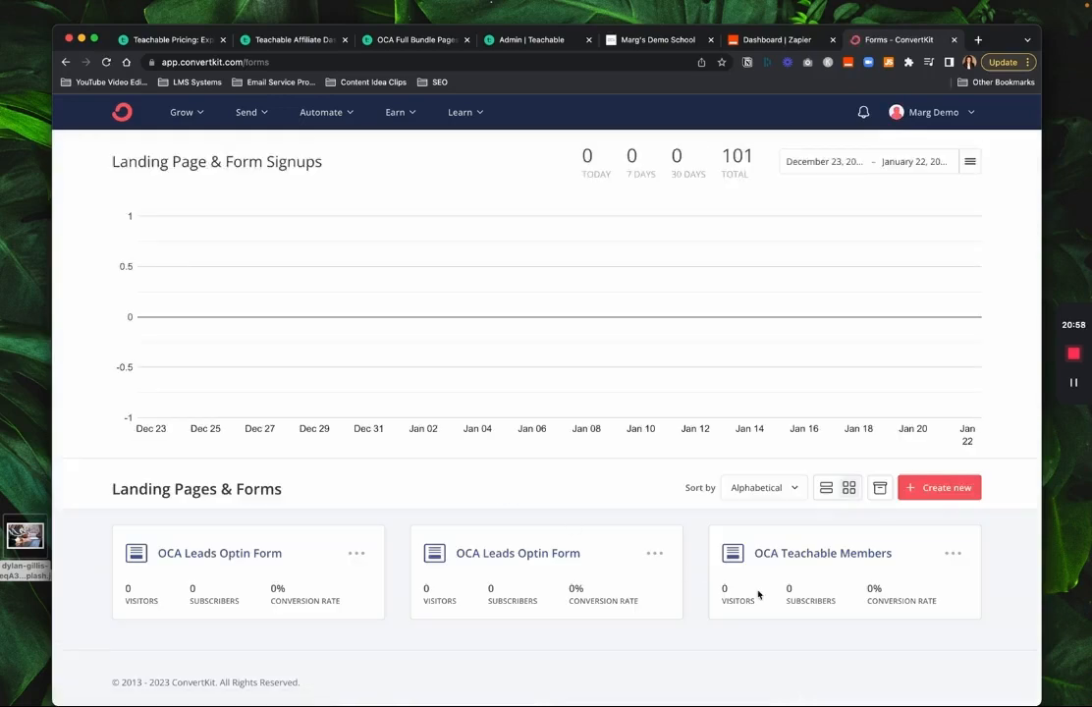
pyautogui.click(822, 560)
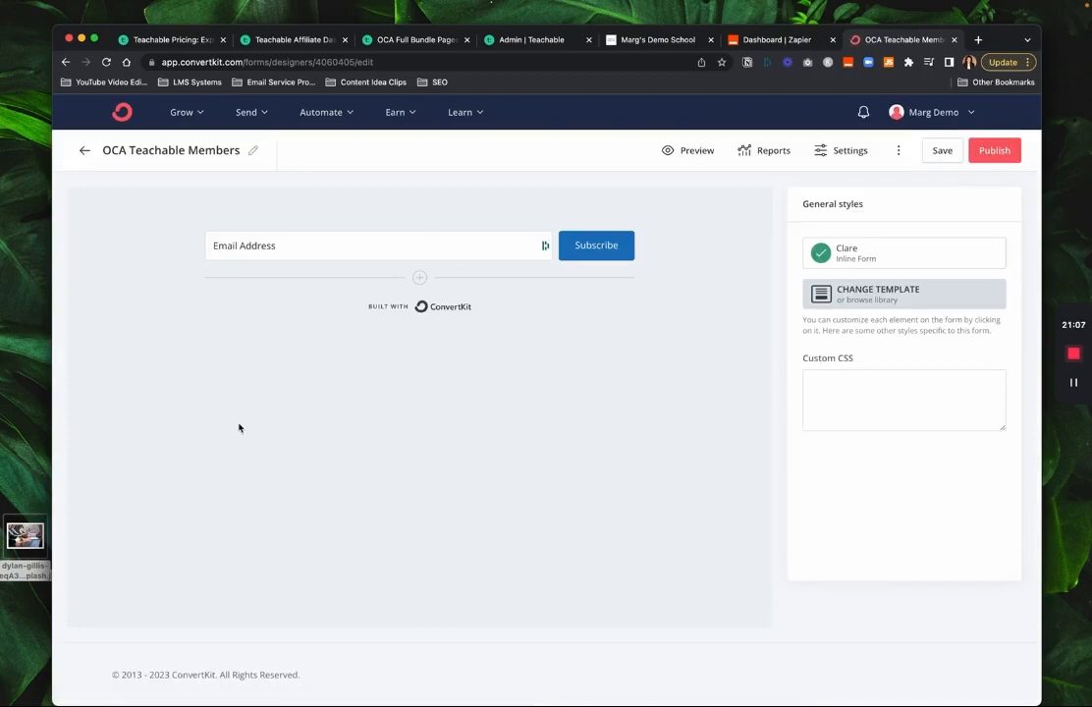
pyautogui.moveTo(315, 62); pyautogui.dragTo(354, 62)
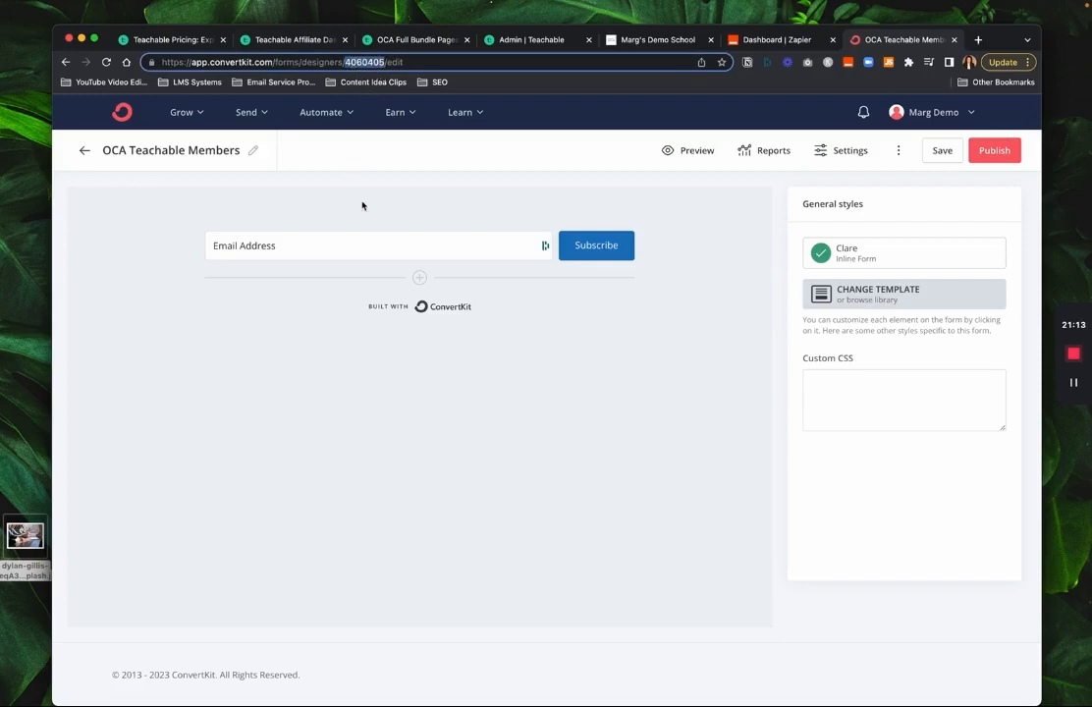
pyautogui.click(511, 39)
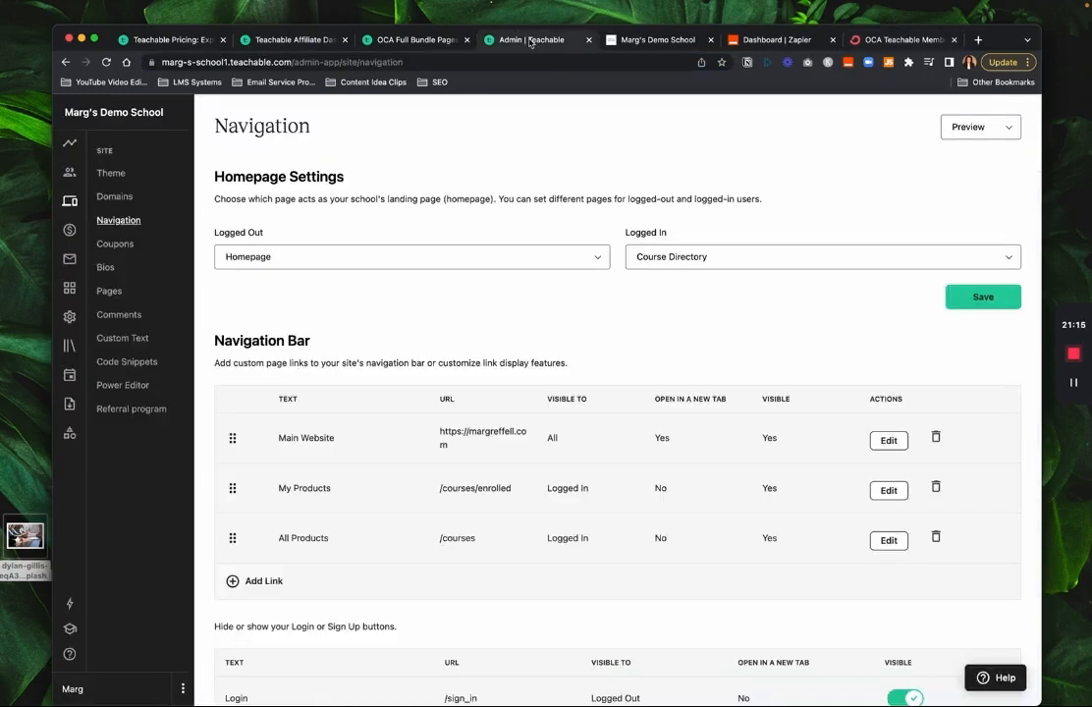
# Confirm ConvertKit is installed under Teachable's integrations, then return to the form ID 4060405
pyautogui.click(69, 316)
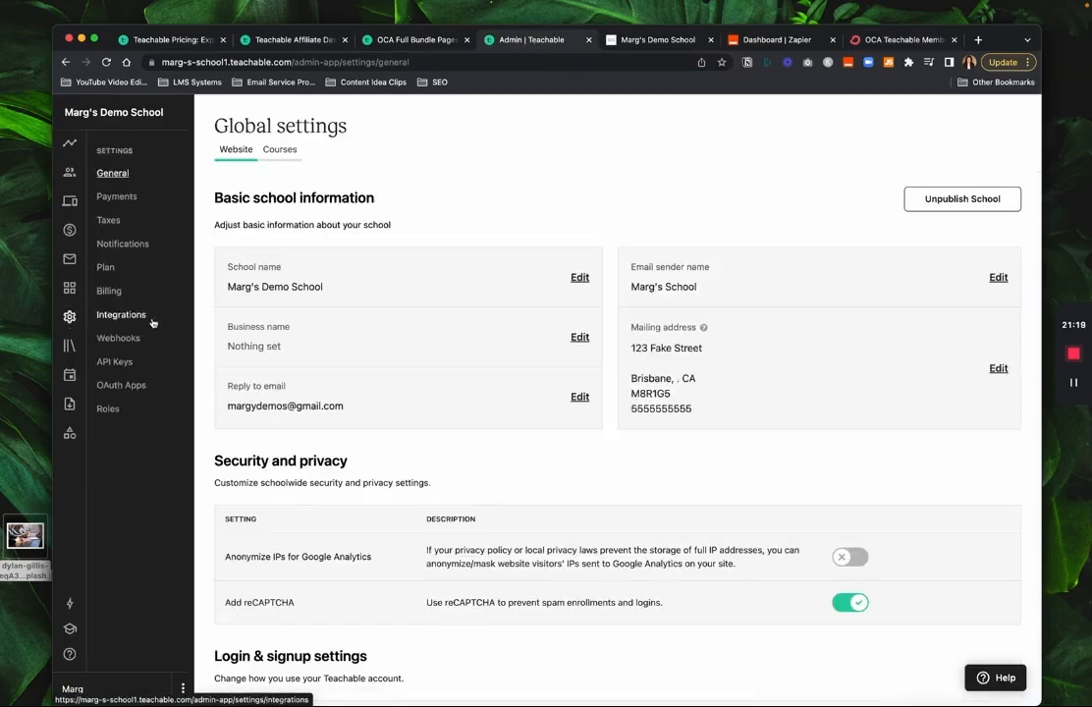
pyautogui.click(138, 316)
pyautogui.scroll(-3, 254, 415)
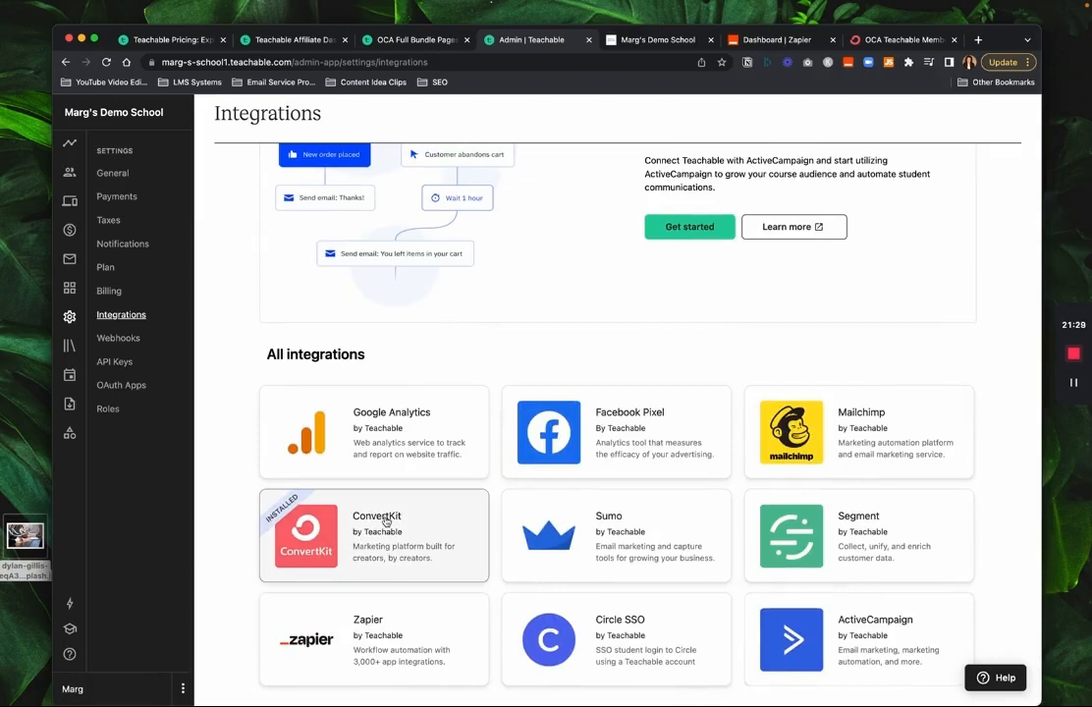
pyautogui.click(899, 39)
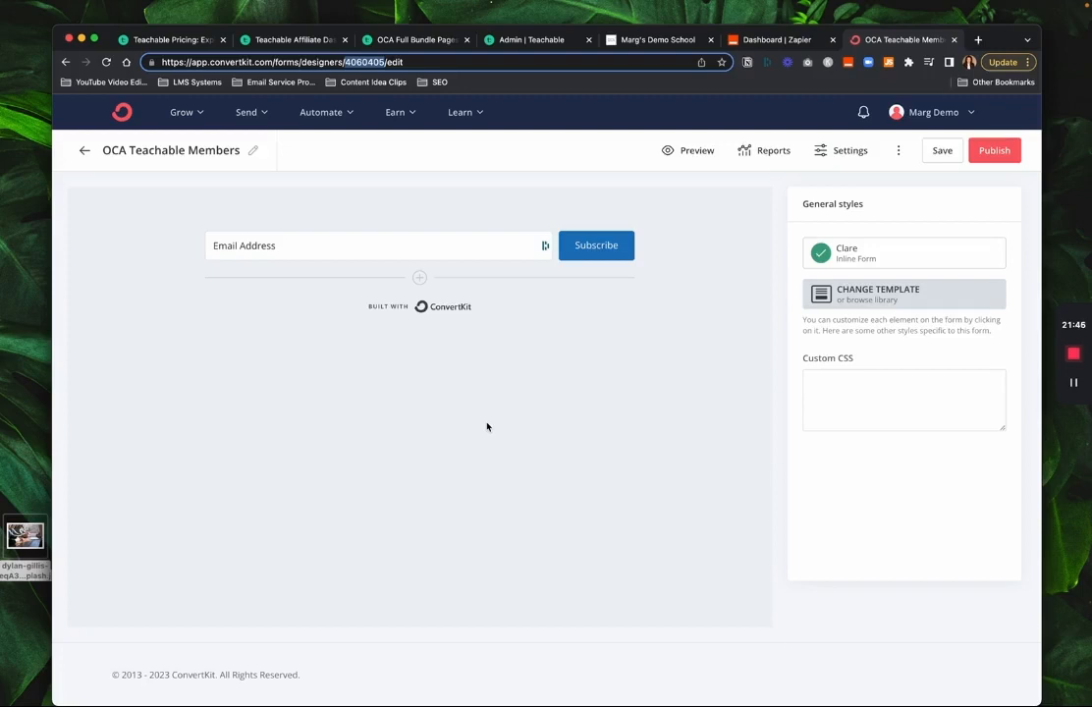
# Create Visual Automation 4 from the Empty Automation template in Visual Automations
pyautogui.click(341, 114)
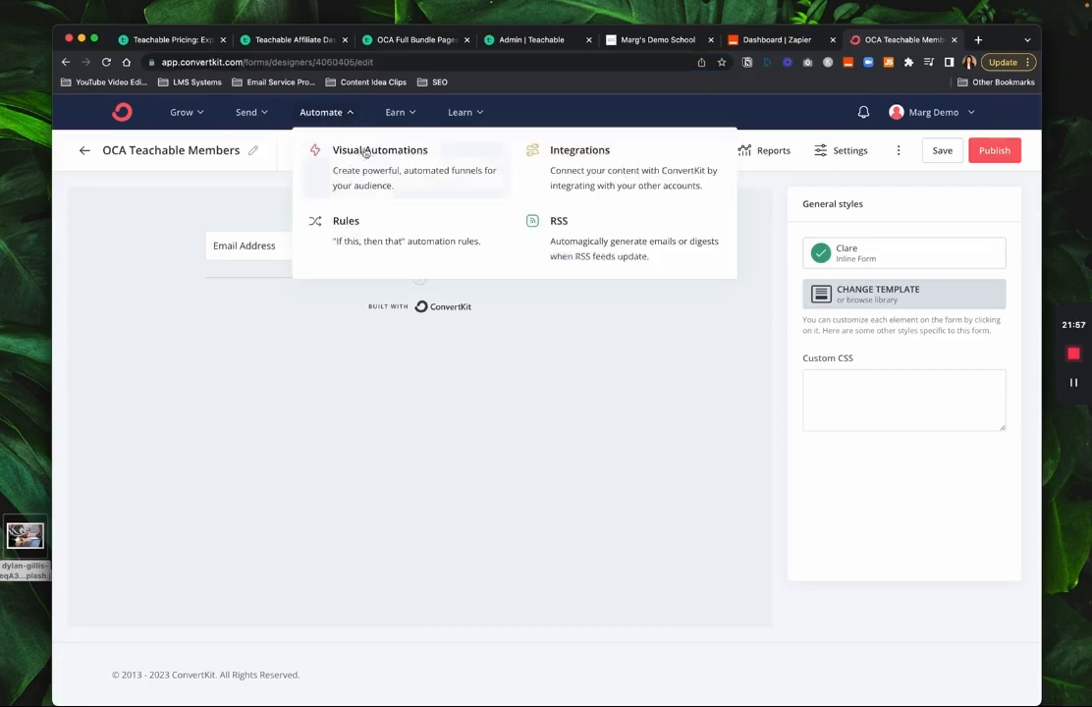
pyautogui.click(341, 148)
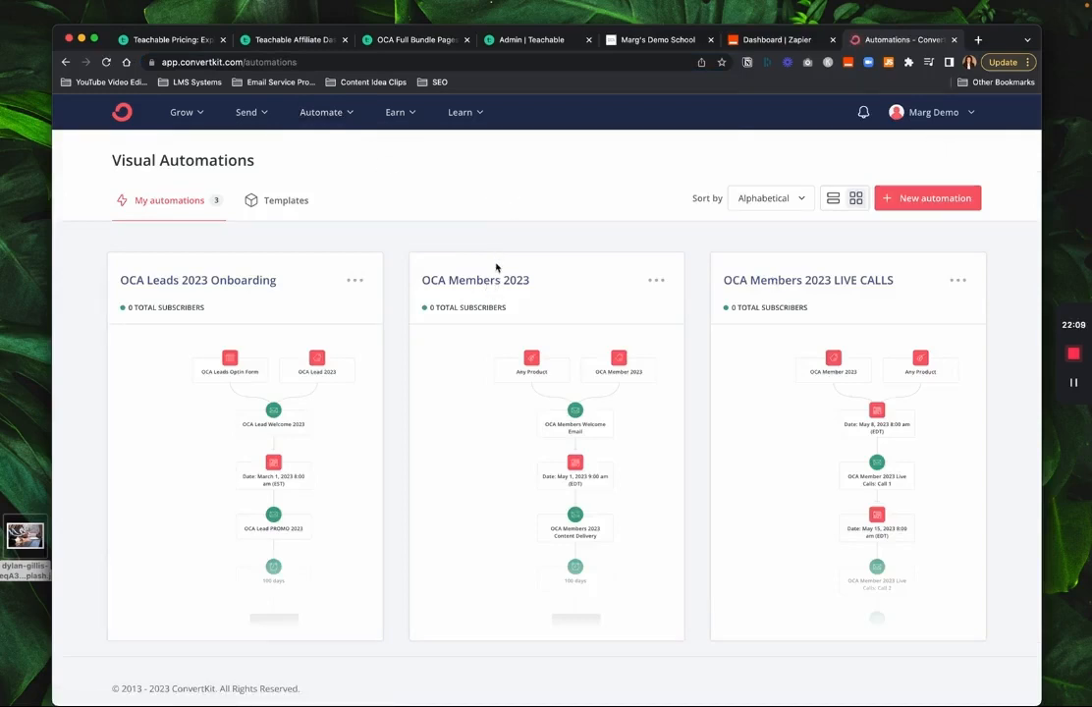
pyautogui.click(919, 201)
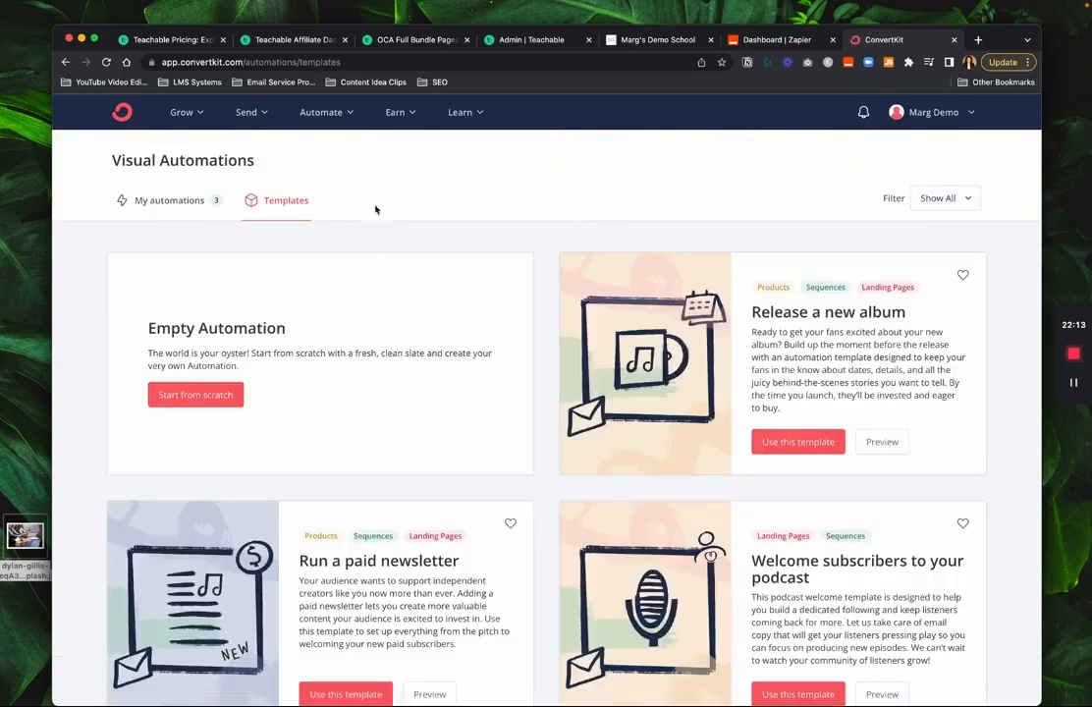
pyautogui.click(306, 111)
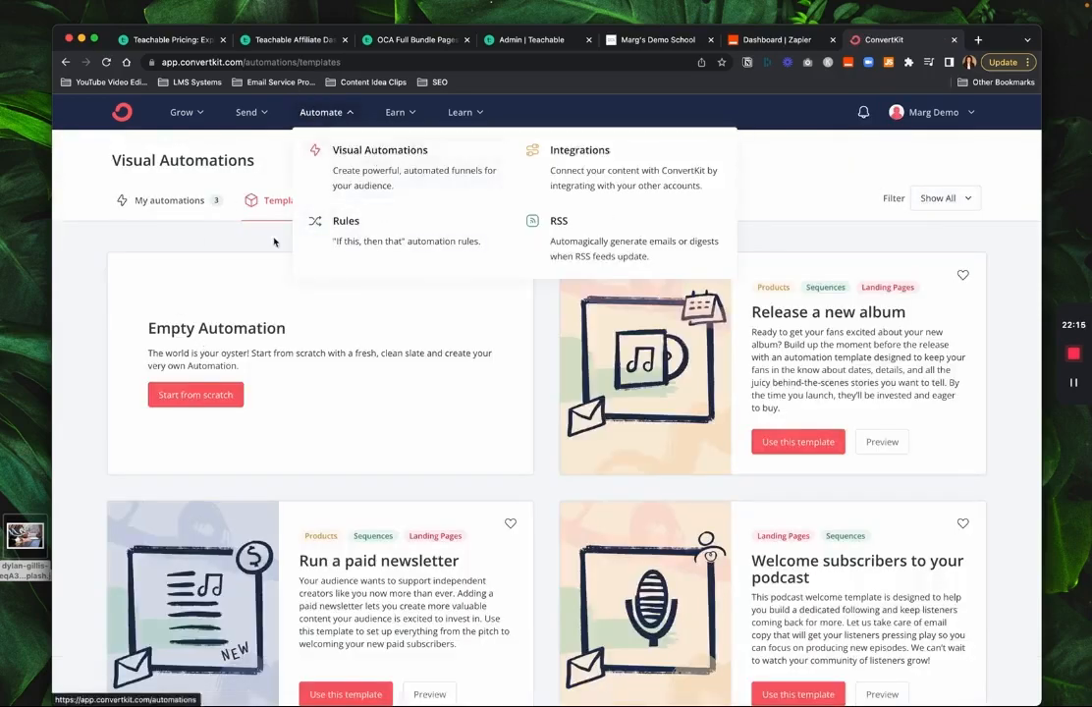
pyautogui.click(198, 397)
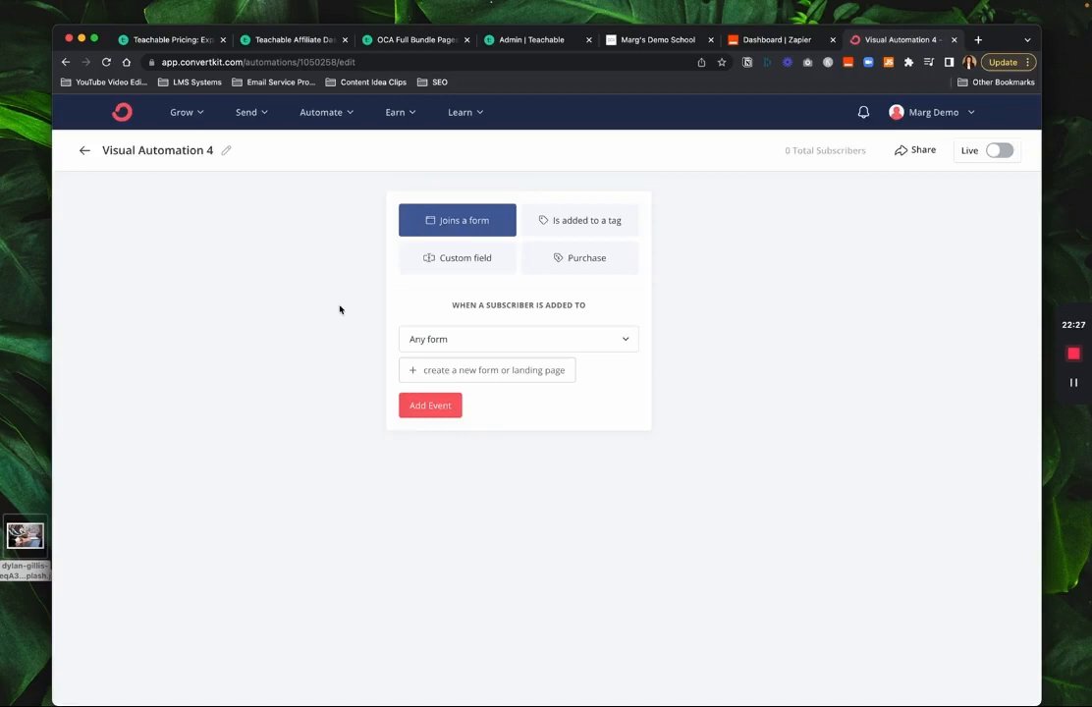
# Trigger on the OCA Teachable Members form and name the automation 'OCA Teachable Bundle Members'
pyautogui.click(481, 345)
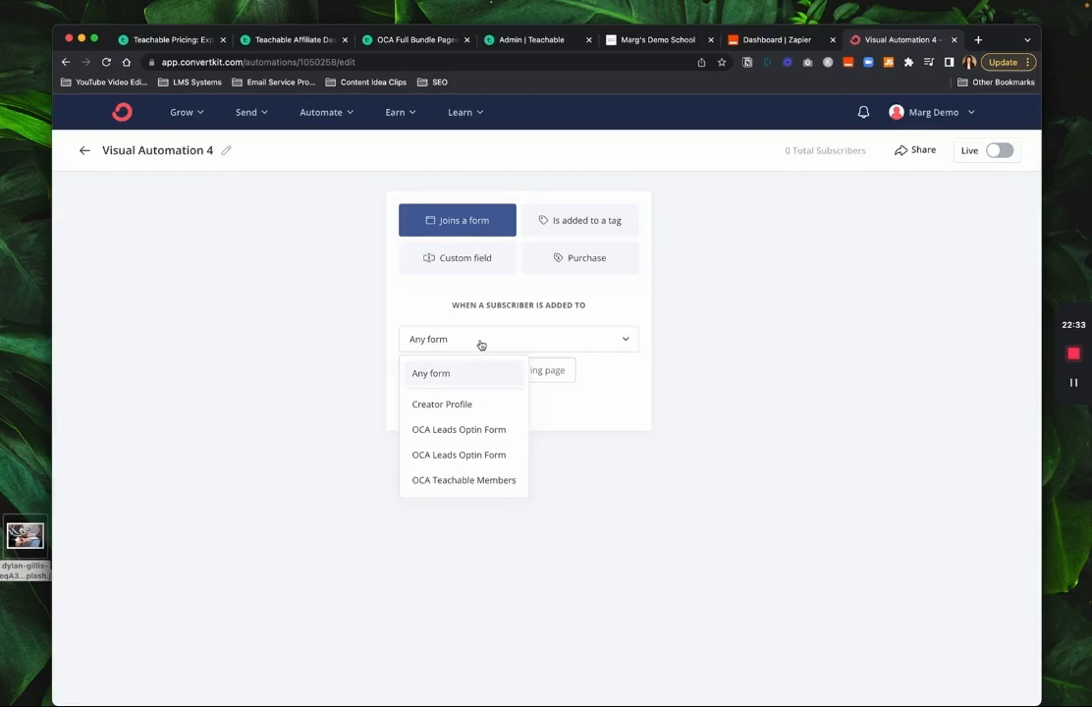
pyautogui.click(475, 480)
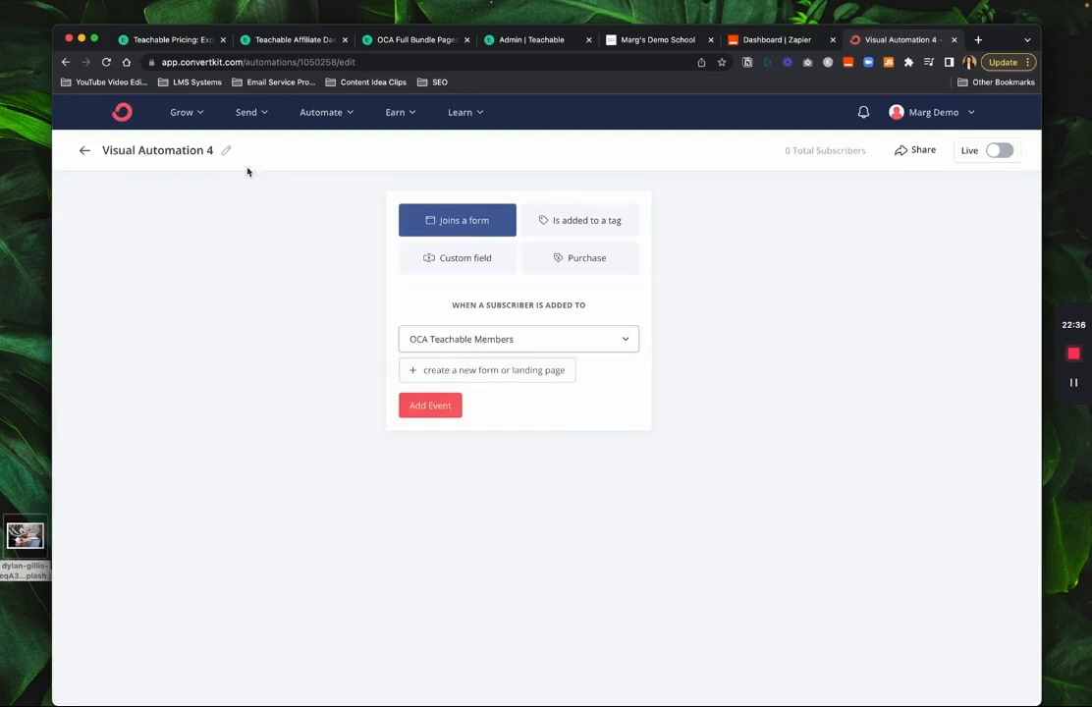
pyautogui.click(226, 151)
pyautogui.moveTo(210, 151); pyautogui.dragTo(216, 124)
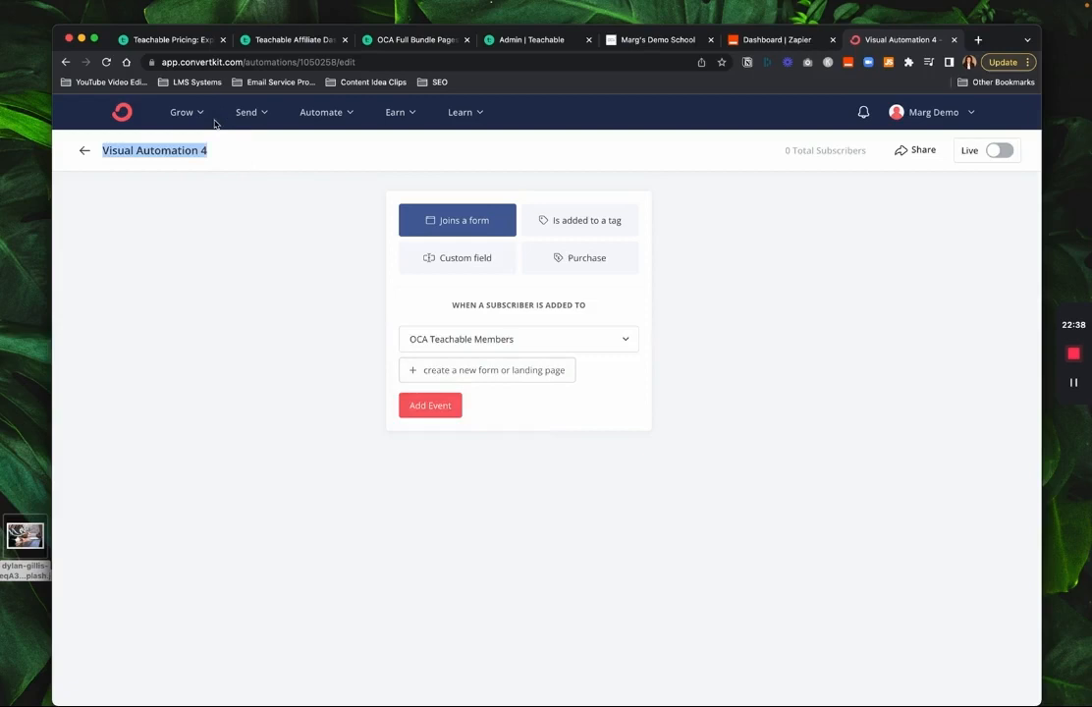
pyautogui.write('OCA Te')
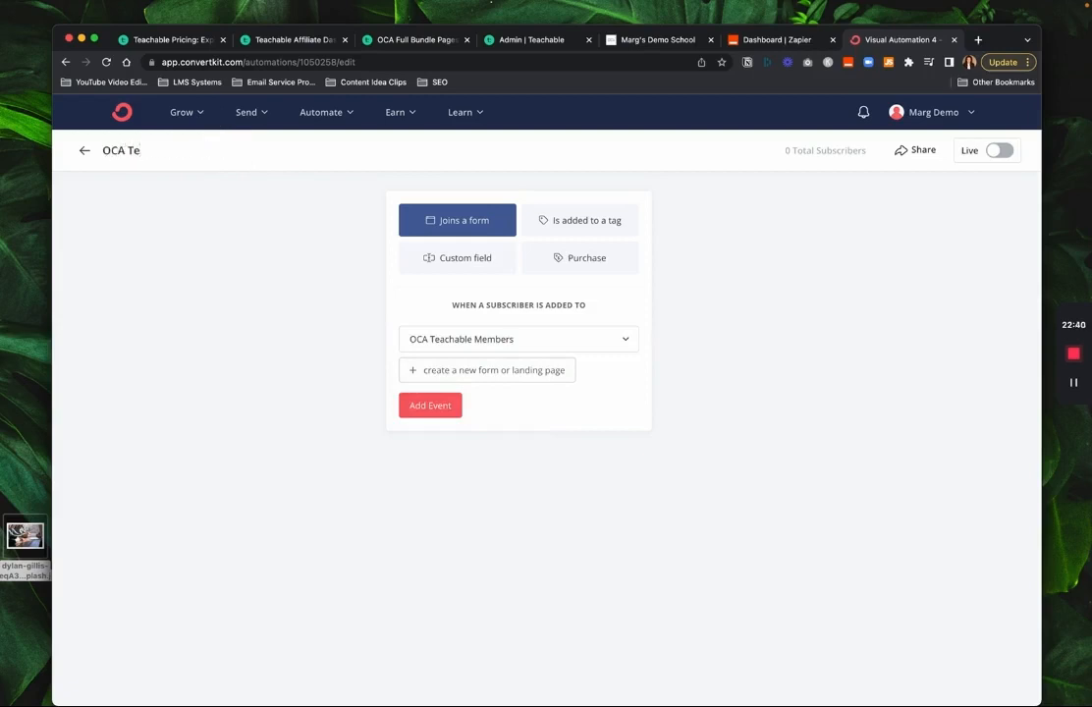
pyautogui.write('achable Bundle Members')
pyautogui.press('Return')
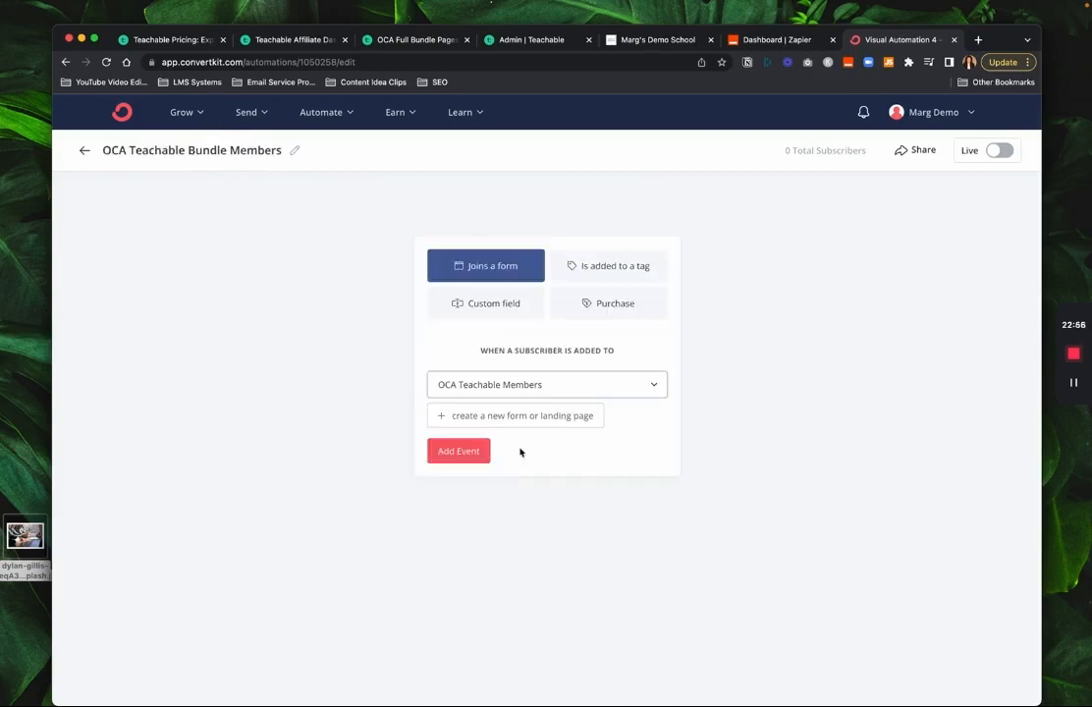
pyautogui.click(475, 453)
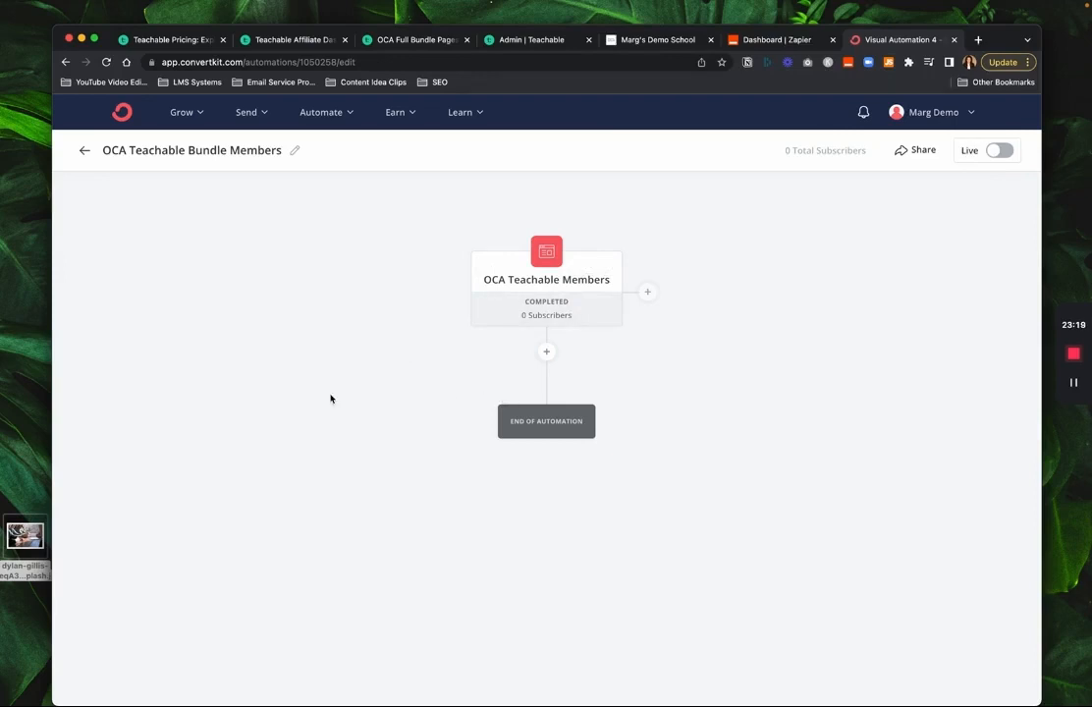
# Add an email sequence action for the OCA Members Welcome Email after the trigger
pyautogui.click(547, 351)
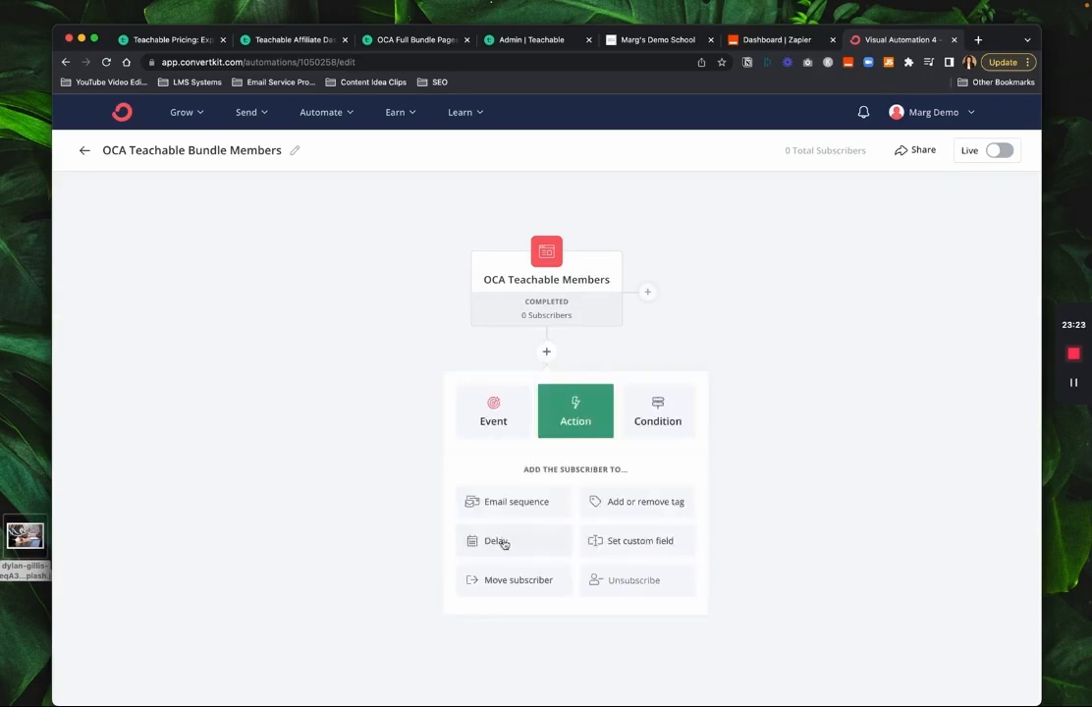
pyautogui.click(507, 503)
pyautogui.click(508, 504)
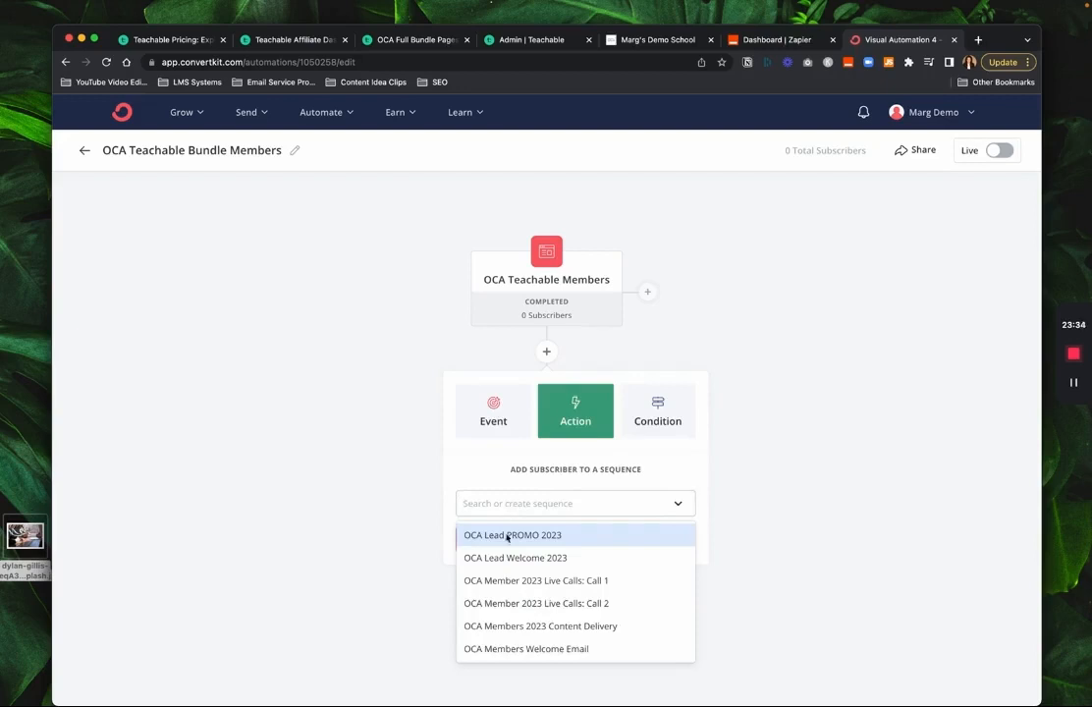
pyautogui.click(518, 656)
pyautogui.click(488, 544)
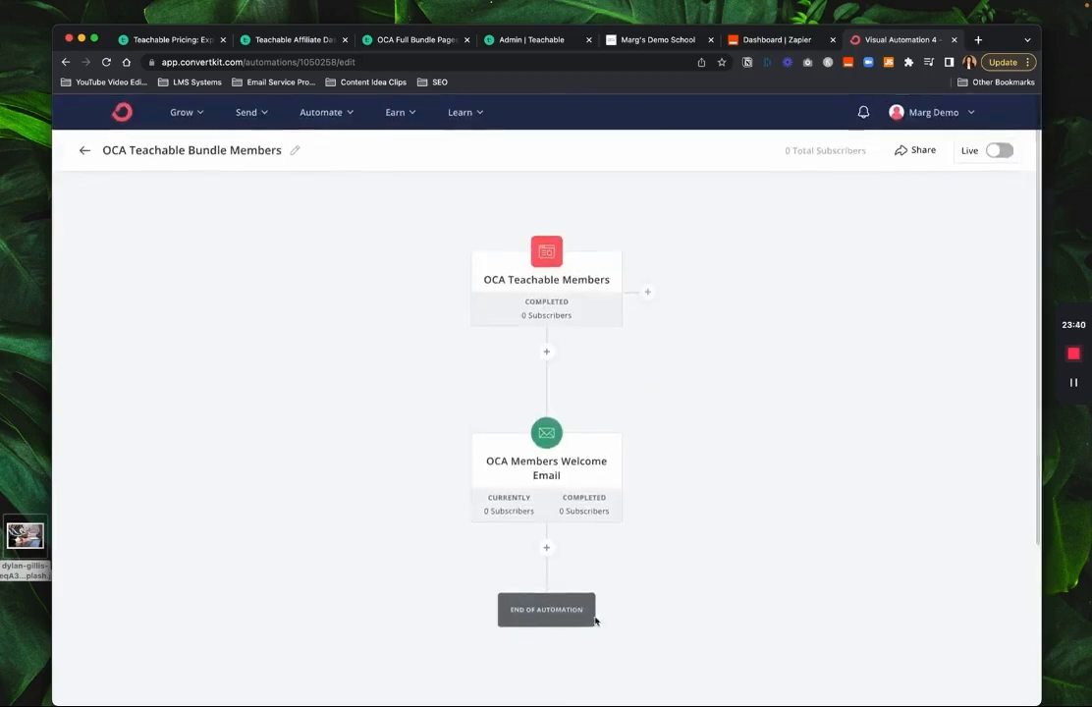
pyautogui.scroll(-3, 700, 529)
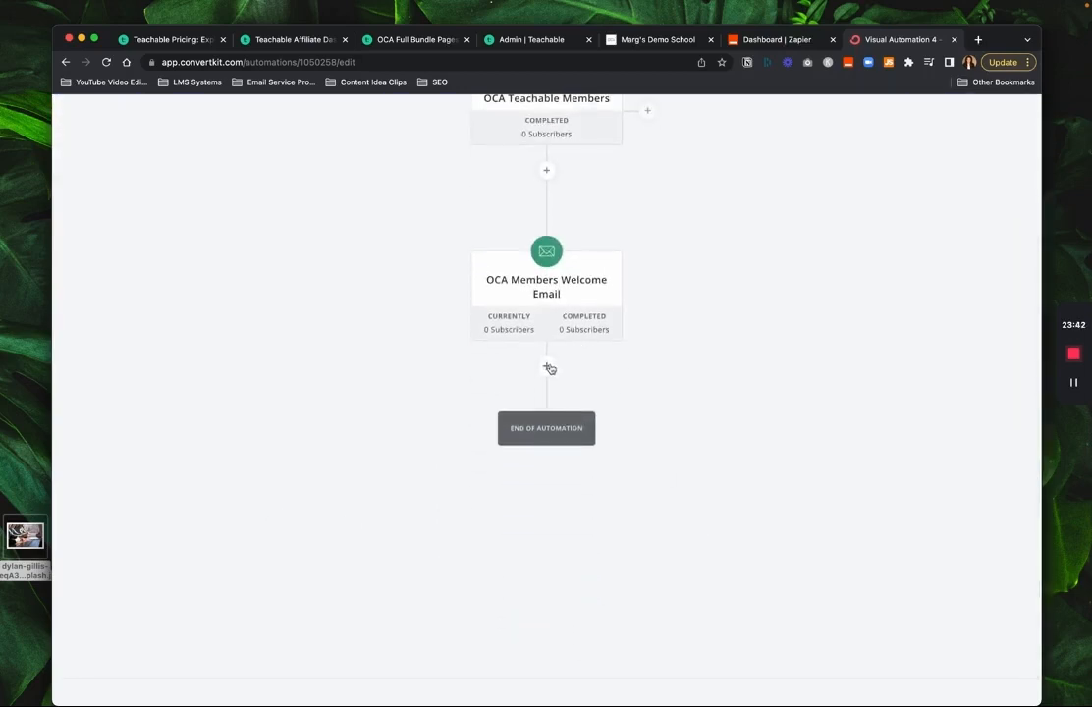
# Add a 1-day delay after the welcome email
pyautogui.click(547, 366)
pyautogui.click(491, 560)
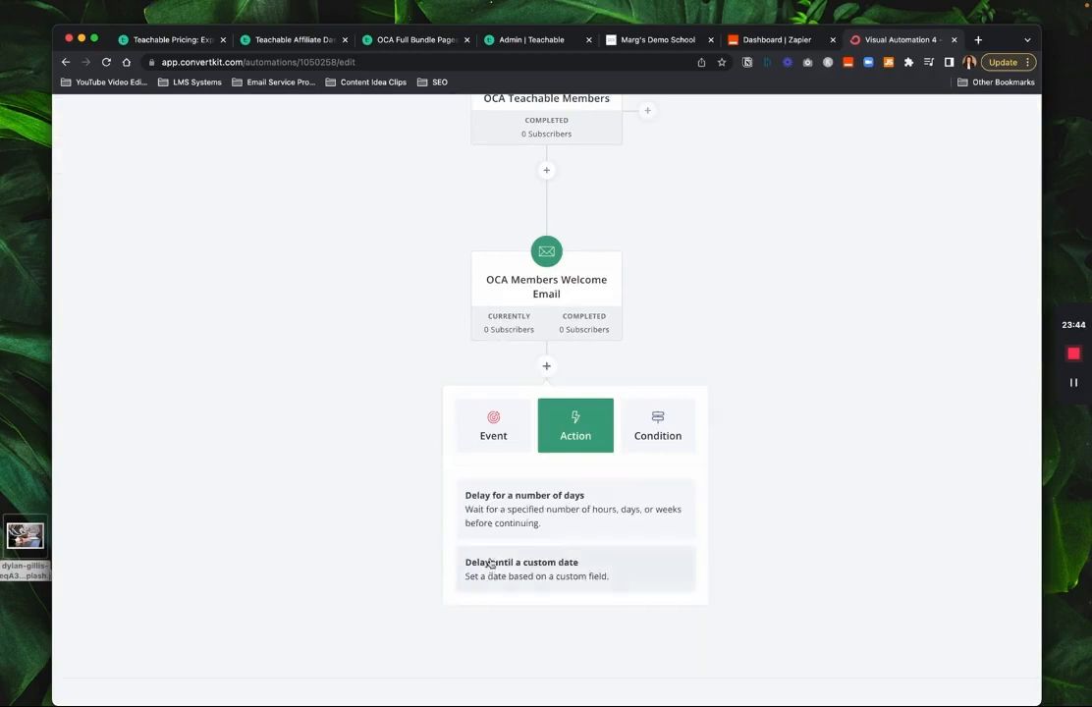
pyautogui.click(534, 513)
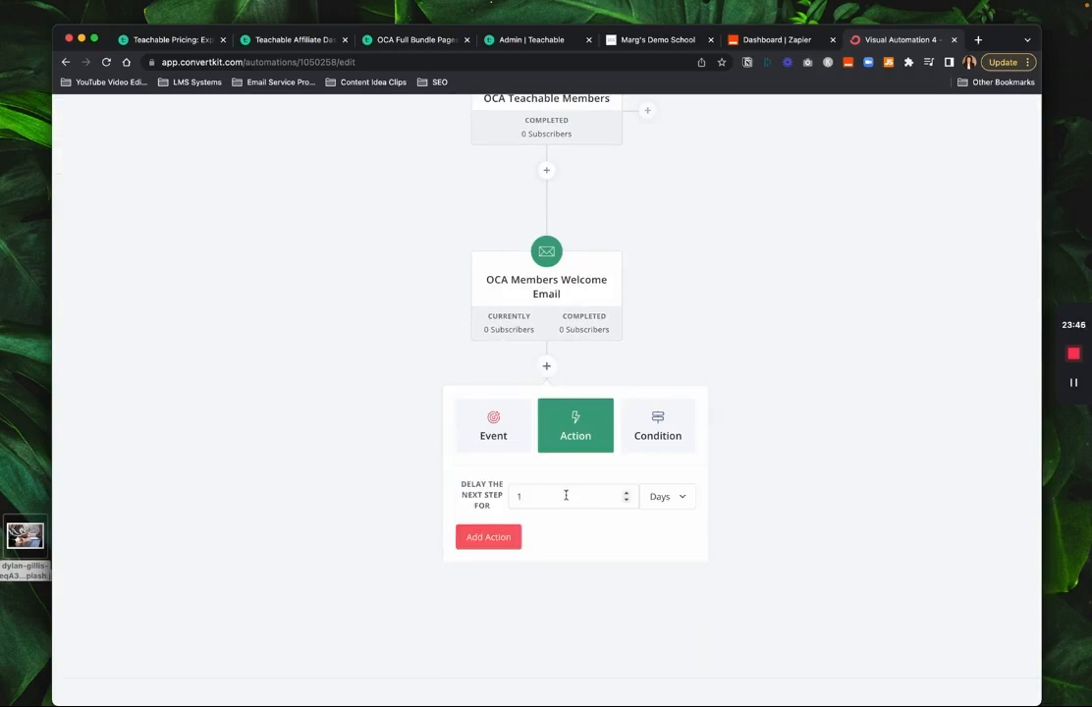
pyautogui.doubleClick(567, 492)
pyautogui.click(502, 540)
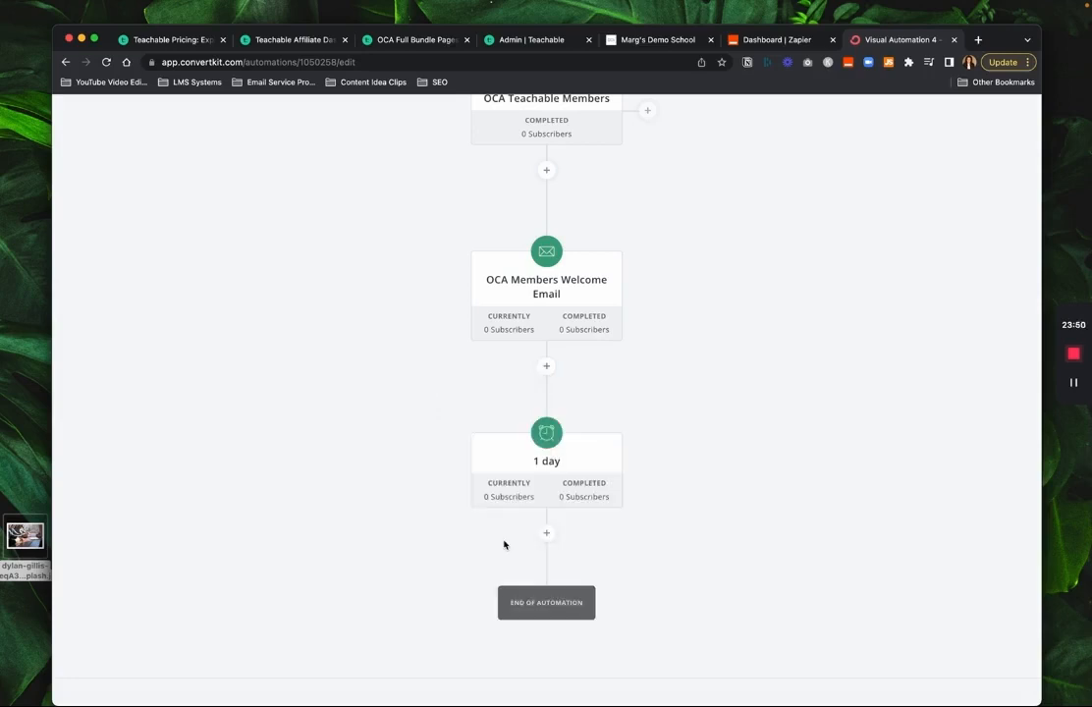
# Add the OCA Members 2023 Content Delivery sequence after the delay
pyautogui.click(548, 533)
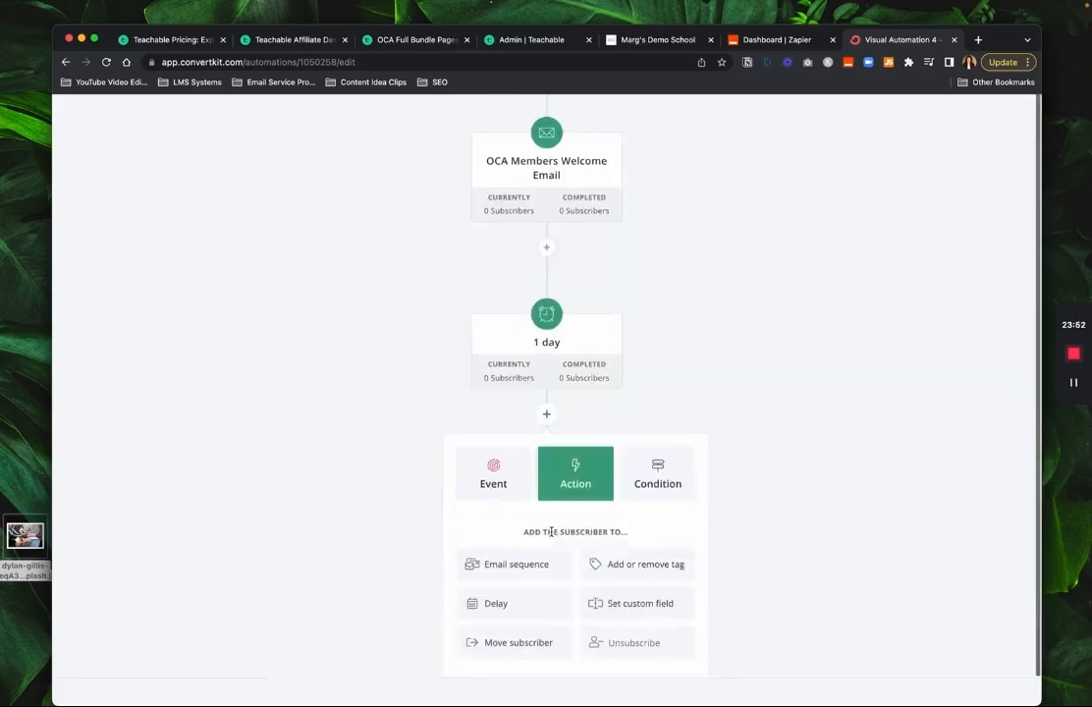
pyautogui.click(516, 564)
pyautogui.click(541, 580)
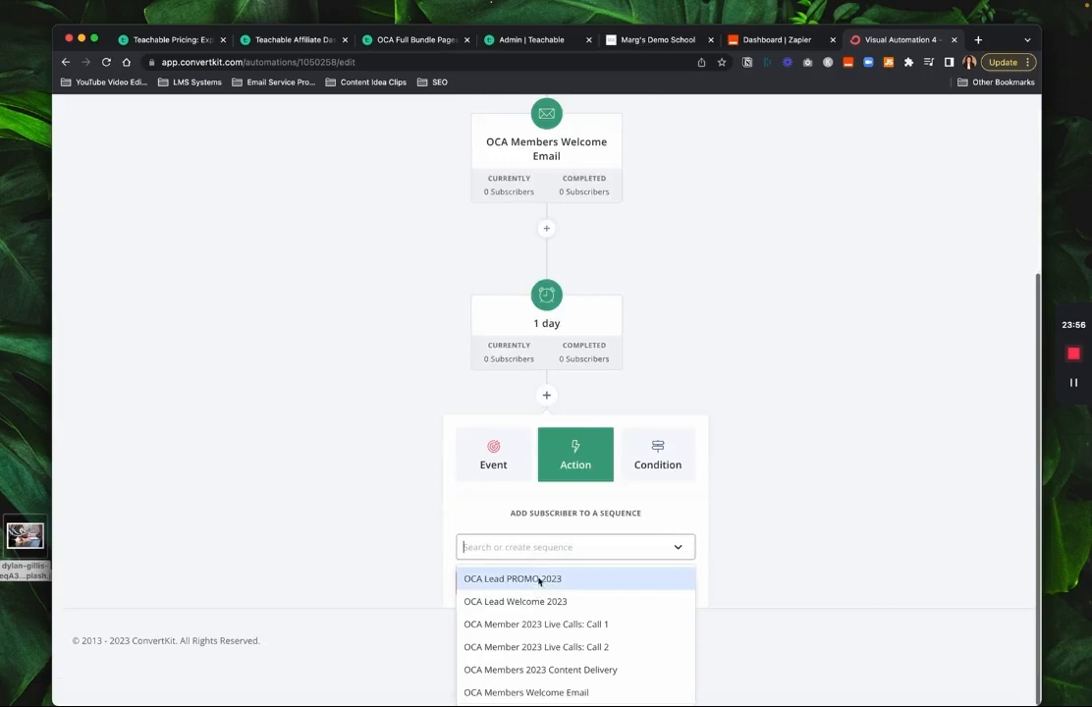
pyautogui.click(558, 671)
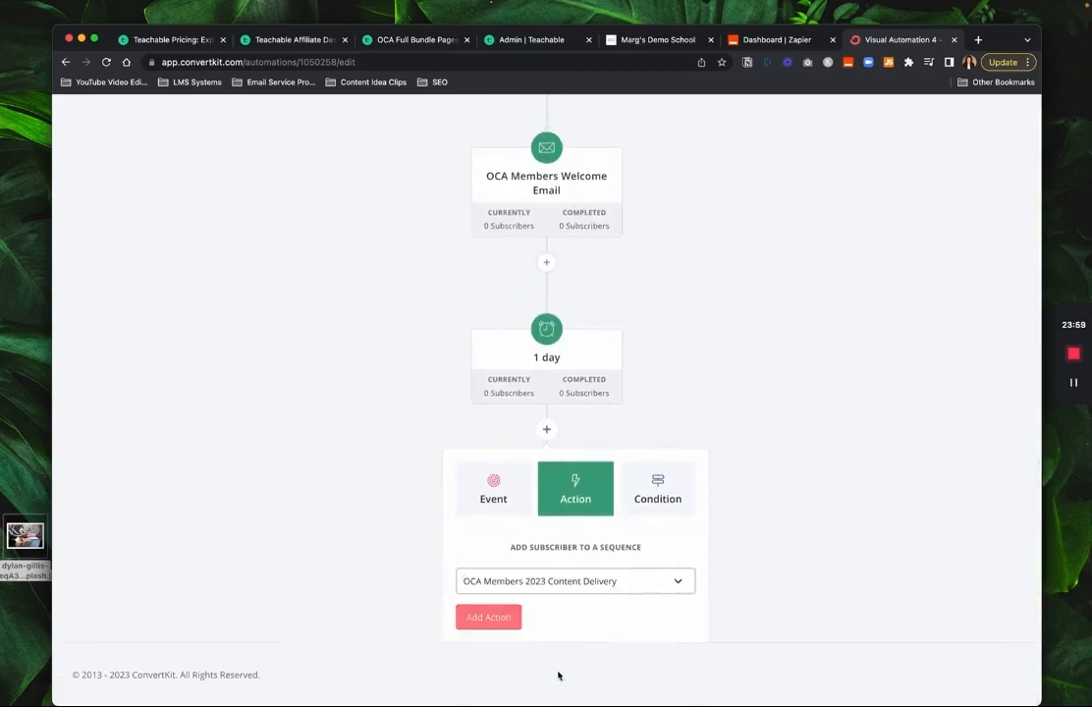
pyautogui.click(491, 617)
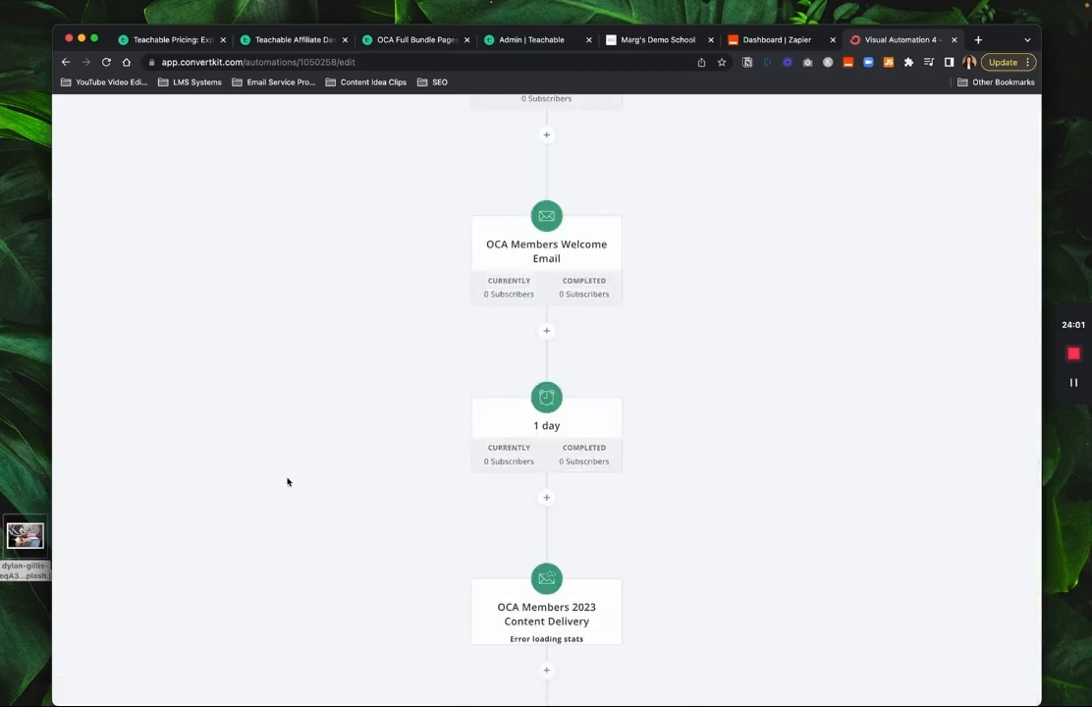
pyautogui.scroll(5, 821, 433)
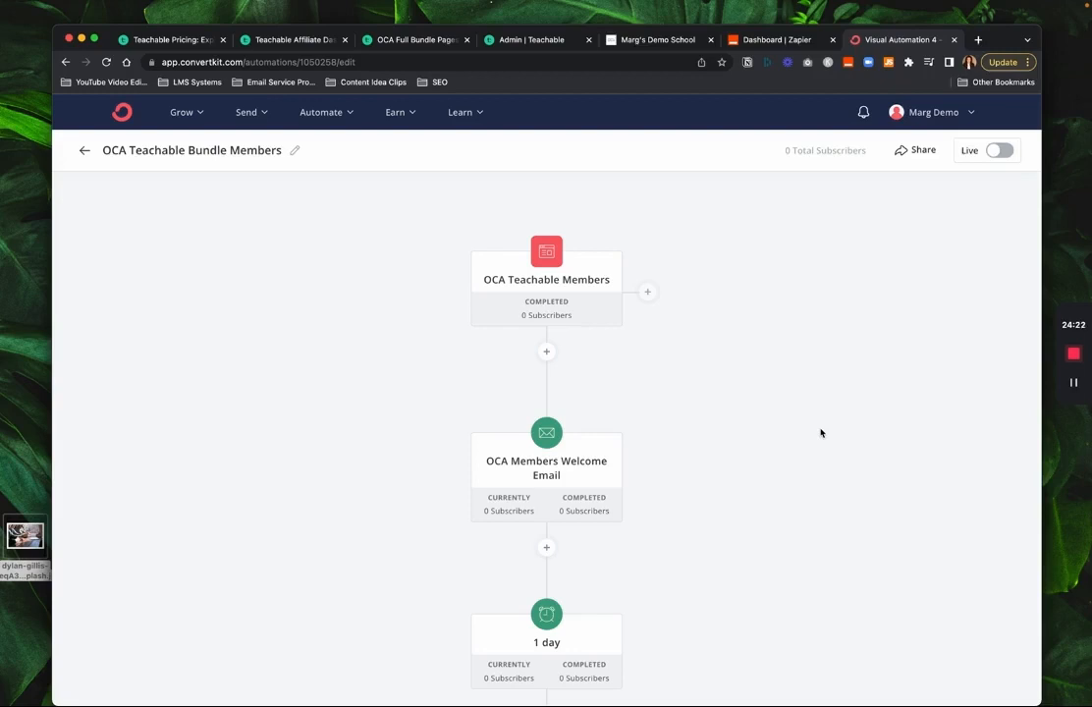
pyautogui.scroll(-4, 715, 393)
pyautogui.scroll(2, 715, 393)
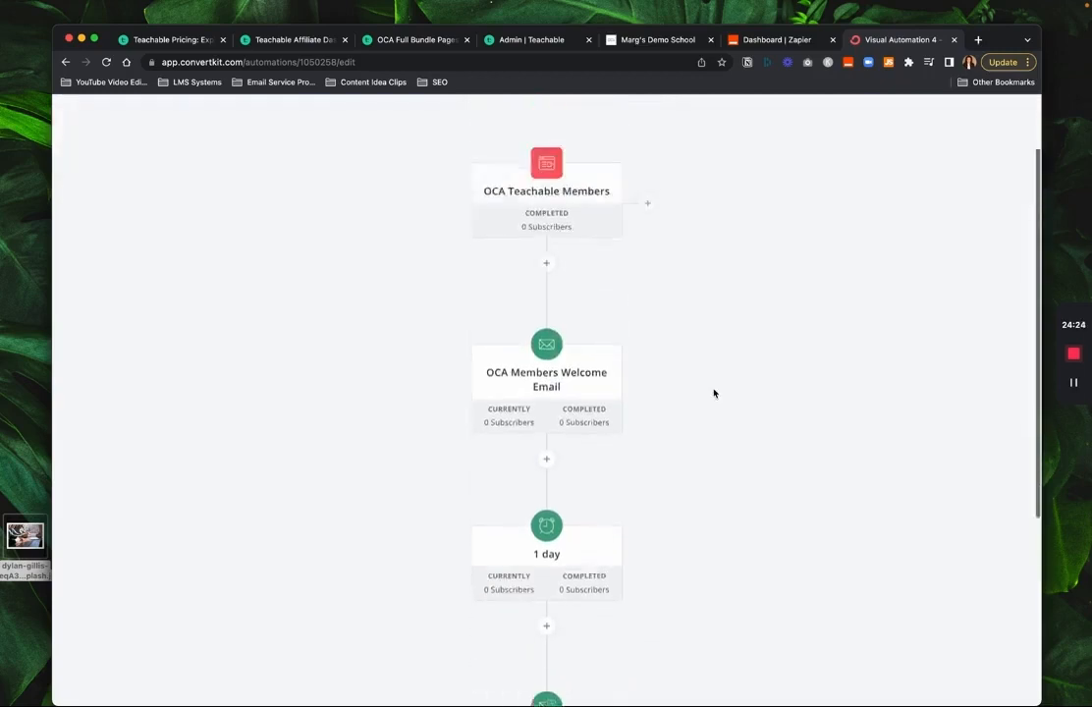
pyautogui.scroll(2, 714, 393)
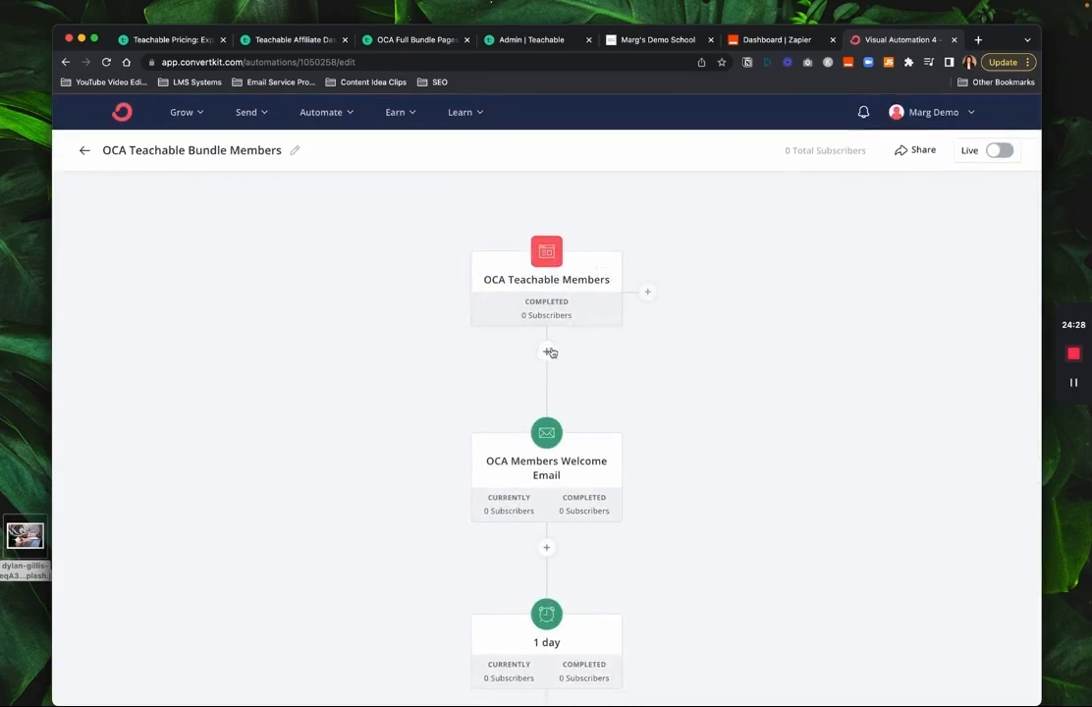
pyautogui.scroll(-4, 653, 374)
pyautogui.scroll(3, 654, 373)
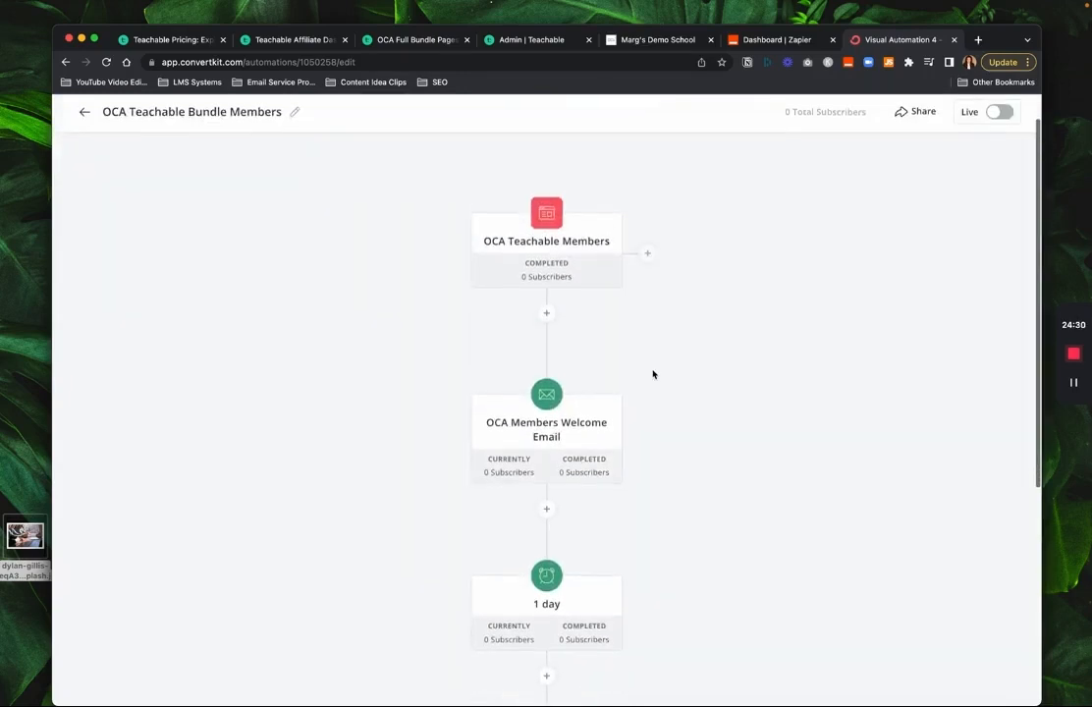
pyautogui.click(545, 315)
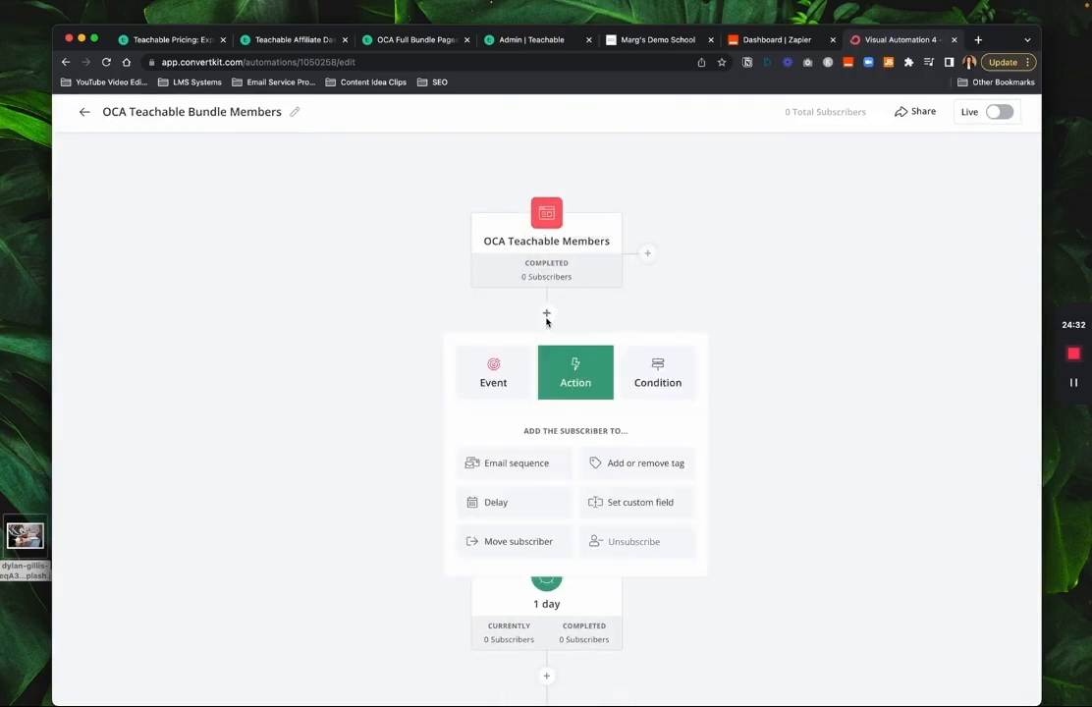
pyautogui.click(638, 470)
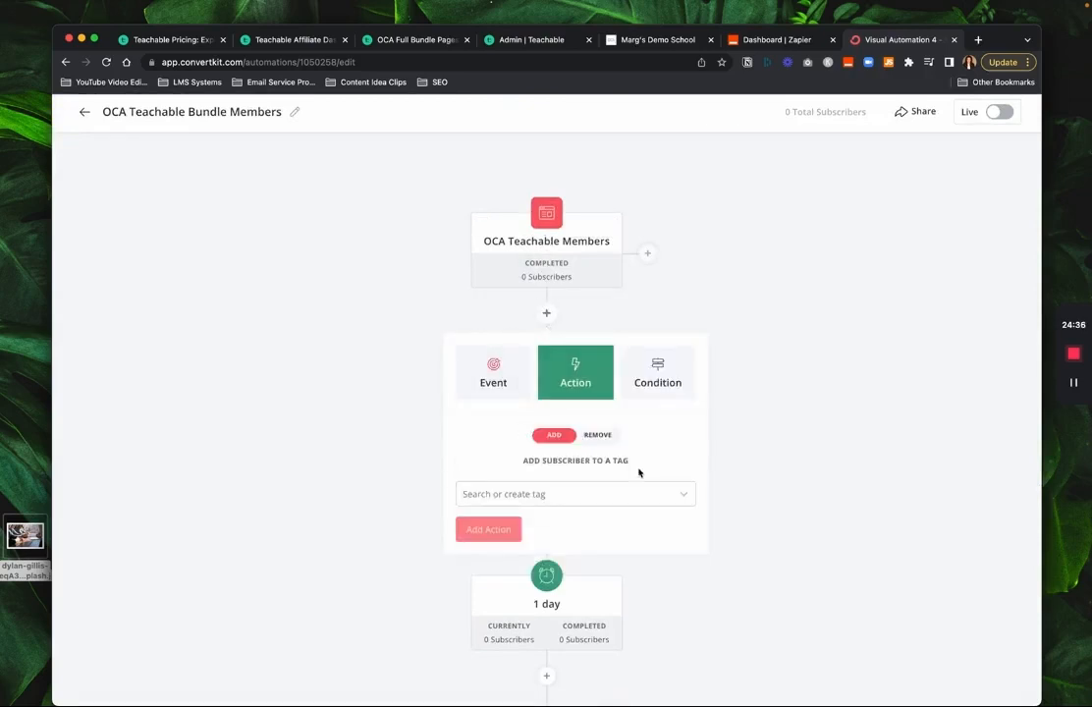
pyautogui.click(537, 499)
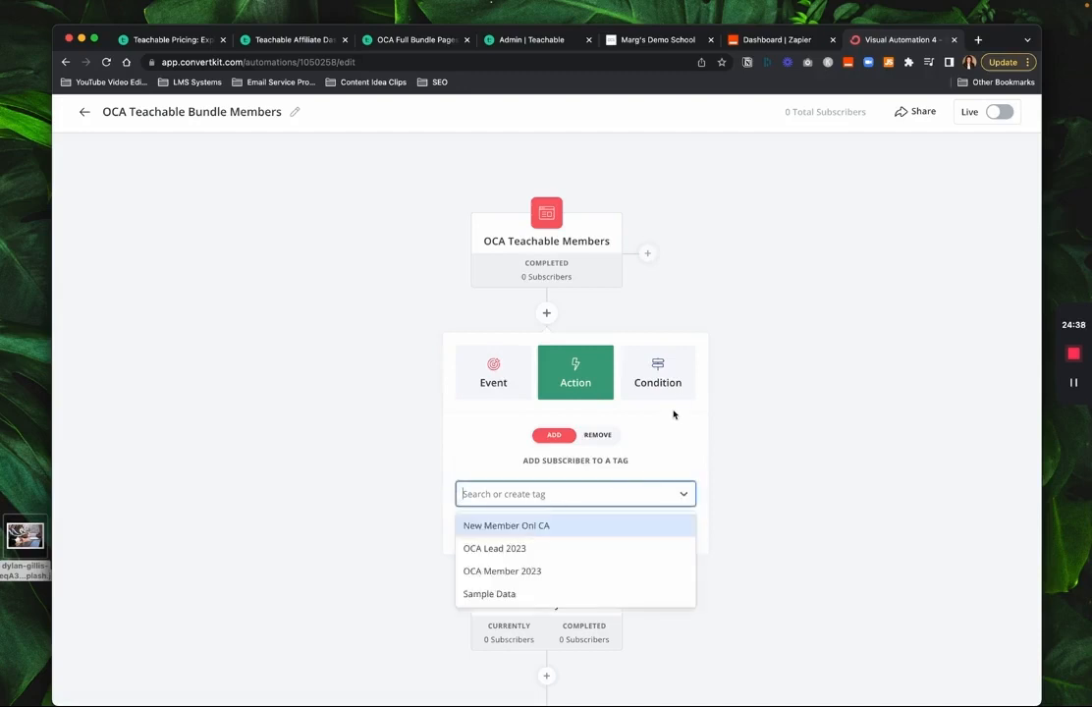
pyautogui.click(783, 383)
pyautogui.scroll(1, 783, 383)
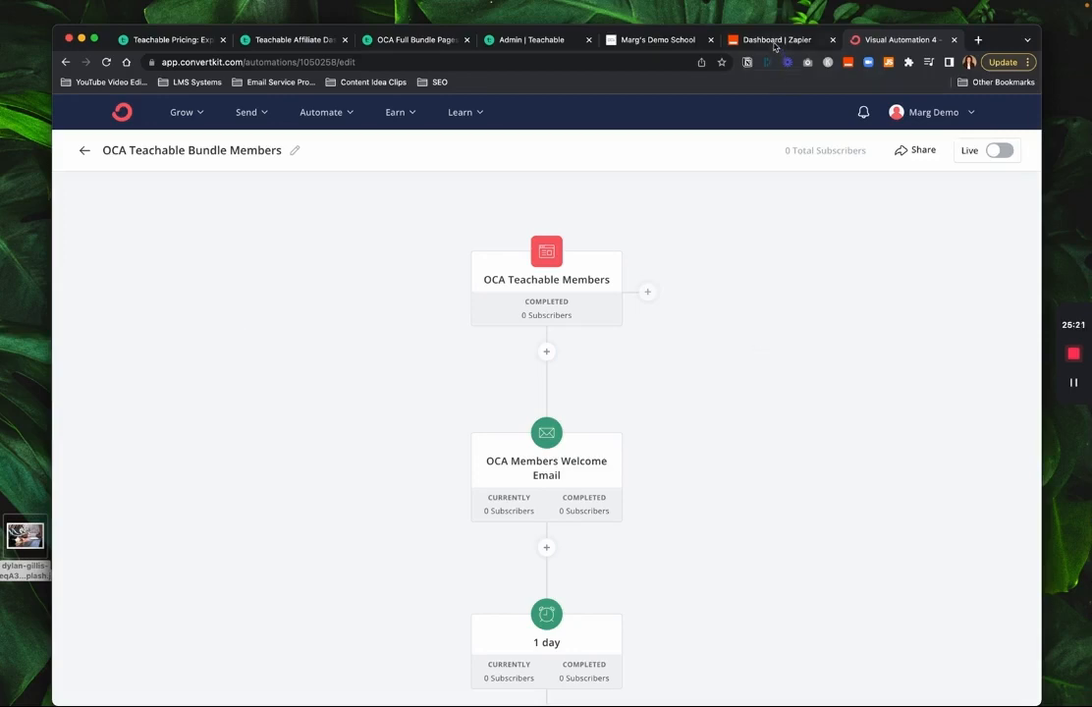
# Create a new Zap inside Zapier's Test Course Folder
pyautogui.click(775, 44)
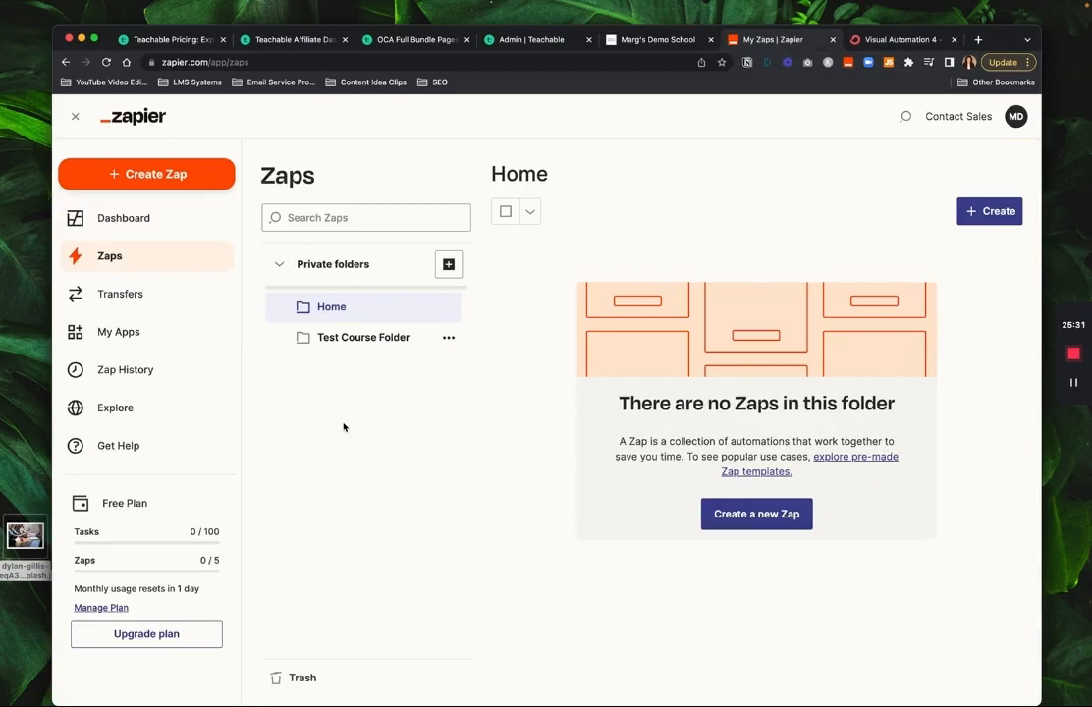
pyautogui.click(353, 348)
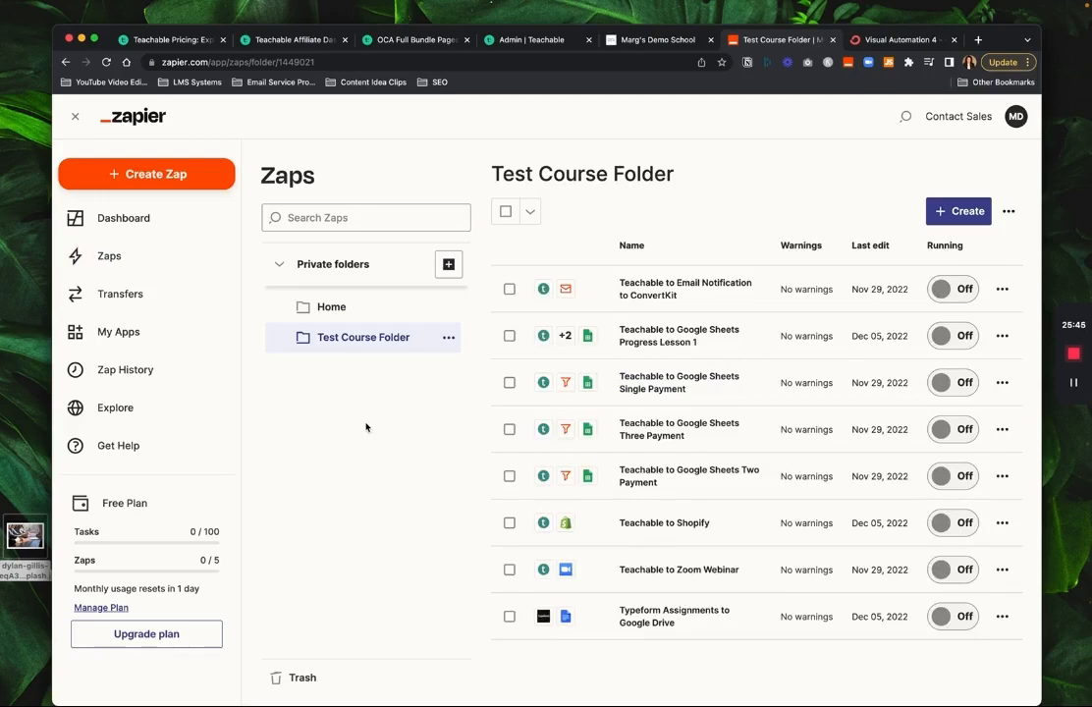
pyautogui.click(941, 211)
pyautogui.click(895, 252)
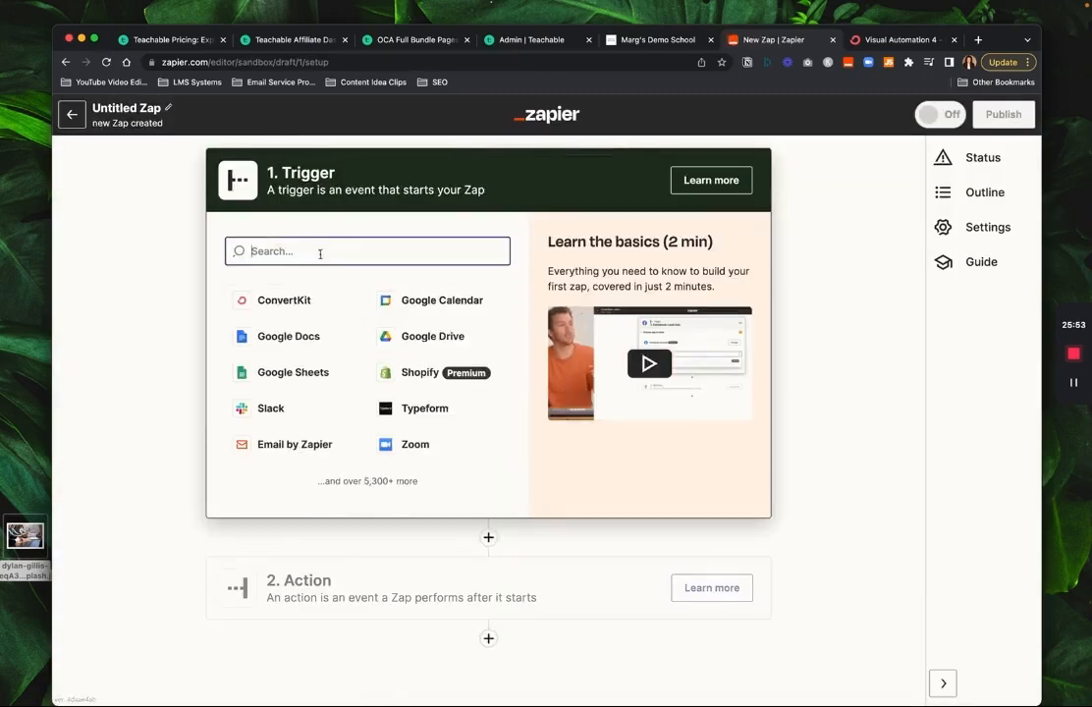
# Pick Teachable as the trigger app with the Course Completed event
pyautogui.write('teach')
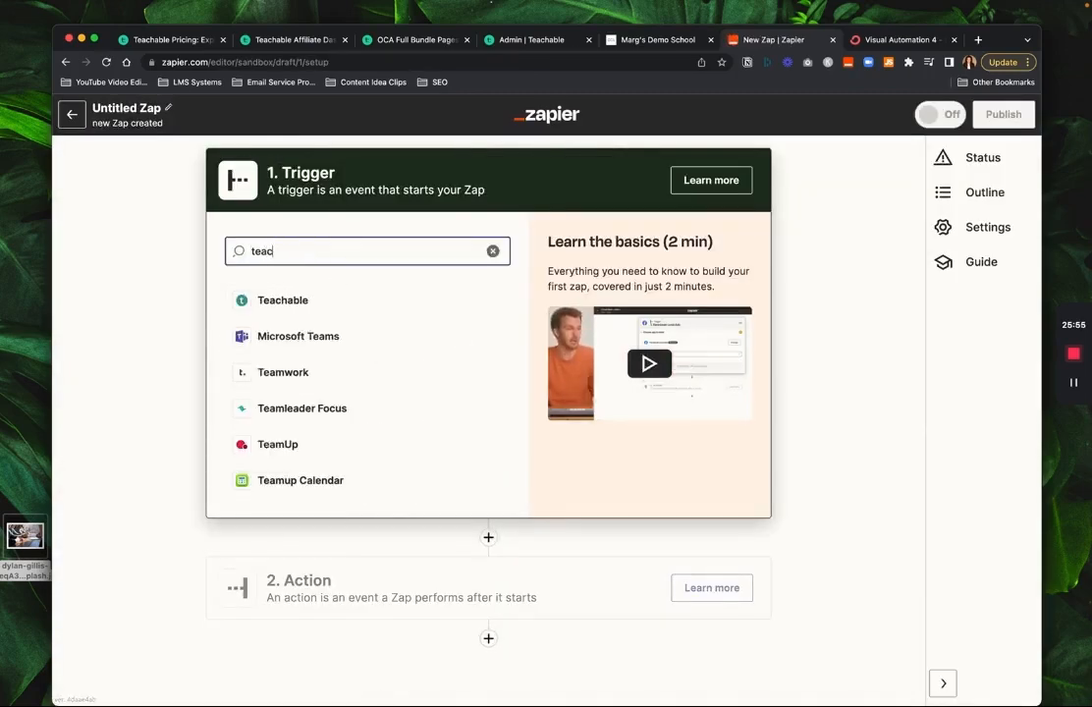
pyautogui.click(309, 296)
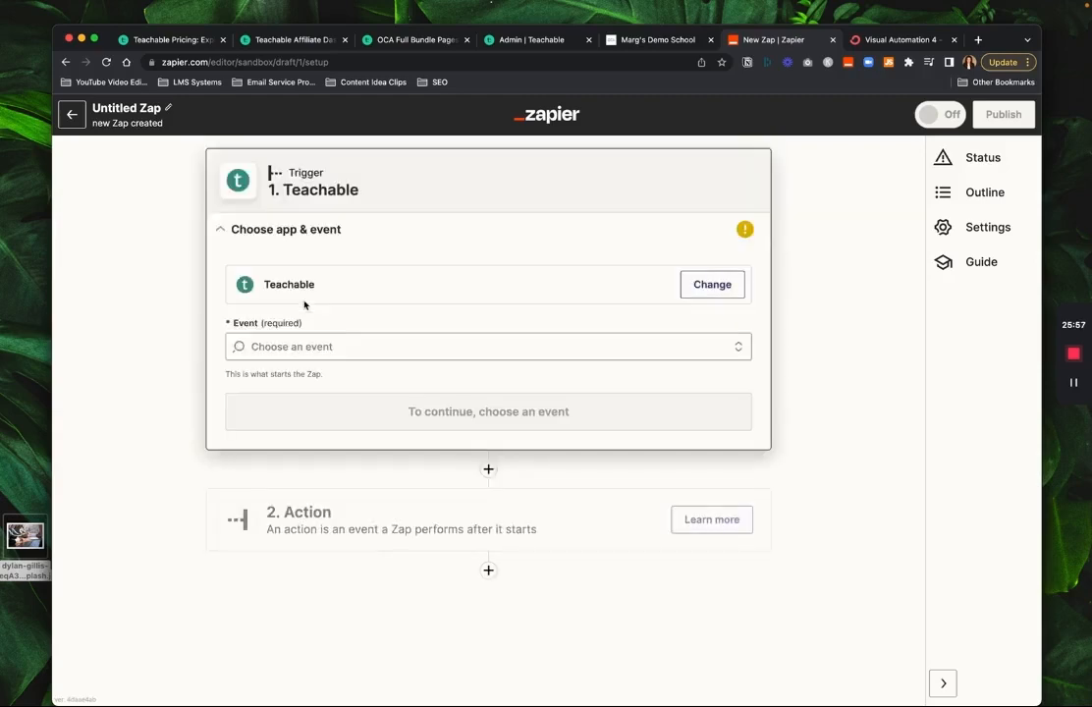
pyautogui.click(312, 349)
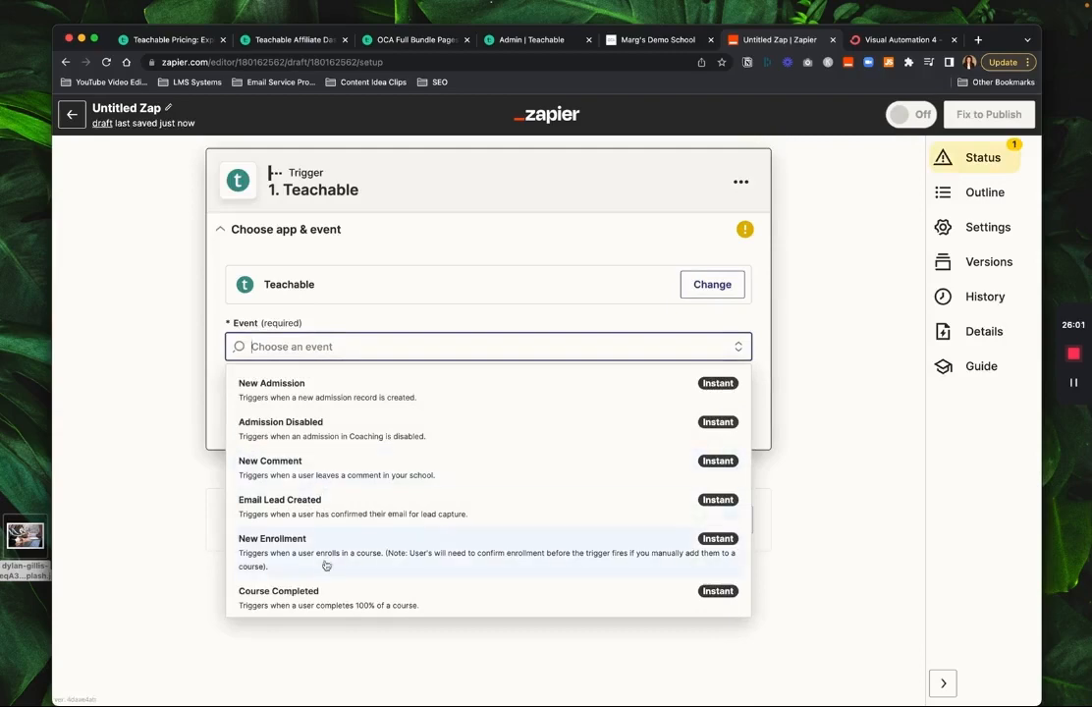
pyautogui.click(462, 556)
pyautogui.click(384, 353)
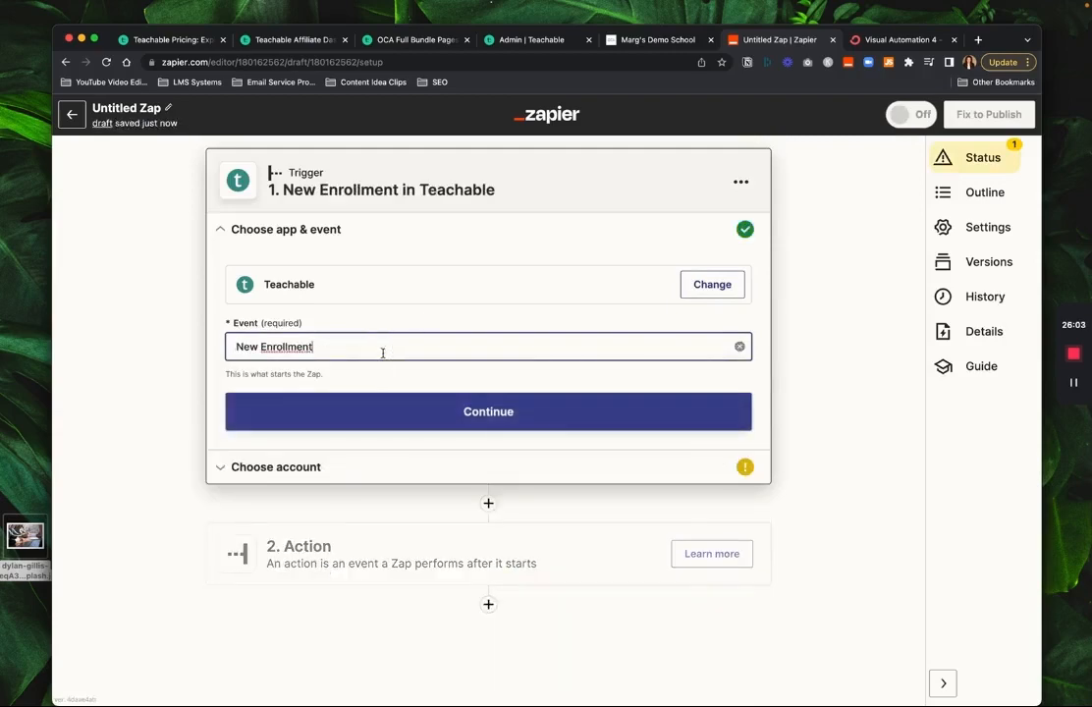
pyautogui.click(373, 601)
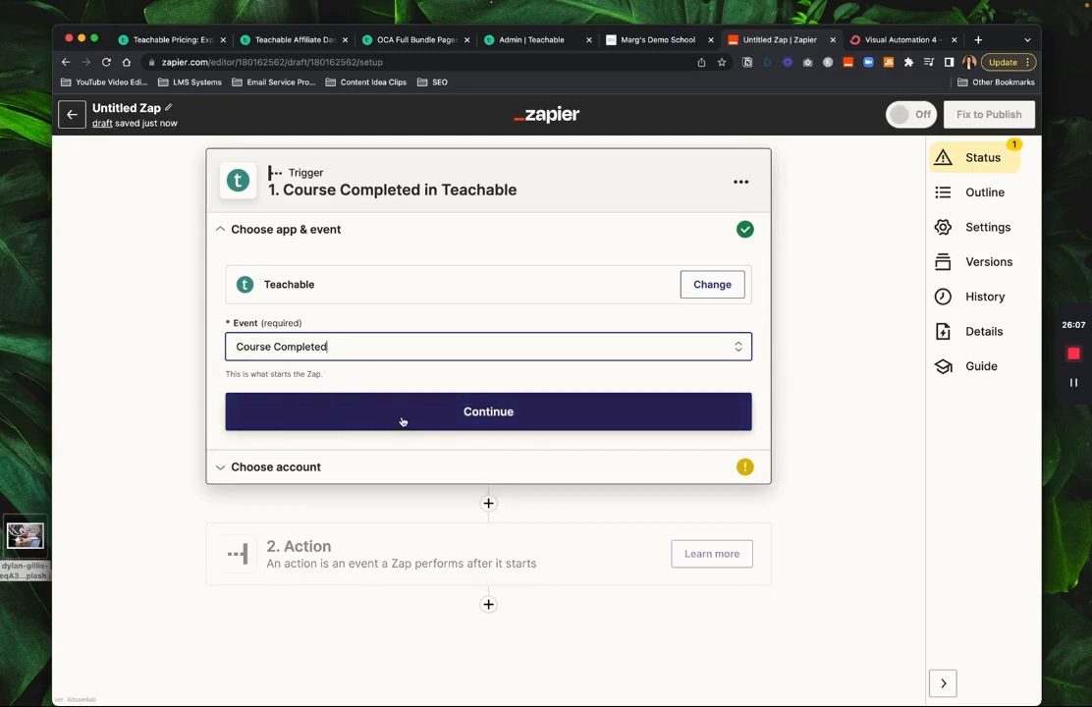
pyautogui.click(402, 422)
# Connect the demo school's Teachable account, skip the trigger test and finish the trigger
pyautogui.click(395, 321)
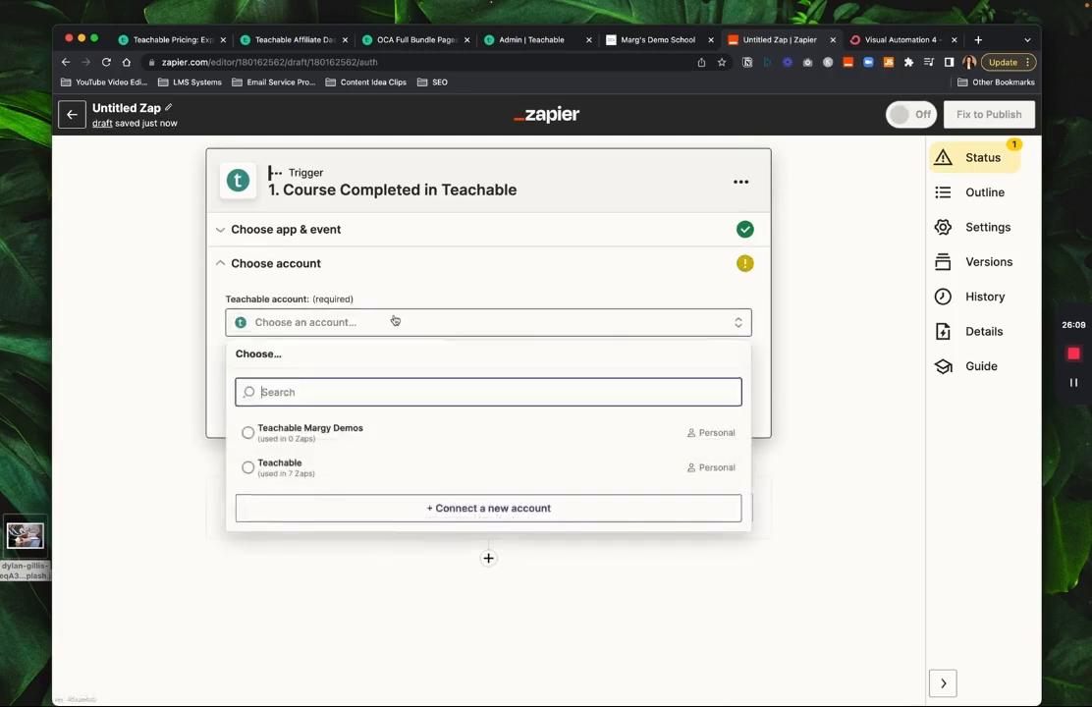
pyautogui.click(344, 431)
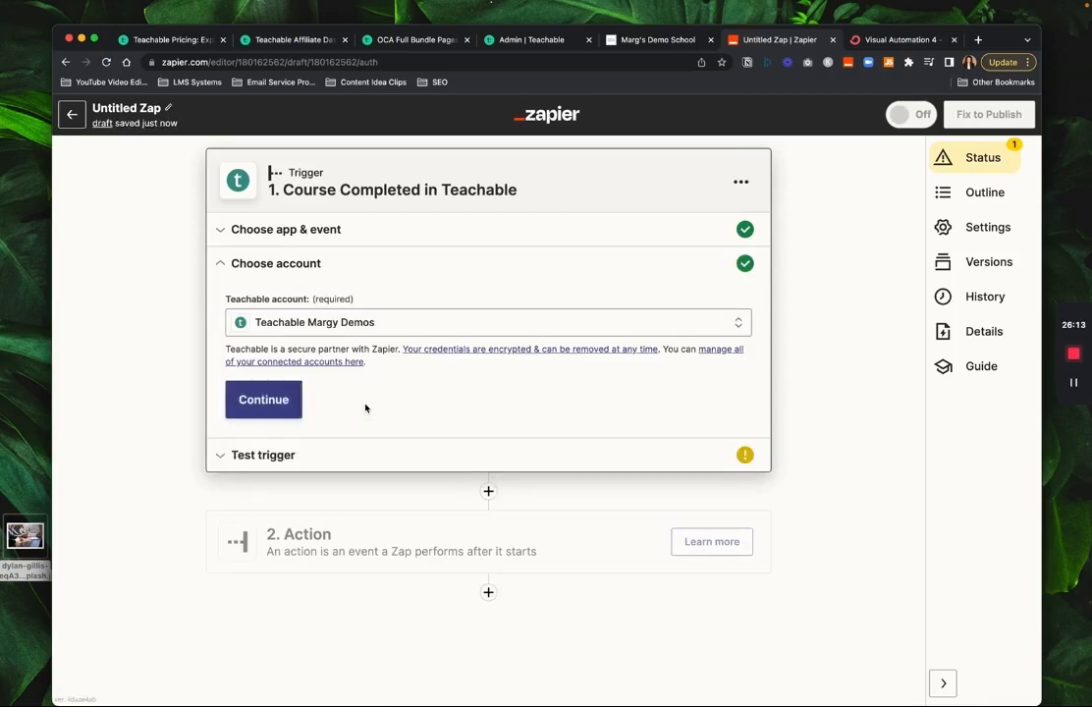
pyautogui.click(264, 400)
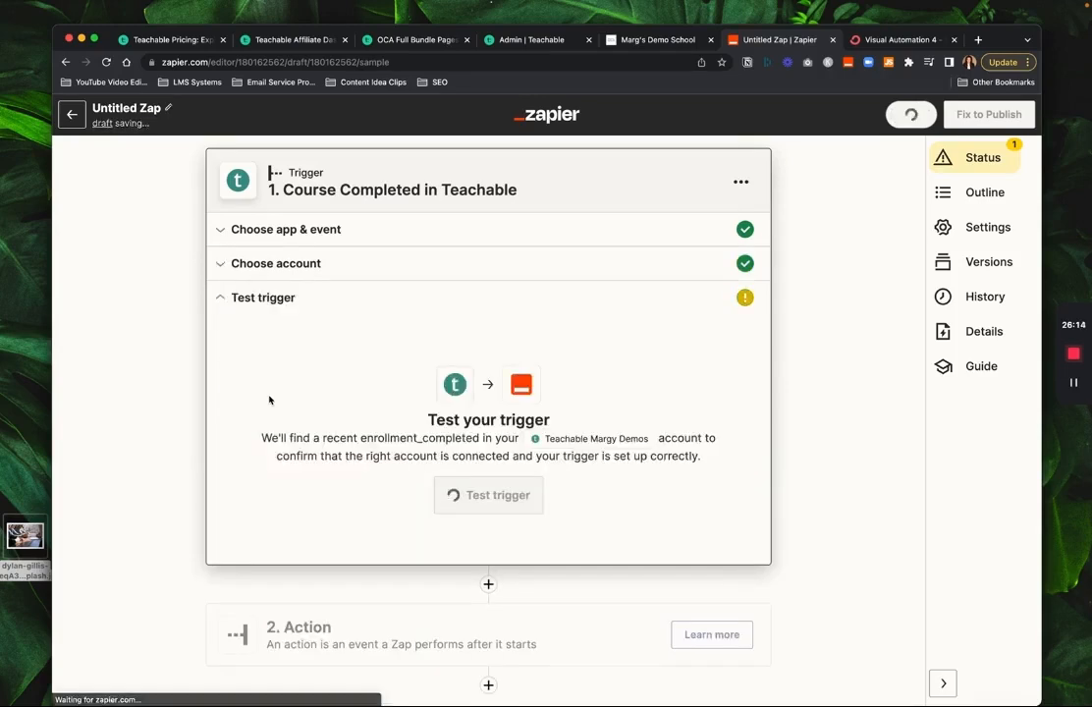
pyautogui.click(519, 491)
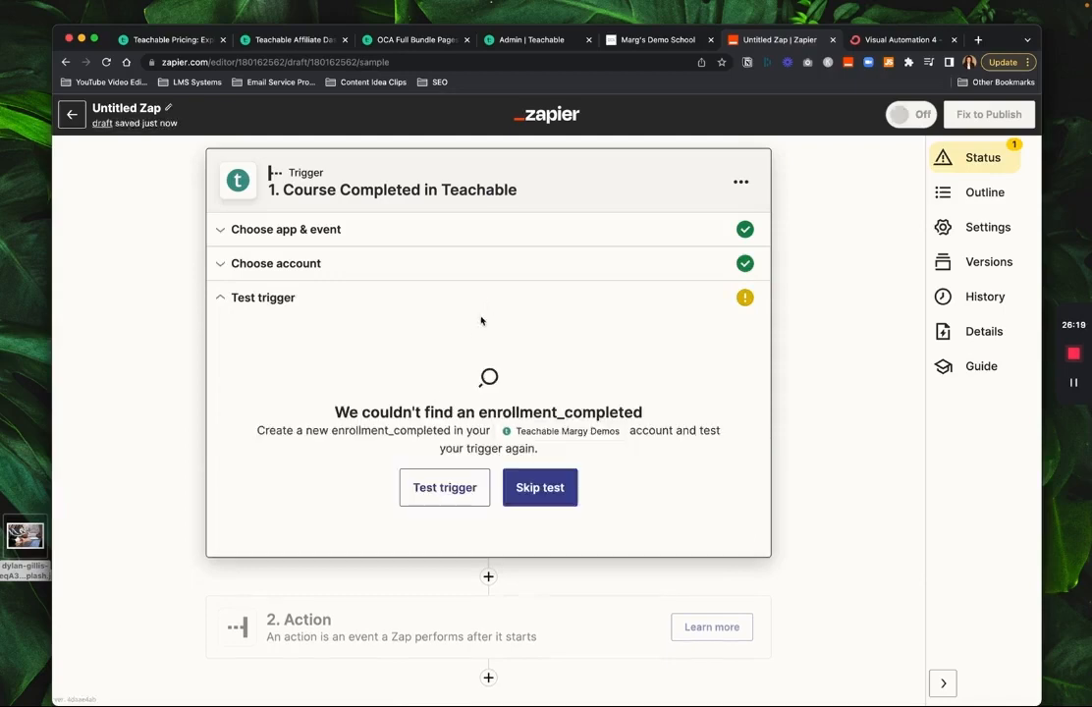
pyautogui.click(565, 489)
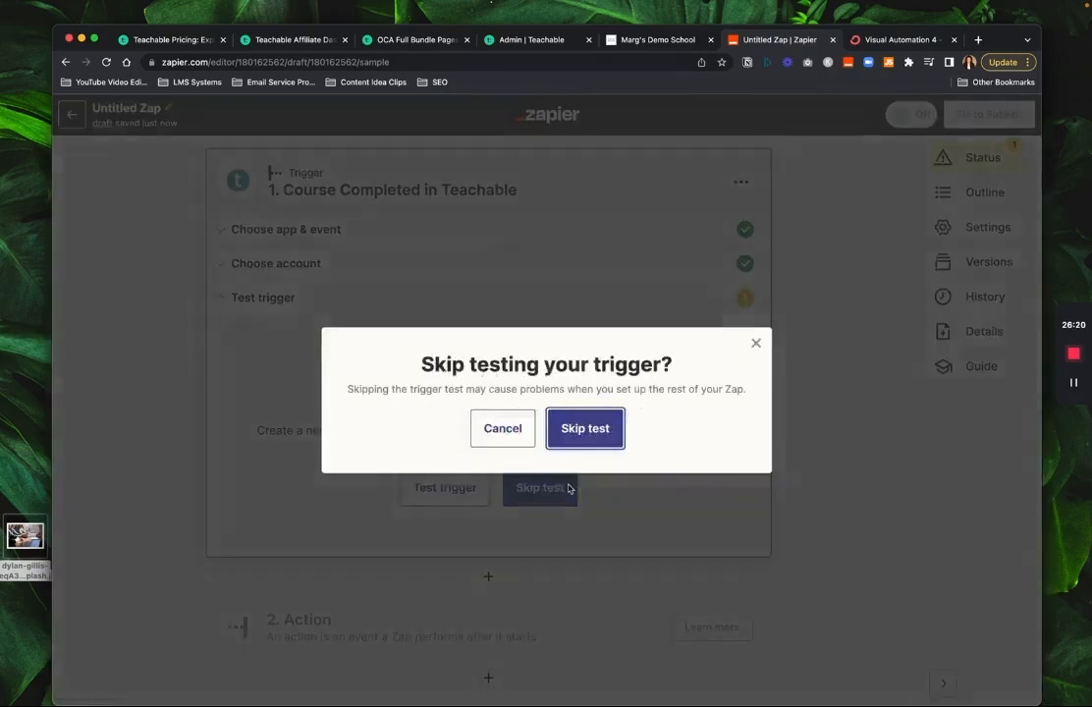
pyautogui.click(594, 429)
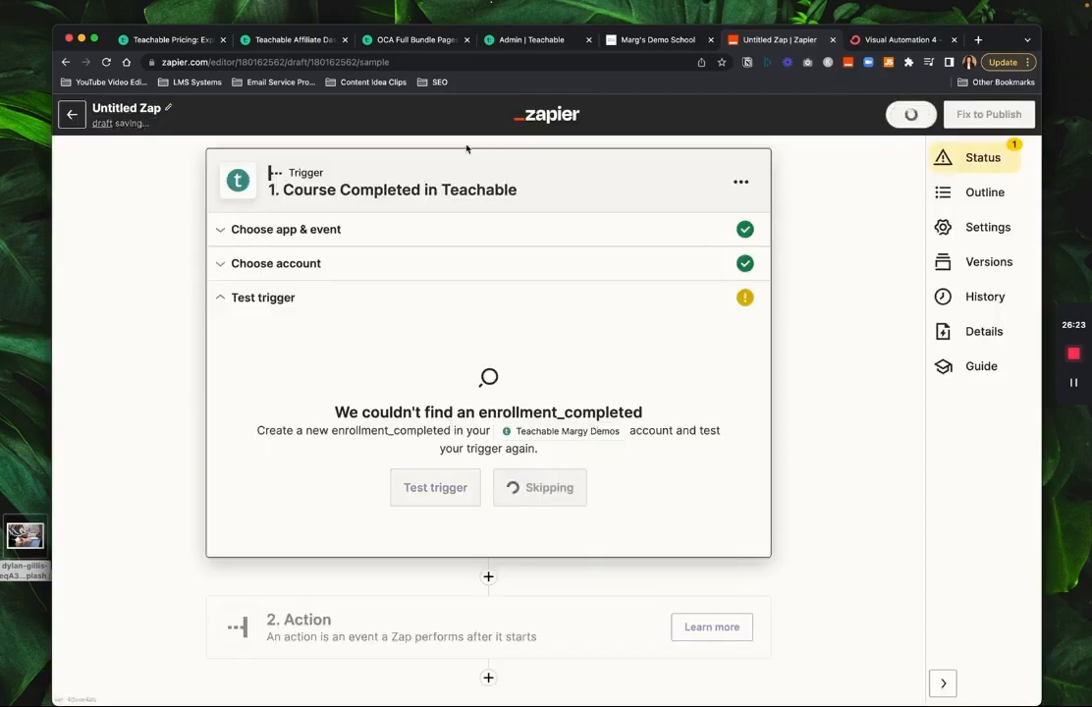
pyautogui.scroll(-3, 401, 340)
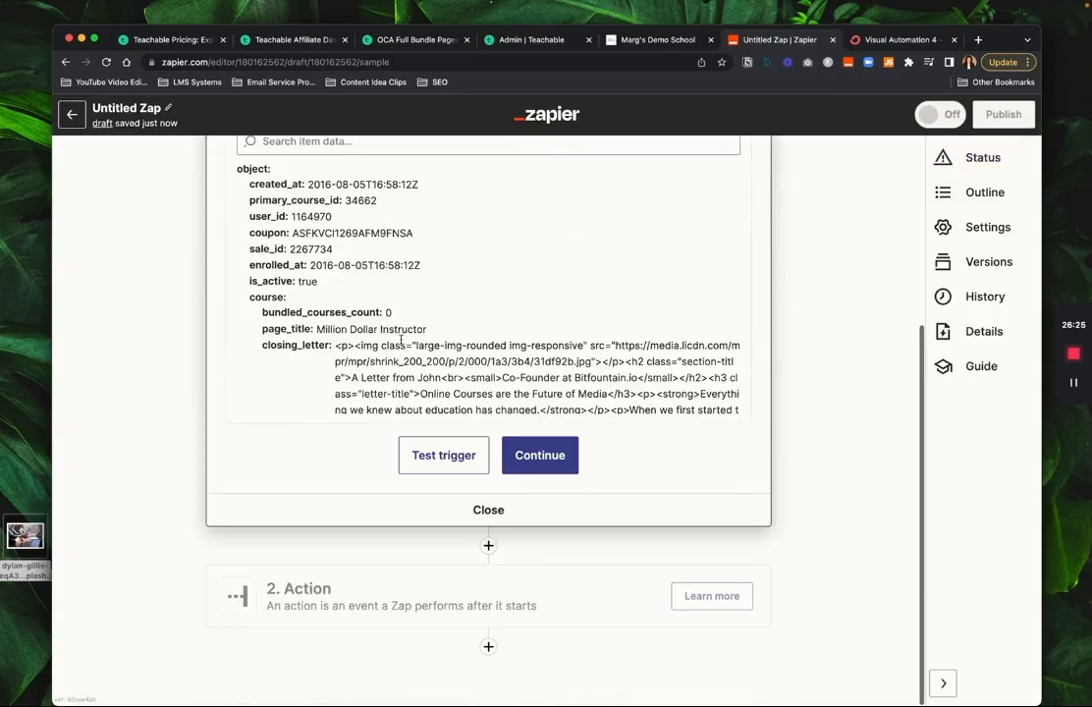
pyautogui.click(542, 455)
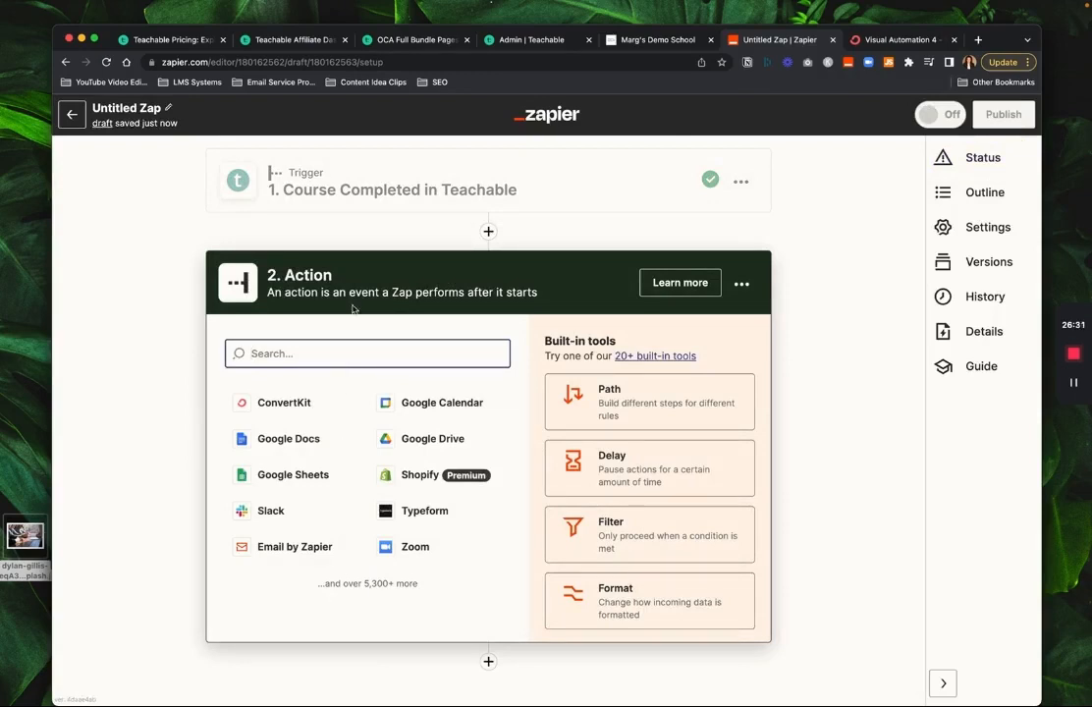
# Choose Google Sheets as the Zap's action app
pyautogui.click(277, 478)
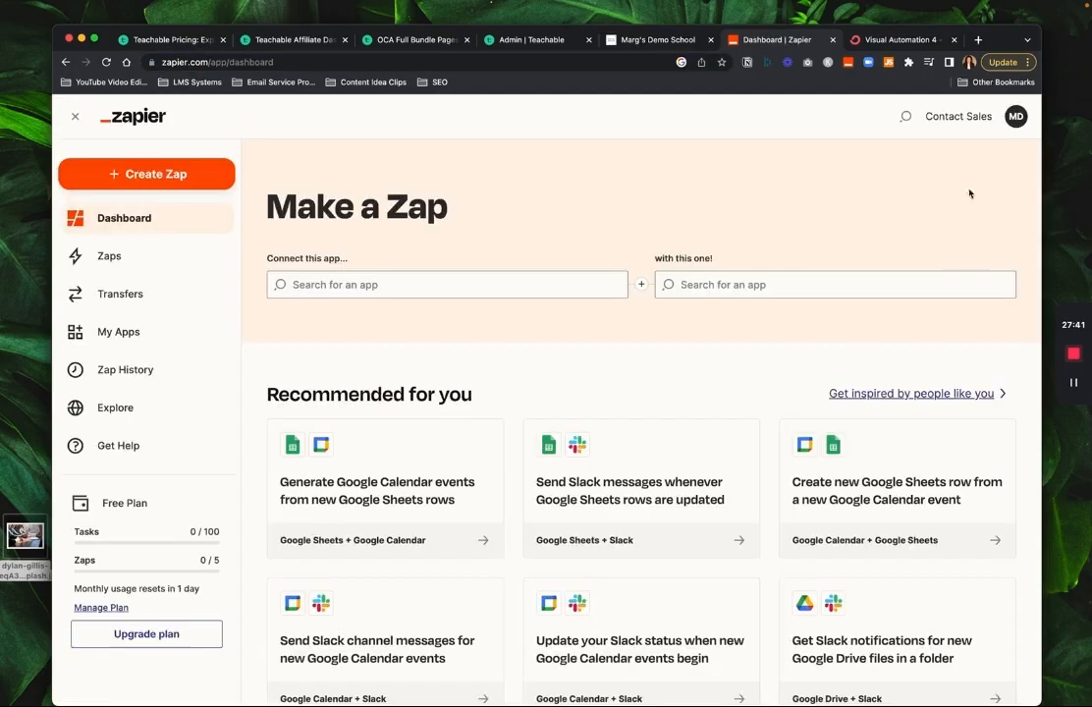
# Open a private Chrome window and go to zapier.com
pyautogui.click(1028, 62)
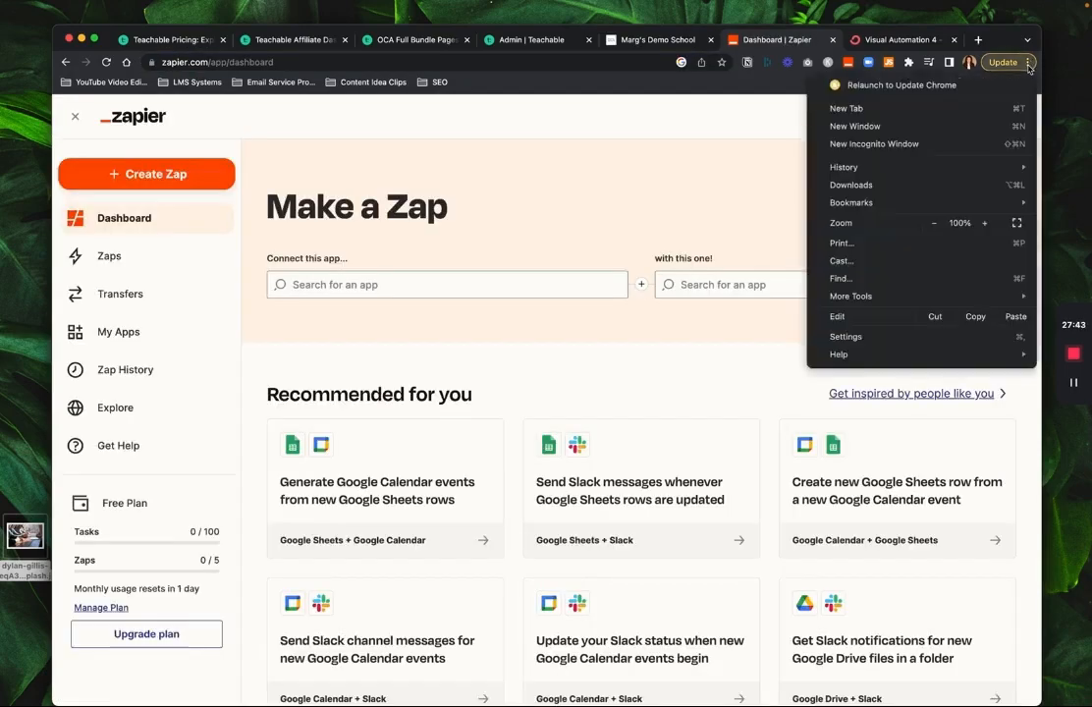
pyautogui.click(838, 144)
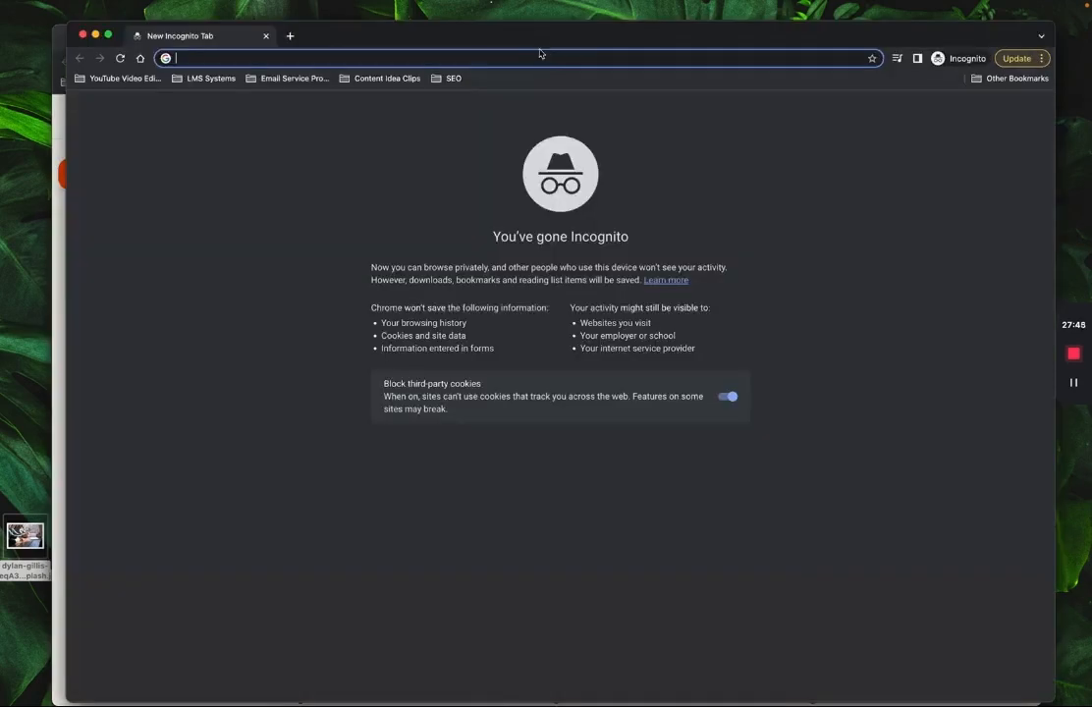
pyautogui.write('zapier')
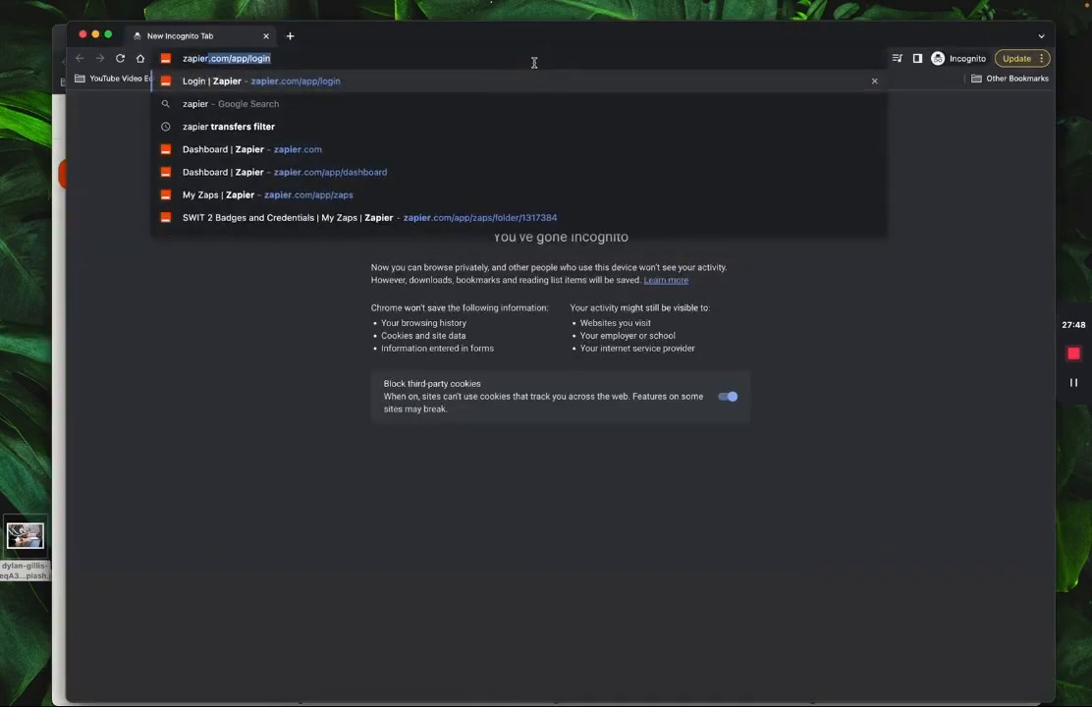
pyautogui.press('Return')
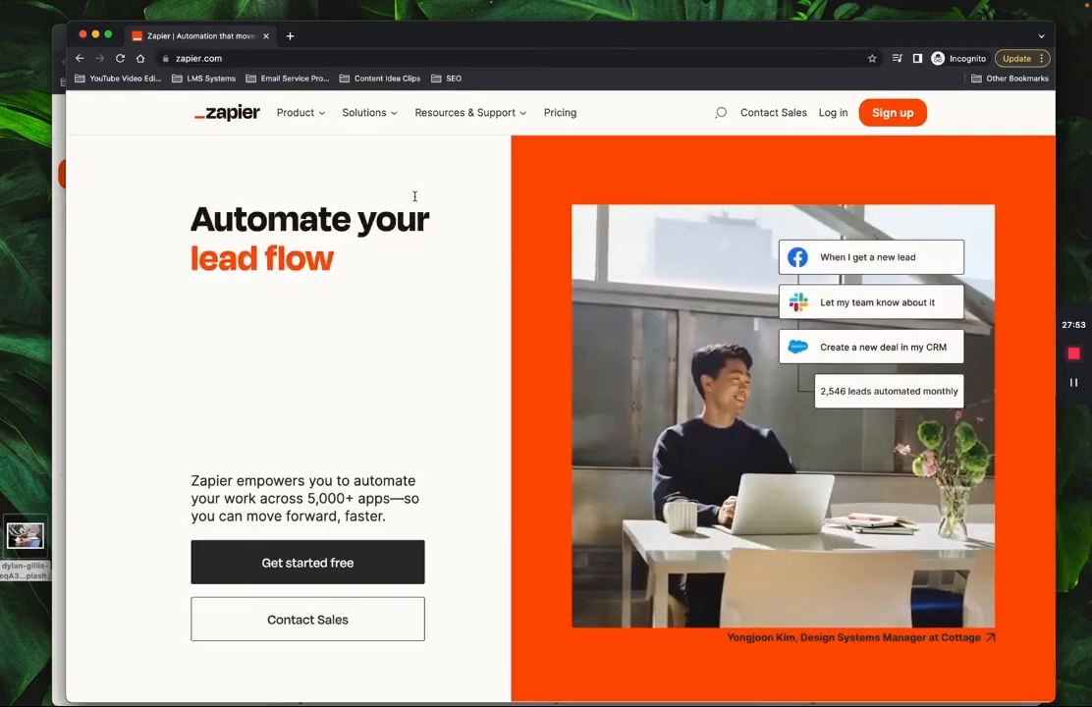
# Find Teachable in Zapier's app integrations directory and browse its popular workflow templates
pyautogui.click(378, 116)
pyautogui.click(488, 116)
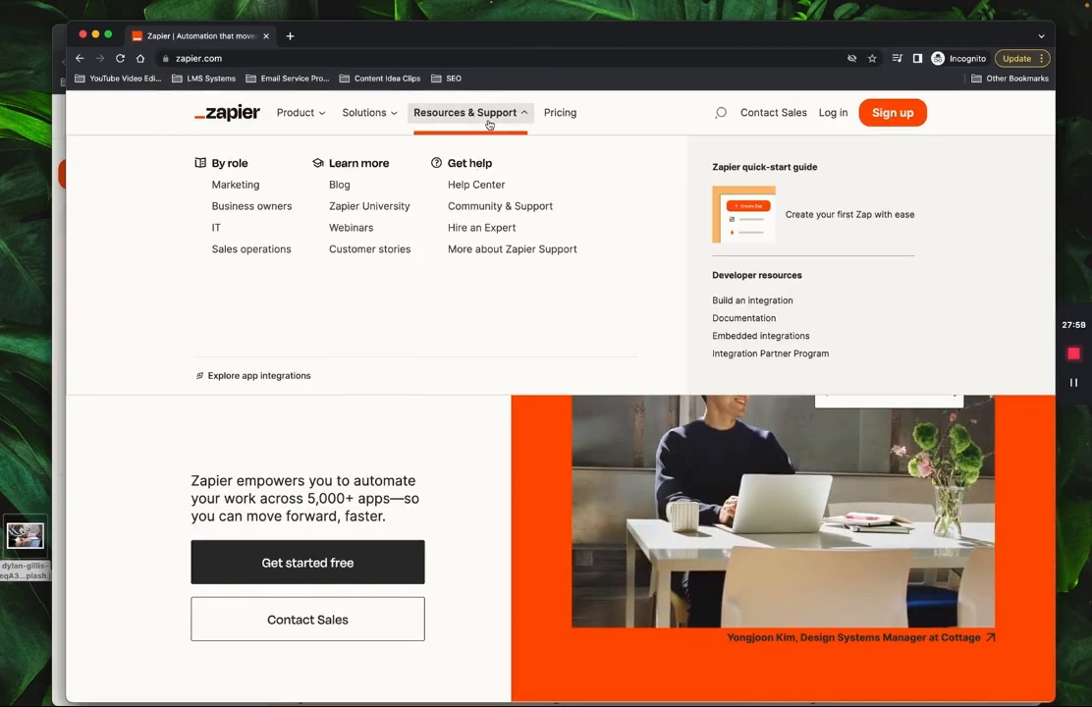
pyautogui.click(274, 377)
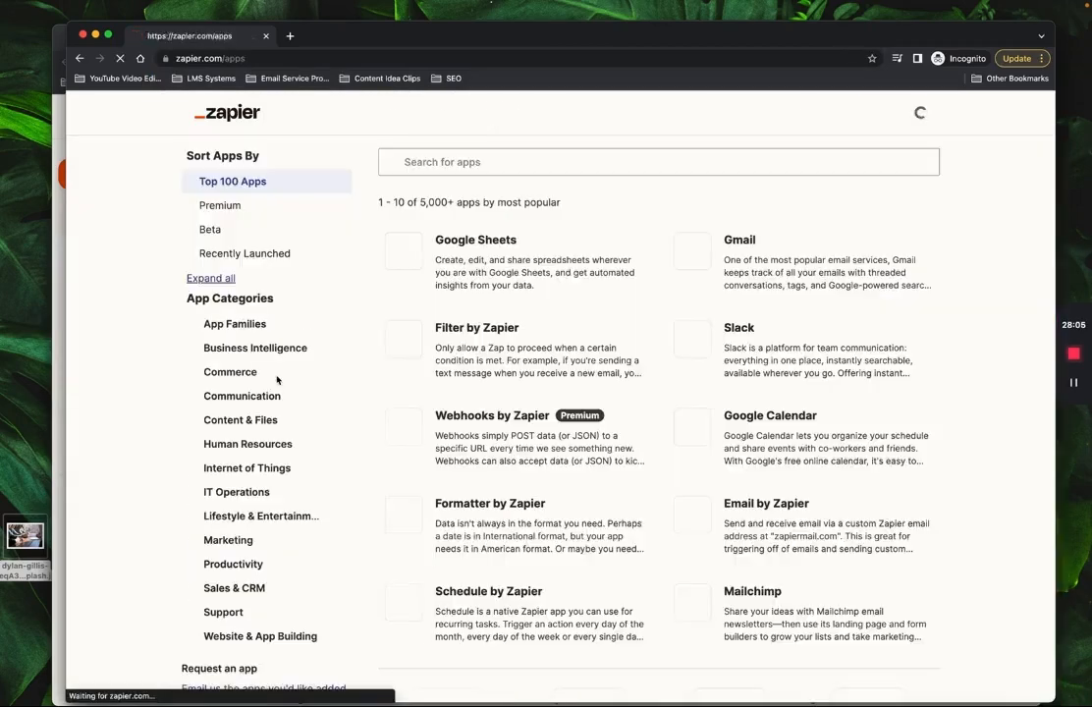
pyautogui.click(485, 163)
pyautogui.write('teach')
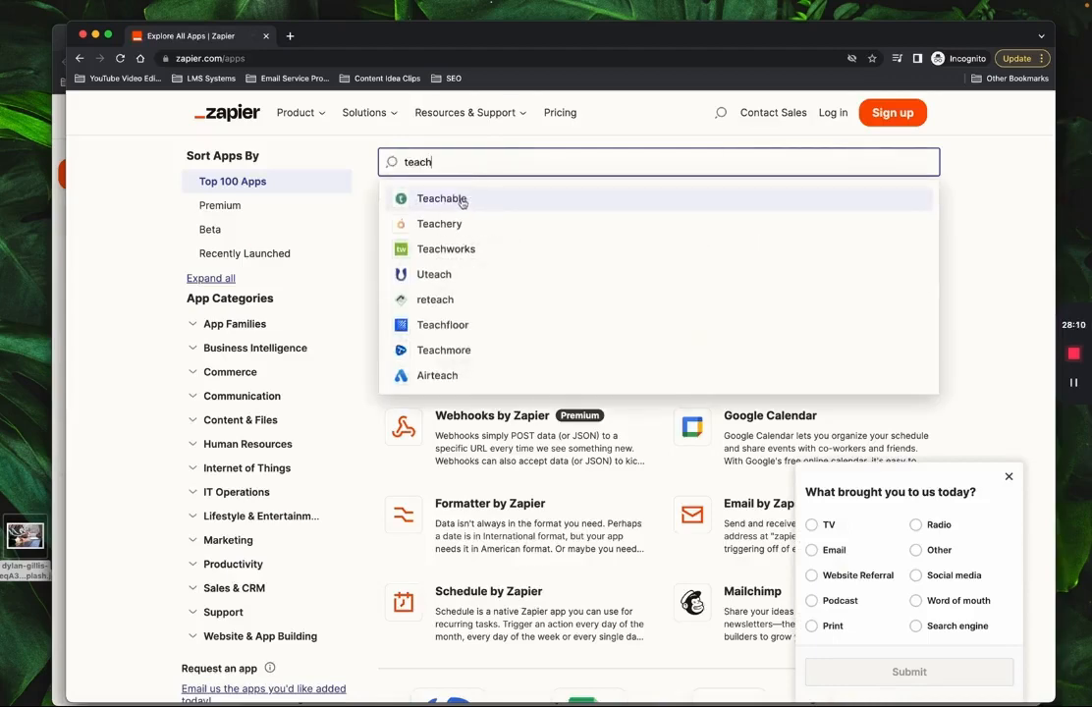
pyautogui.click(454, 201)
pyautogui.scroll(-5, 904, 442)
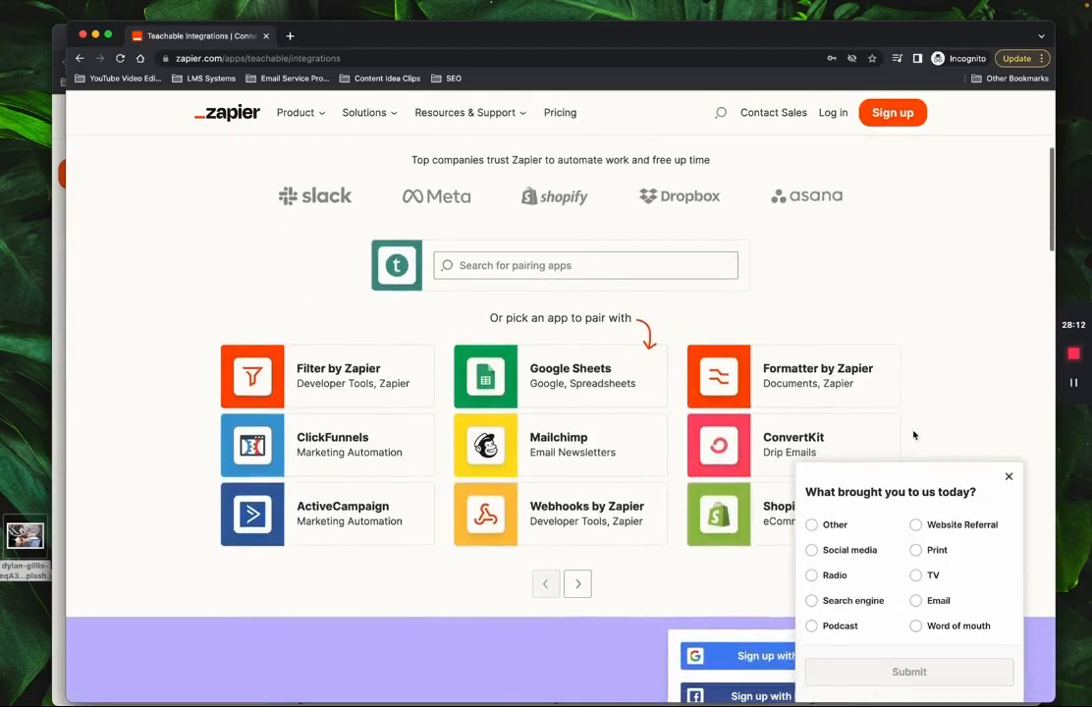
pyautogui.click(1009, 476)
pyautogui.scroll(-8, 981, 512)
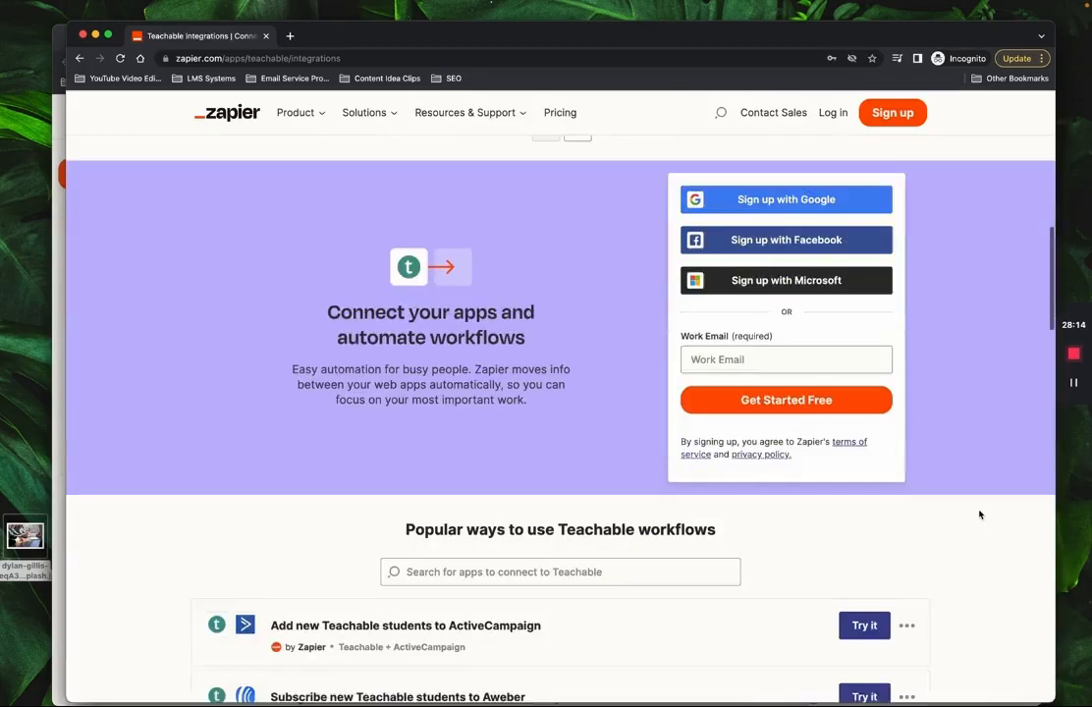
pyautogui.scroll(-5, 979, 514)
pyautogui.scroll(3, 979, 514)
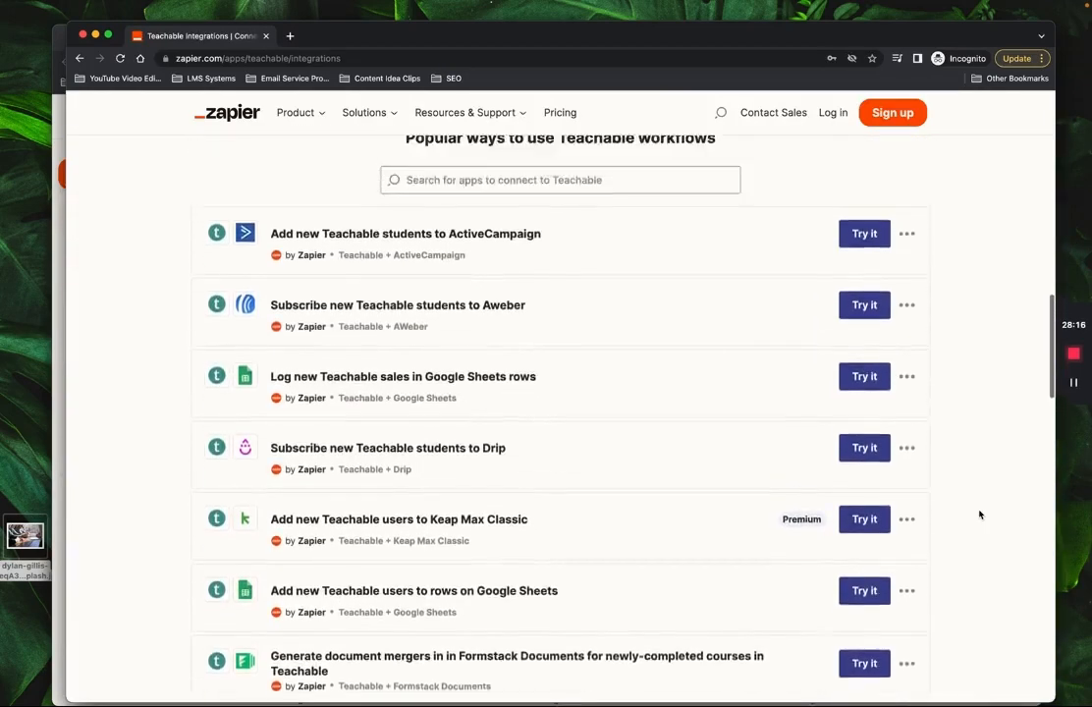
pyautogui.scroll(-1, 979, 514)
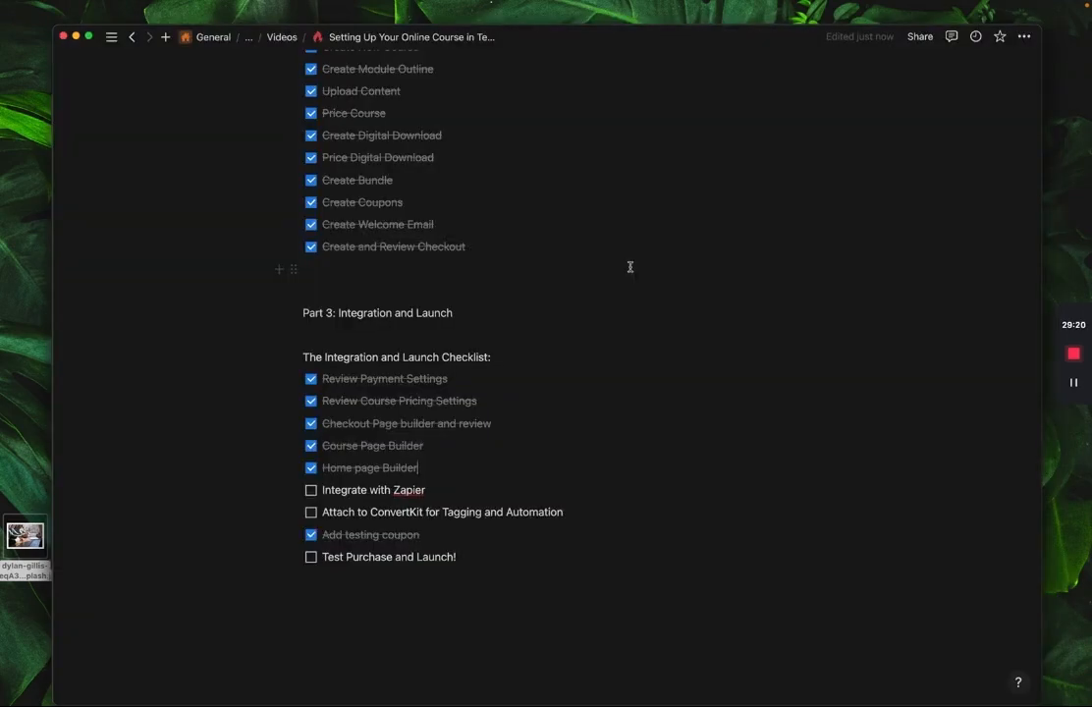
# Tick Integrate with Zapier, Attach to ConvertKit for Tagging and Automation, and Test Purchase and Launch!
pyautogui.click(310, 490)
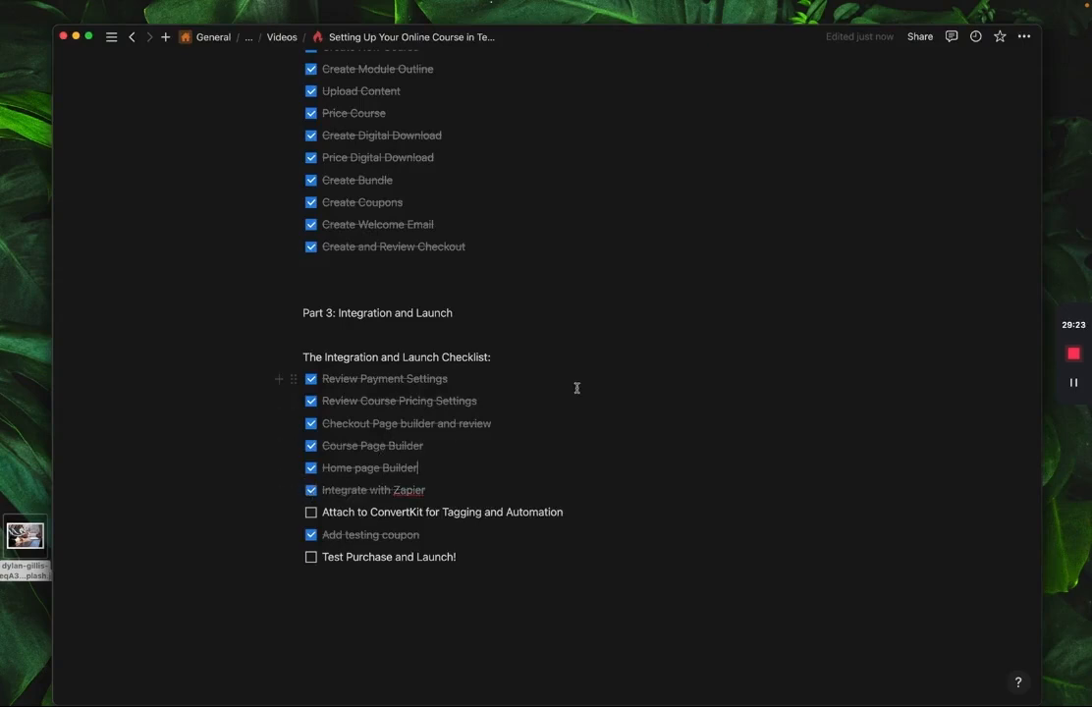
pyautogui.click(310, 513)
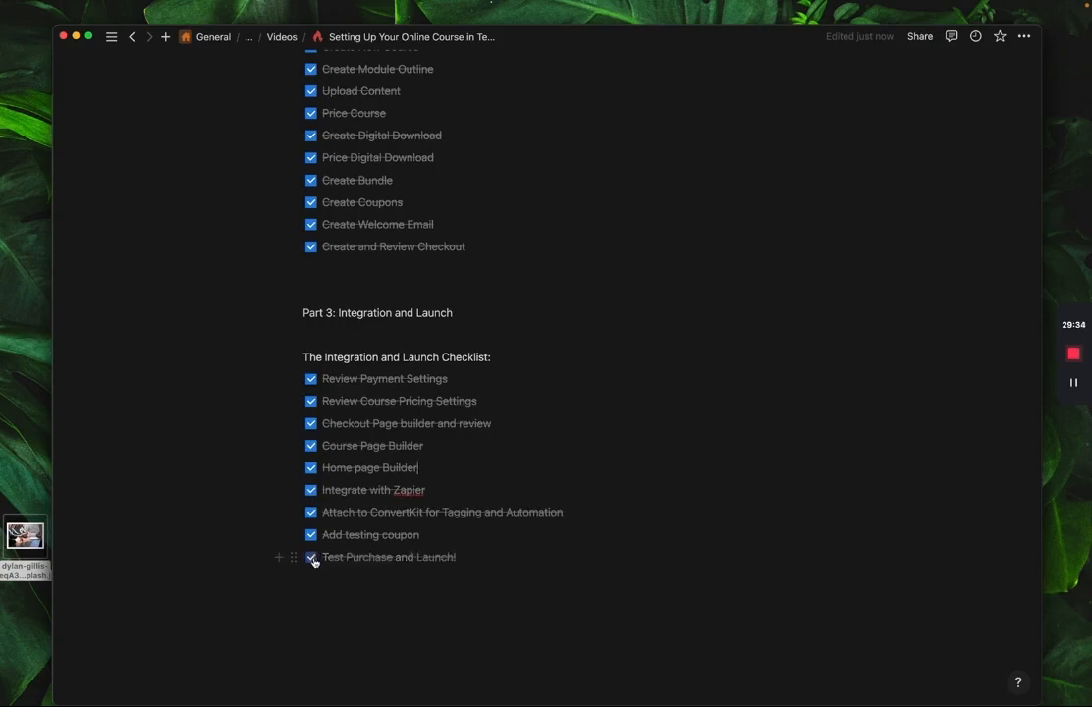
pyautogui.click(312, 558)
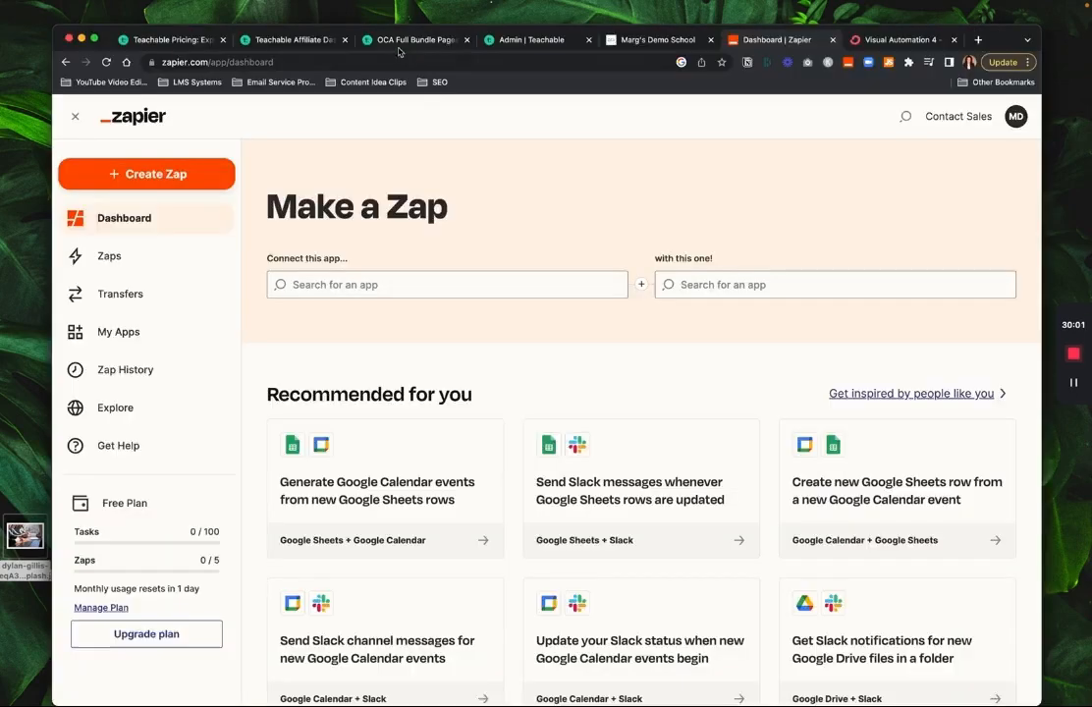
# Look up the OCA Full Bundle's checkout purchase URL in Teachable
pyautogui.click(368, 40)
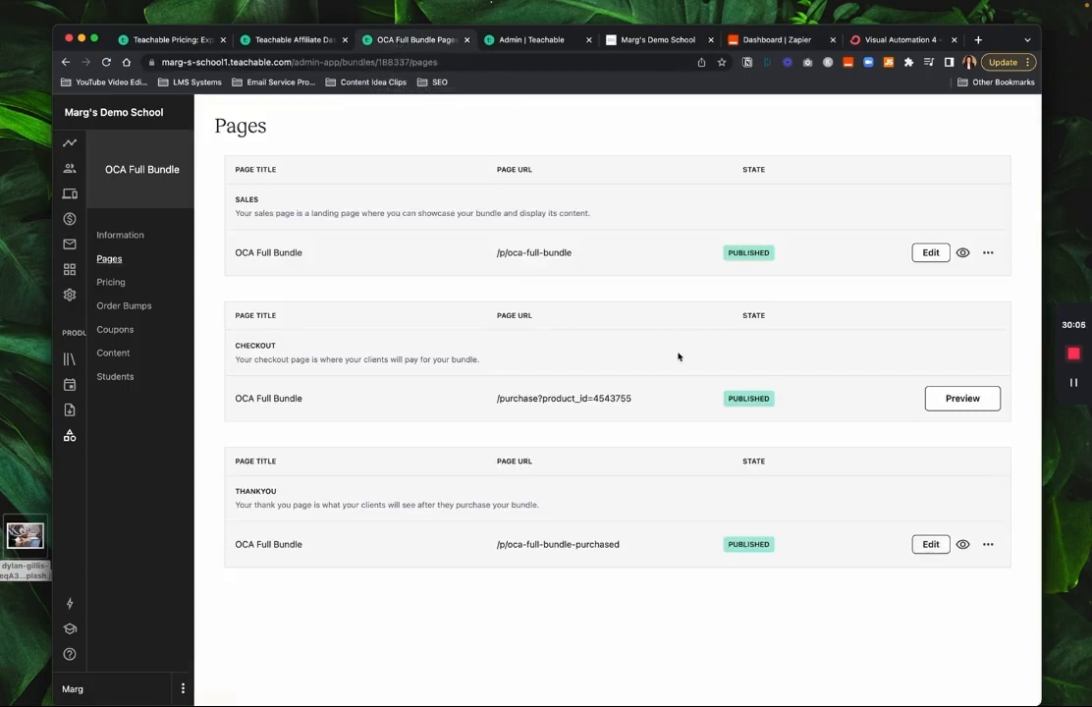
pyautogui.moveTo(637, 398); pyautogui.dragTo(470, 398)
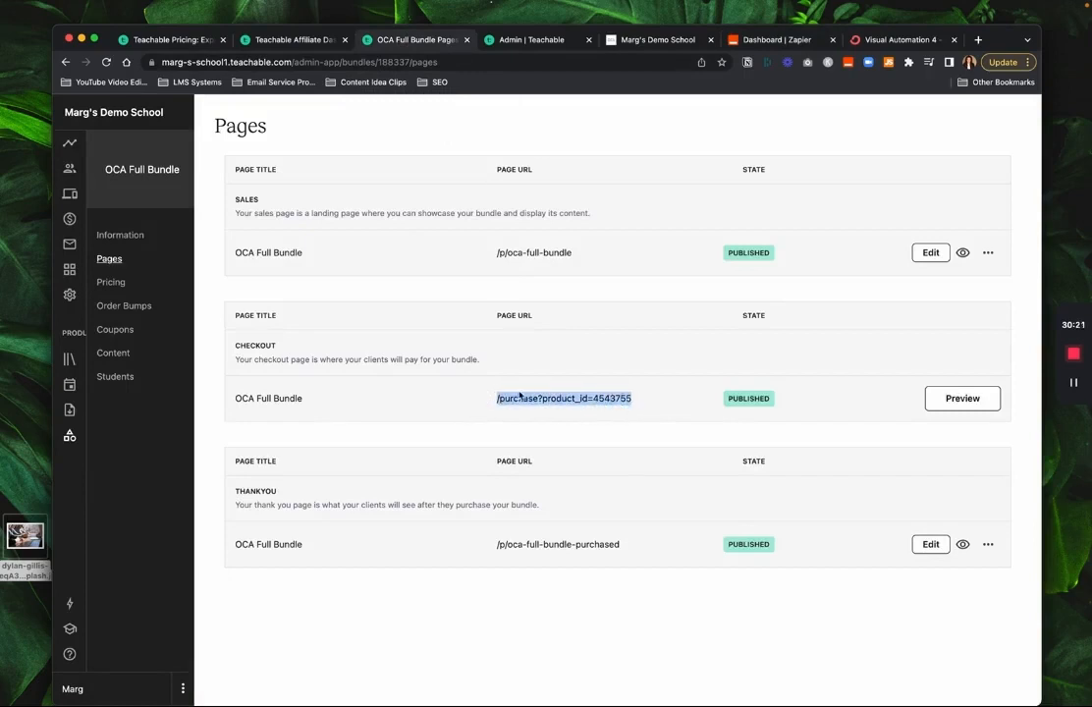
pyautogui.click(520, 395)
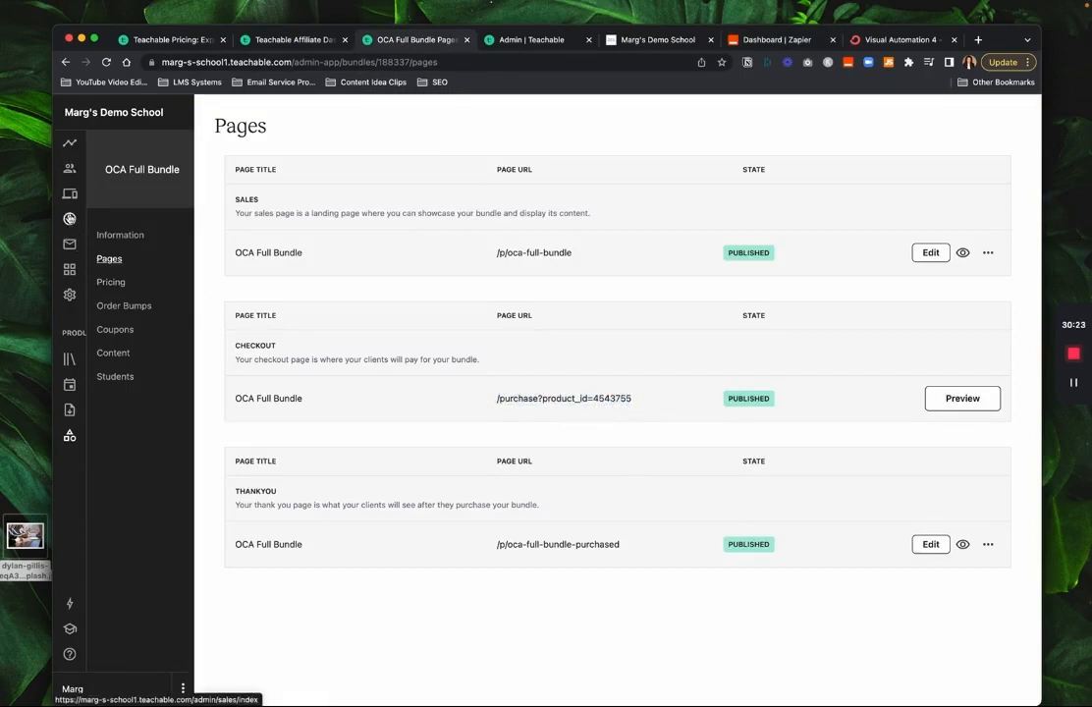
# Load the OCA Full Bundle checkout page in a new tab from the 'oca-' suggestion
pyautogui.press('super+t')
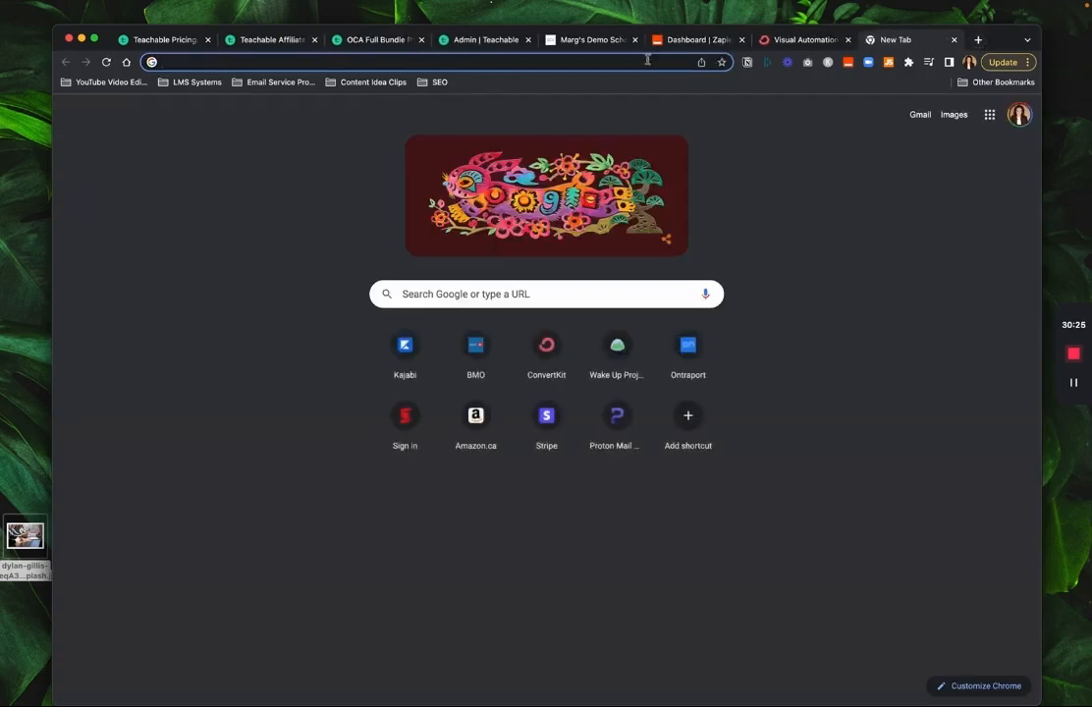
pyautogui.click(648, 61)
pyautogui.write('oca-')
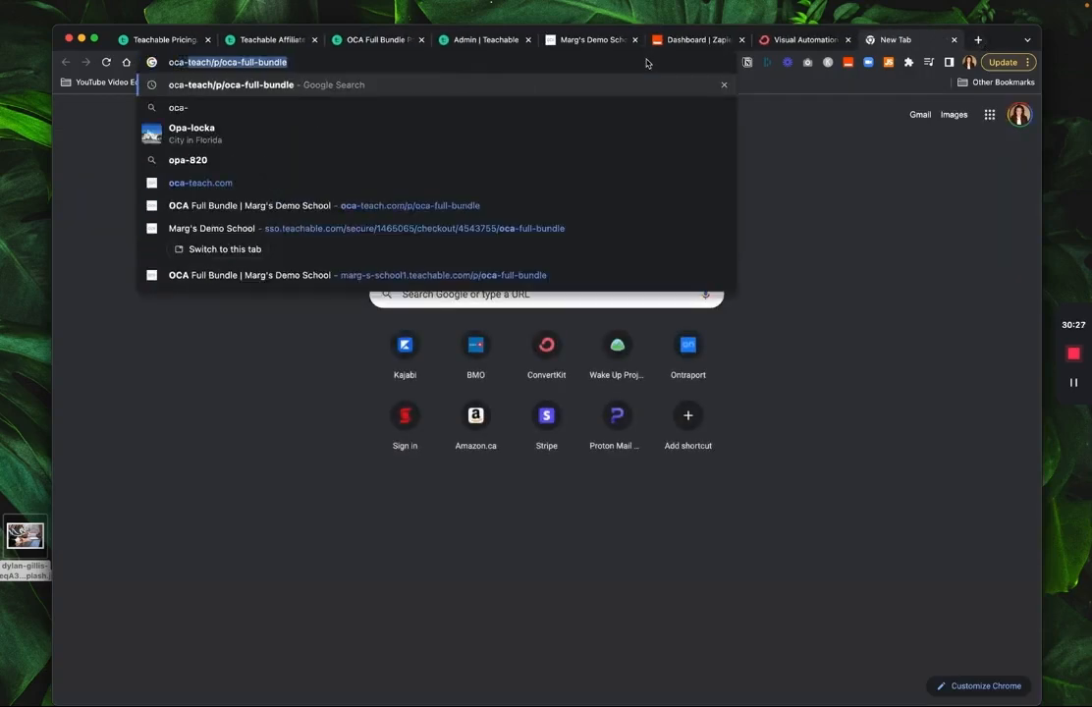
pyautogui.click(405, 226)
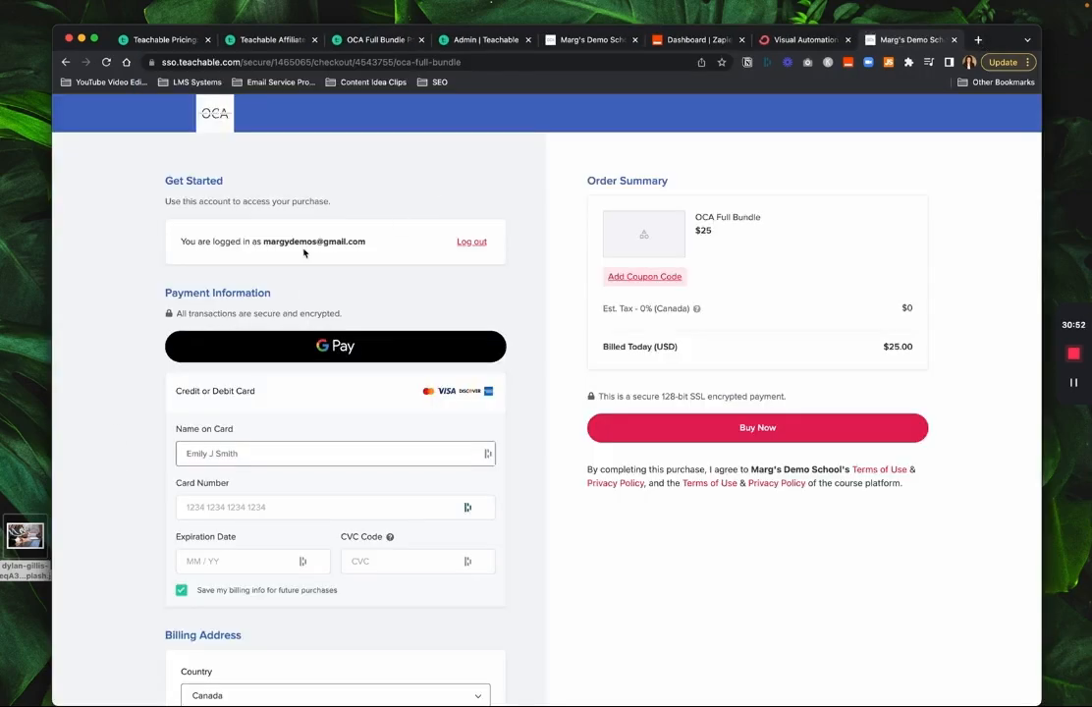
# Enter the cardholder's name on the checkout form
pyautogui.scroll(-3, 408, 285)
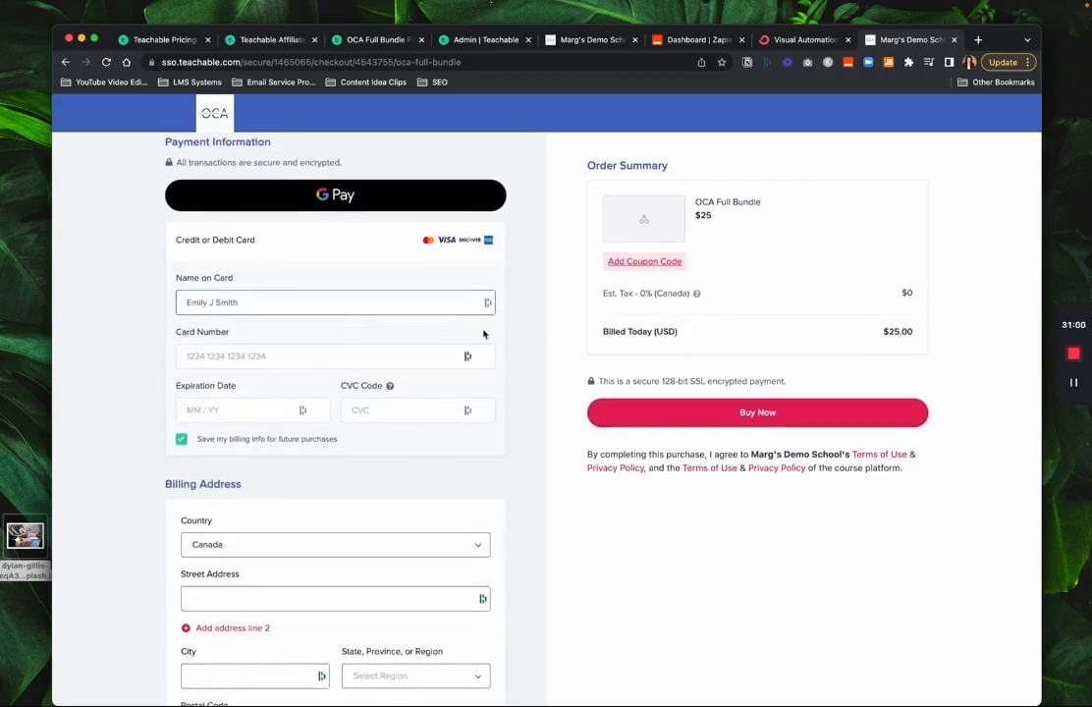
pyautogui.click(372, 297)
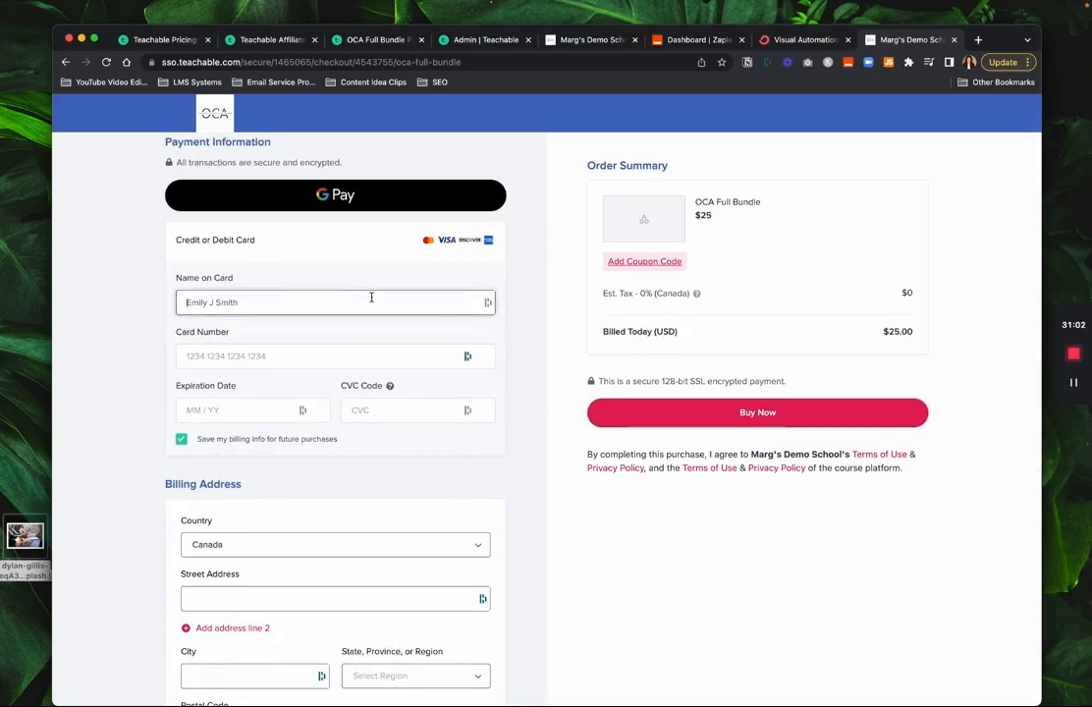
pyautogui.write('Margare')
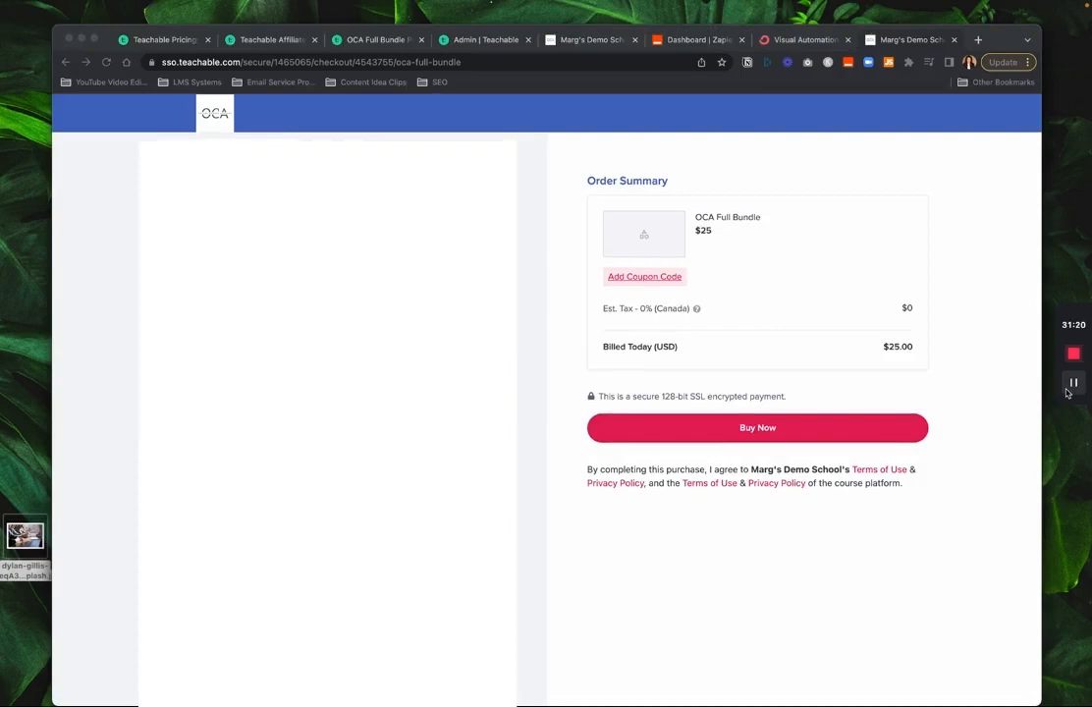
pyautogui.click(658, 282)
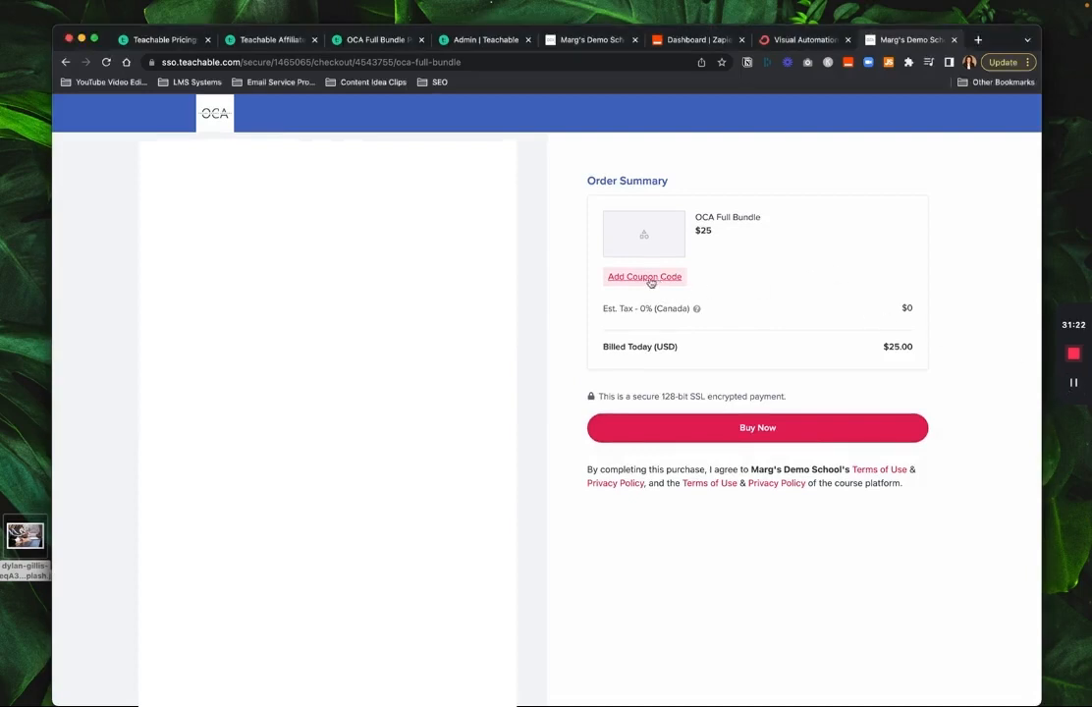
# Apply coupon testing98 and place the $0.50 OCA Full Bundle order
pyautogui.click(658, 282)
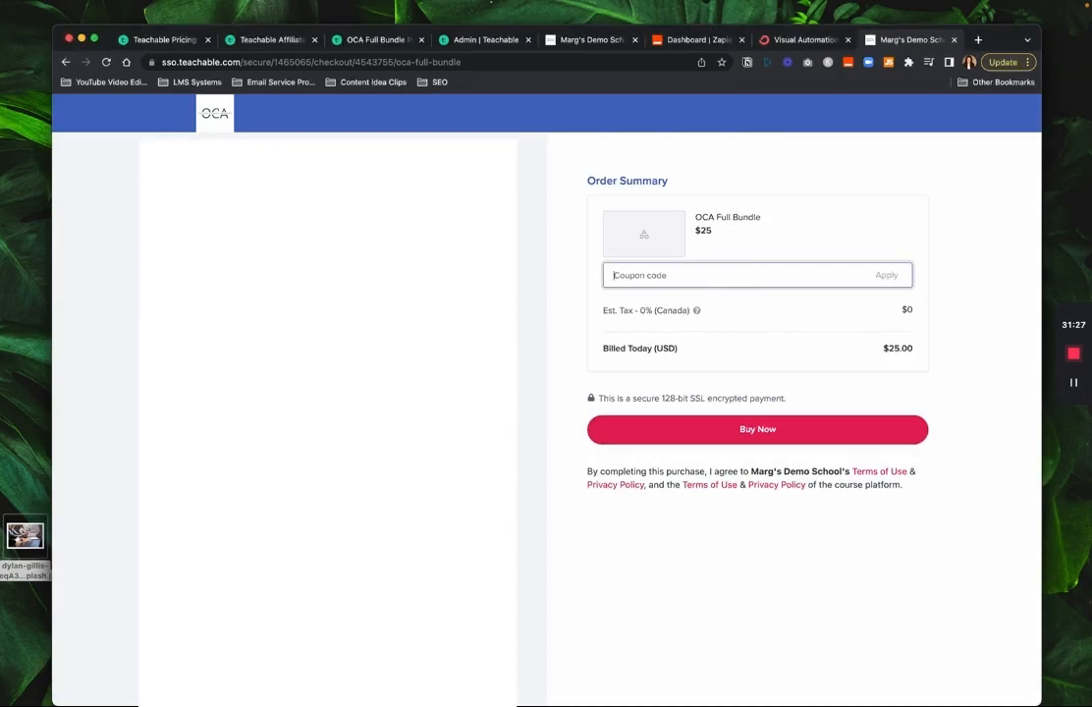
pyautogui.write('testing98')
pyautogui.click(888, 278)
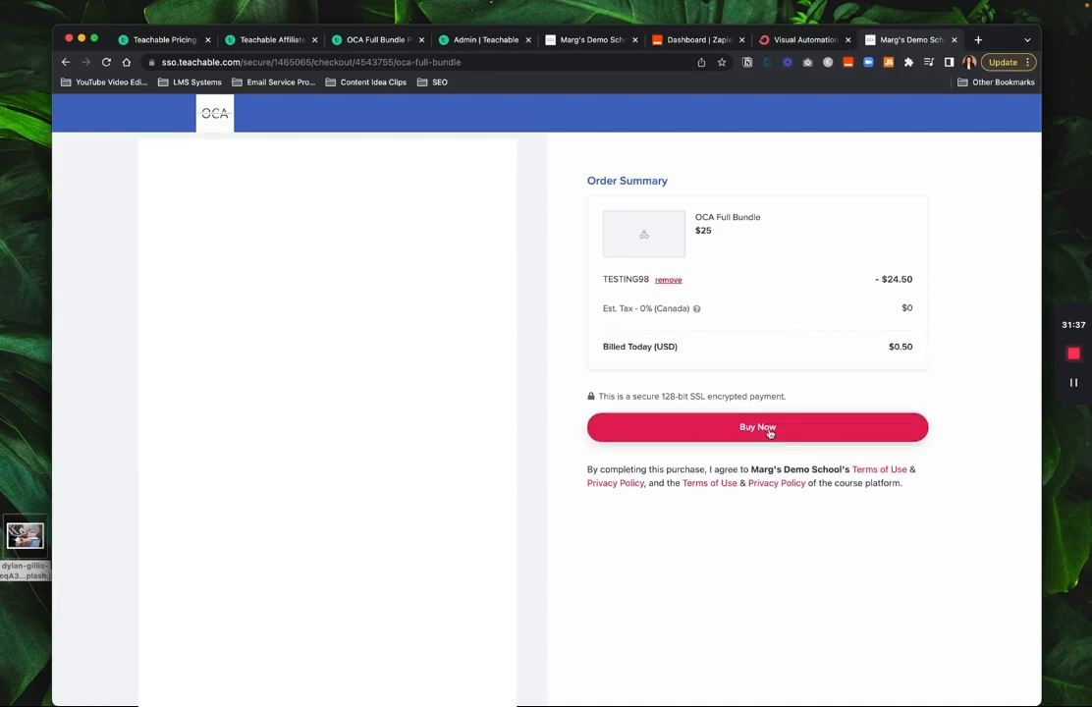
pyautogui.scroll(-1, 770, 434)
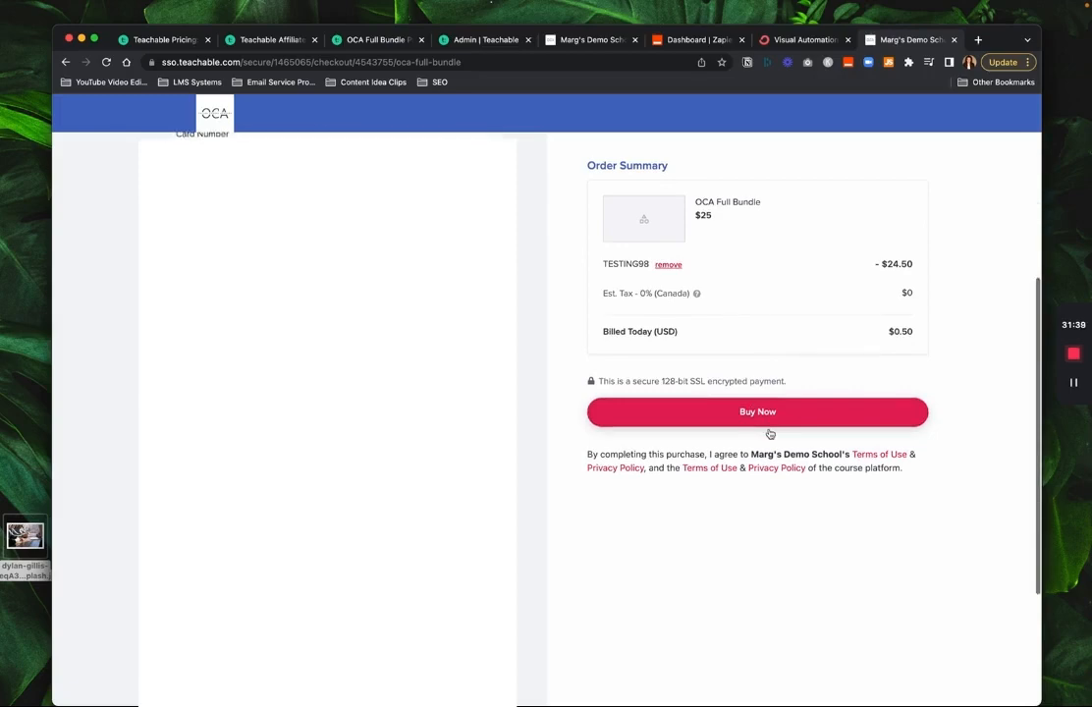
pyautogui.click(760, 430)
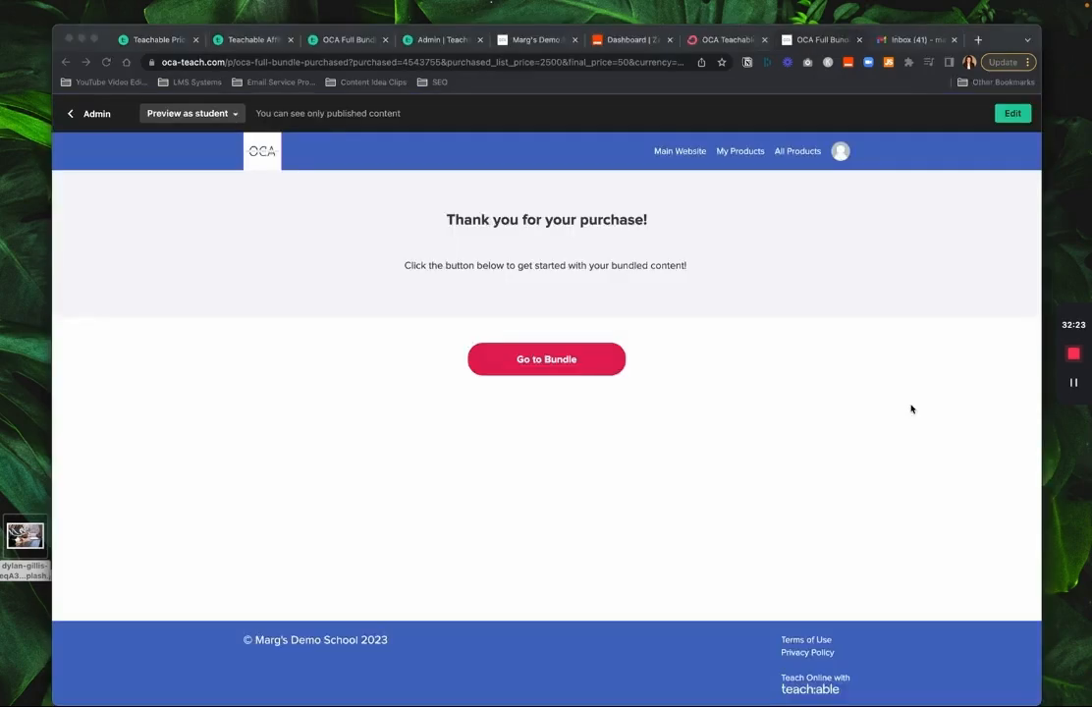
pyautogui.click(856, 388)
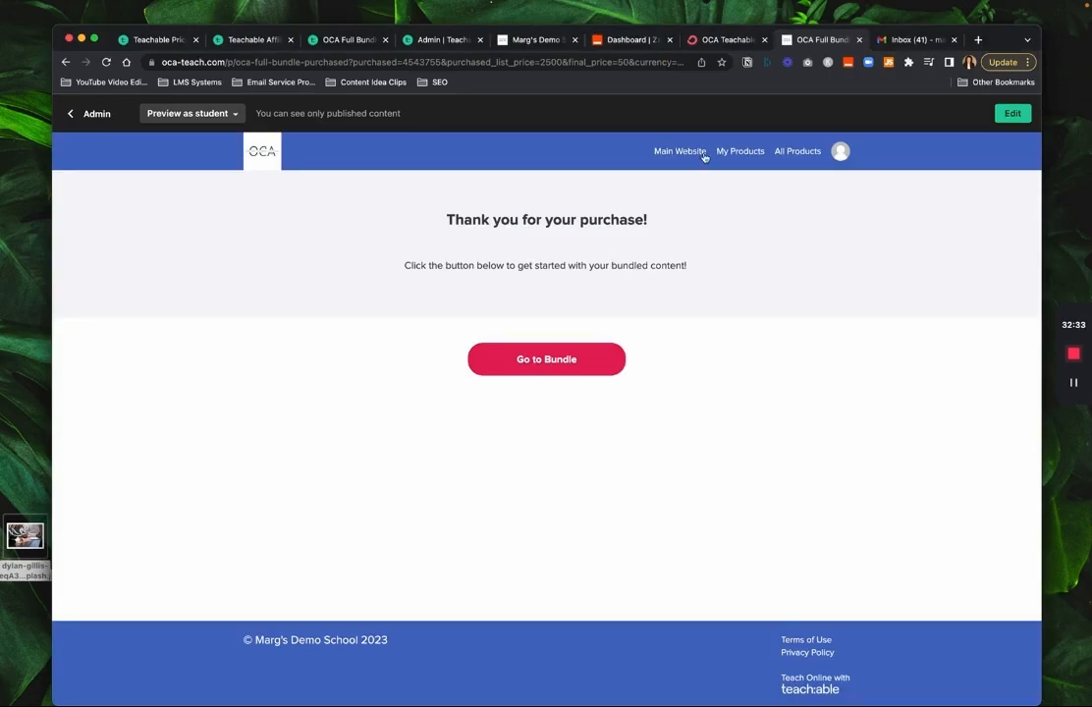
# Check the OCA Teachable Bundle Members automation shows 1 total subscriber, then switch to Gmail
pyautogui.click(725, 41)
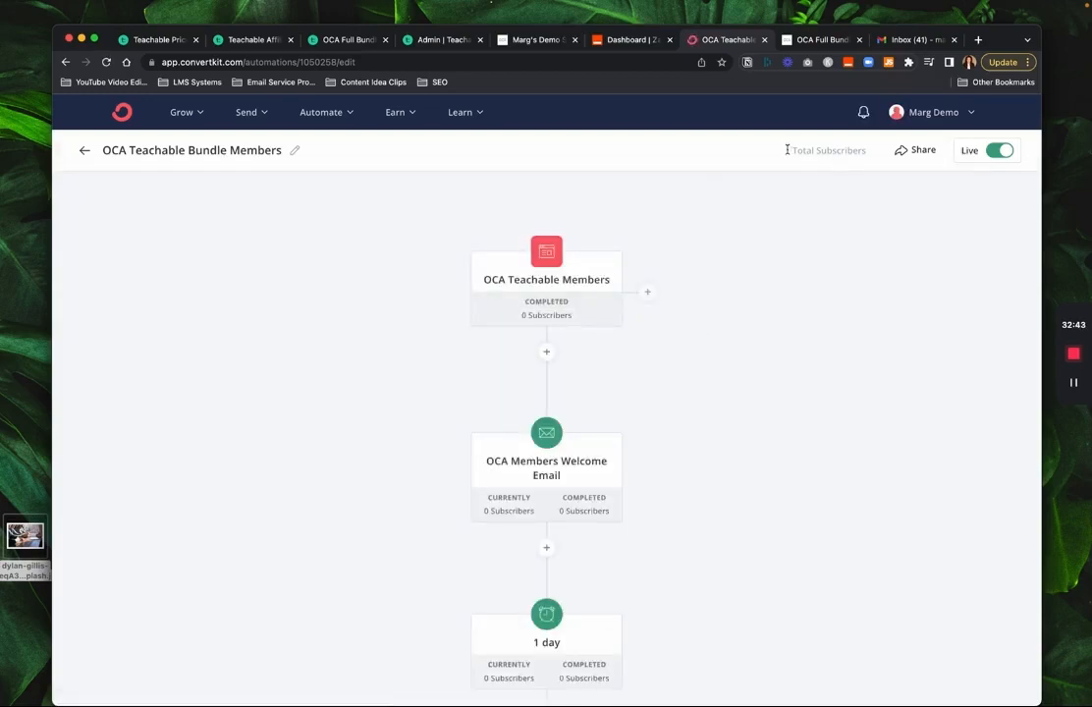
pyautogui.moveTo(786, 151); pyautogui.dragTo(870, 150)
pyautogui.click(836, 219)
pyautogui.scroll(-3, 616, 397)
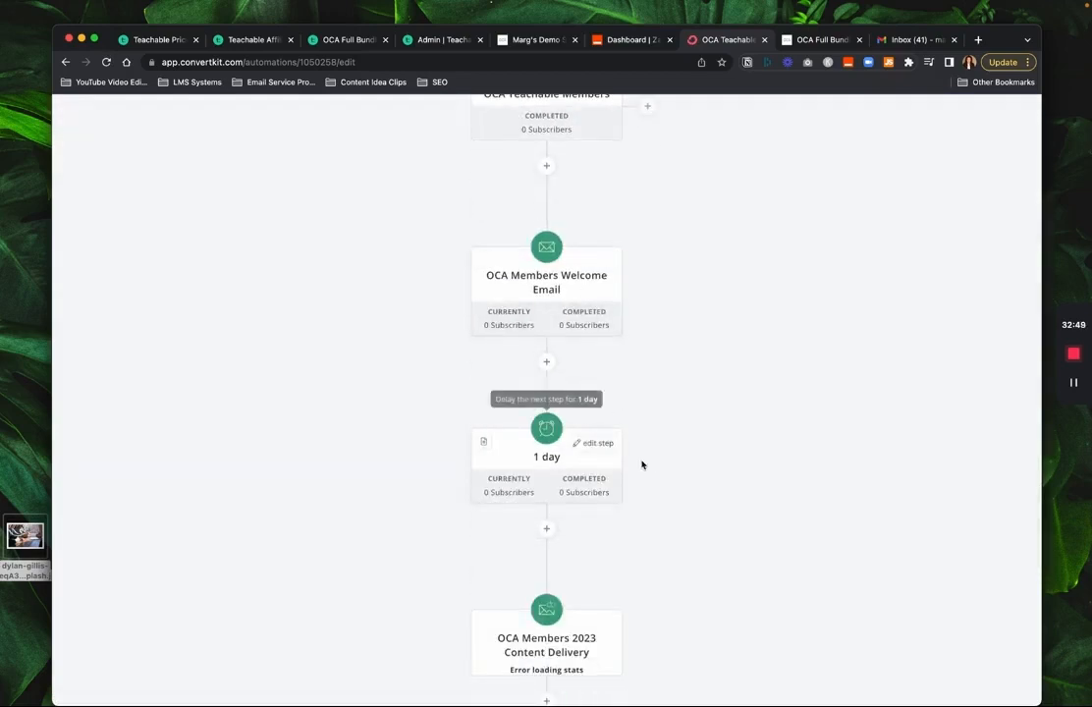
pyautogui.scroll(3, 708, 347)
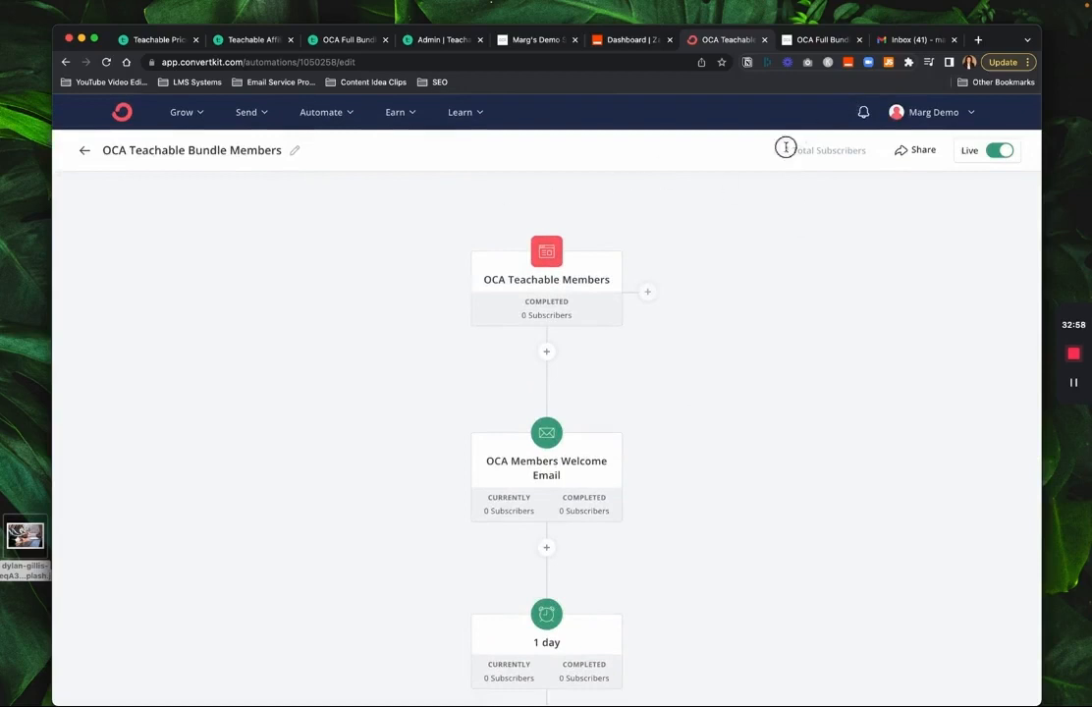
pyautogui.moveTo(786, 149); pyautogui.dragTo(873, 149)
pyautogui.click(810, 246)
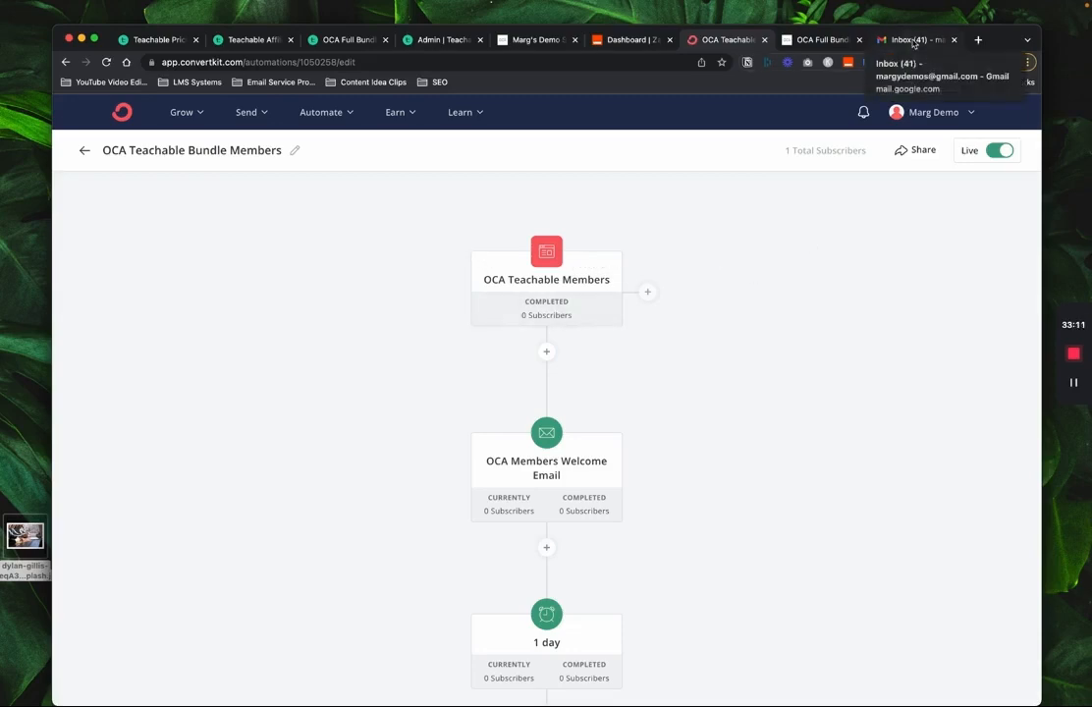
pyautogui.click(913, 40)
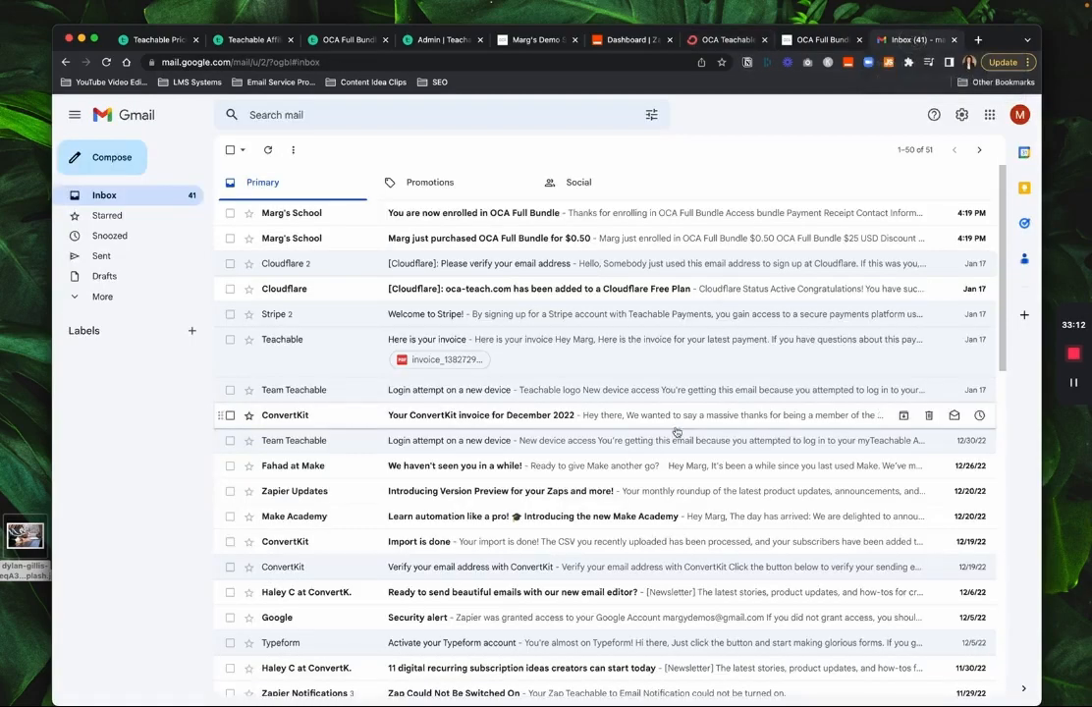
# Read the $0.50 OCA Full Bundle purchase email with the TESTING98 discount, then return to the inbox
pyautogui.click(519, 245)
pyautogui.scroll(-3, 539, 423)
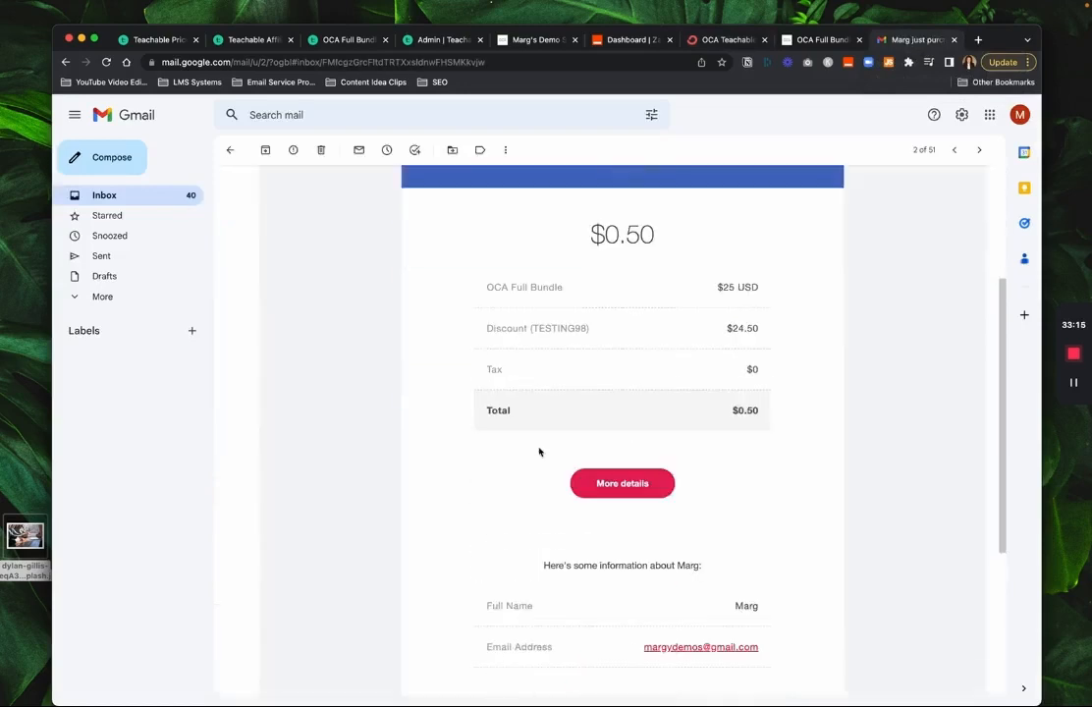
pyautogui.scroll(-2, 539, 450)
pyautogui.scroll(5, 539, 450)
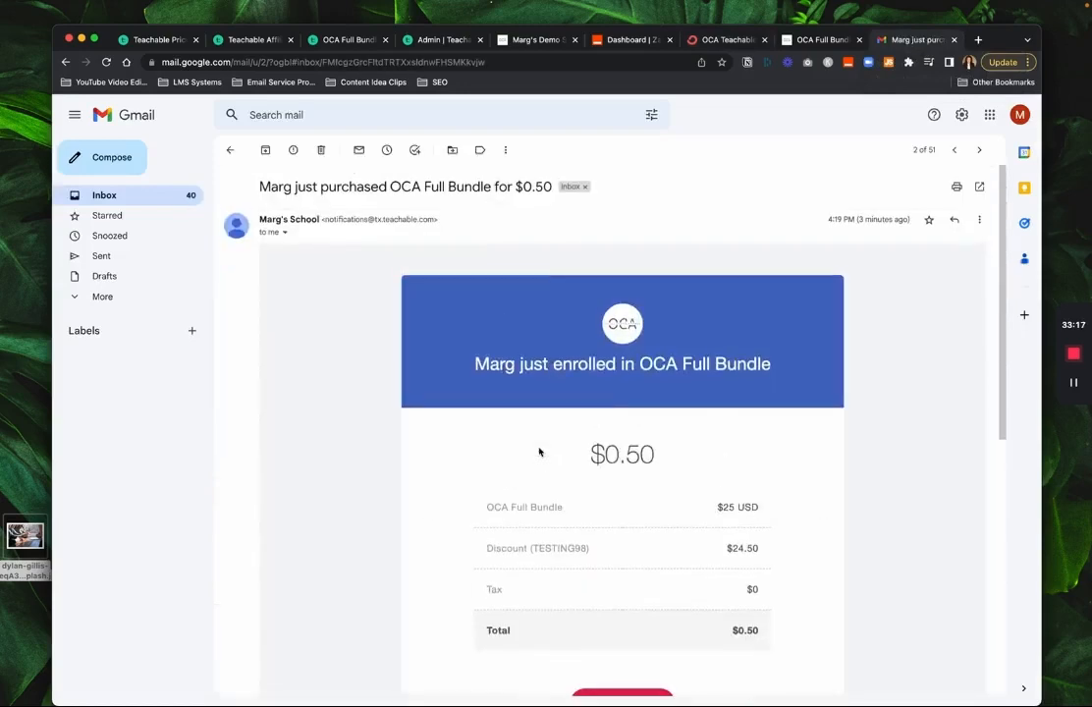
pyautogui.click(228, 147)
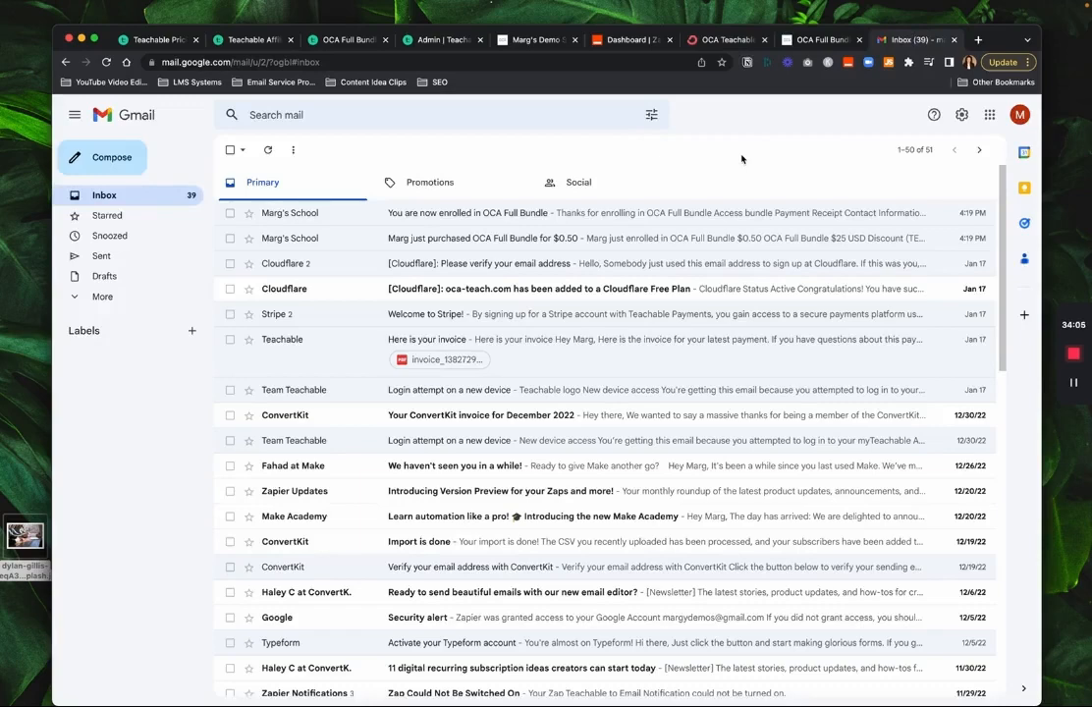
# Confirm the $0.50 OCA Full Bundle sale in Teachable Transactions and check the empty Payouts page
pyautogui.click(727, 39)
pyautogui.moveTo(785, 150); pyautogui.dragTo(869, 156)
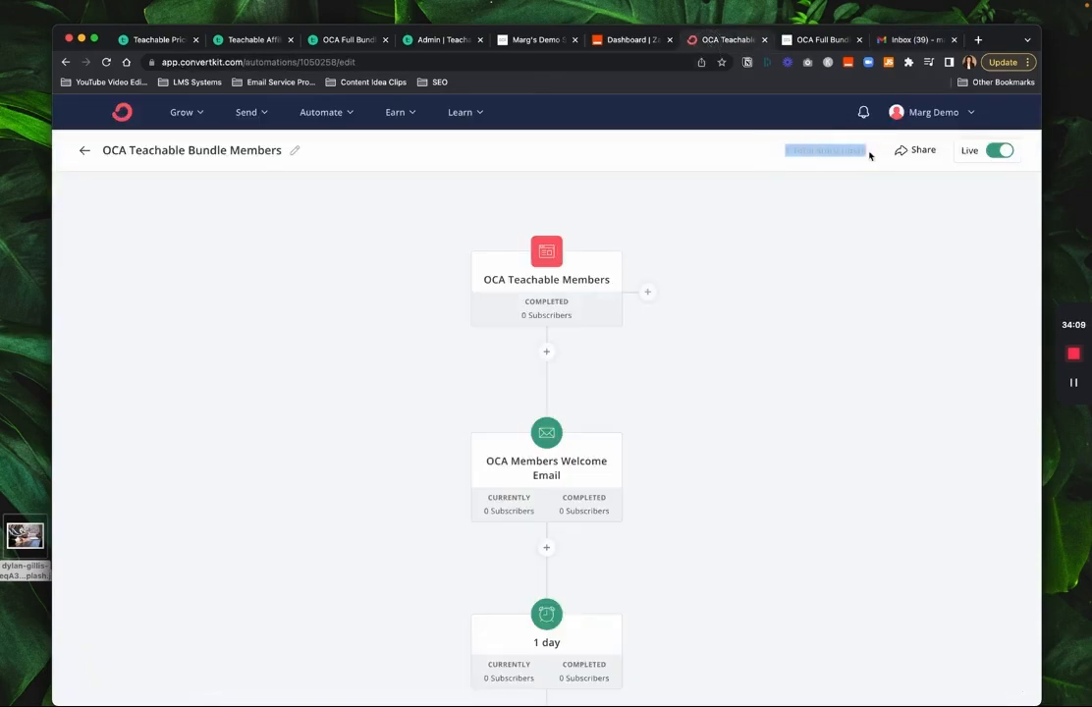
pyautogui.click(348, 44)
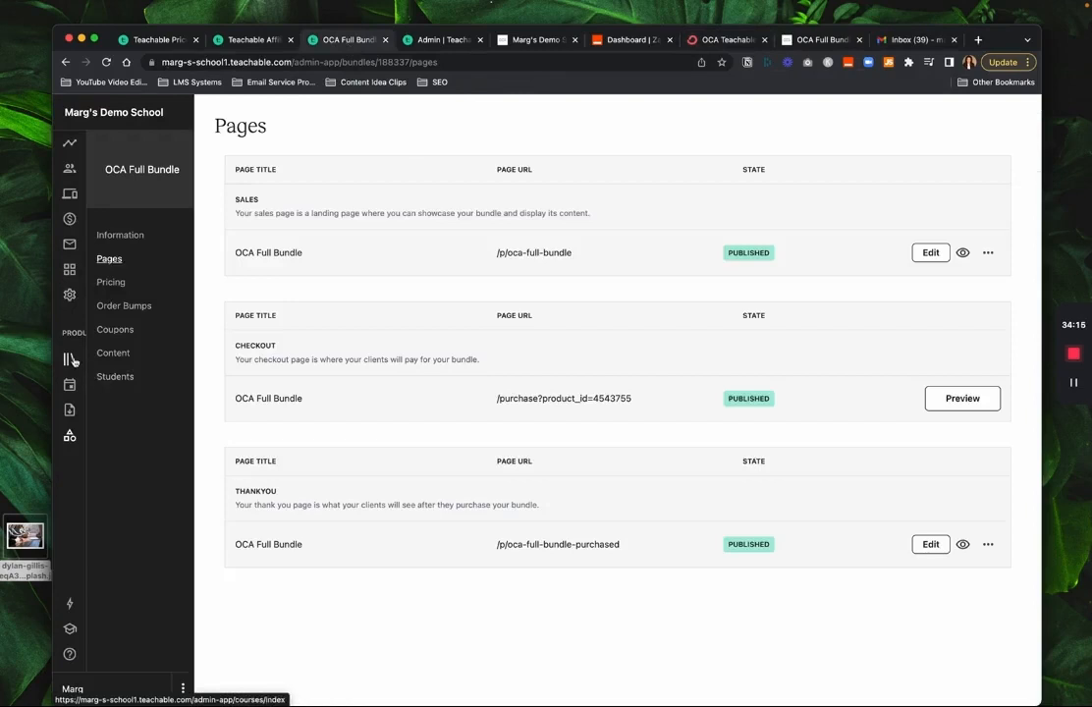
pyautogui.click(69, 221)
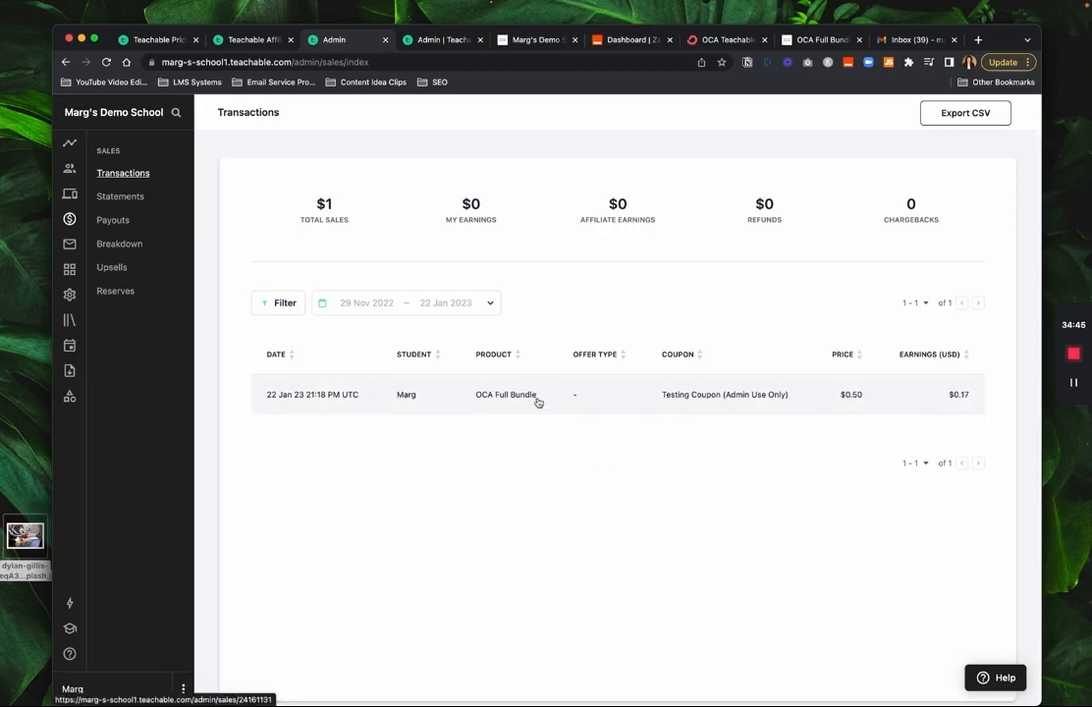
pyautogui.click(139, 218)
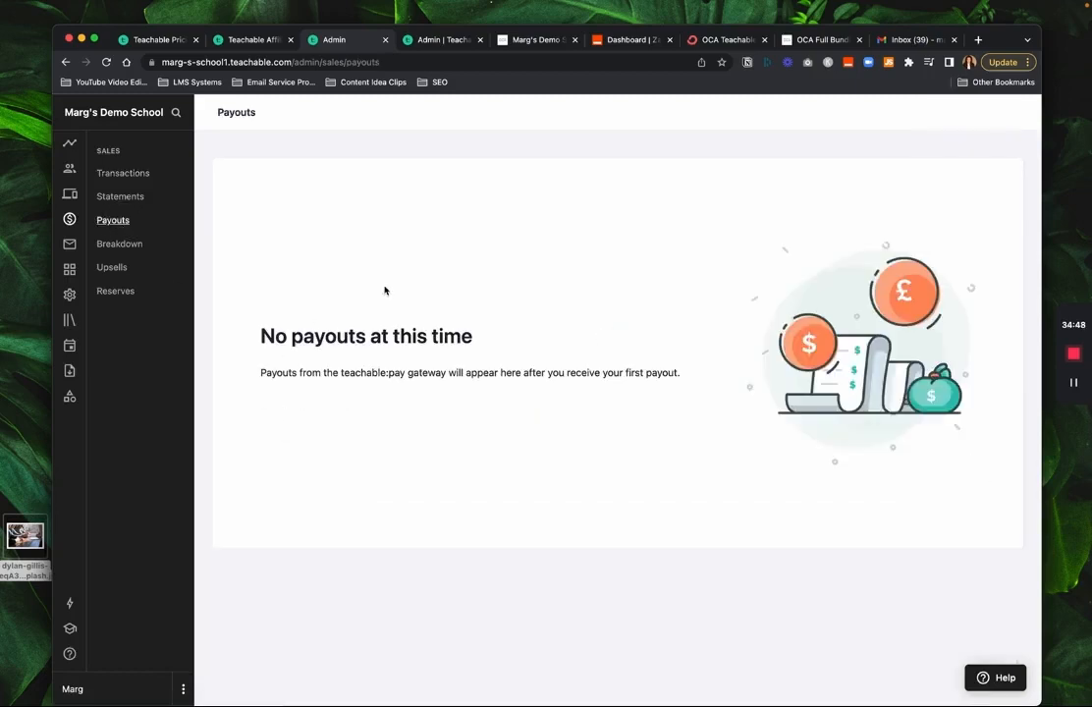